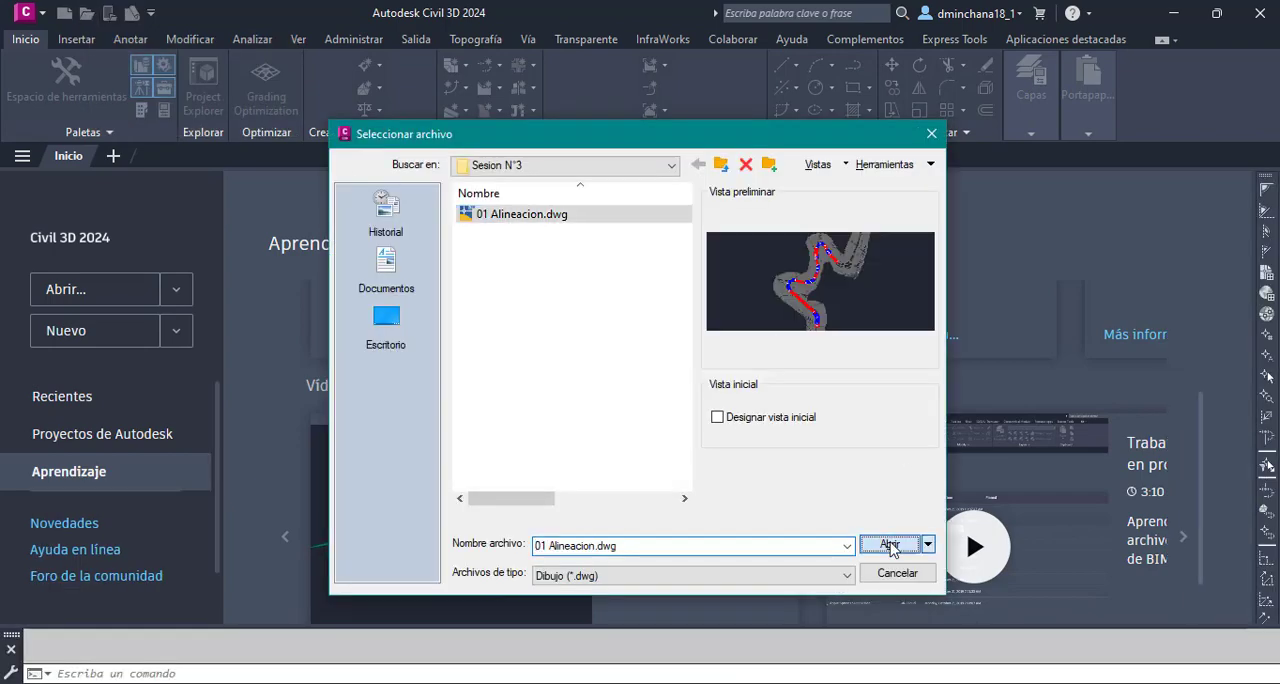
- Open the drawing 01 Alineacion.dwg from the Sesion N°3 folder
click(889, 544)
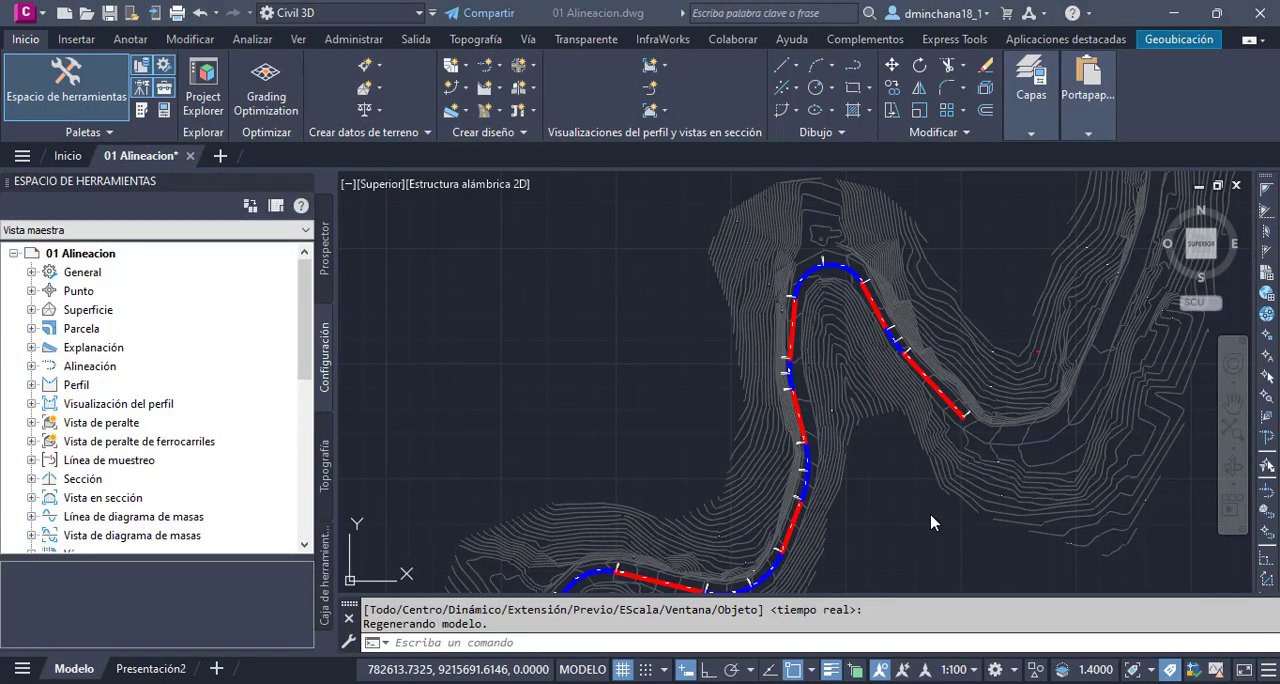
click(492, 68)
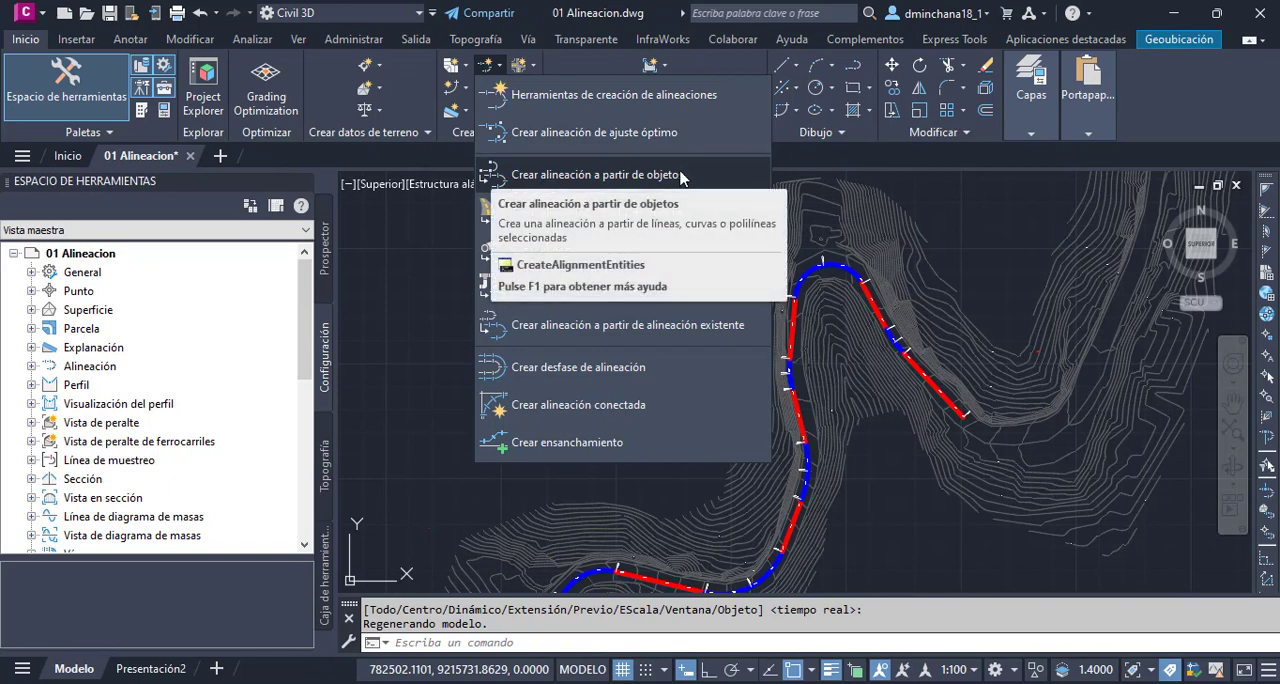
click(421, 358)
- Draw a circle on the inner side of the road bend north of the existing alignment
scroll(433, 427, down, 2)
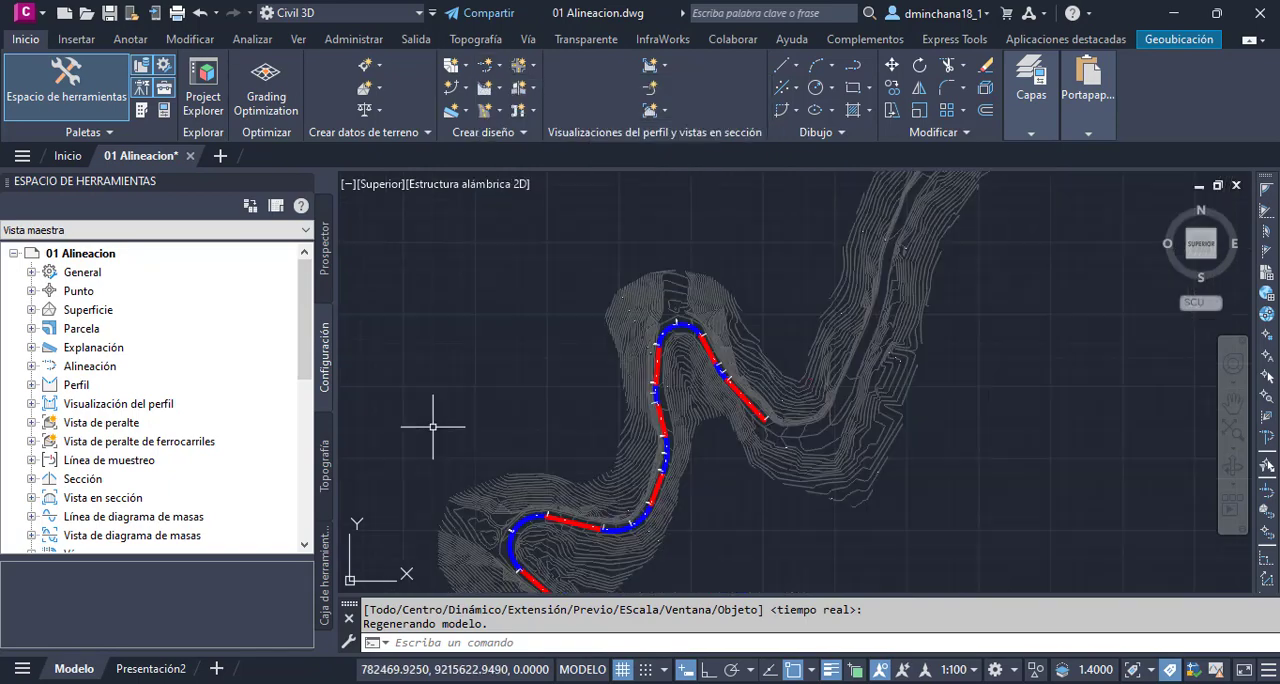
scroll(433, 427, down, 2)
middle_drag(722, 323, 680, 560)
scroll(737, 431, up, 2)
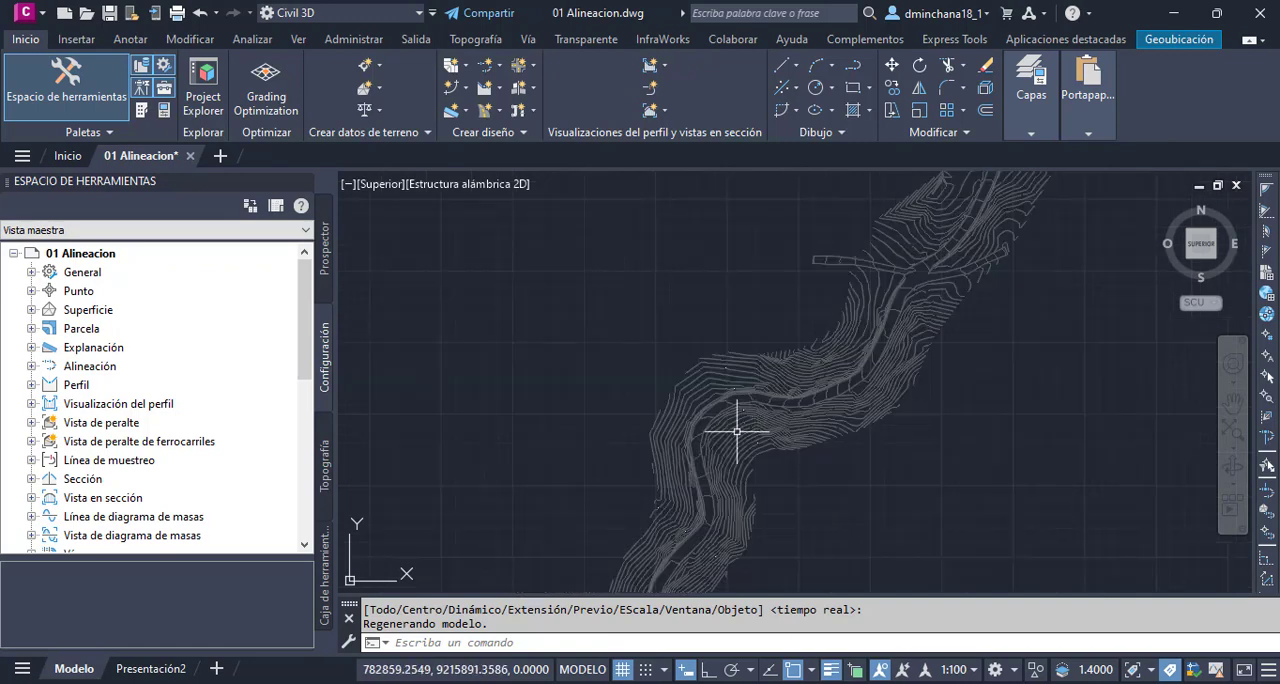
scroll(714, 456, up, 4)
mouse_move(692, 451)
middle_down()
mouse_move(686, 354)
mouse_move(668, 370)
middle_up()
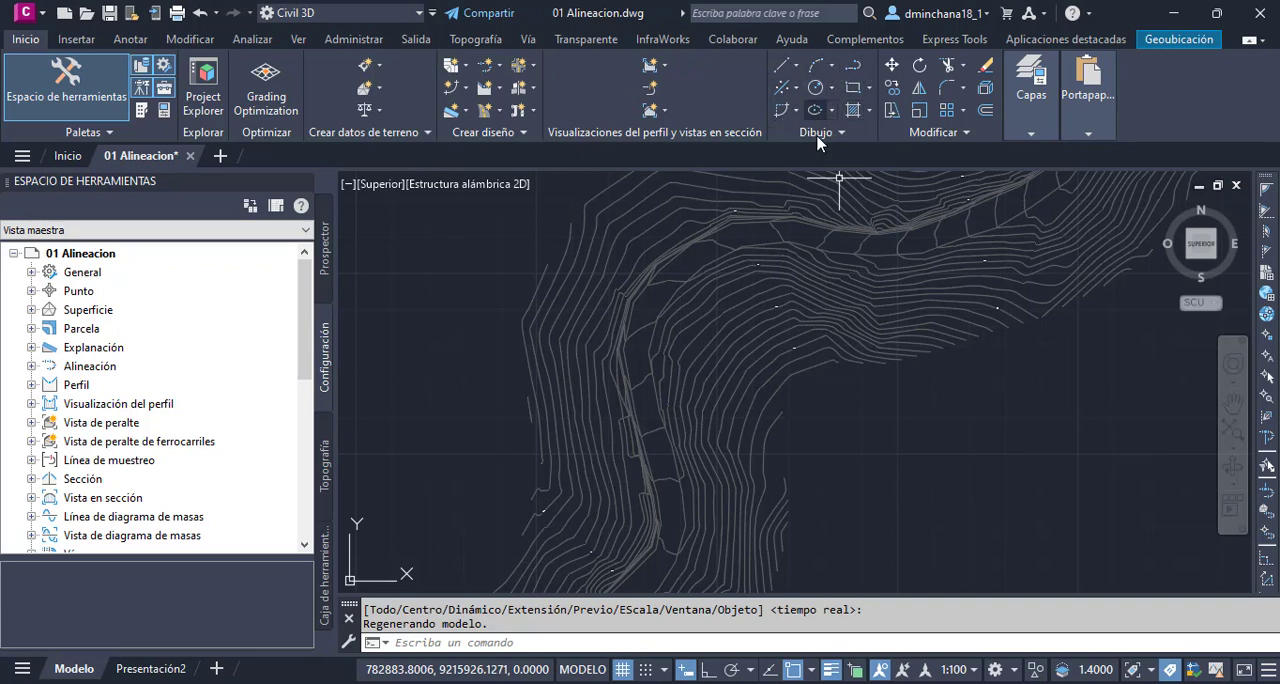
middle_drag(705, 268, 708, 275)
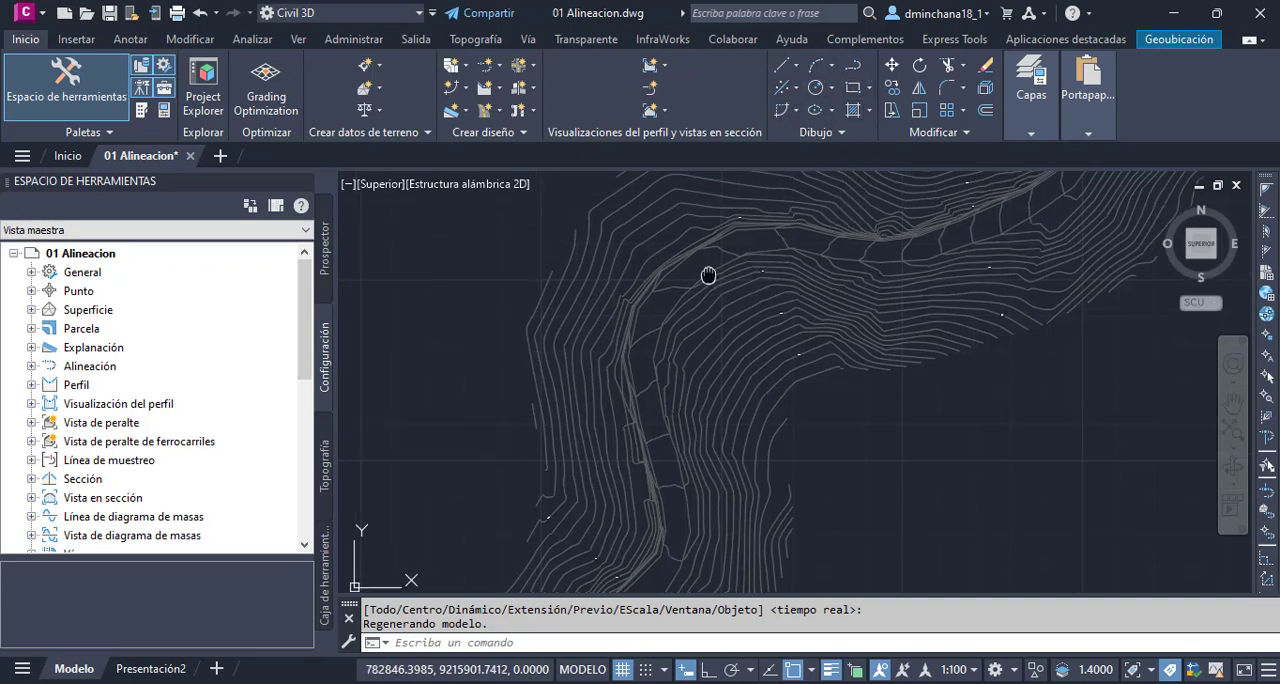
scroll(709, 272, up, 2)
scroll(714, 263, down, 2)
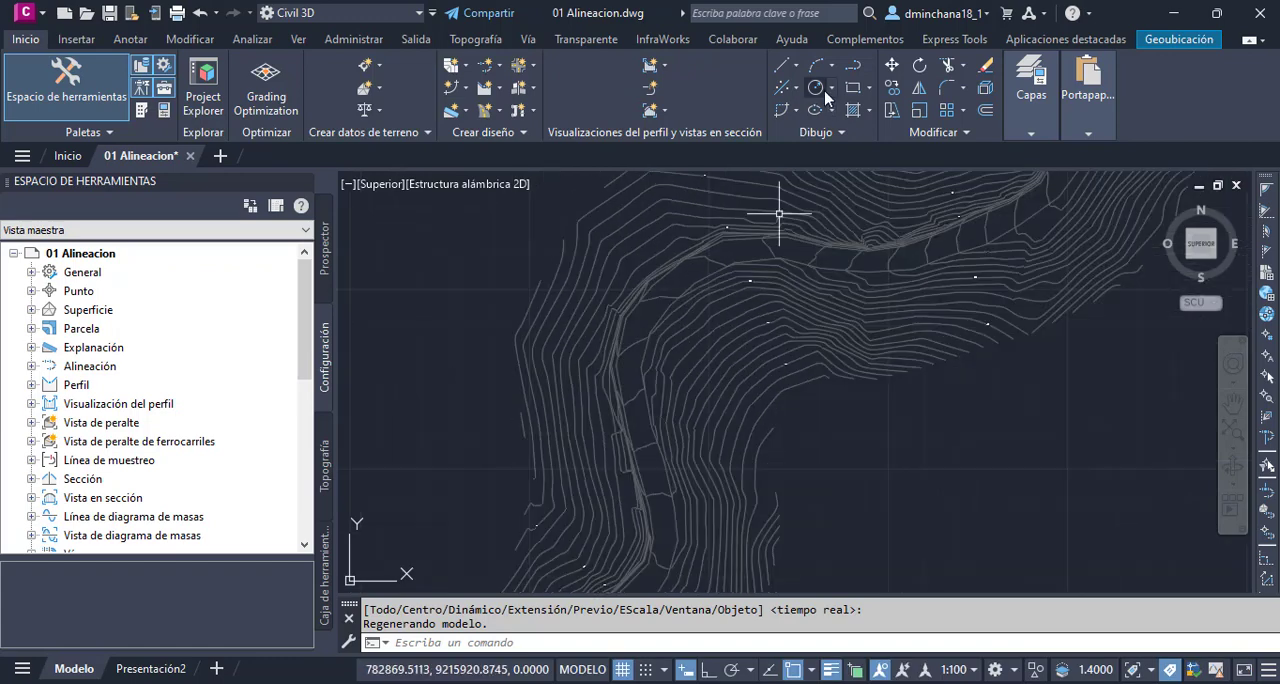
click(815, 87)
click(818, 428)
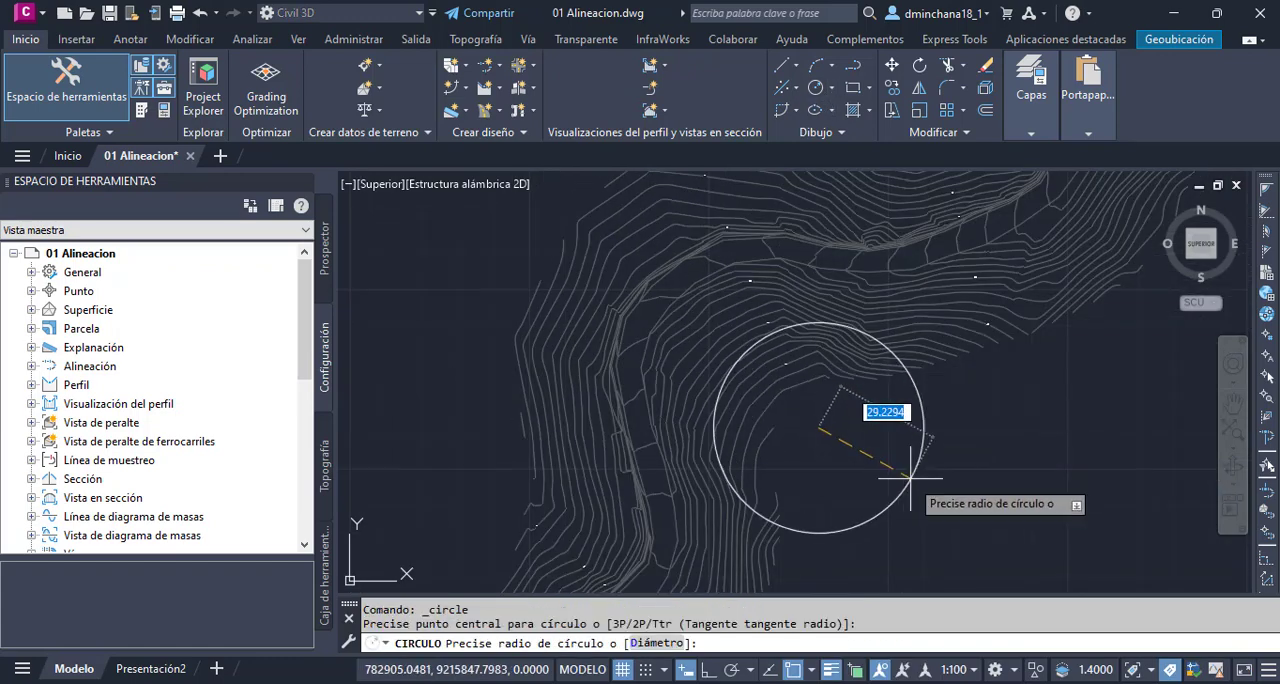
click(930, 485)
- Move the circle by its centre so its northwest arc follows the curve of the road bend
click(941, 475)
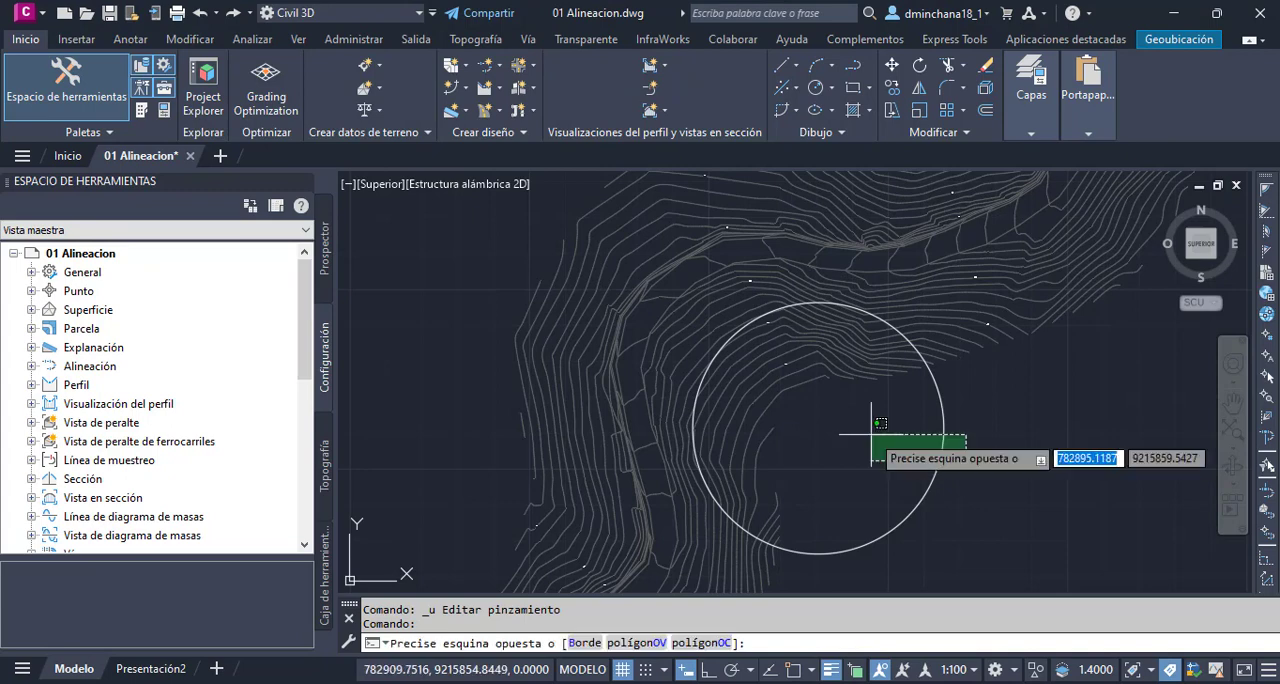
click(807, 407)
click(818, 428)
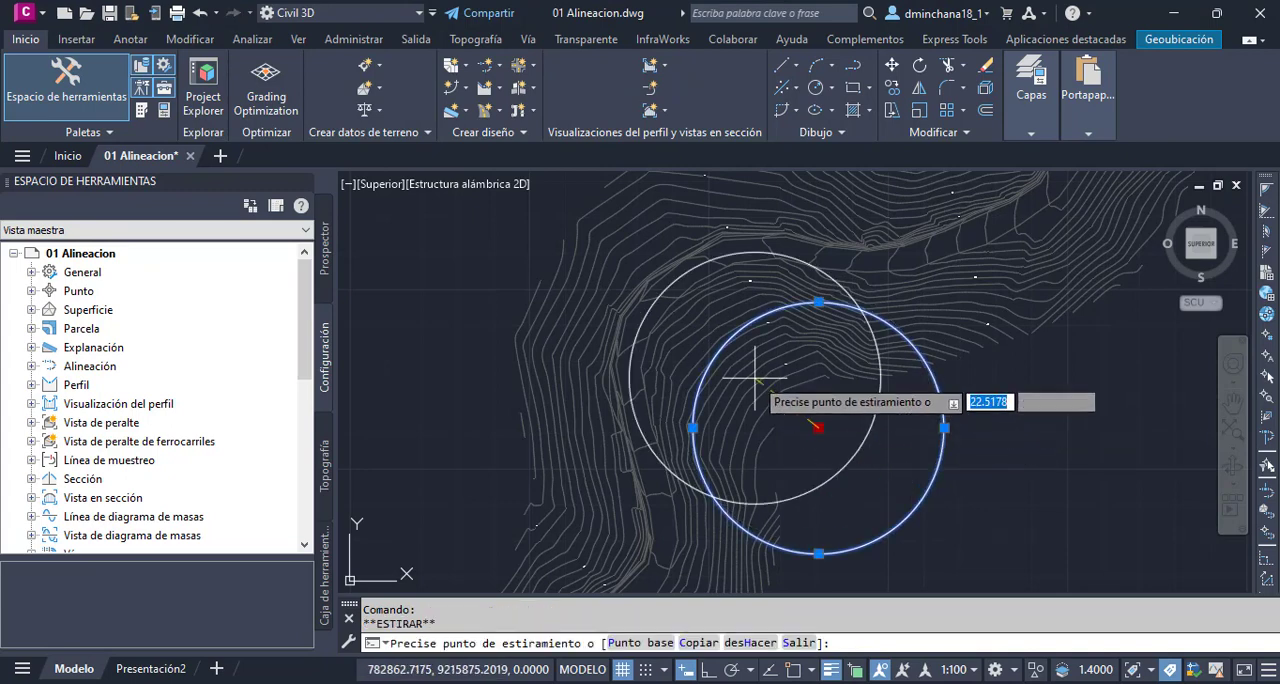
click(762, 378)
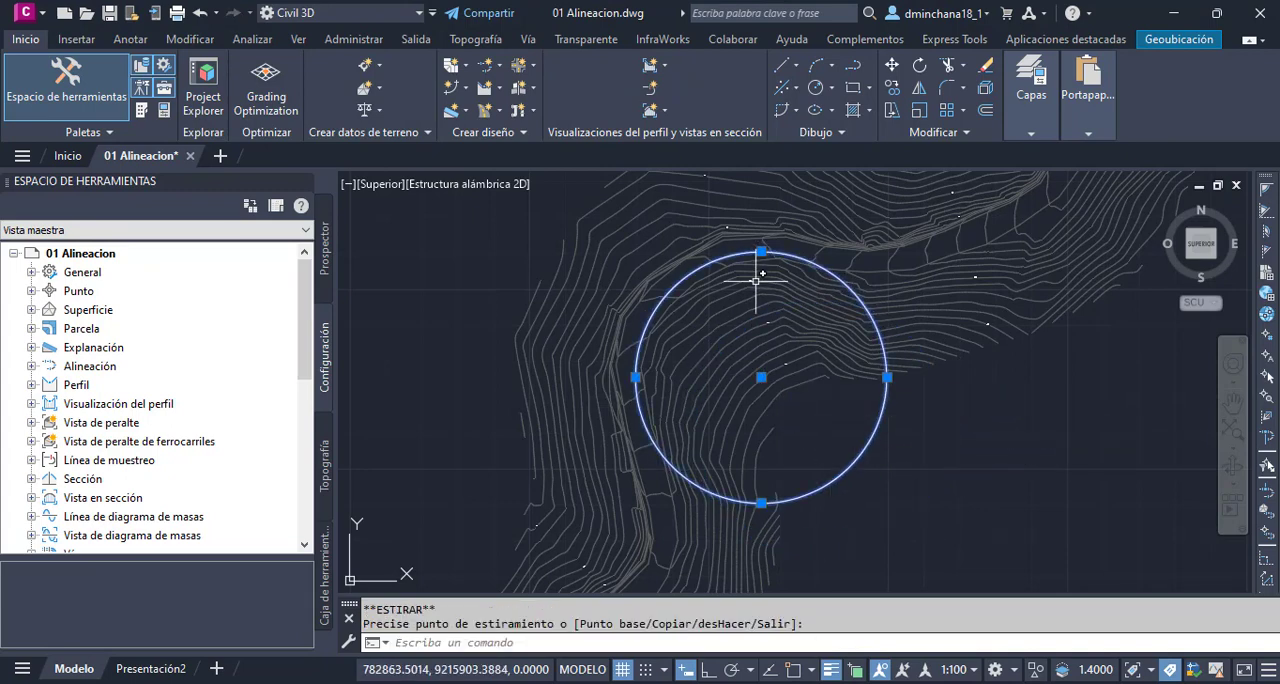
scroll(705, 280, up, 2)
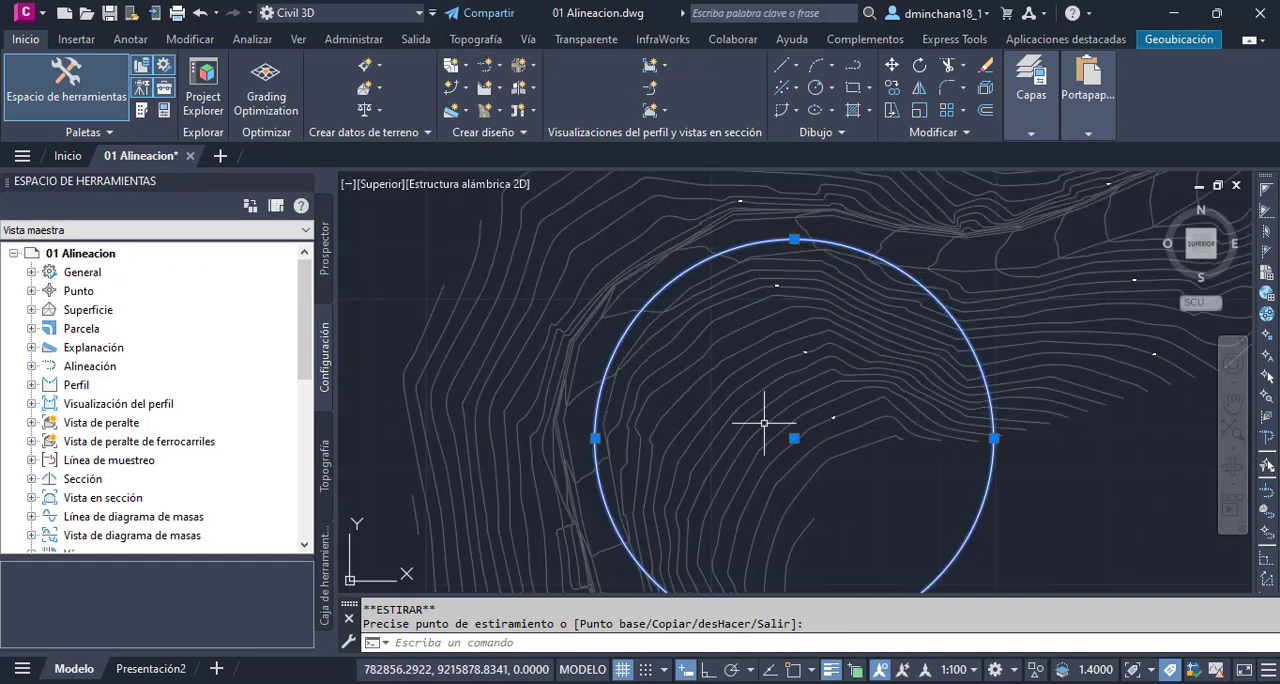
click(794, 438)
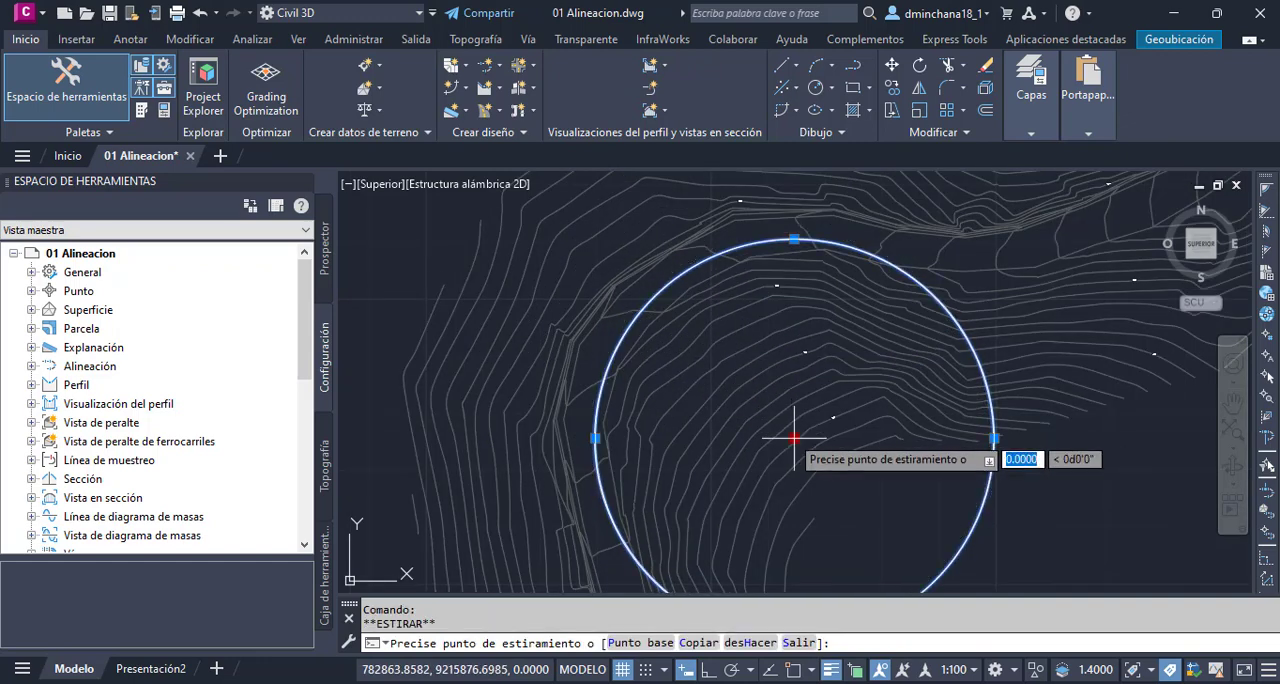
click(787, 434)
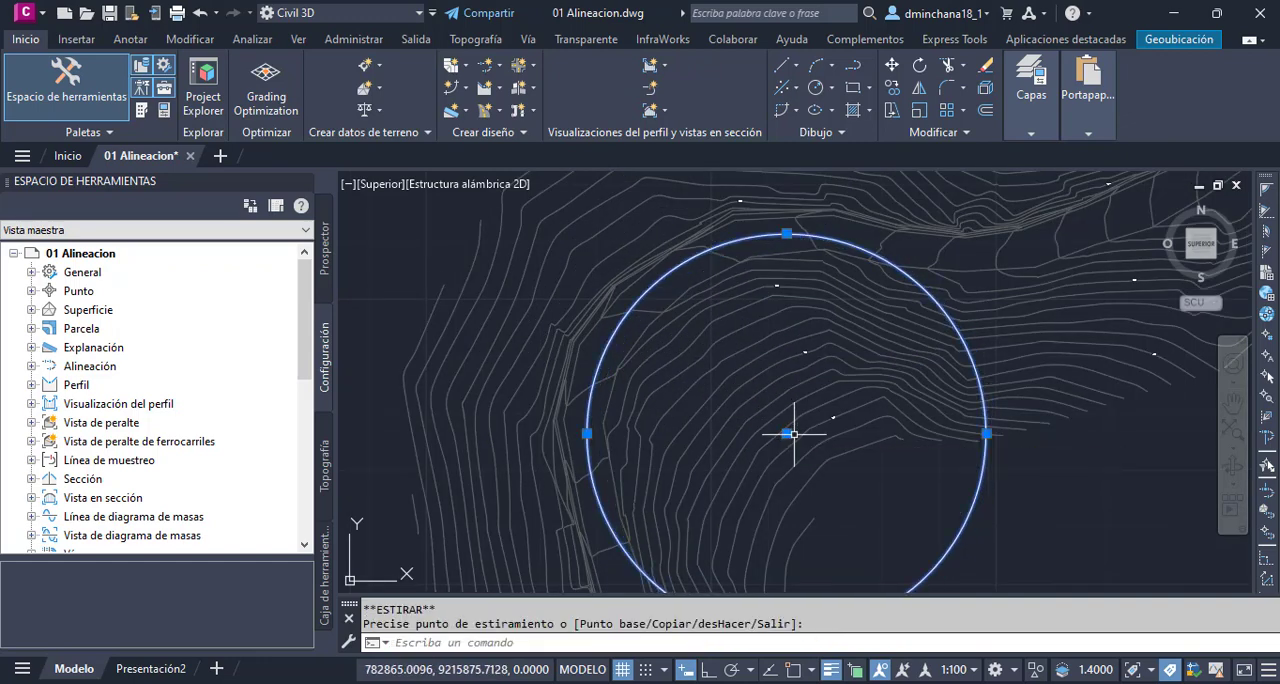
key(Escape)
- Start a polyline on the road just south of the circle
scroll(735, 365, down, 5)
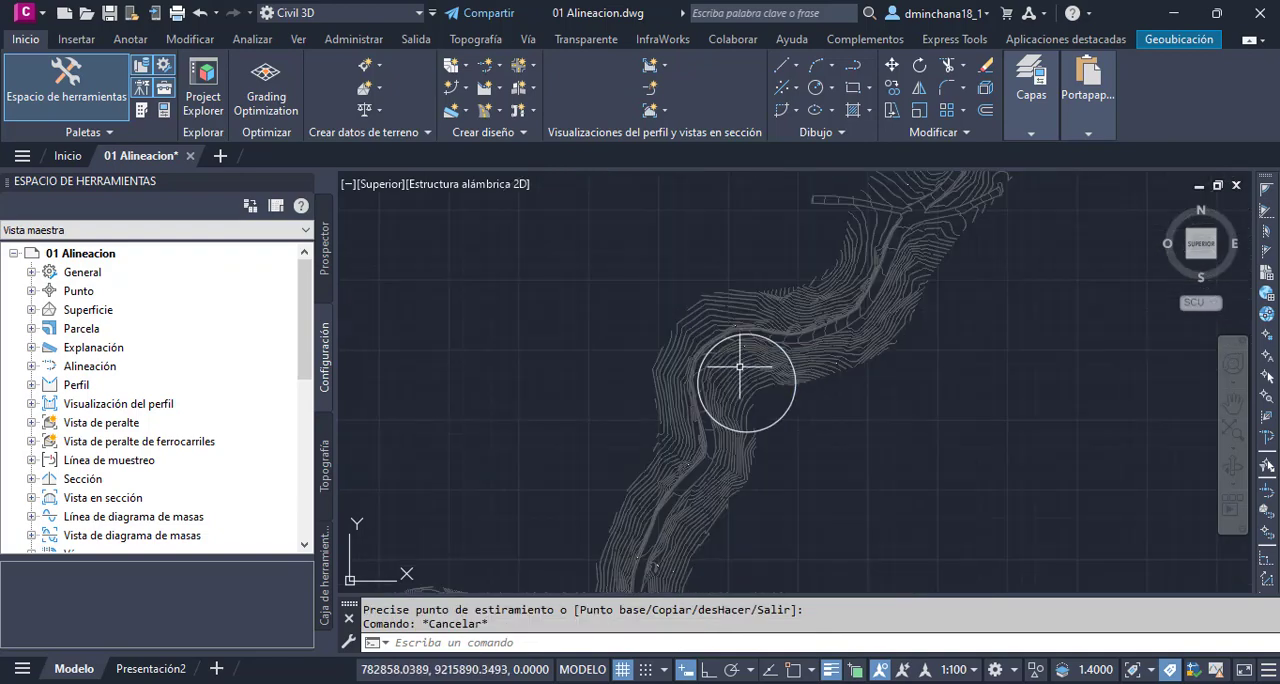
scroll(739, 369, up, 2)
click(851, 71)
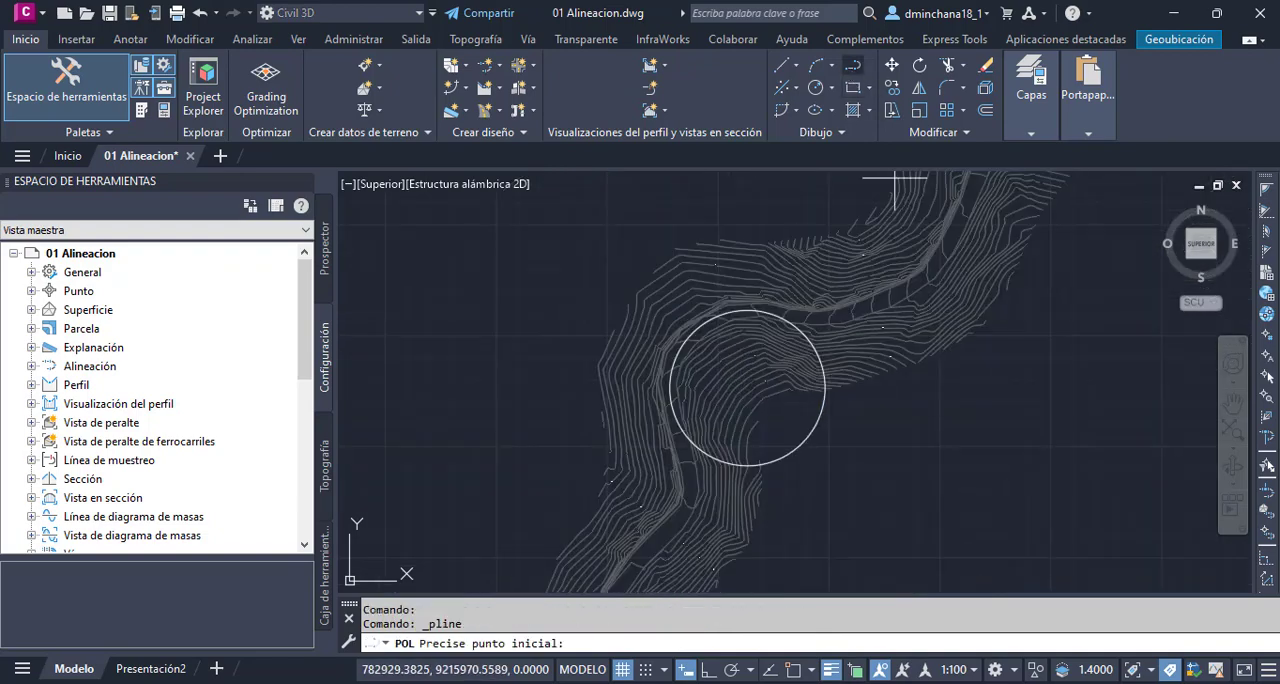
scroll(688, 505, up, 4)
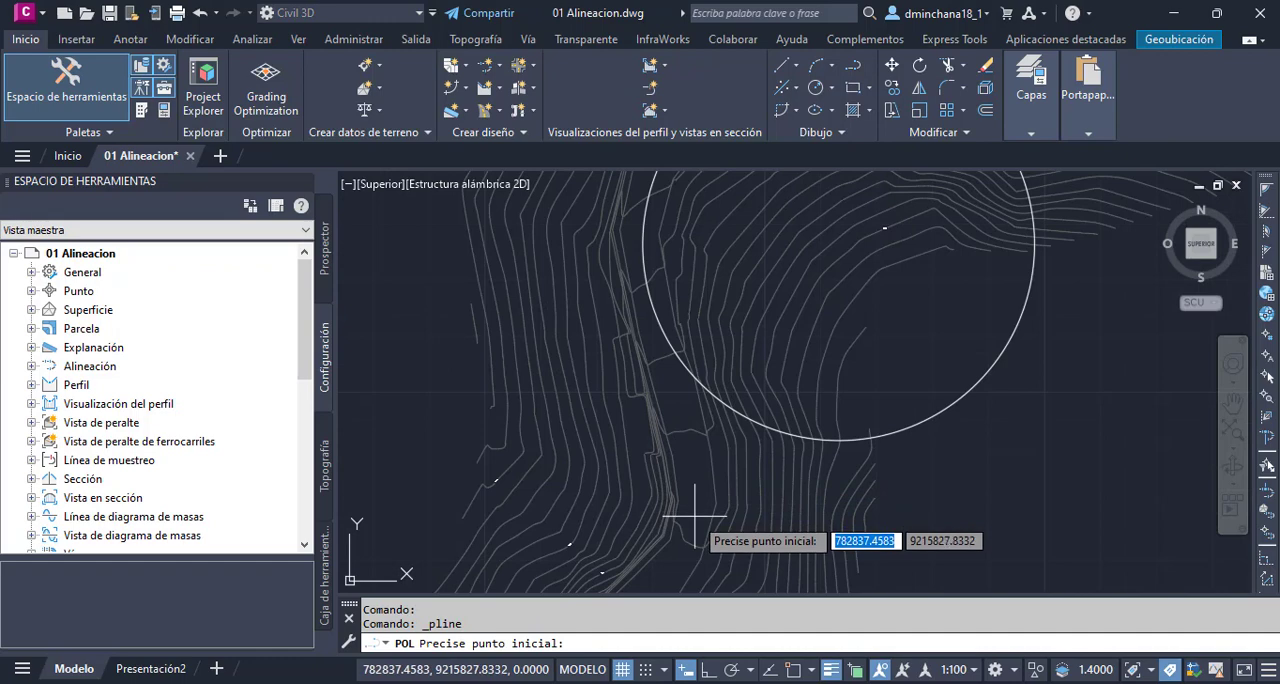
scroll(696, 506, down, 3)
scroll(698, 497, up, 3)
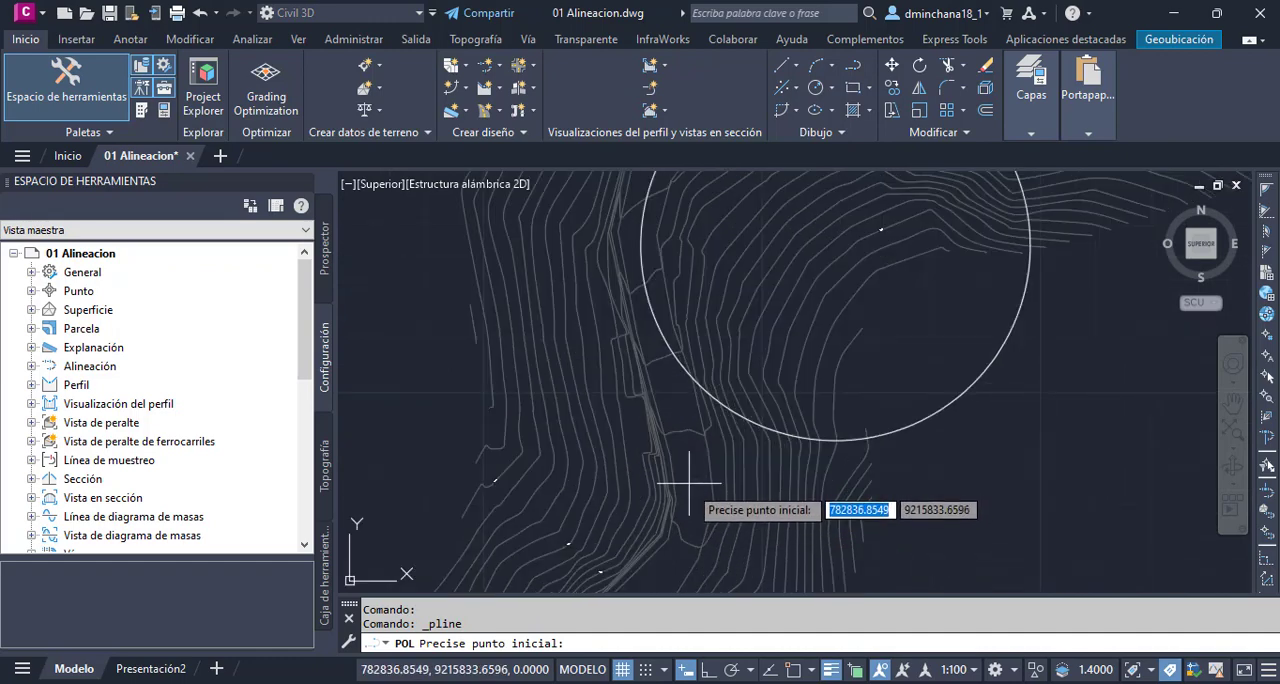
click(689, 488)
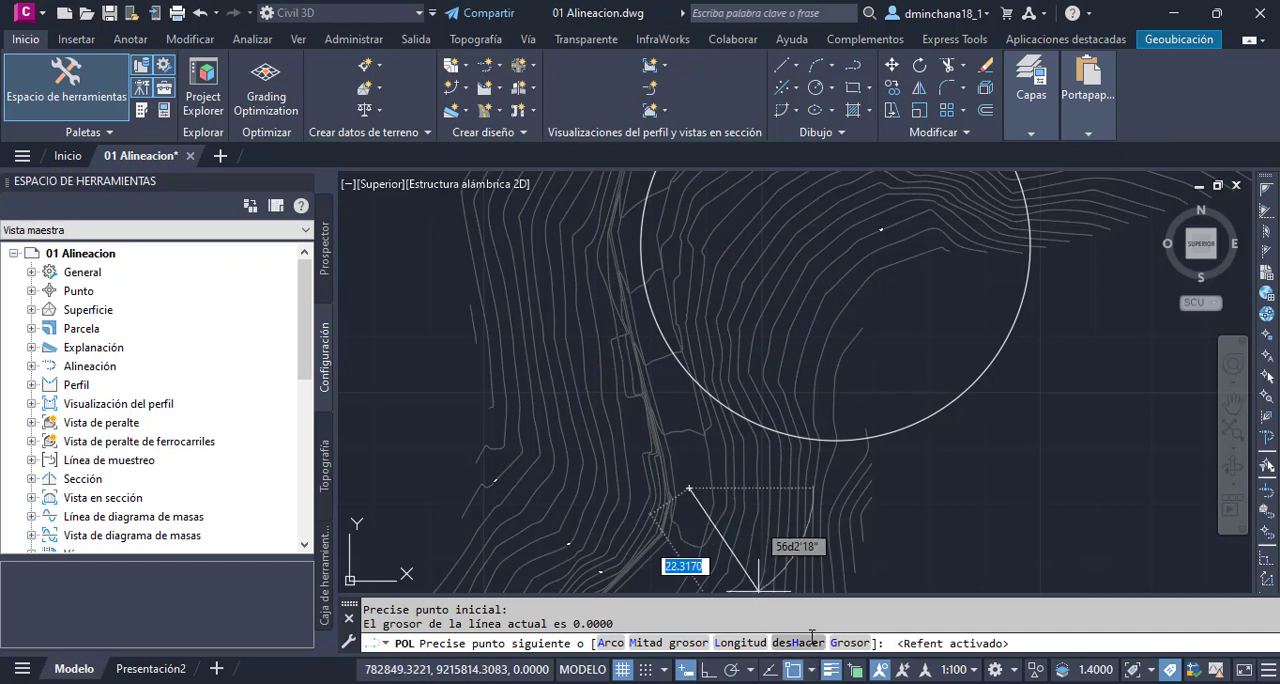
- Turn on object snap with only Tangent active, disabling Endpoint, Midpoint, Center, Node, Intersection and Perpendicular
click(811, 668)
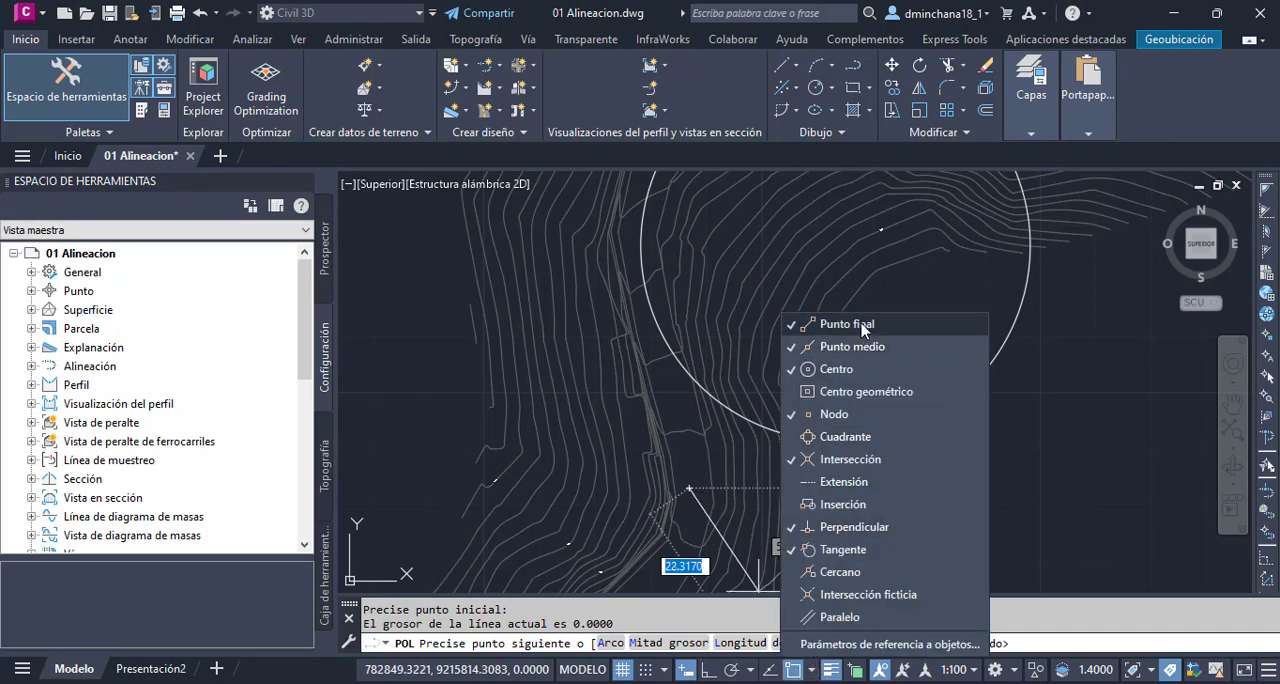
click(858, 370)
click(862, 325)
click(862, 413)
click(855, 462)
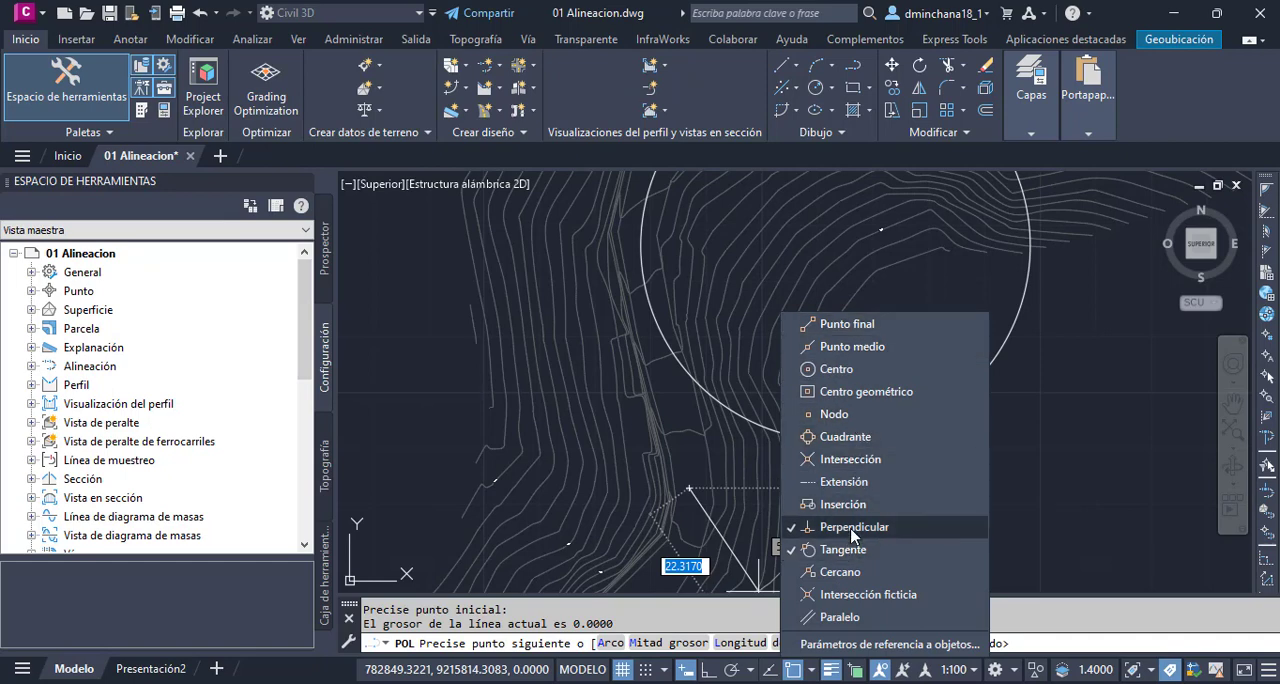
click(853, 527)
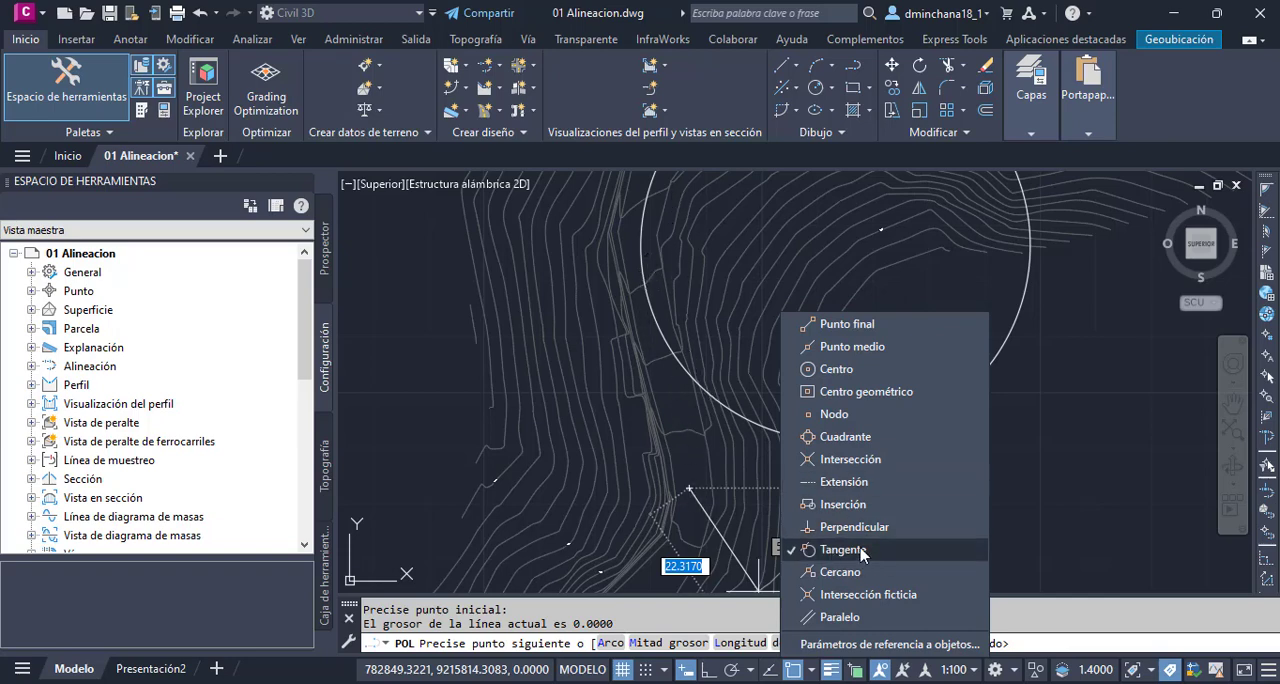
click(680, 390)
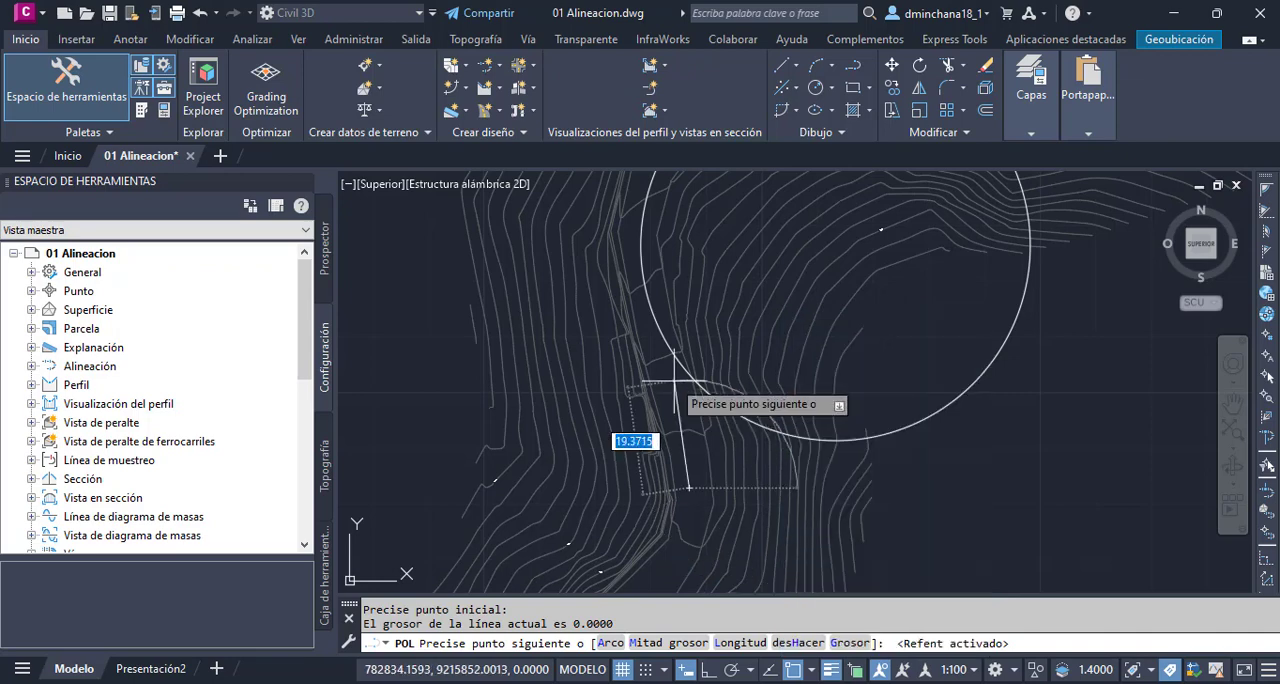
- Finish the polyline at its tangent point on the west side of the circle
click(637, 252)
scroll(695, 490, down, 3)
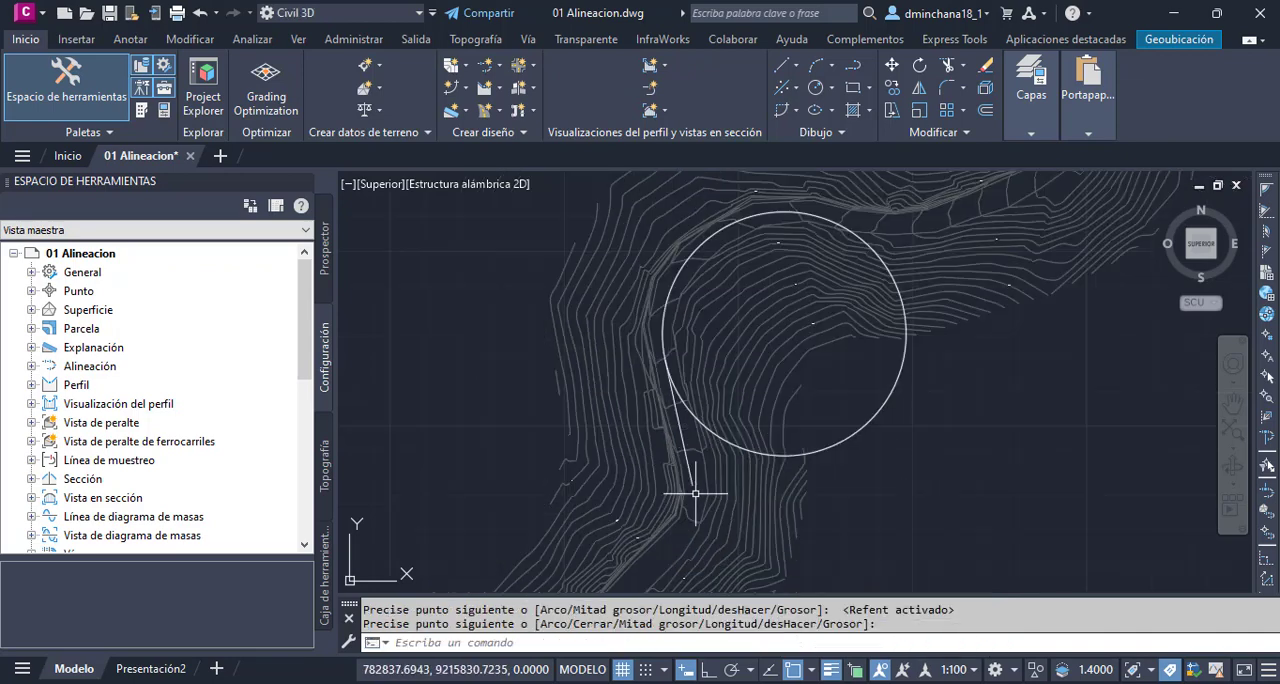
- Draw a polyline about 48 units long from the road east of the circle to a tangent point on its north arc
scroll(709, 394, down, 4)
scroll(849, 363, up, 6)
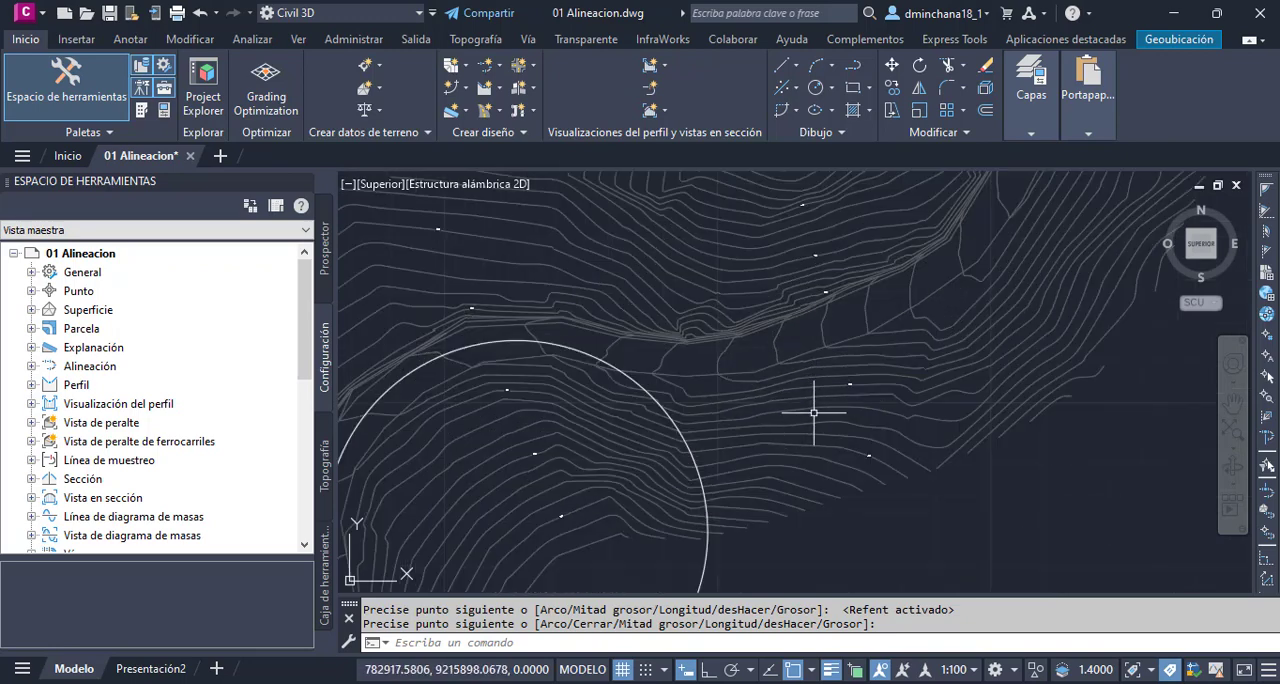
text(pl)
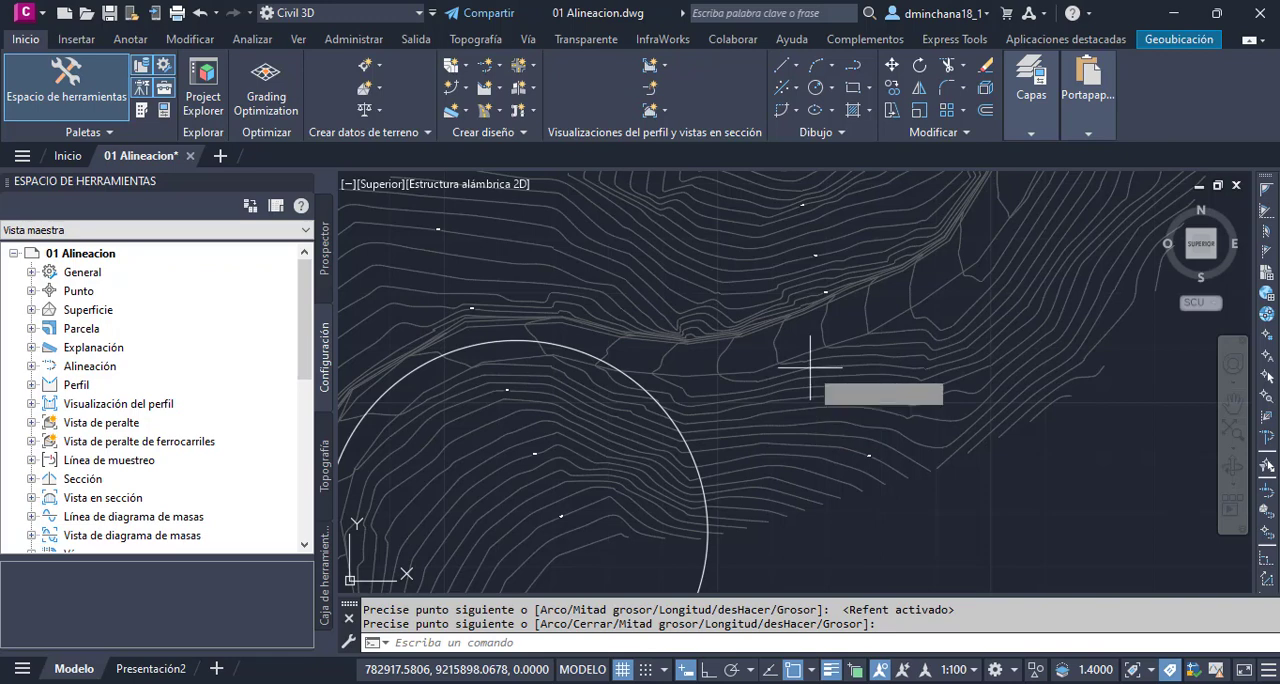
key(Return)
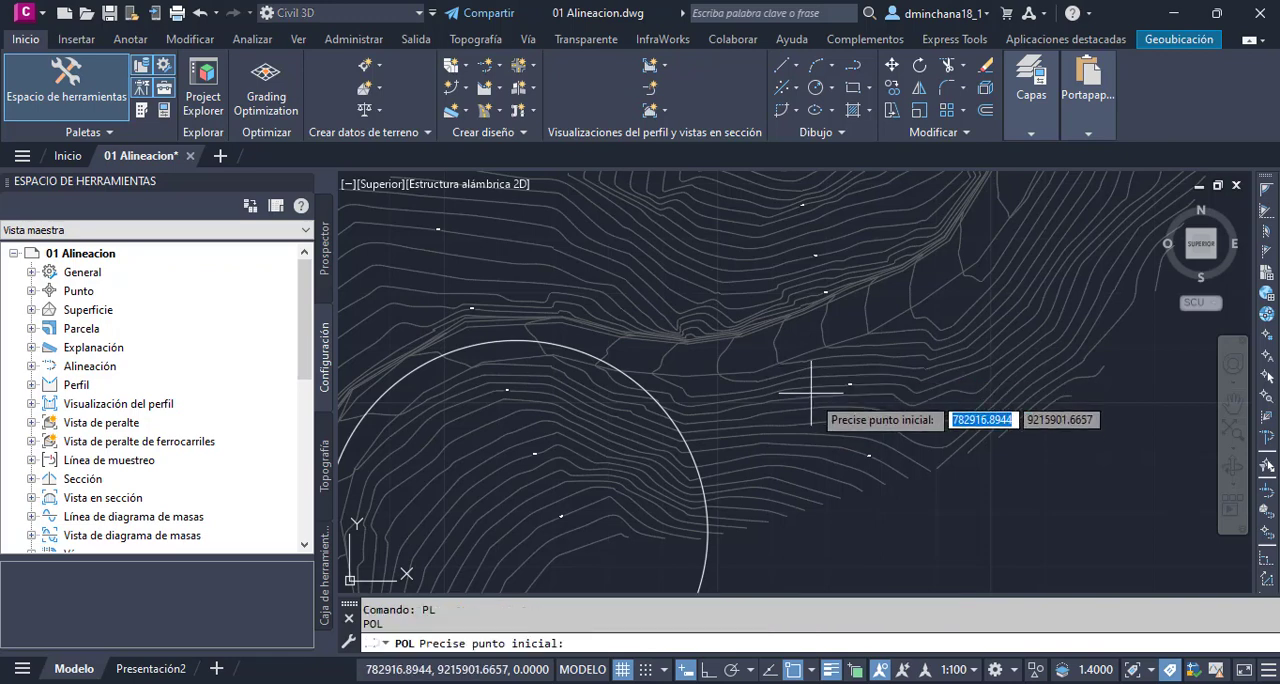
click(810, 398)
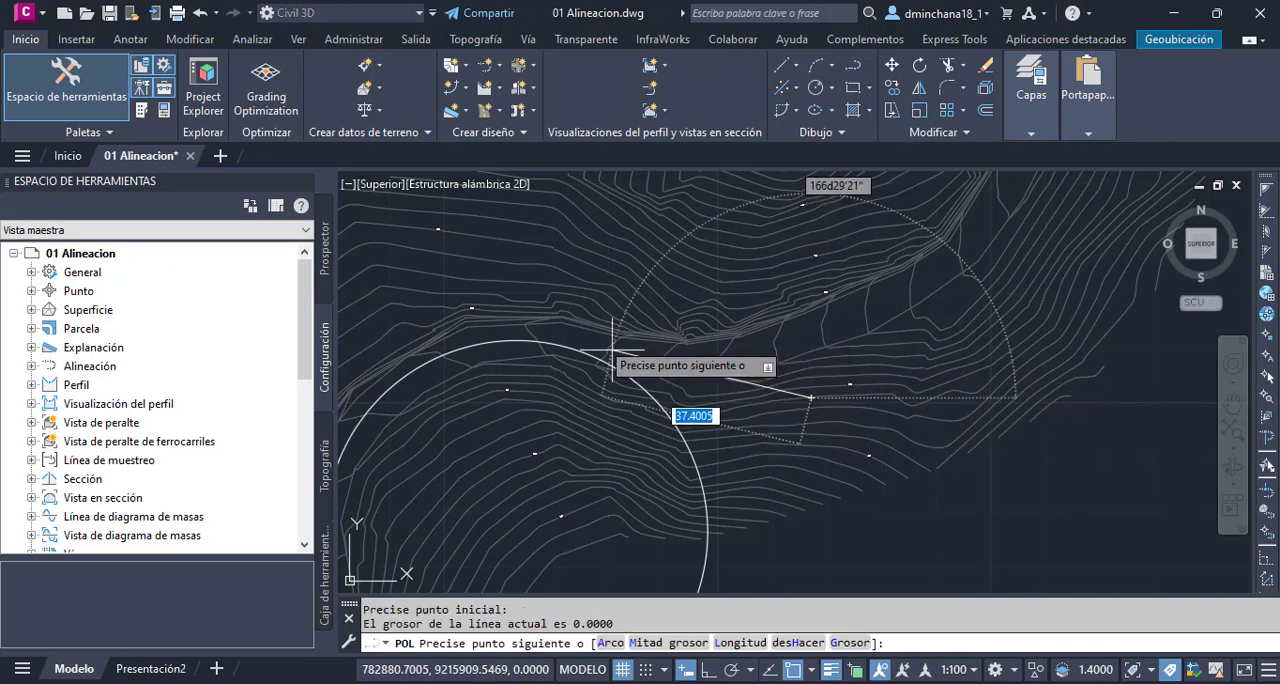
click(555, 343)
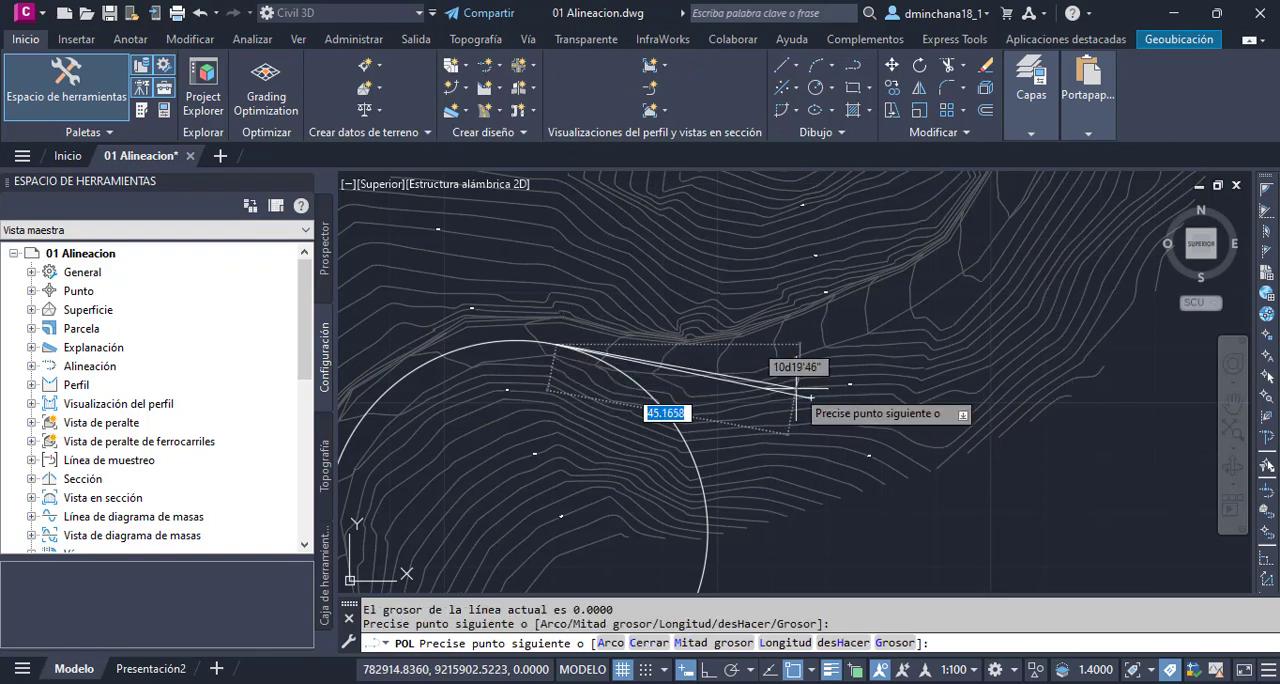
key(Return)
- Trim the circle against the two tangent polylines, keeping only the northwest arc that joins them
scroll(822, 364, down, 3)
scroll(674, 450, up, 2)
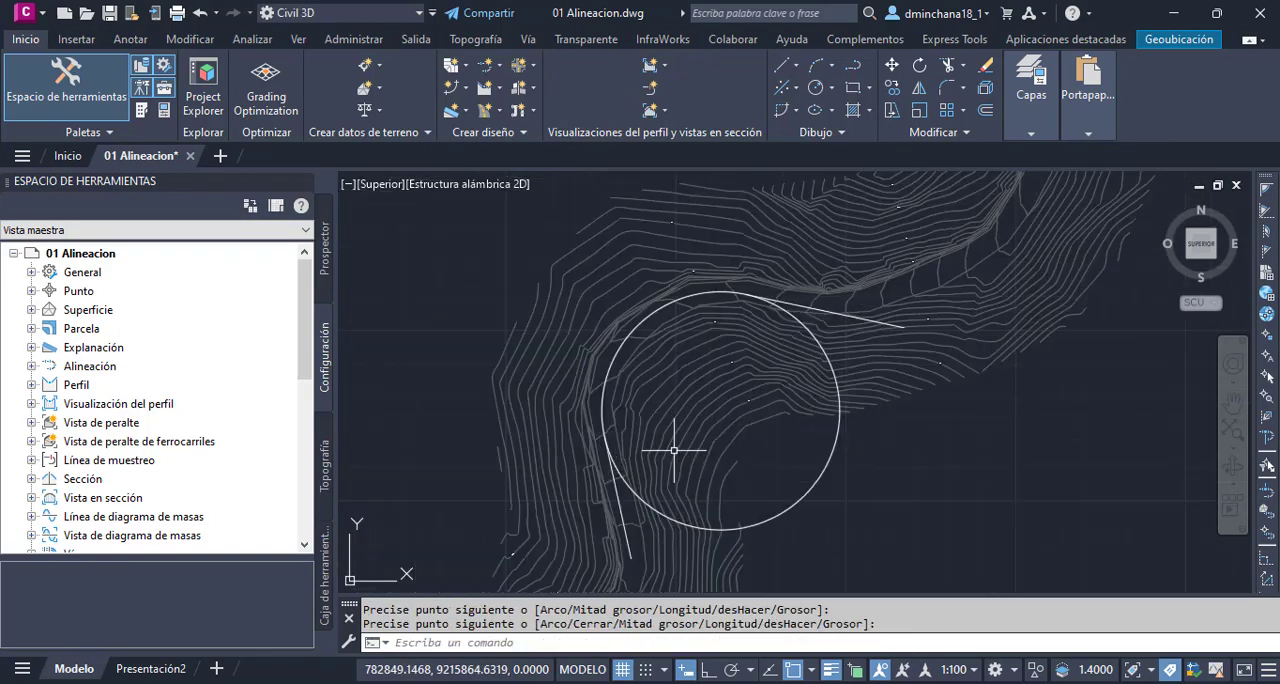
key(Return)
click(621, 508)
click(904, 327)
key(Return)
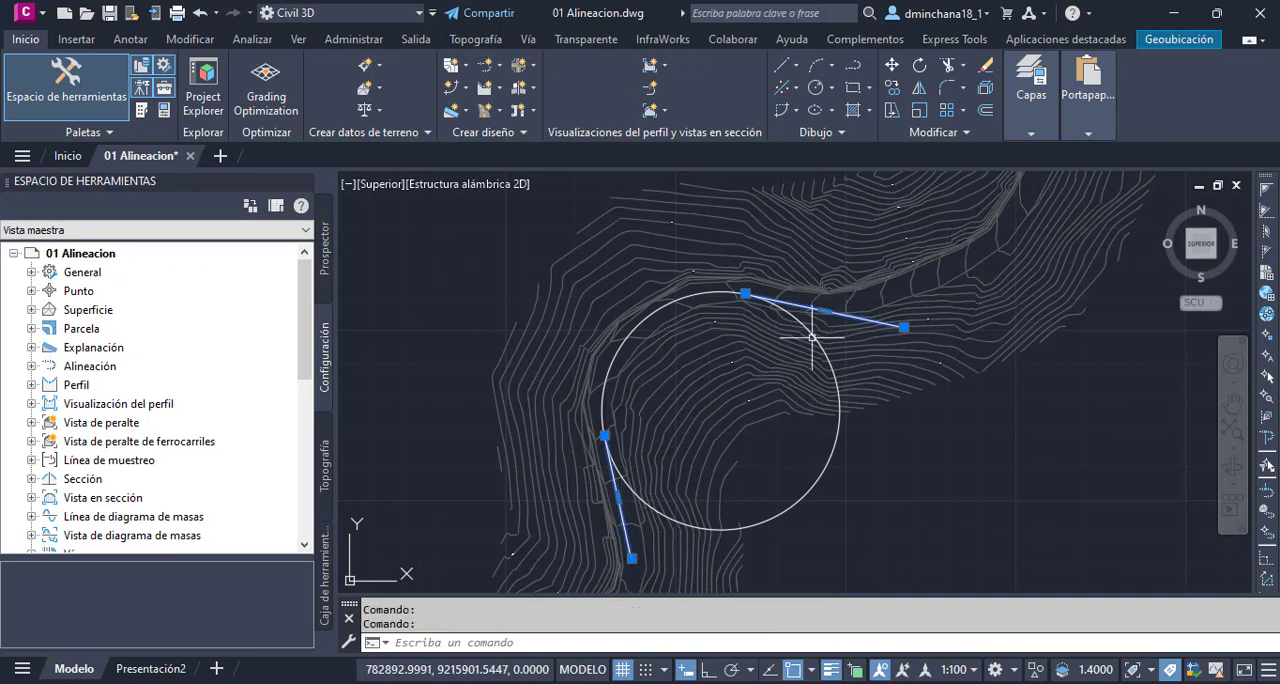
click(820, 471)
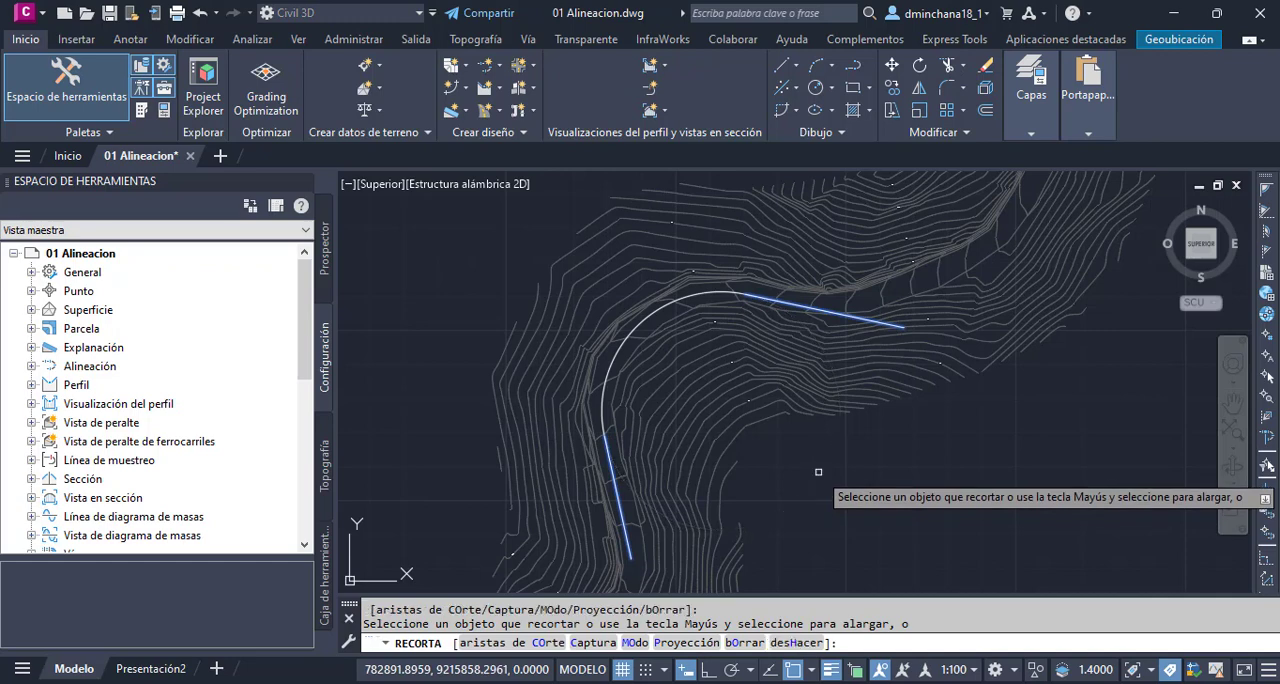
key(Return)
scroll(785, 276, down, 2)
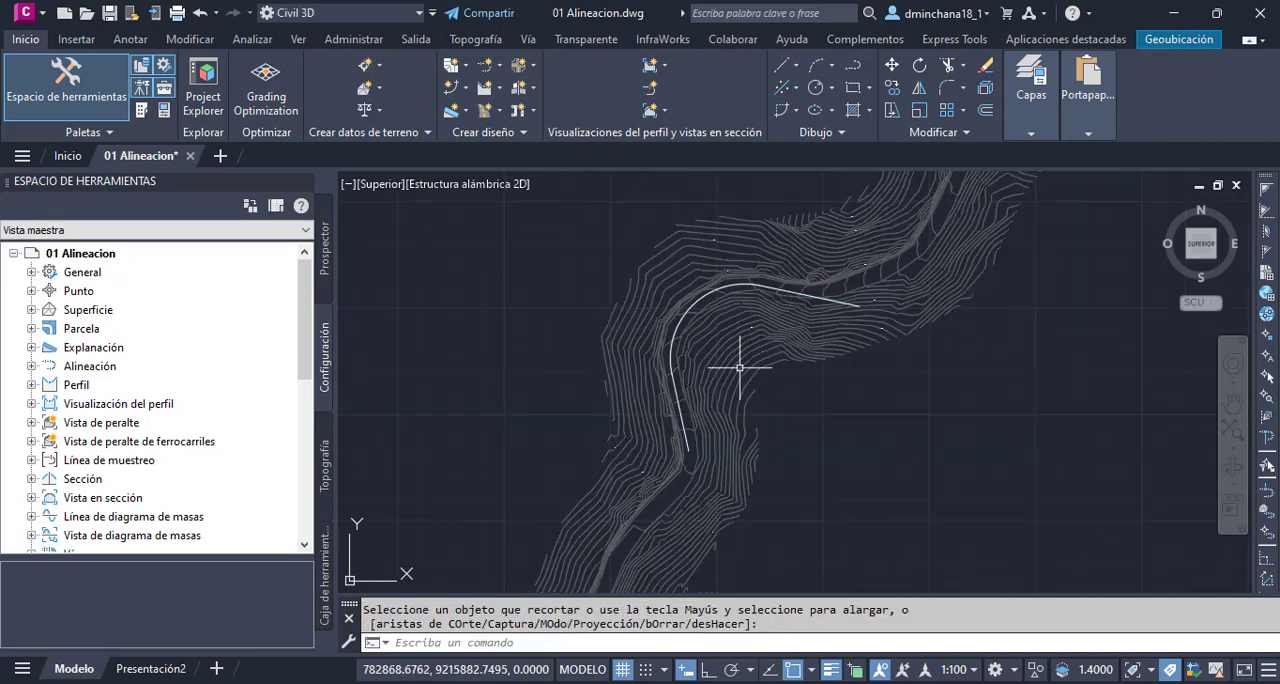
scroll(633, 534, up, 2)
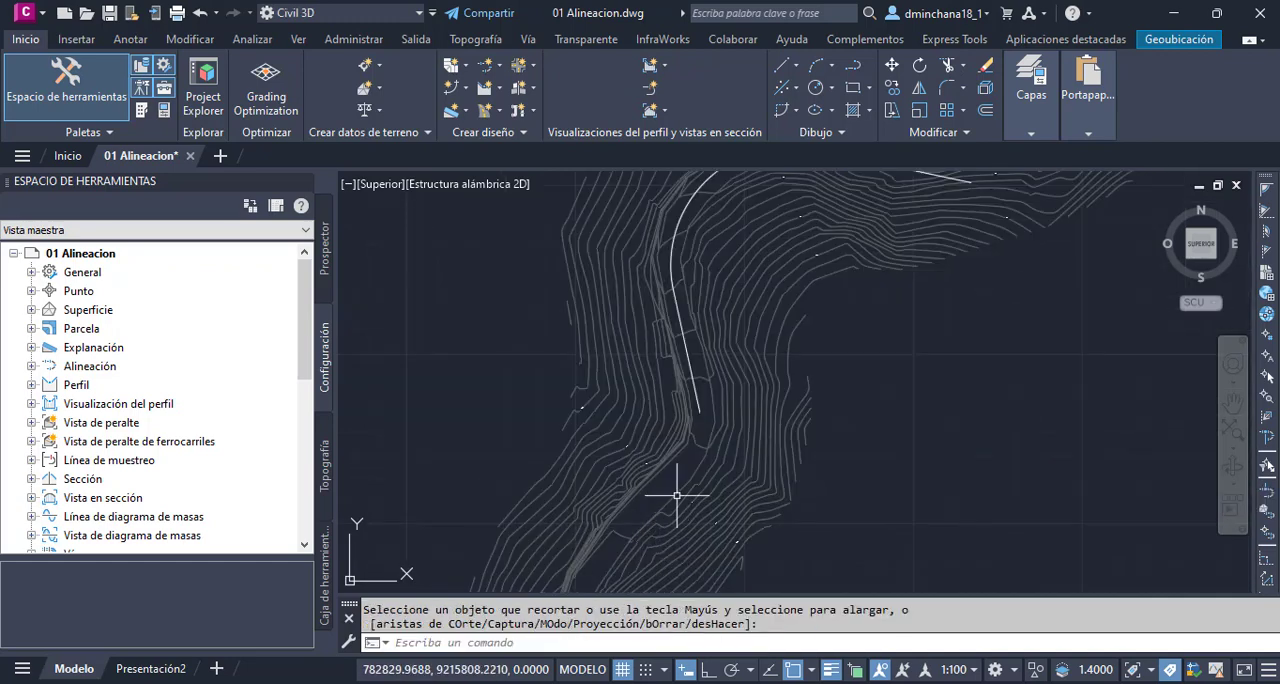
text(pl)
key(Return)
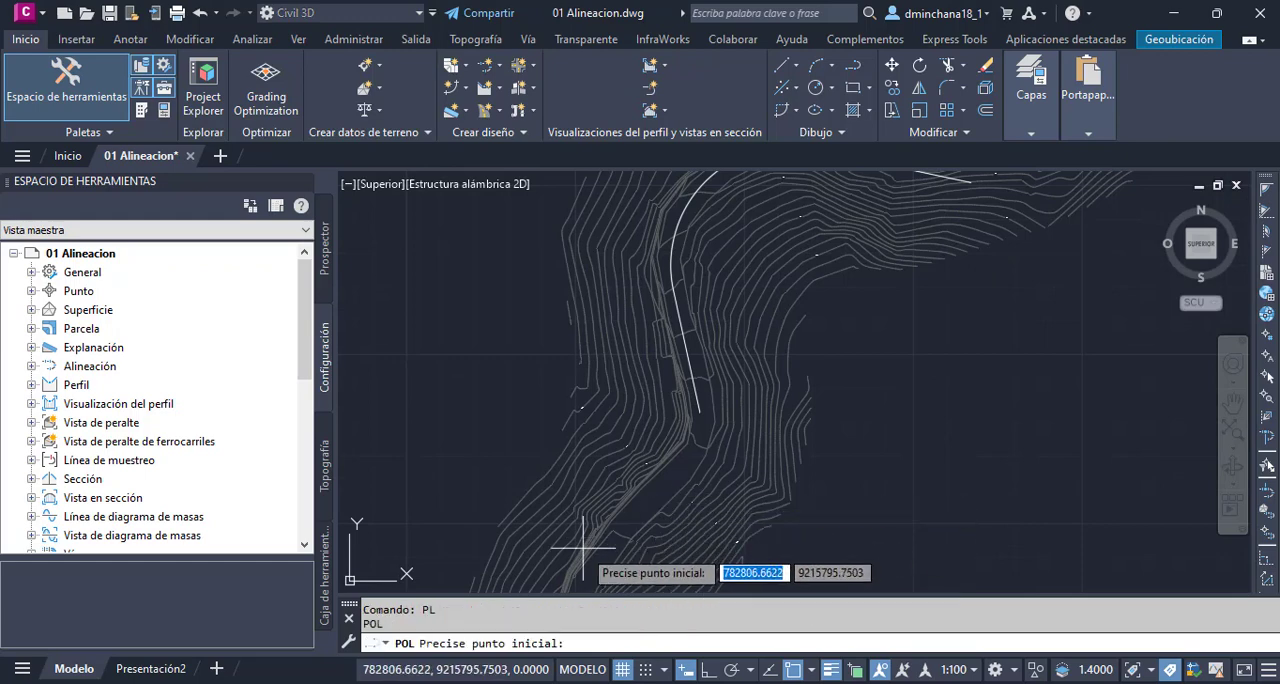
scroll(600, 578, up, 2)
click(600, 578)
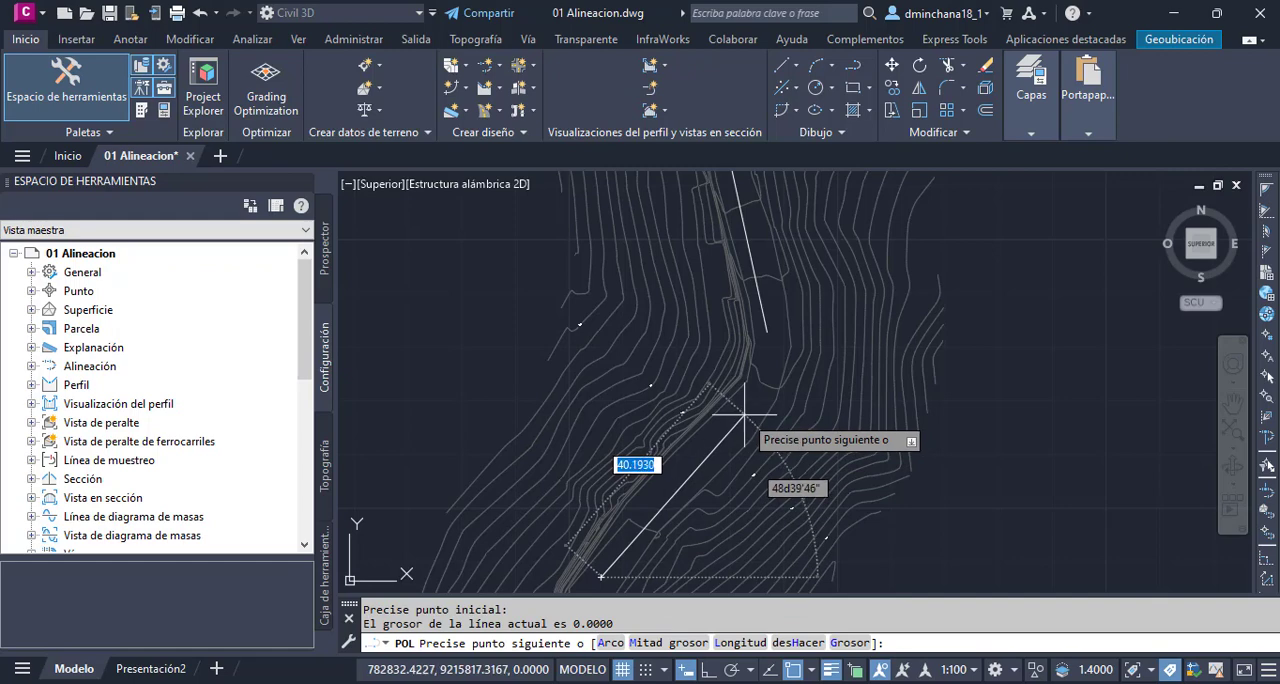
key(Escape)
- Draw a single-segment polyline about 41 units long beside the road, running northeast toward the free south end of the existing tangent
key(Return)
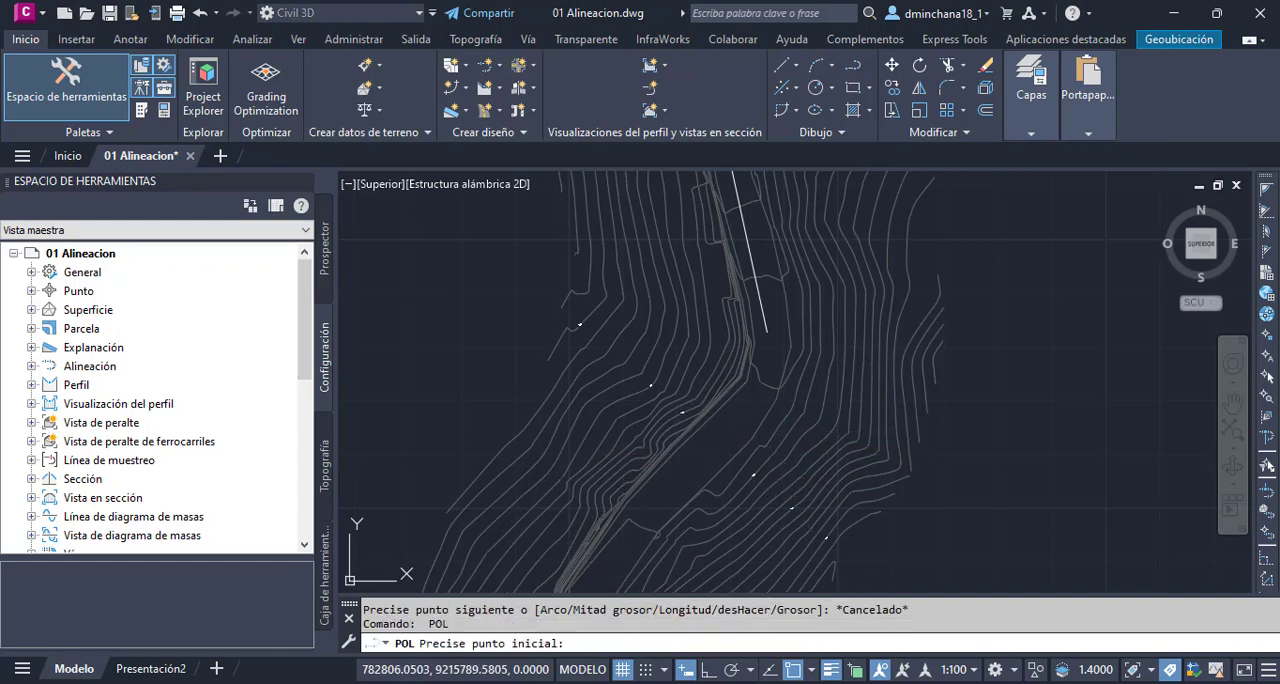
click(601, 563)
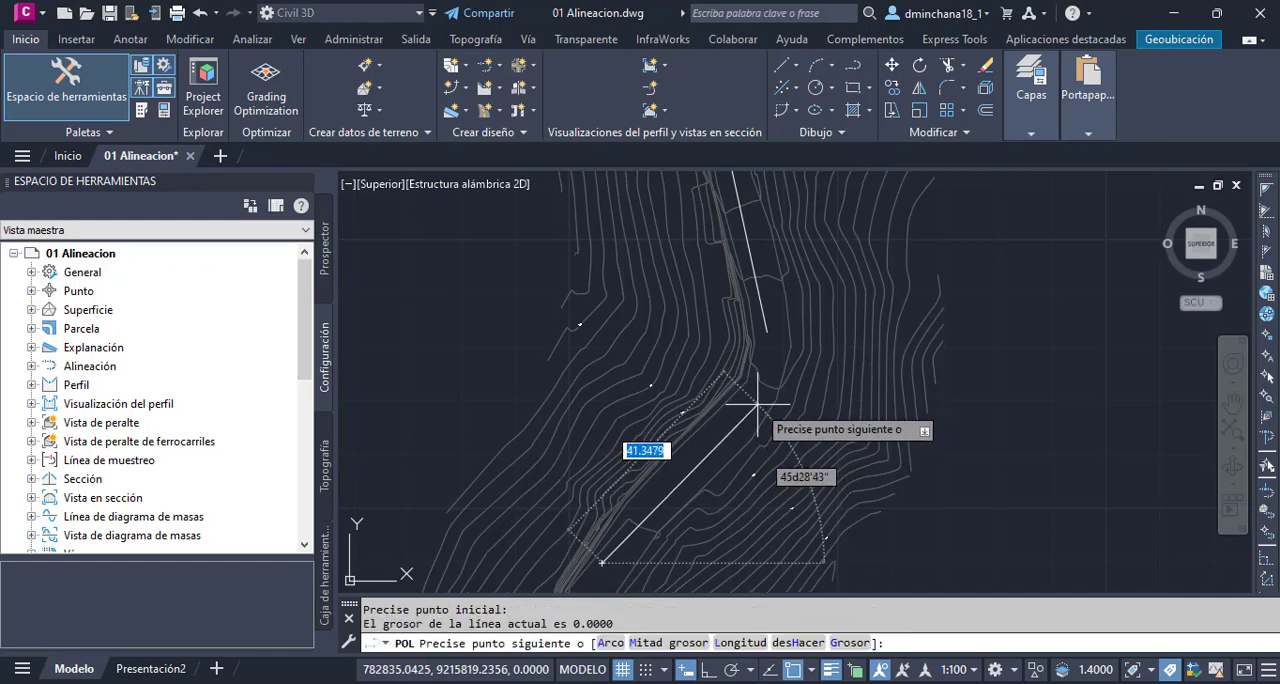
click(757, 404)
key(Escape)
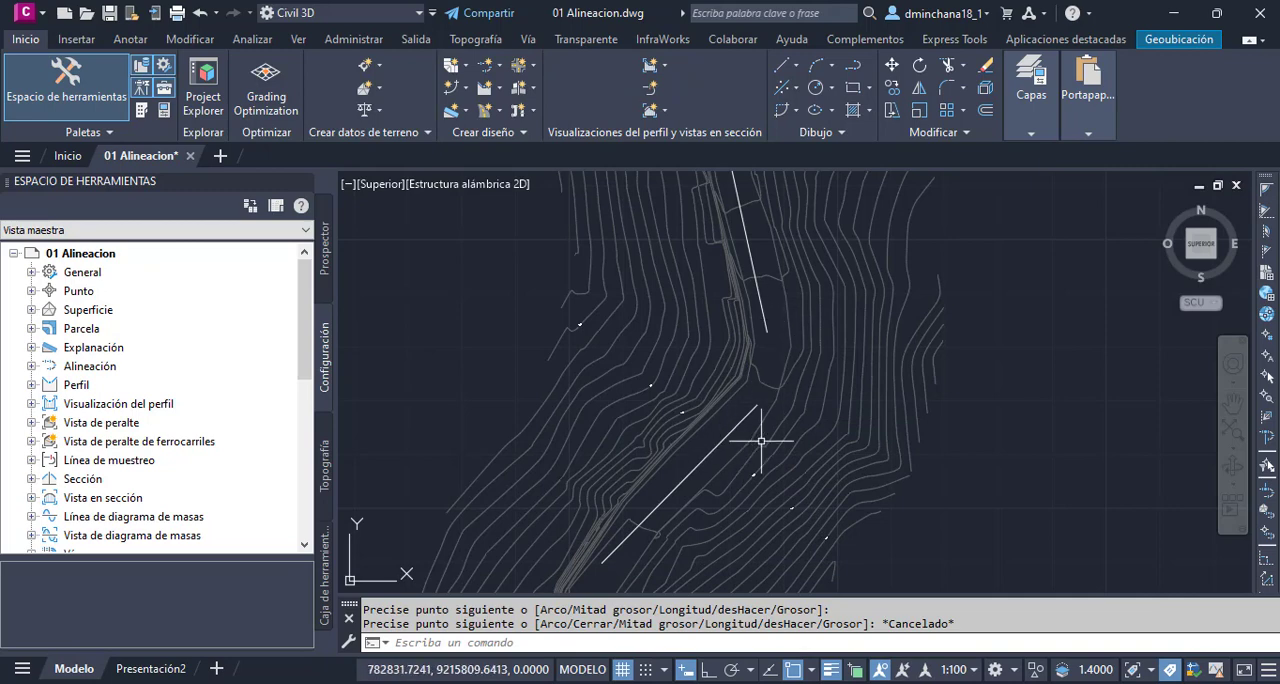
- Join the new southern polyline and the west tangent at a sharp corner using Fillet with radius 0
click(963, 90)
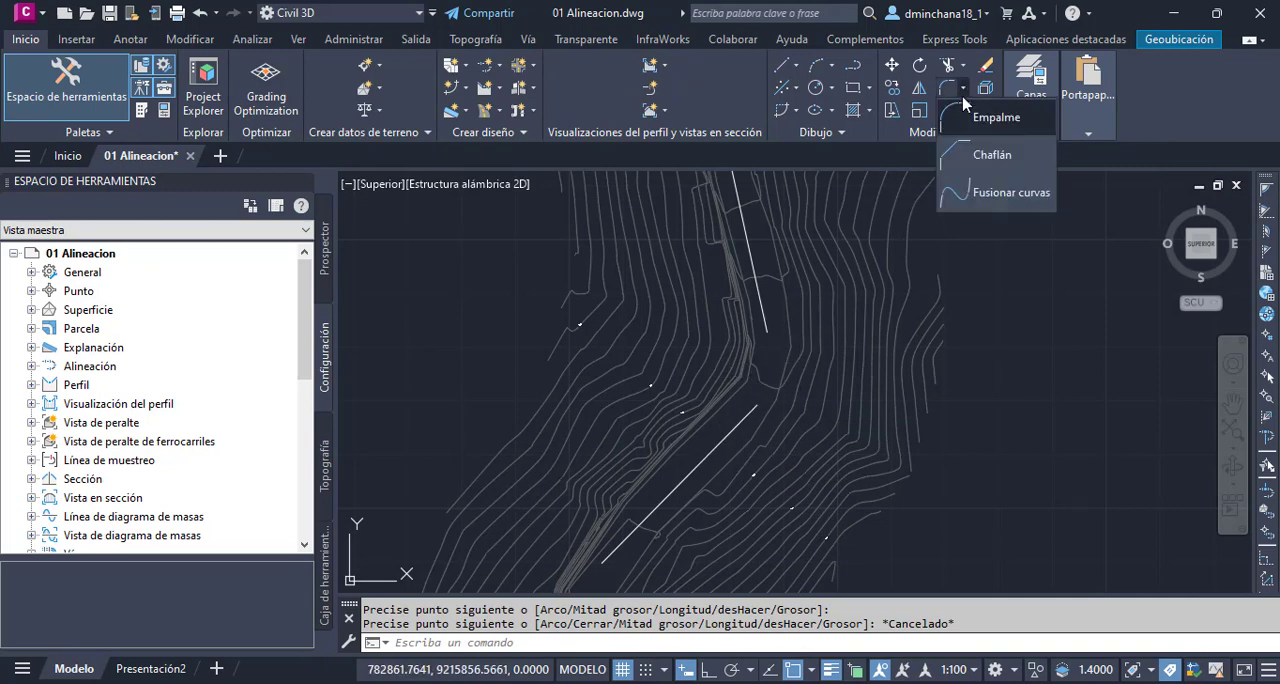
click(985, 118)
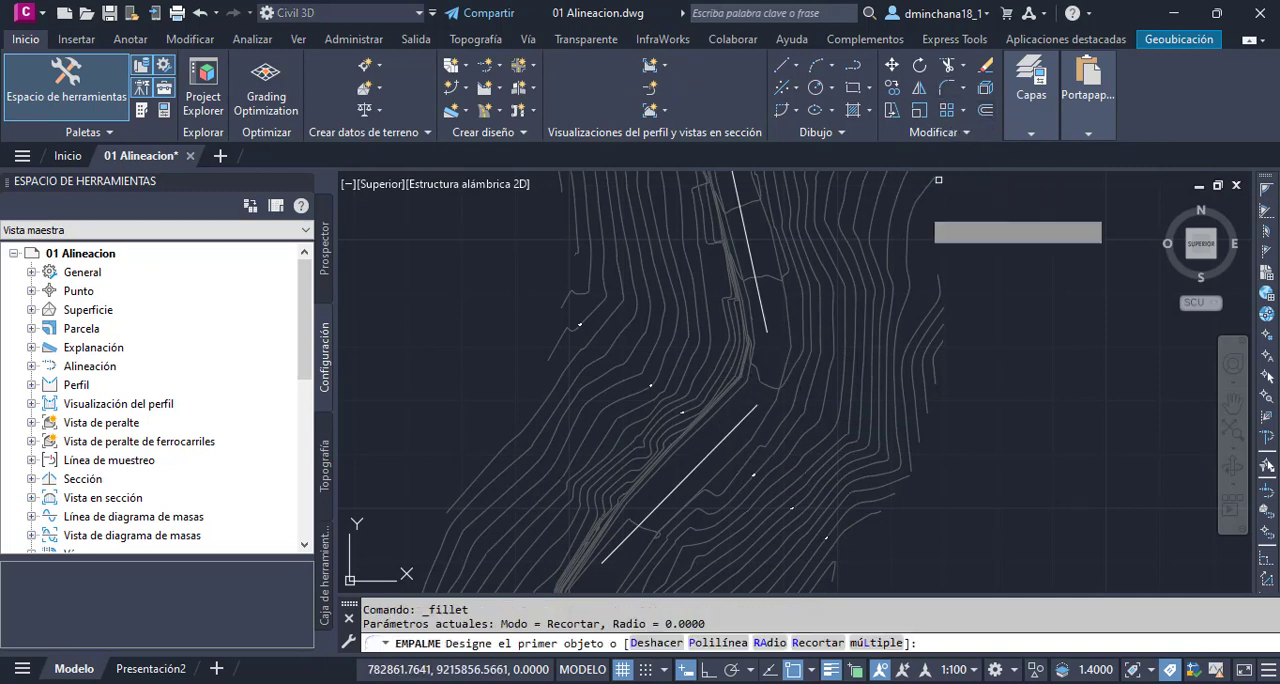
click(738, 424)
click(765, 320)
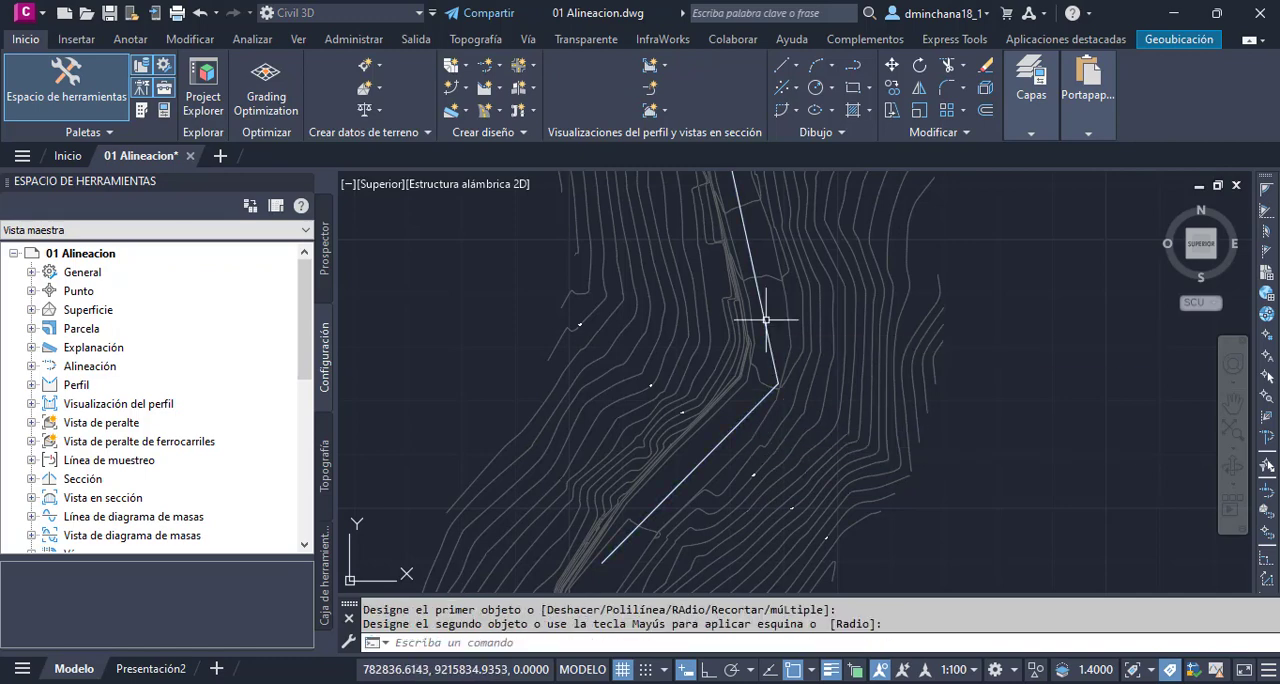
key(space)
scroll(726, 455, down, 4)
key(Escape)
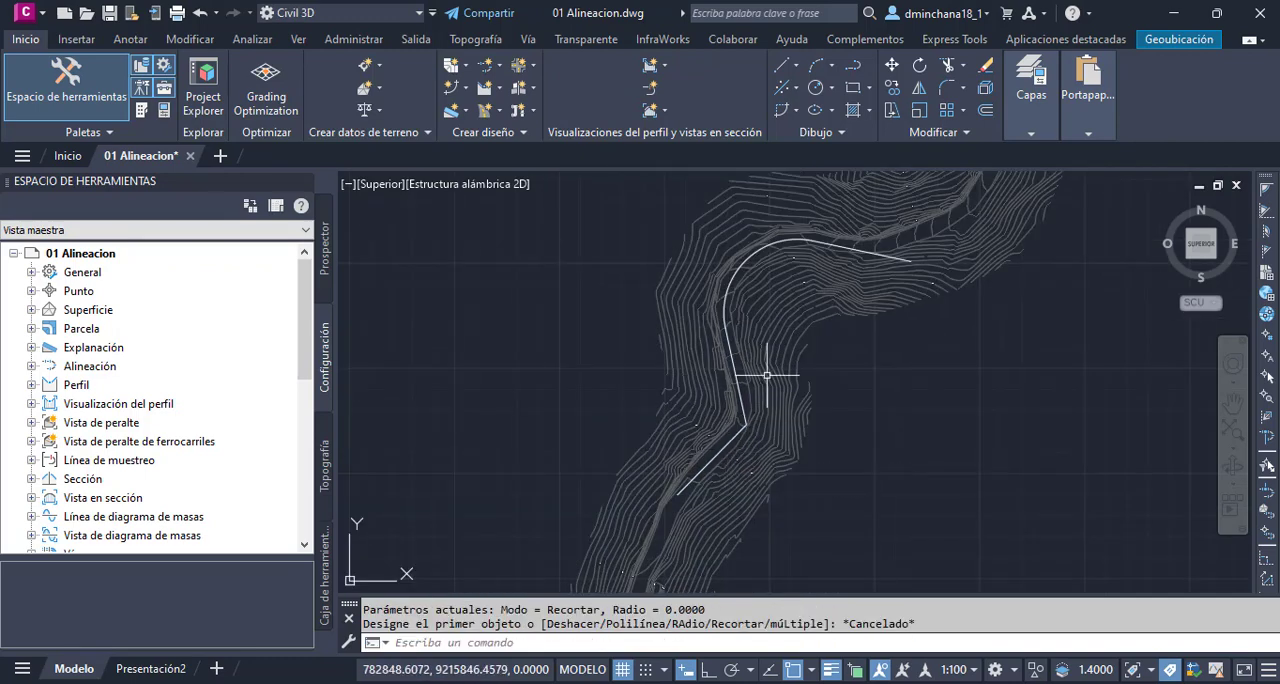
scroll(791, 391, down, 3)
scroll(930, 274, up, 3)
scroll(932, 267, down, 5)
scroll(889, 309, up, 5)
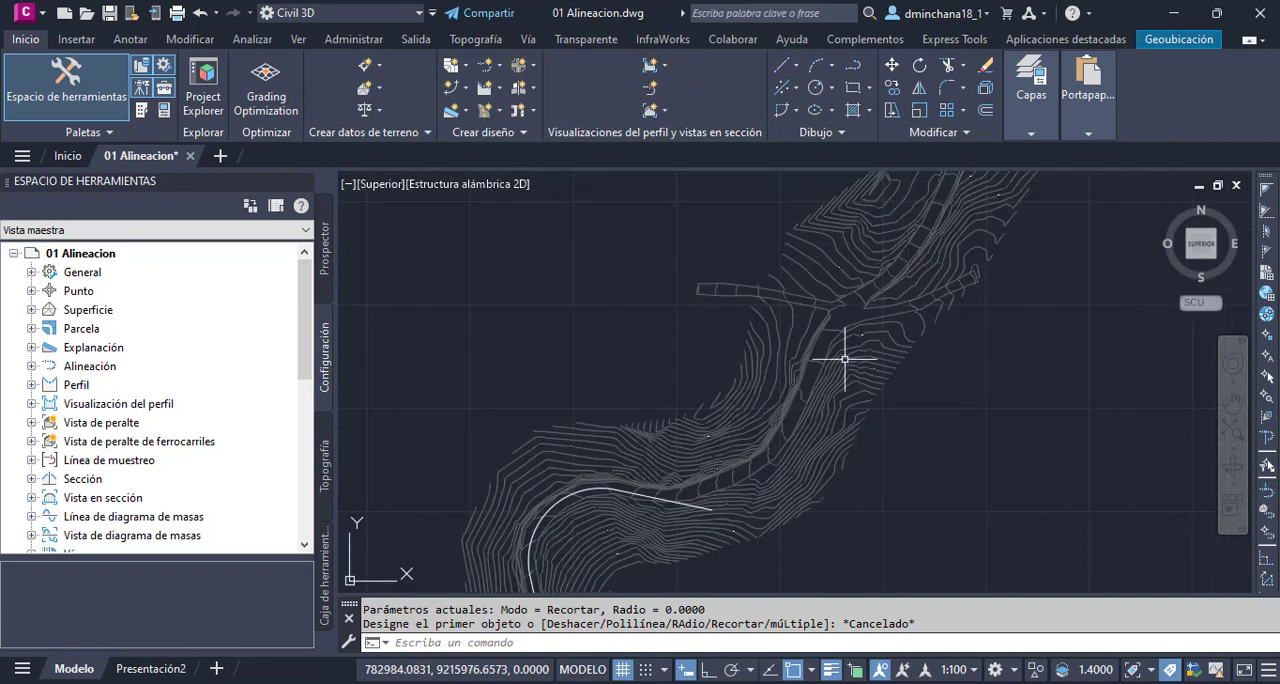
scroll(838, 365, up, 2)
text(PL)
key(Return)
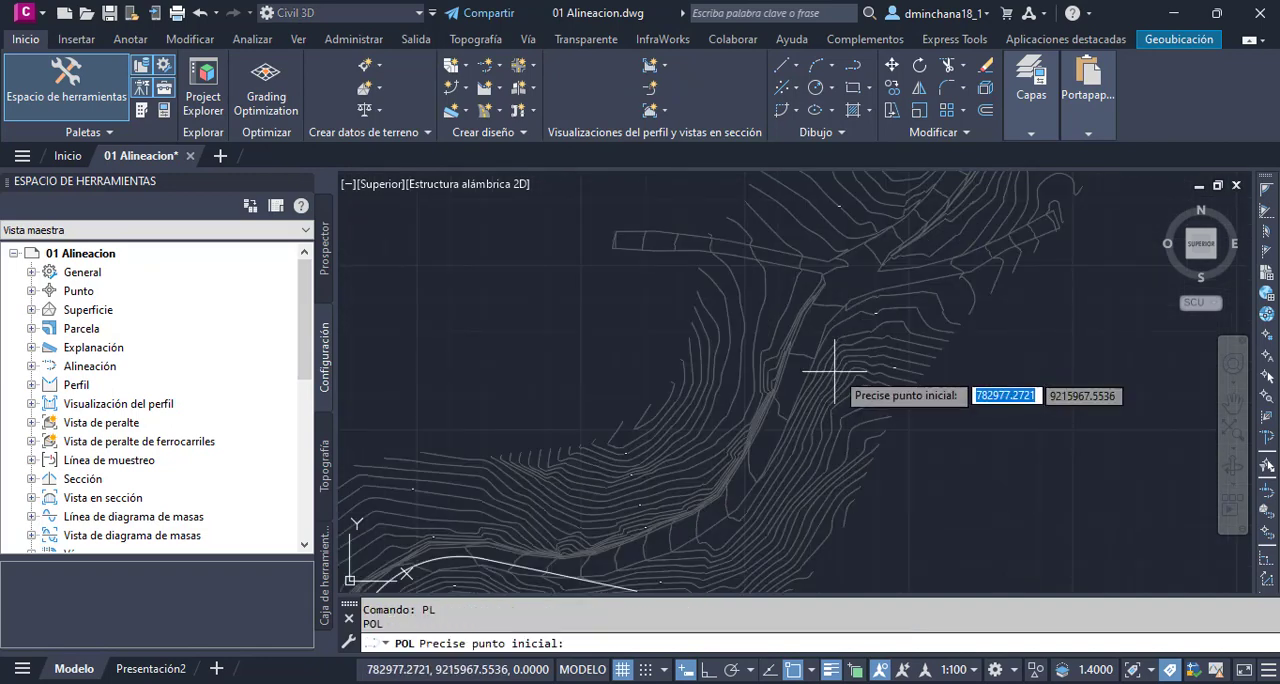
scroll(834, 371, up, 2)
click(799, 298)
scroll(799, 298, down, 4)
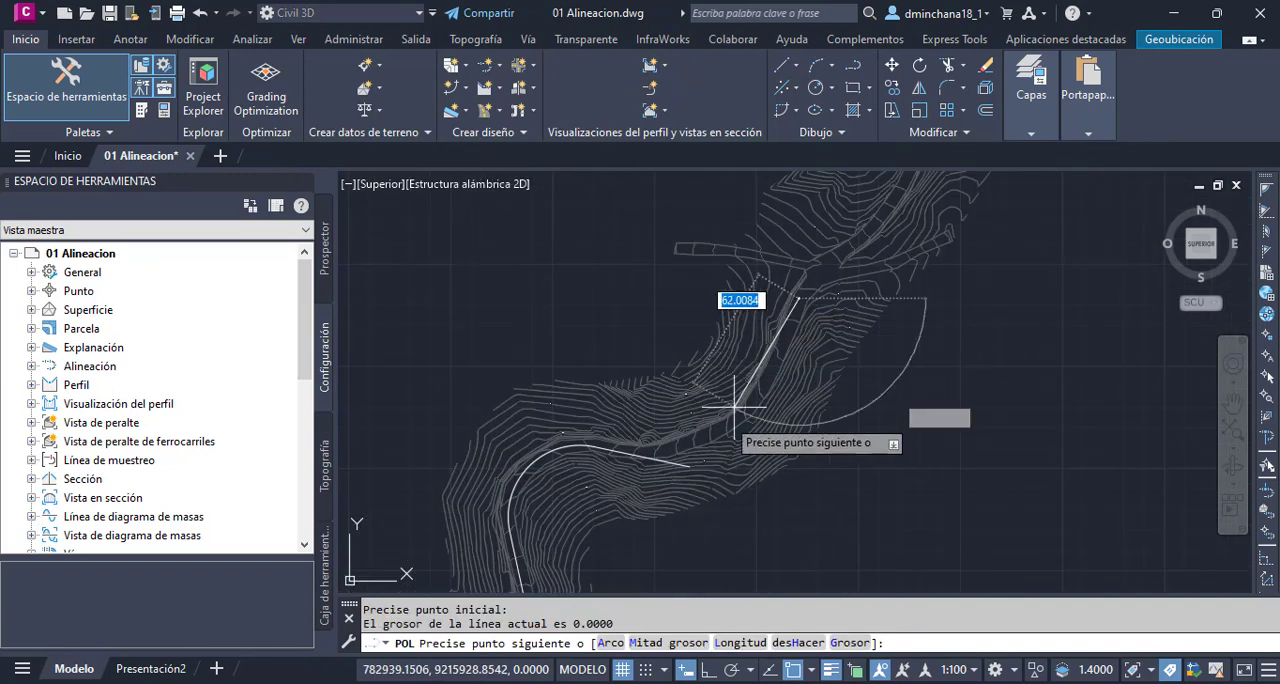
scroll(736, 407, up, 2)
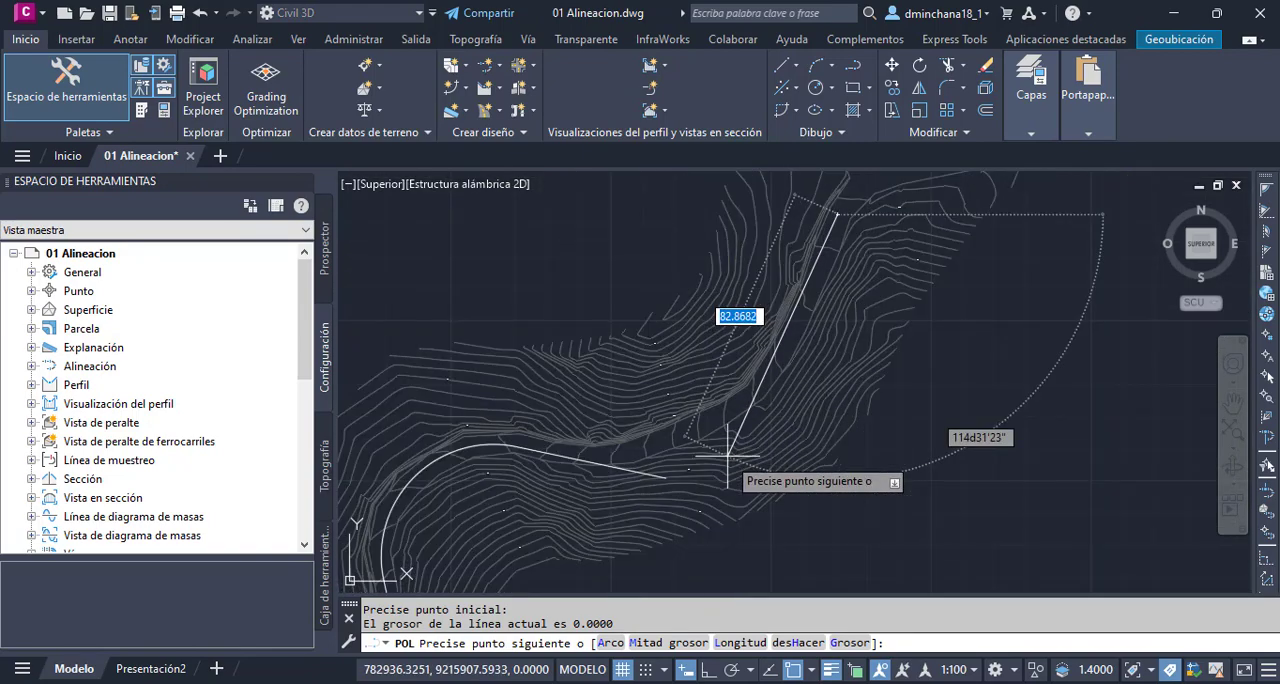
key(Escape)
- Draw a single-segment polyline about 70 units long, from the northeast road stretch southwest to a point near the northern tangent's free end
key(Return)
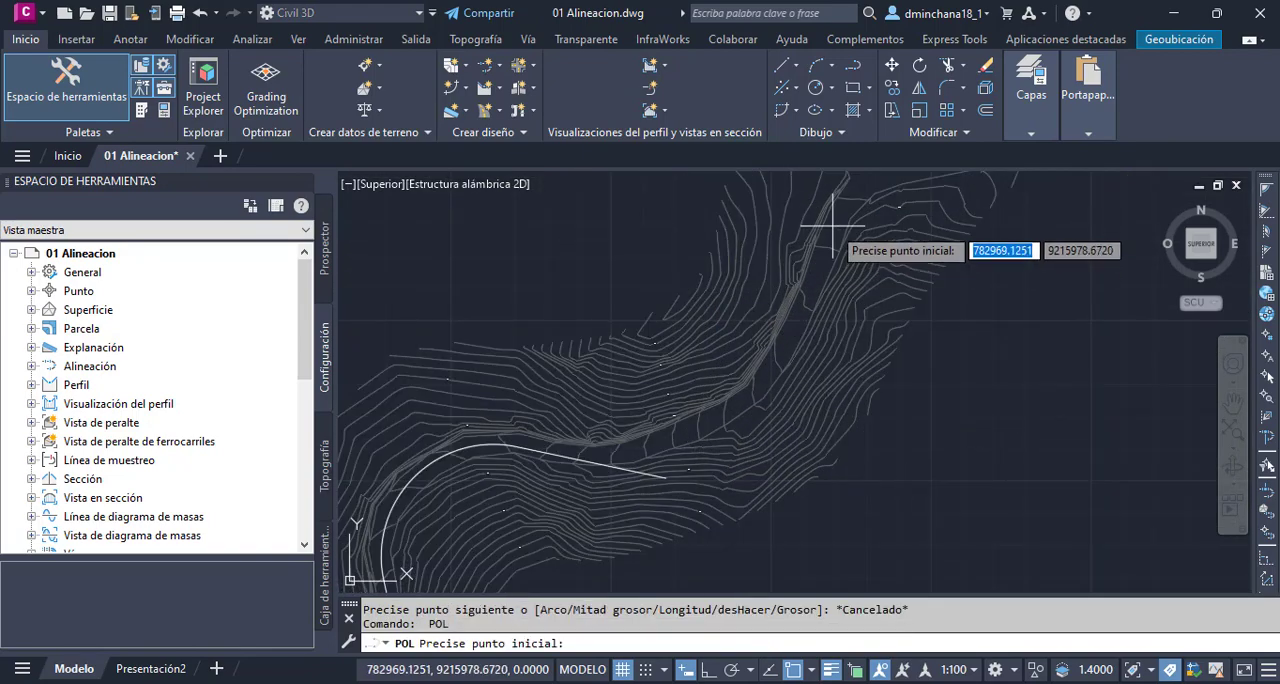
click(832, 232)
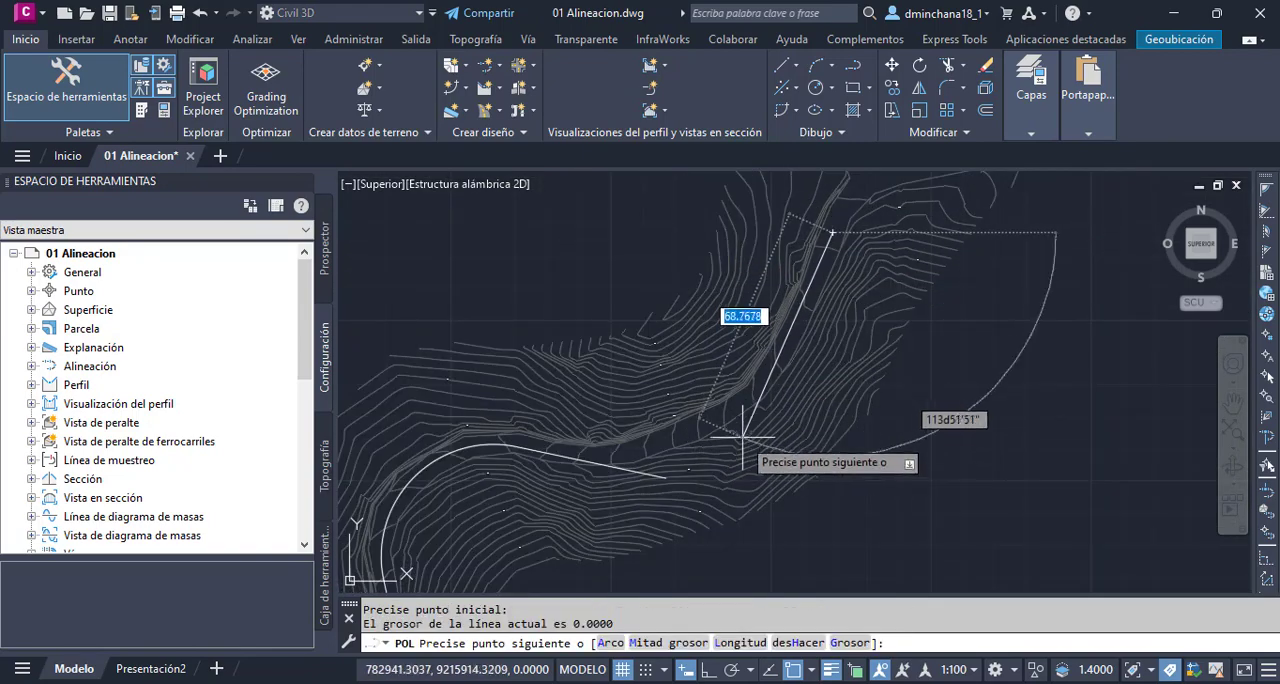
click(745, 443)
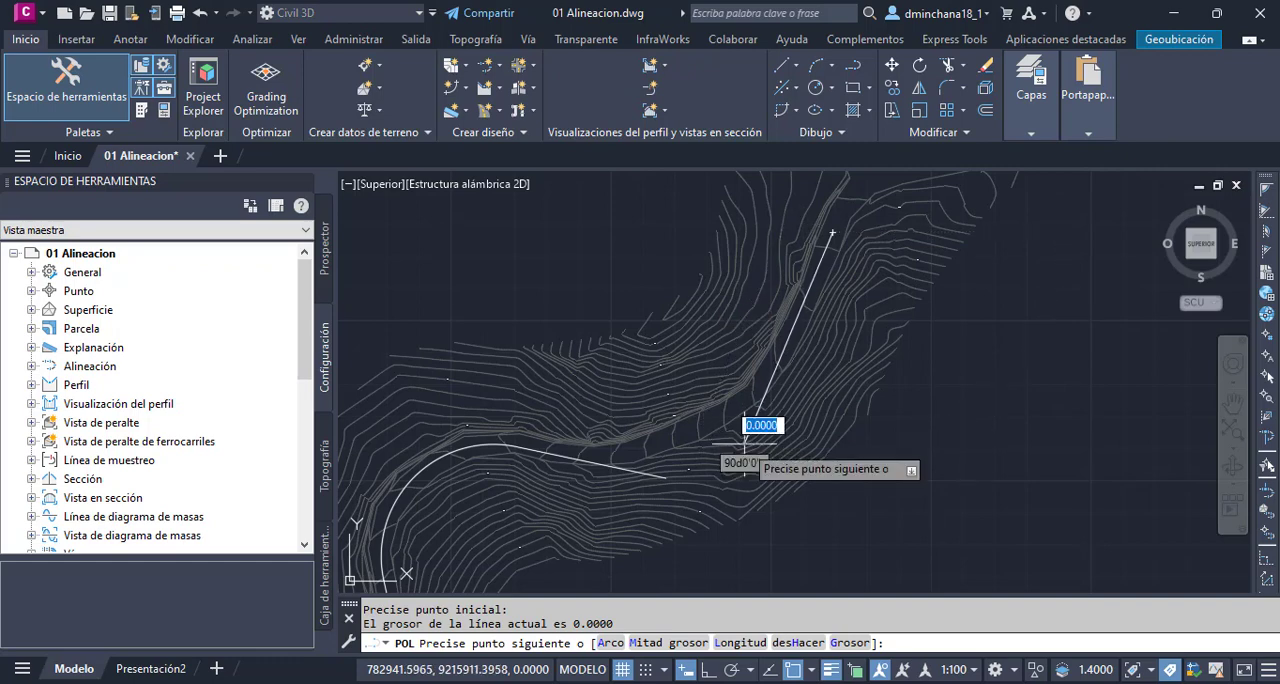
key(Escape)
- Join the northern tangent and the new northeast polyline at a sharp corner using Fillet with radius 0
click(946, 88)
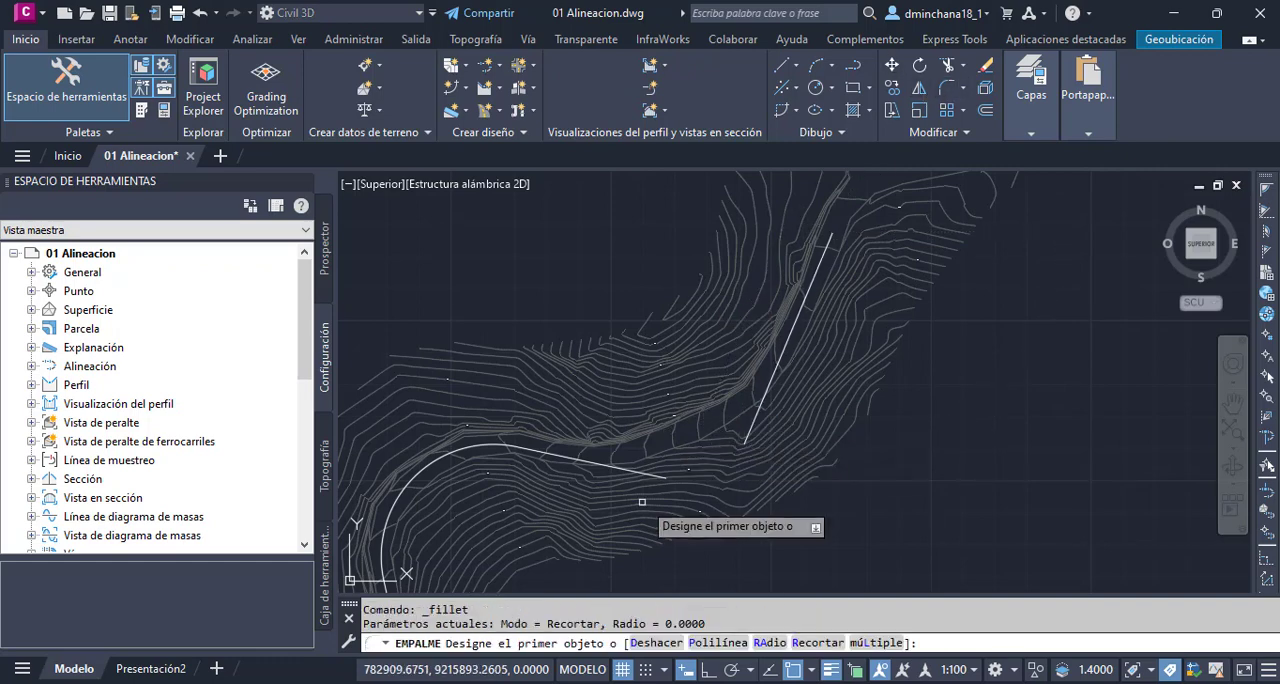
click(590, 463)
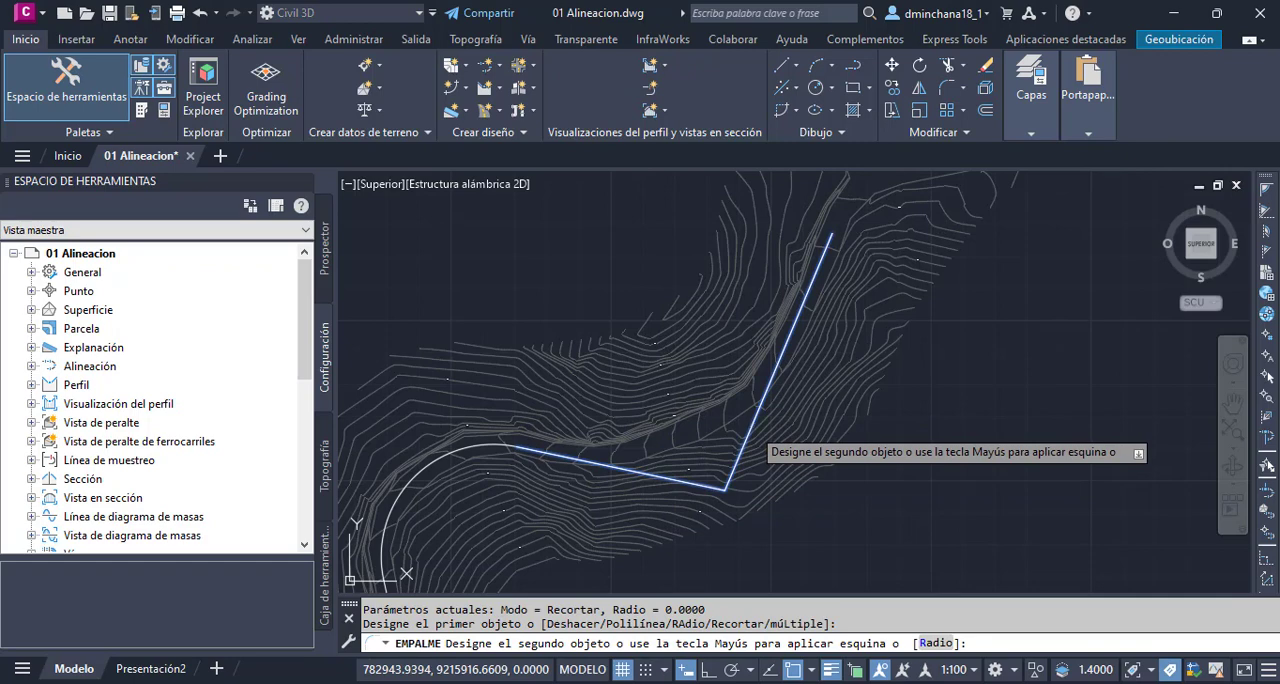
click(753, 427)
scroll(816, 371, down, 2)
scroll(719, 459, up, 1)
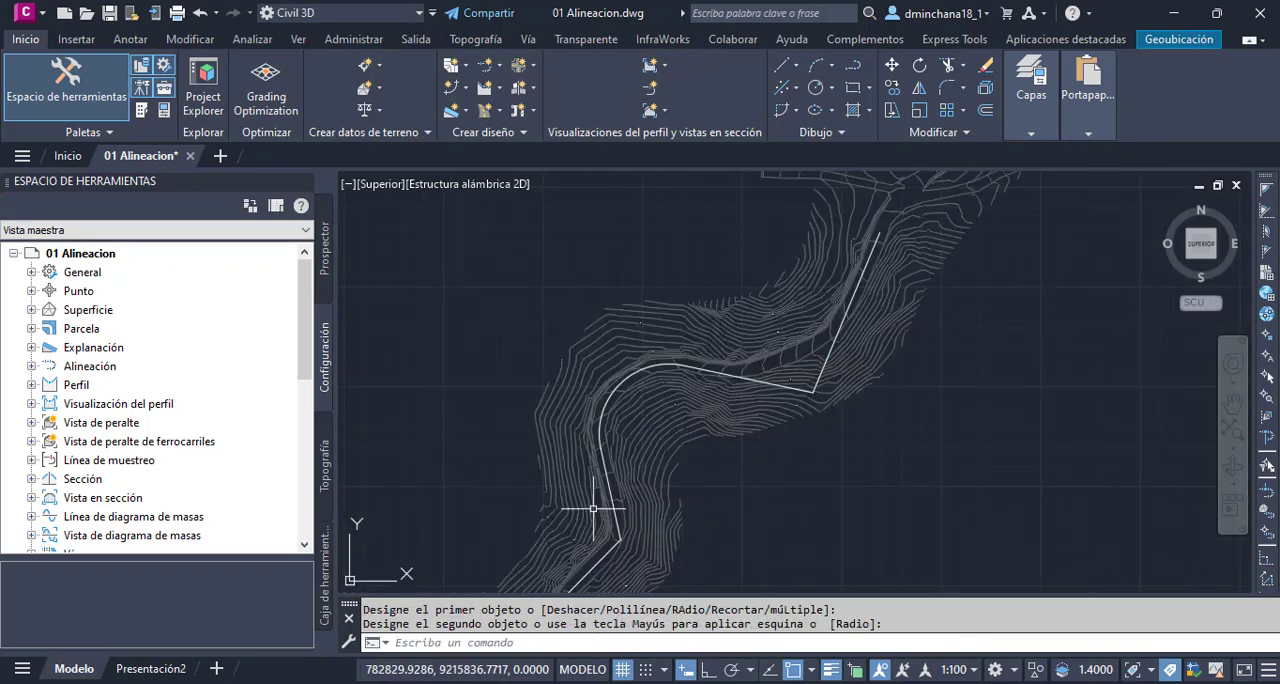
- Draw a tangent-tangent-radius circle of radius 40 touching both segments of the southern corner
scroll(796, 368, up, 2)
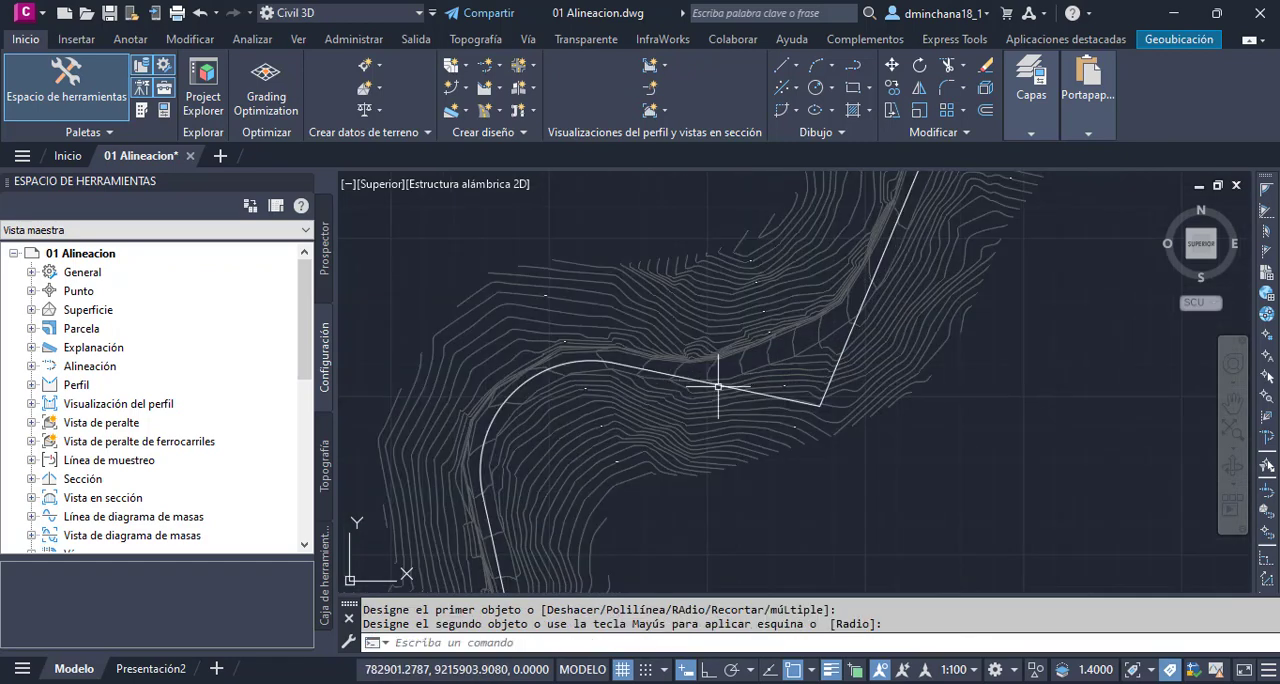
scroll(857, 326, down, 2)
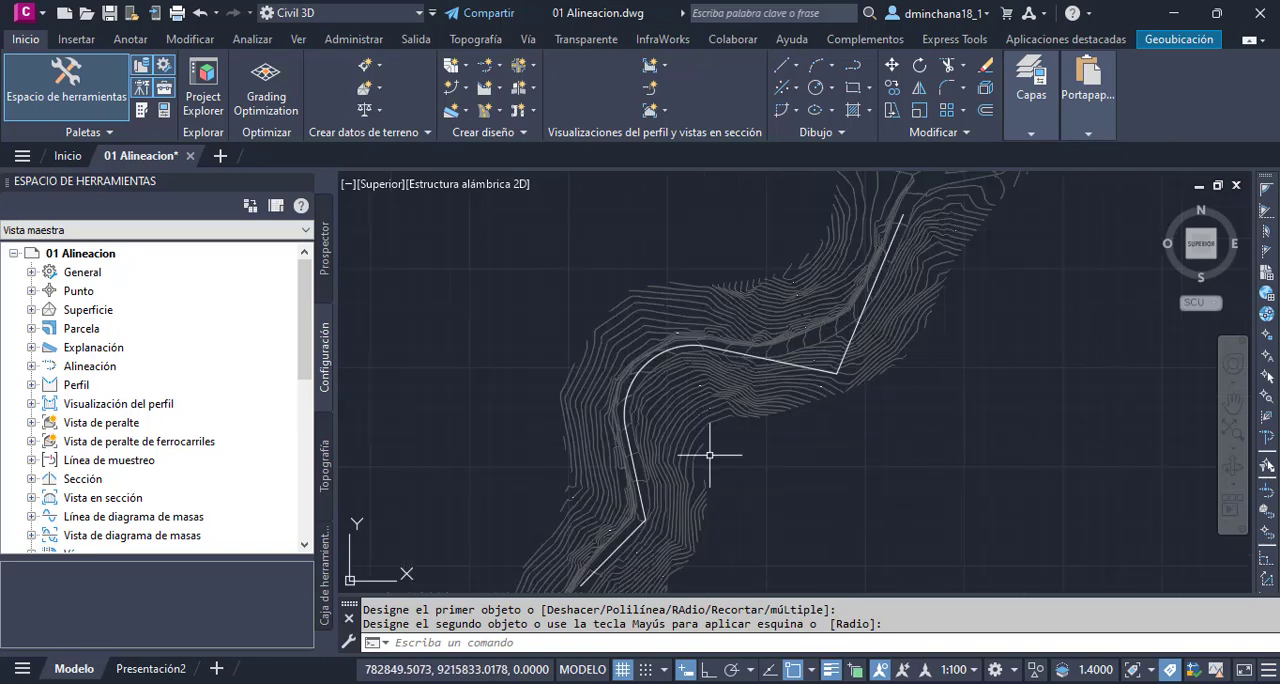
click(831, 88)
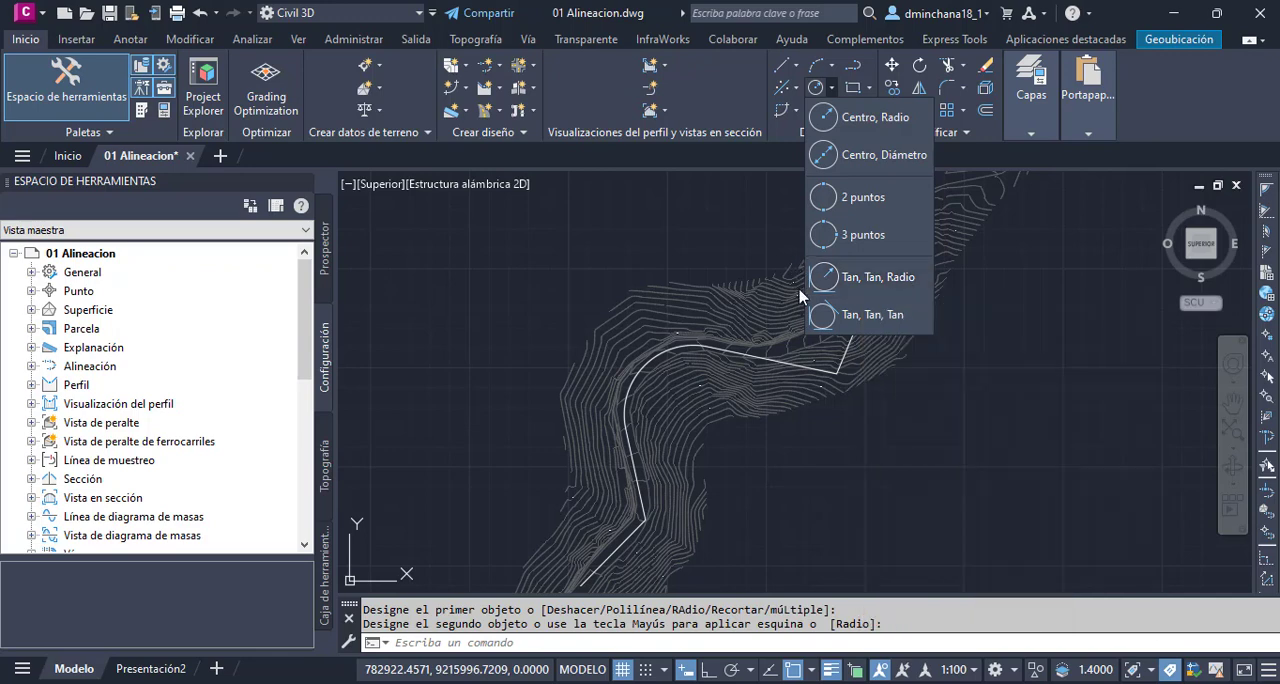
click(867, 279)
scroll(636, 480, up, 4)
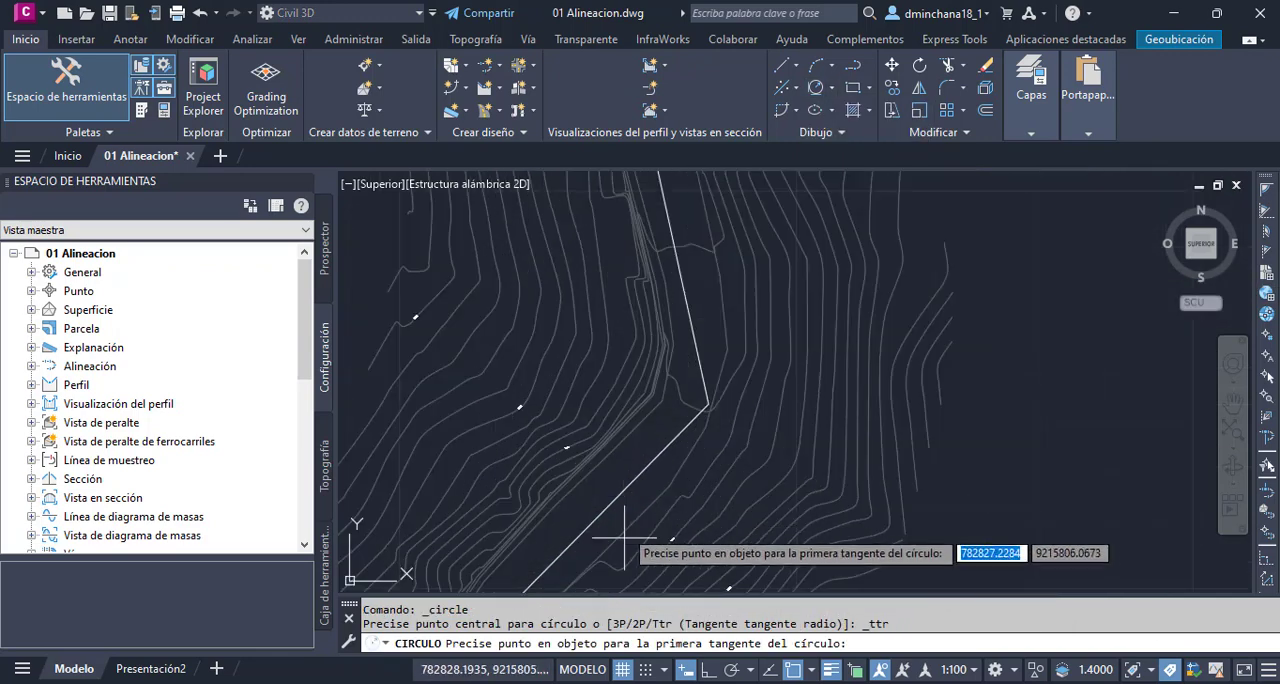
scroll(636, 480, down, 2)
click(646, 457)
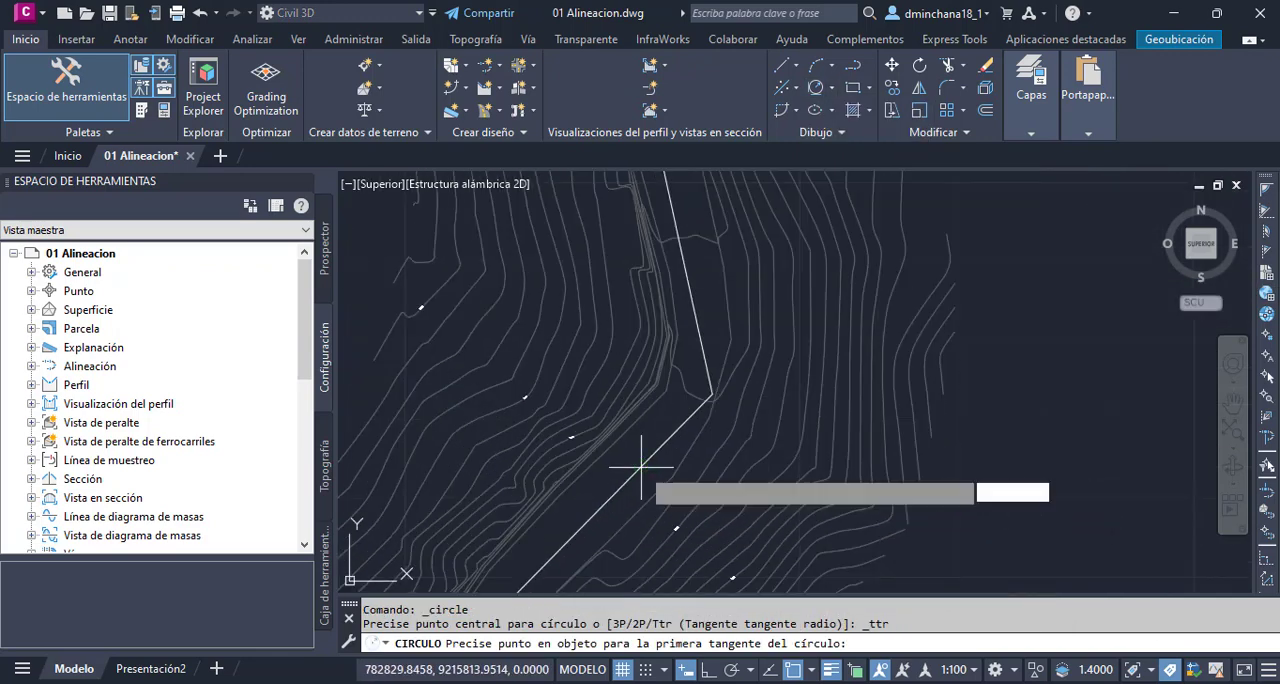
click(700, 335)
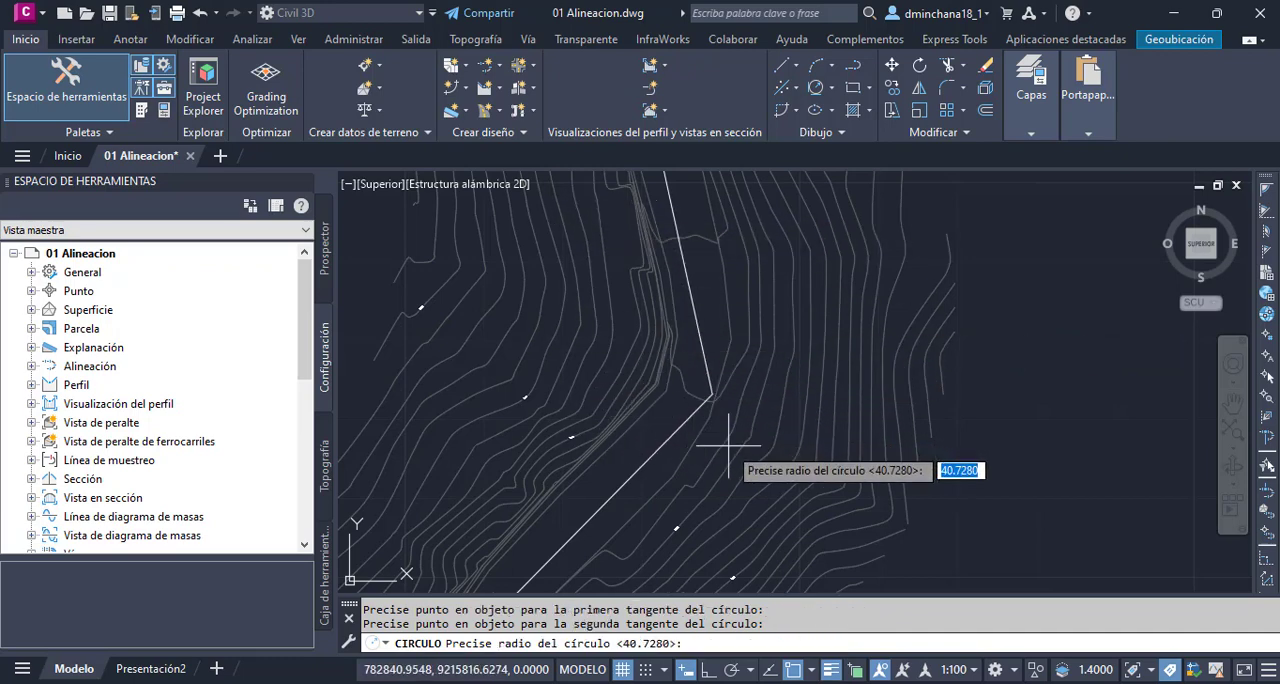
text(40)
key(Return)
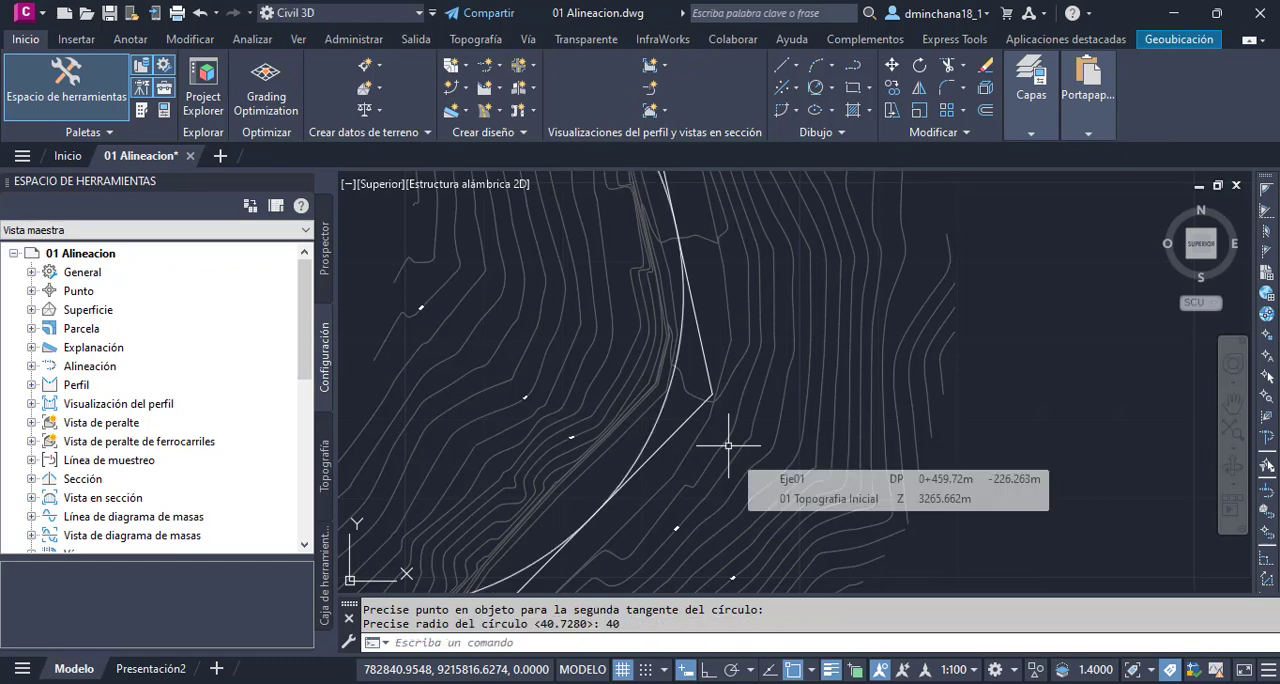
- Trim the circle at the southern corner against the polyline, keeping only the east arc between the two tangent points
scroll(737, 400, down, 2)
scroll(720, 380, up, 2)
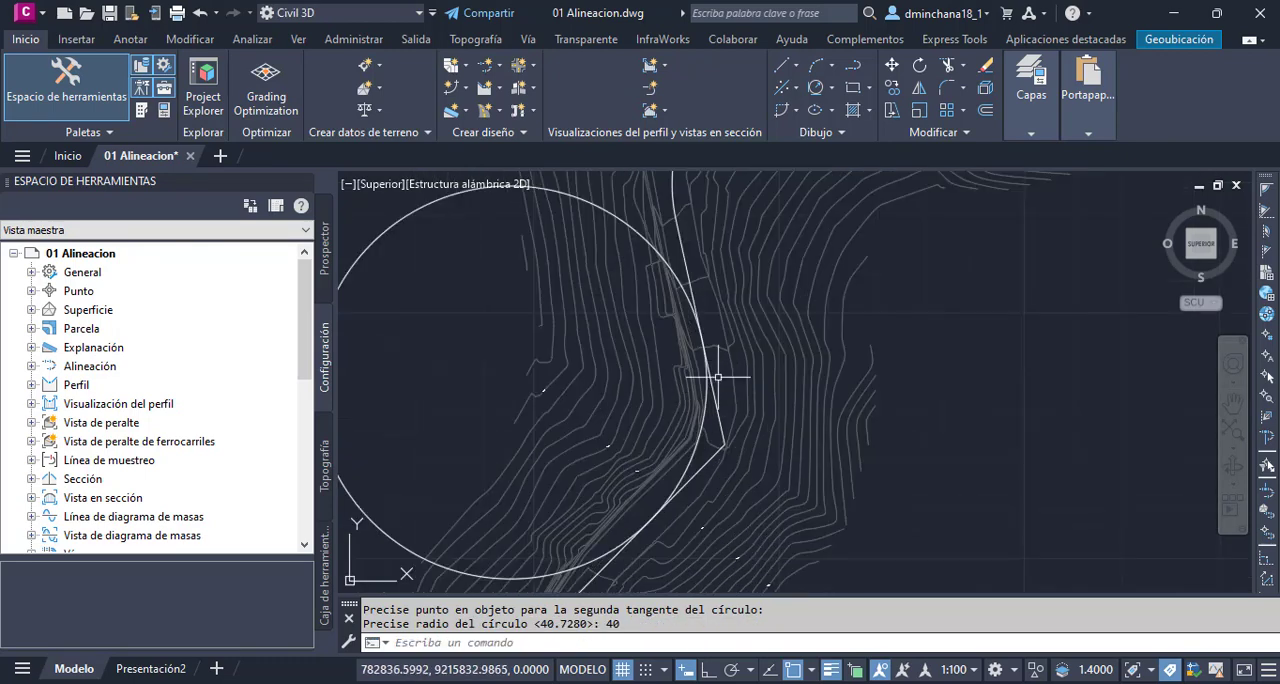
click(706, 463)
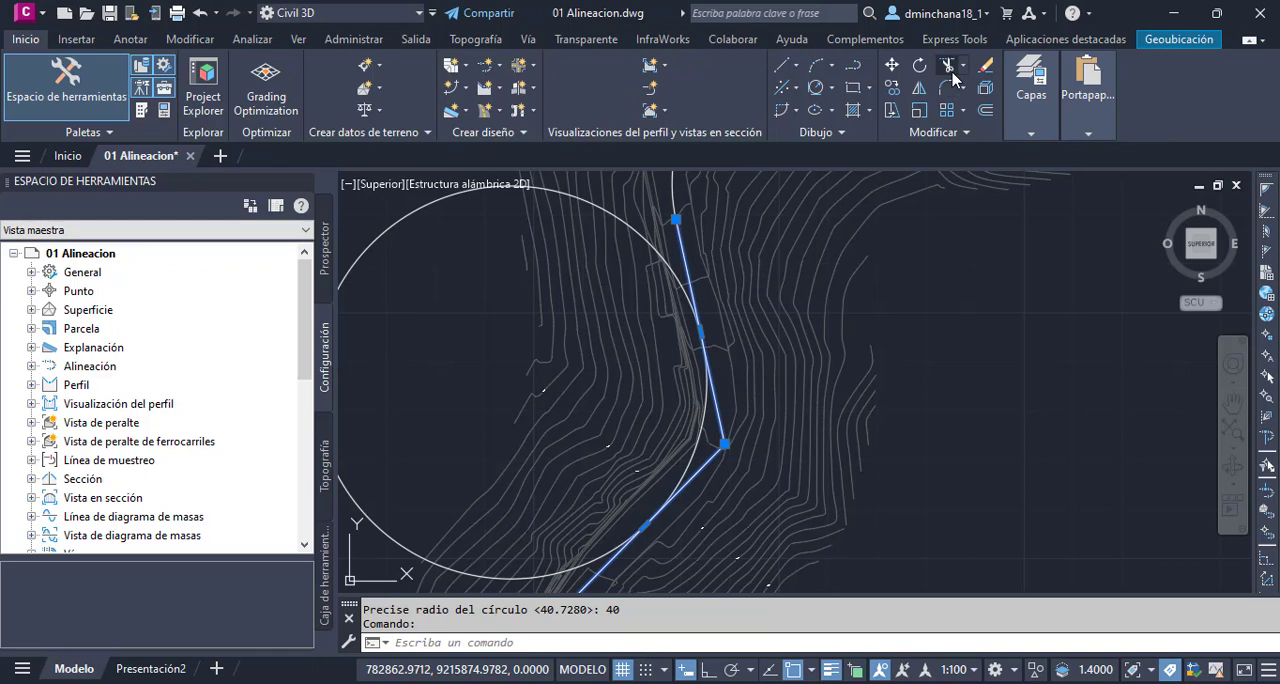
text(rr)
key(Return)
click(403, 223)
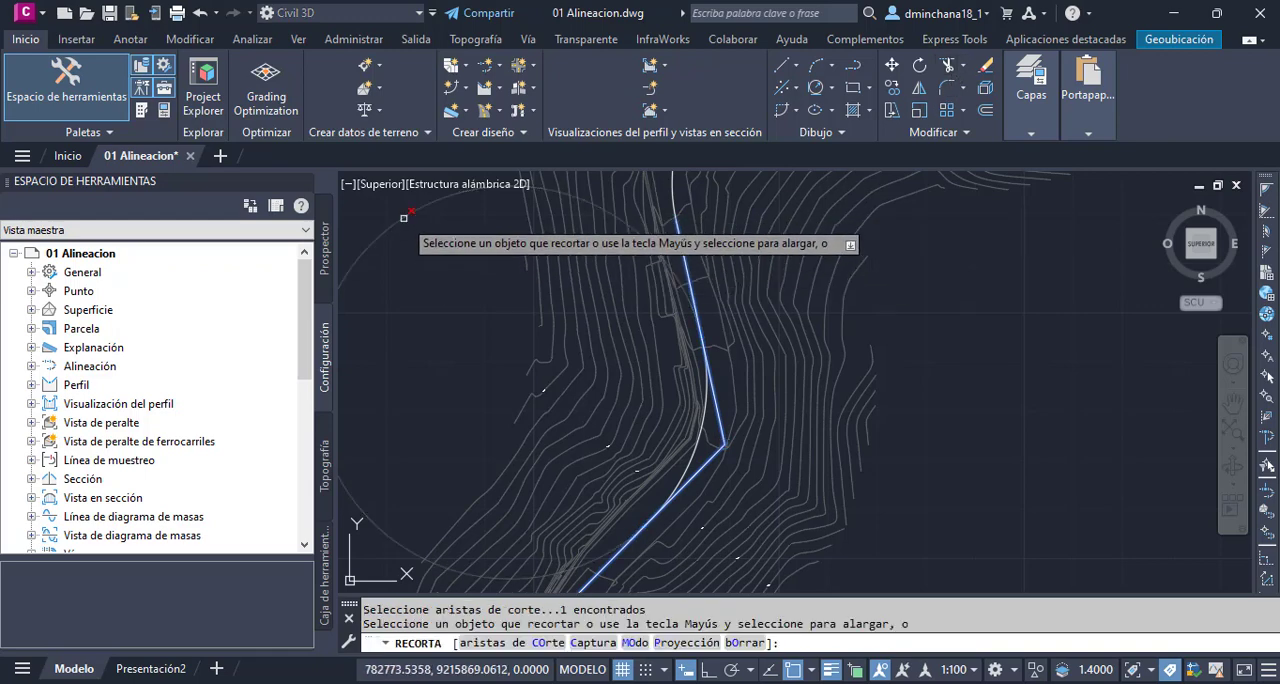
key(Return)
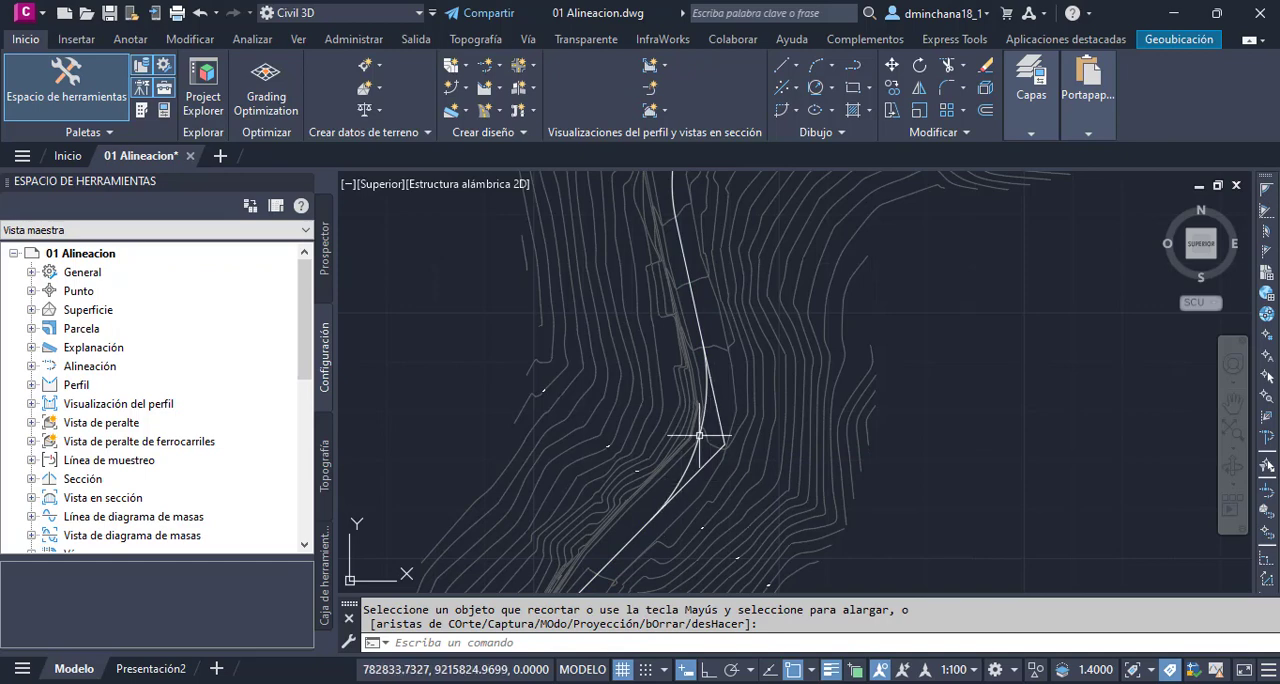
key(Escape)
- Explode the southern corner polyline and trim both of its lines to the arc's ends using Fillet with radius 0
click(708, 456)
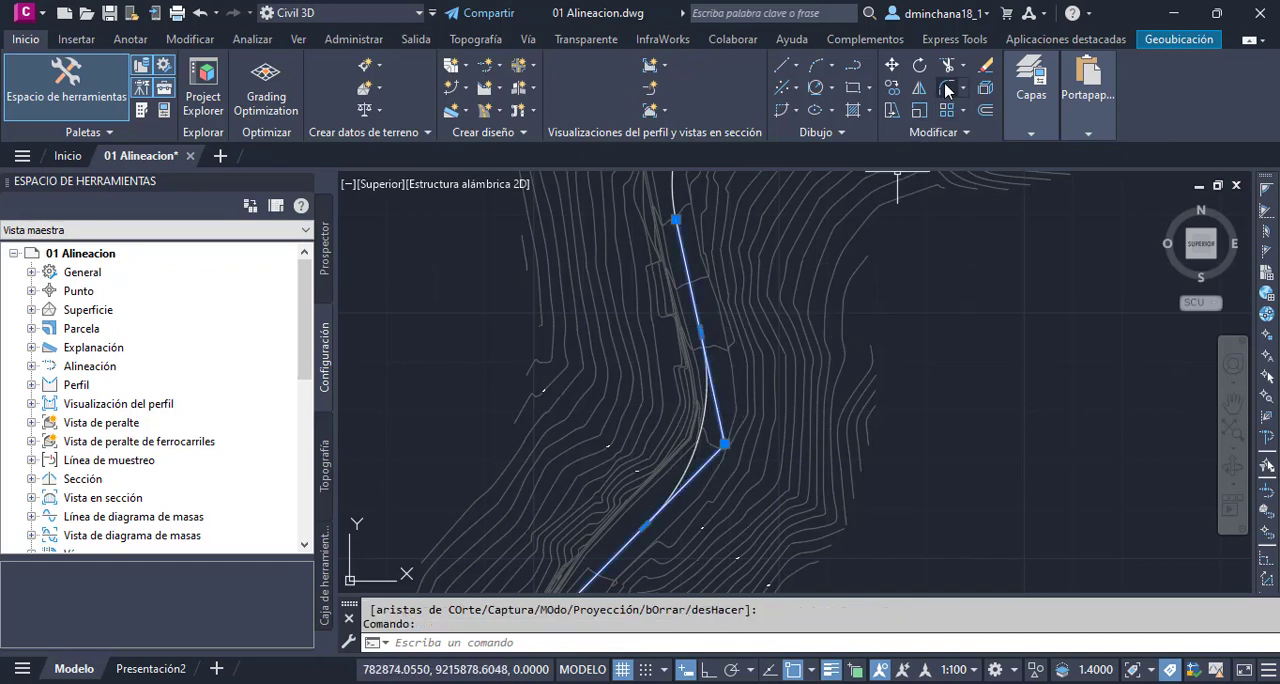
click(985, 88)
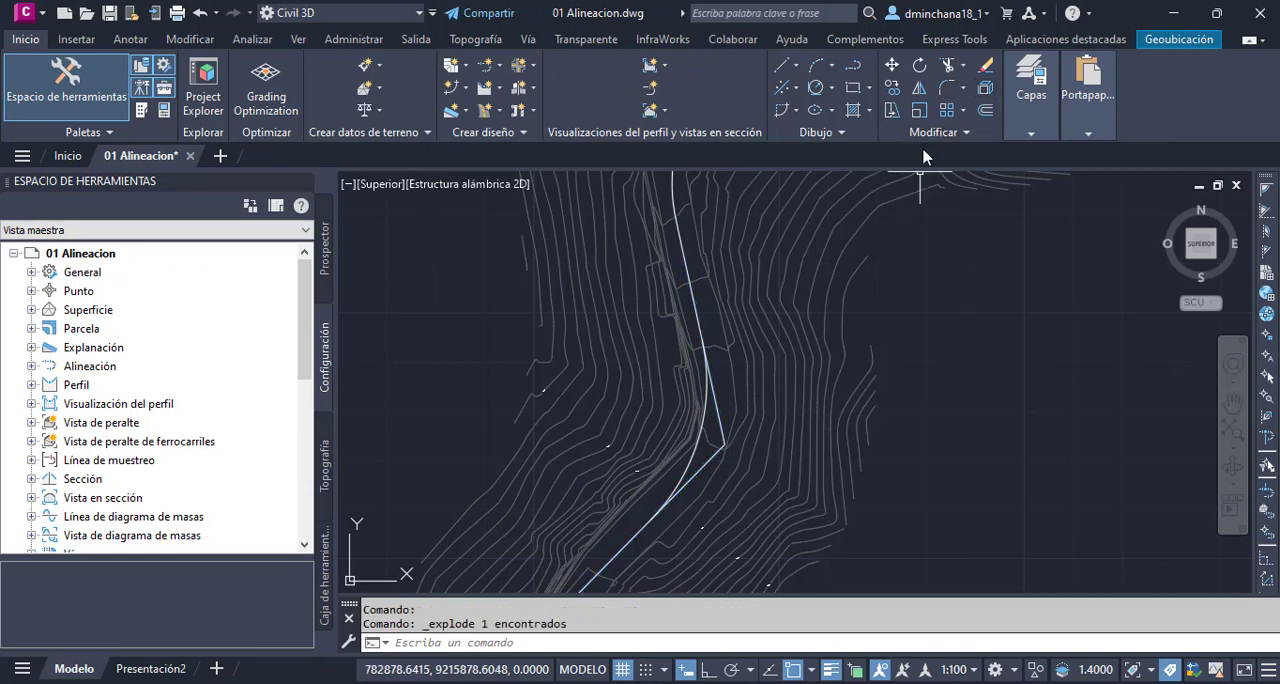
click(948, 89)
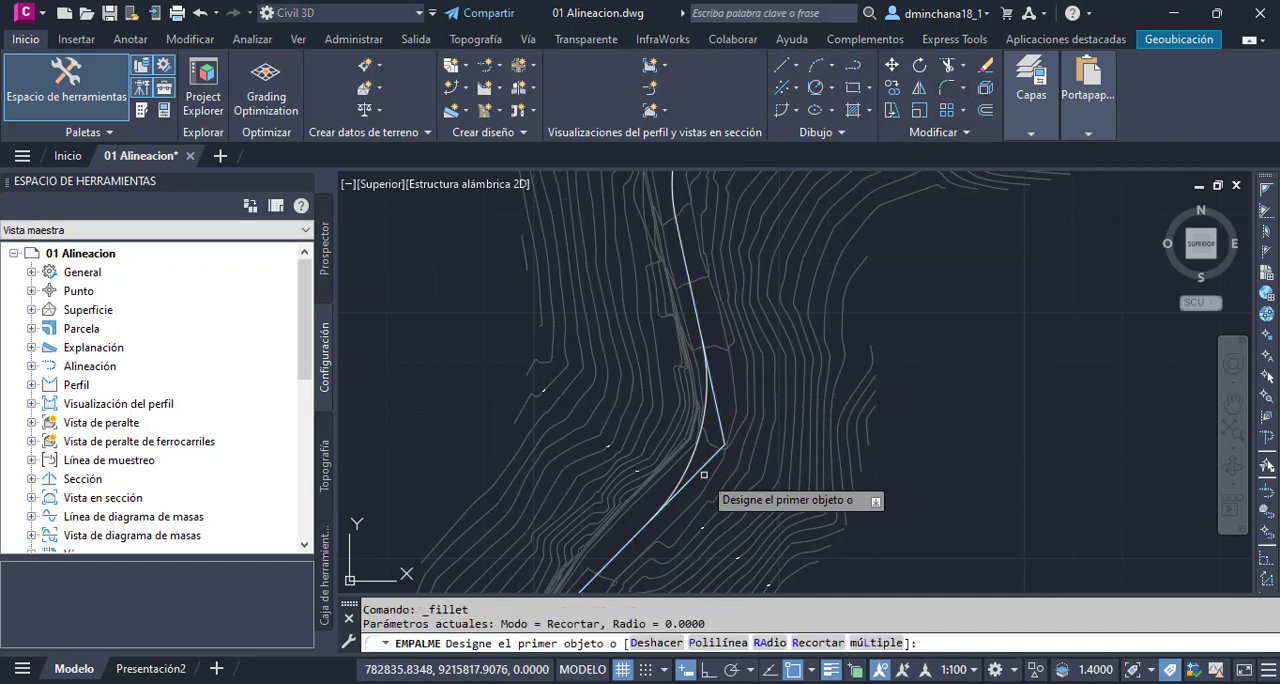
click(689, 487)
click(624, 545)
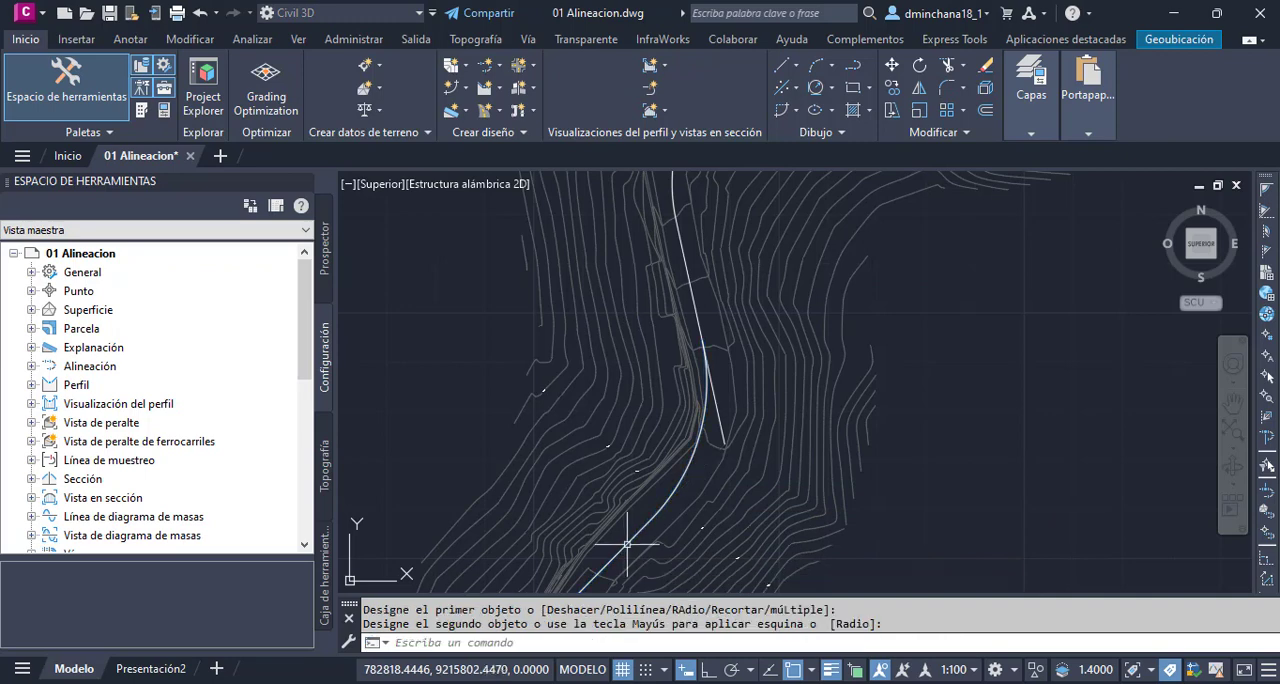
key(Return)
click(702, 370)
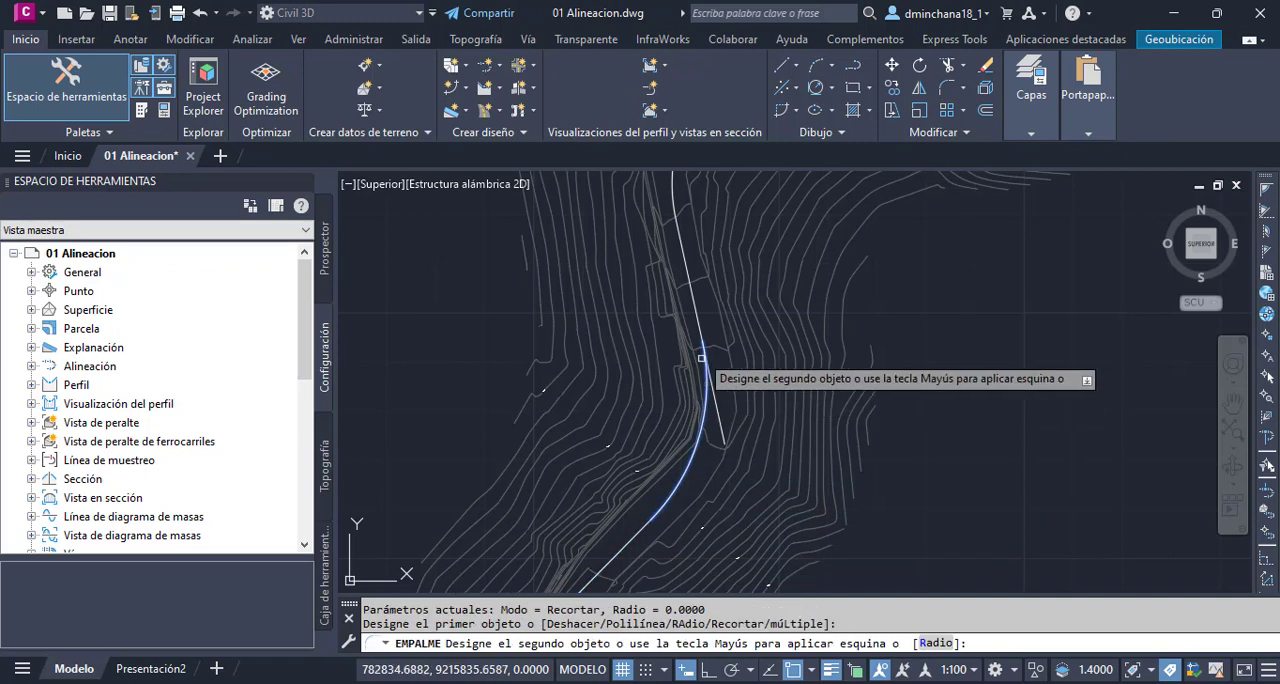
click(691, 295)
key(Escape)
scroll(683, 457, down, 3)
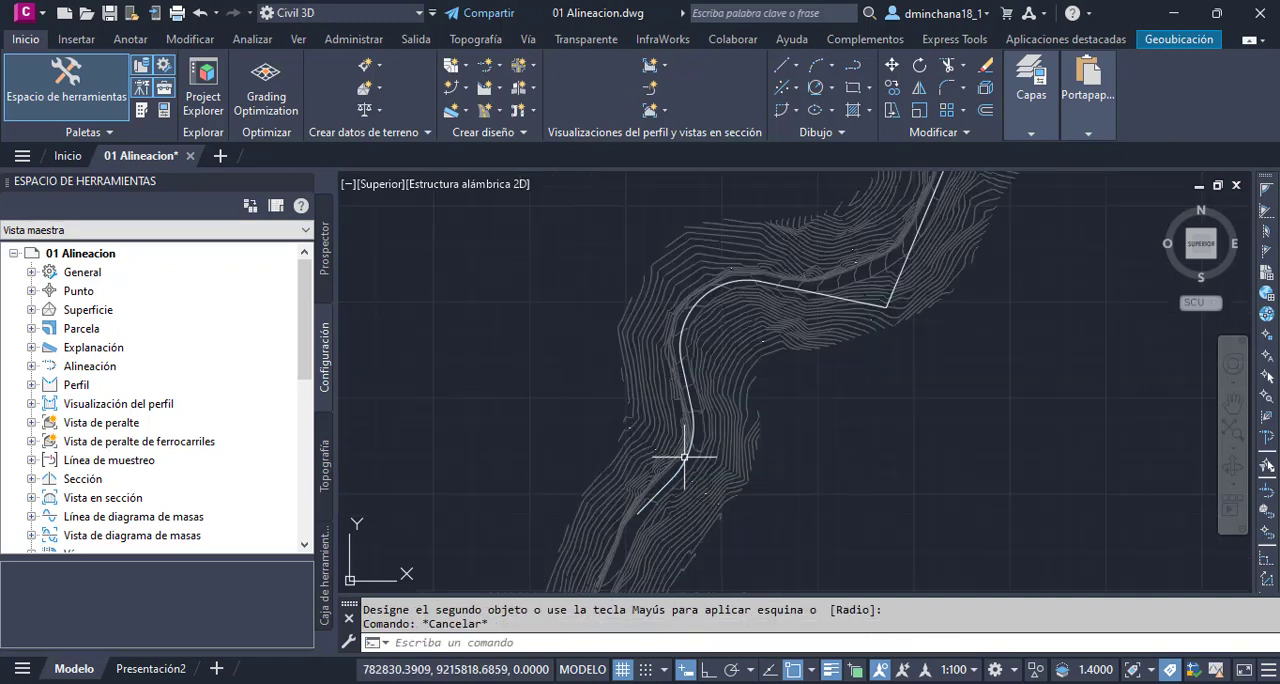
scroll(662, 471, down, 3)
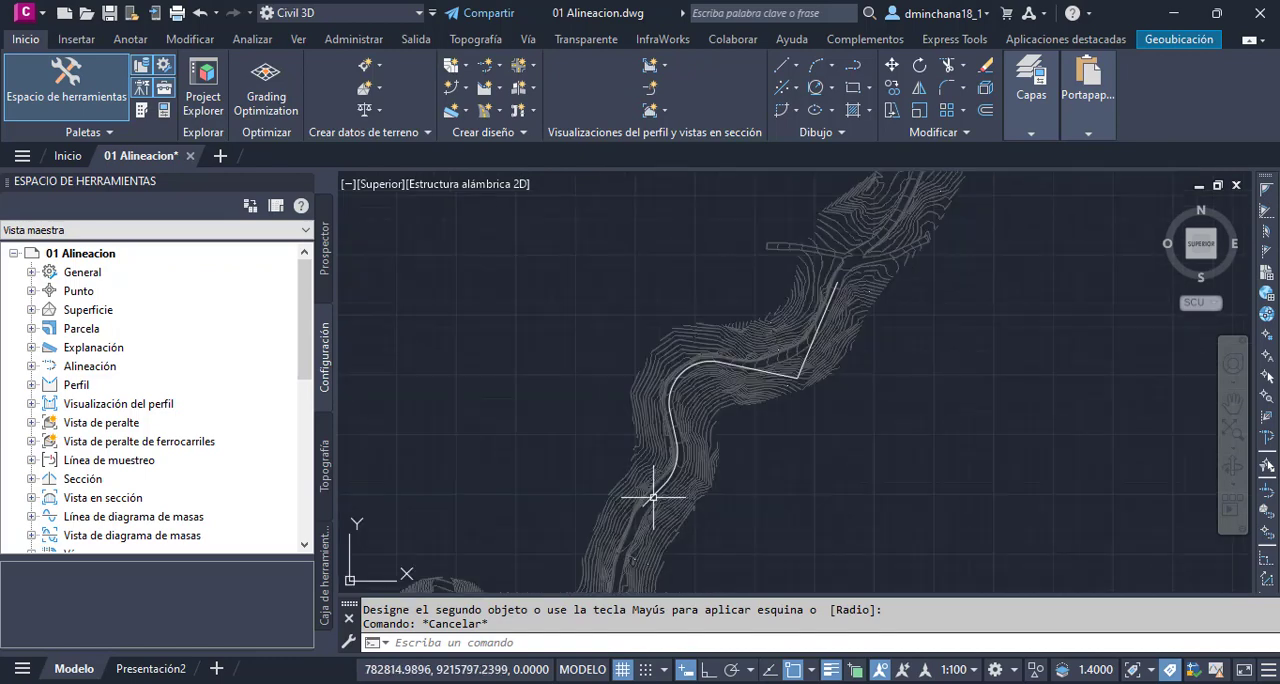
click(575, 260)
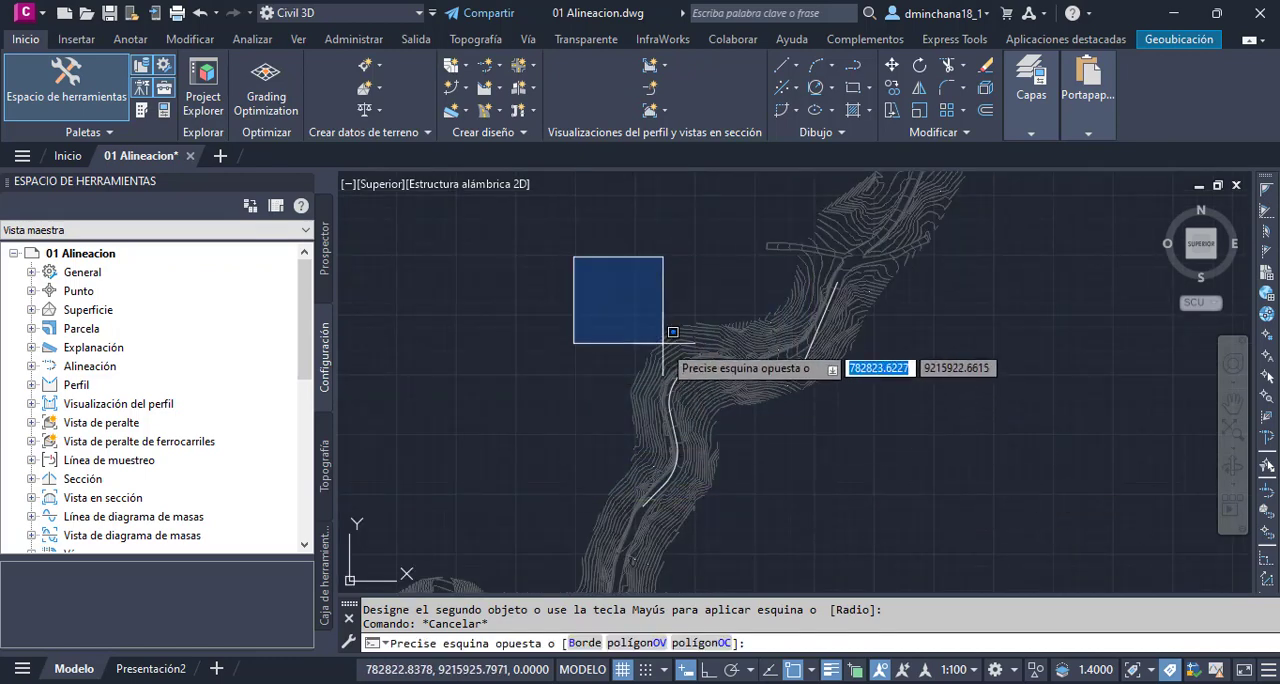
key(Escape)
- Join the southwest line, both bend arcs, the line between them and the northeast polyline into a single polyline
scroll(677, 371, up, 3)
click(663, 563)
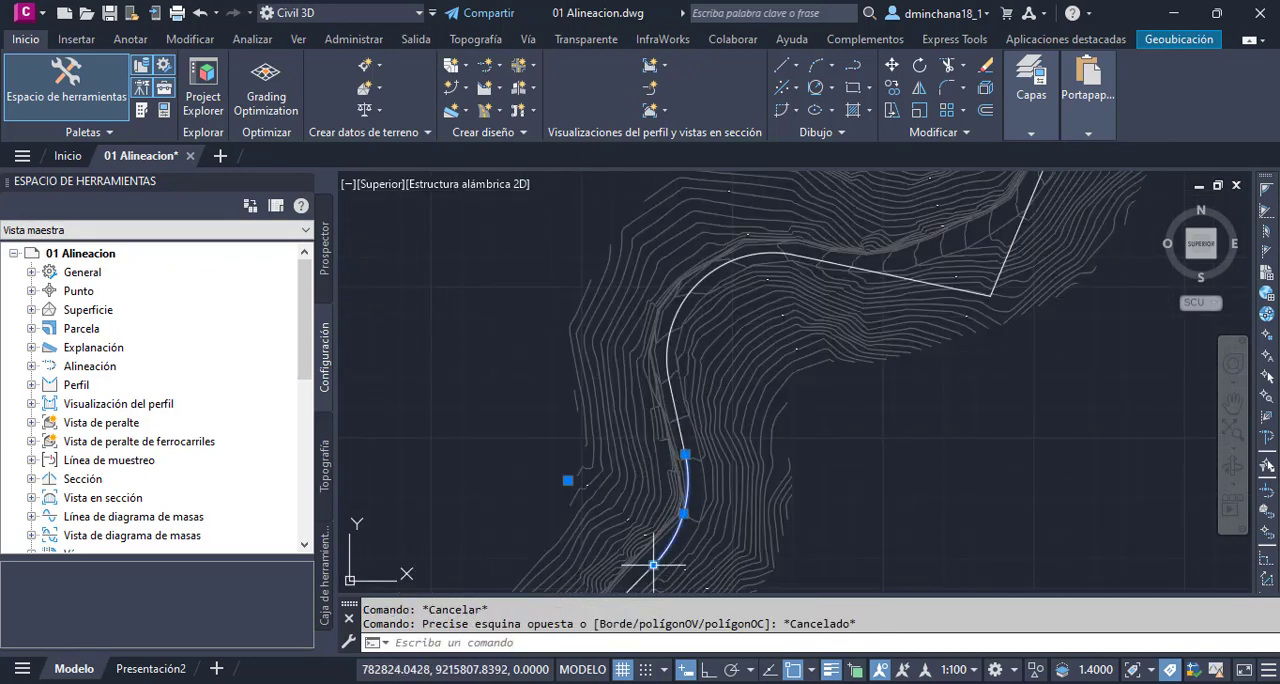
scroll(684, 437, down, 2)
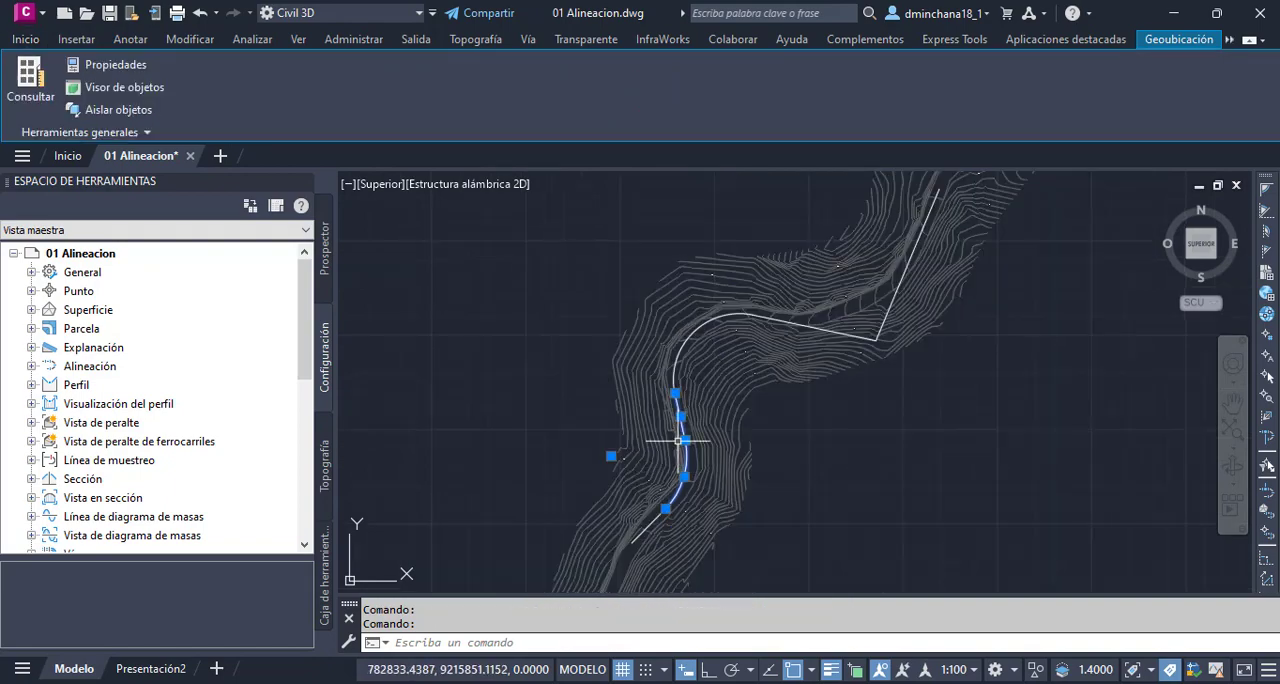
scroll(663, 509, up, 4)
scroll(648, 526, down, 3)
scroll(679, 355, up, 2)
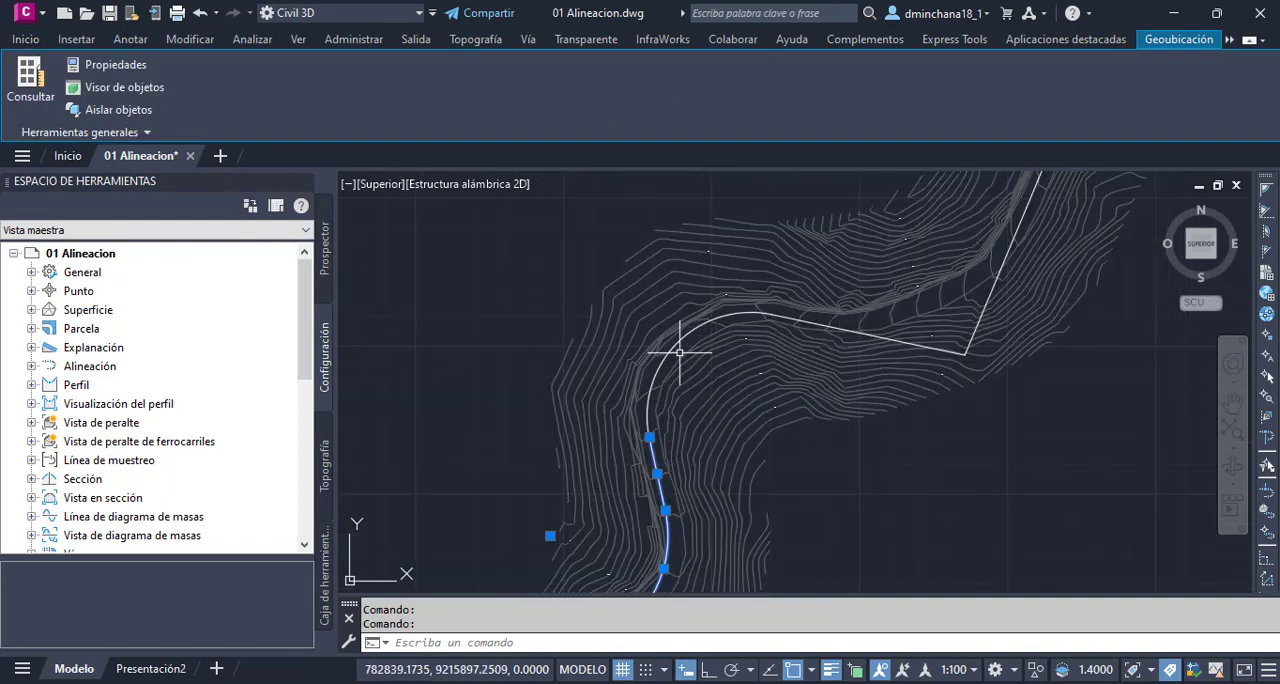
click(674, 337)
scroll(852, 330, up, 2)
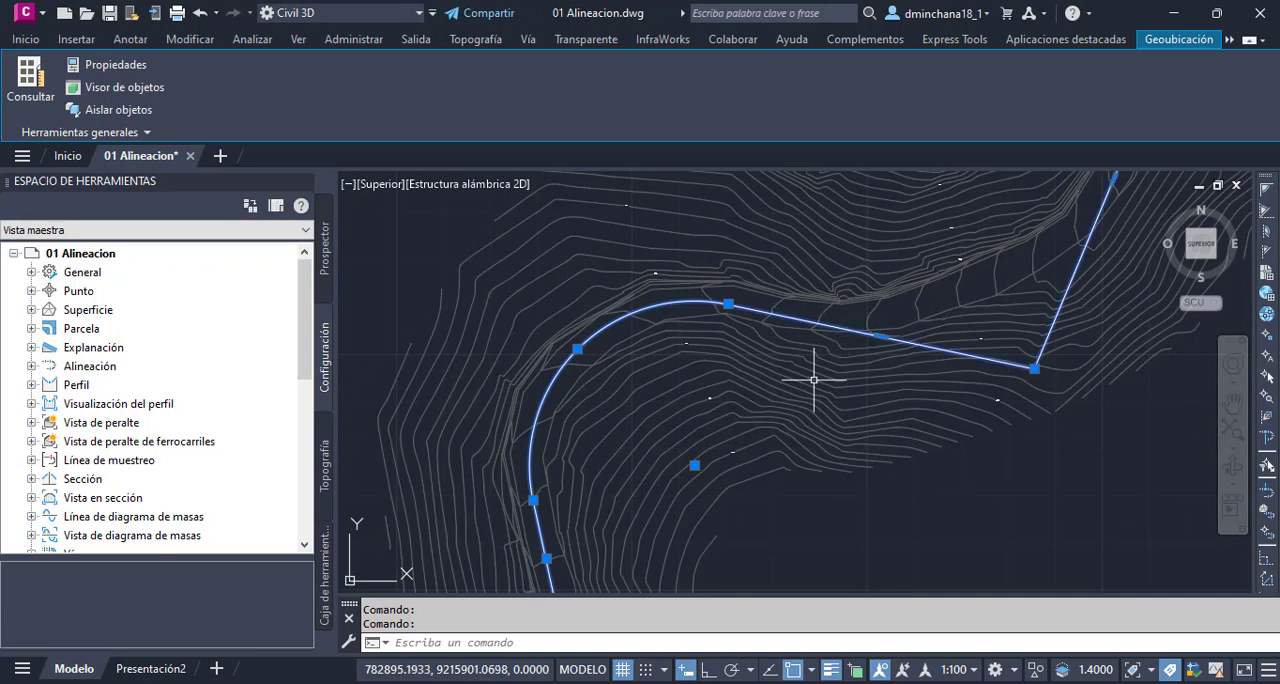
scroll(817, 371, down, 2)
scroll(943, 323, down, 2)
click(26, 39)
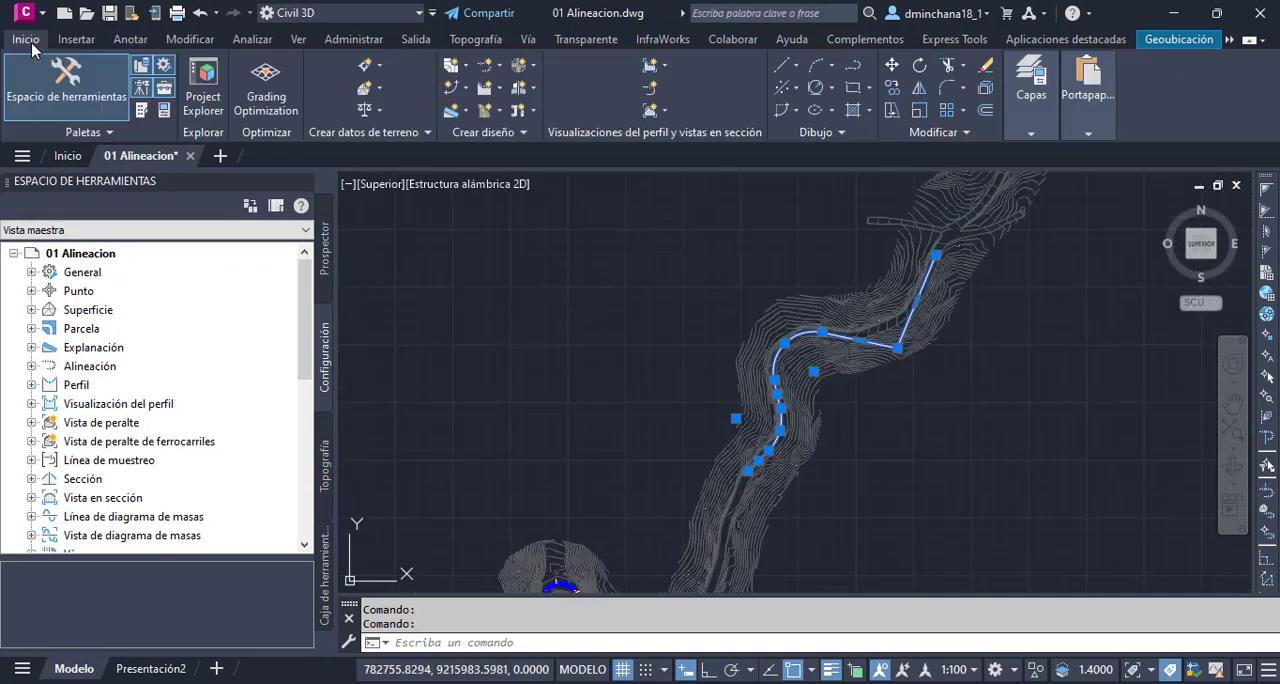
click(955, 138)
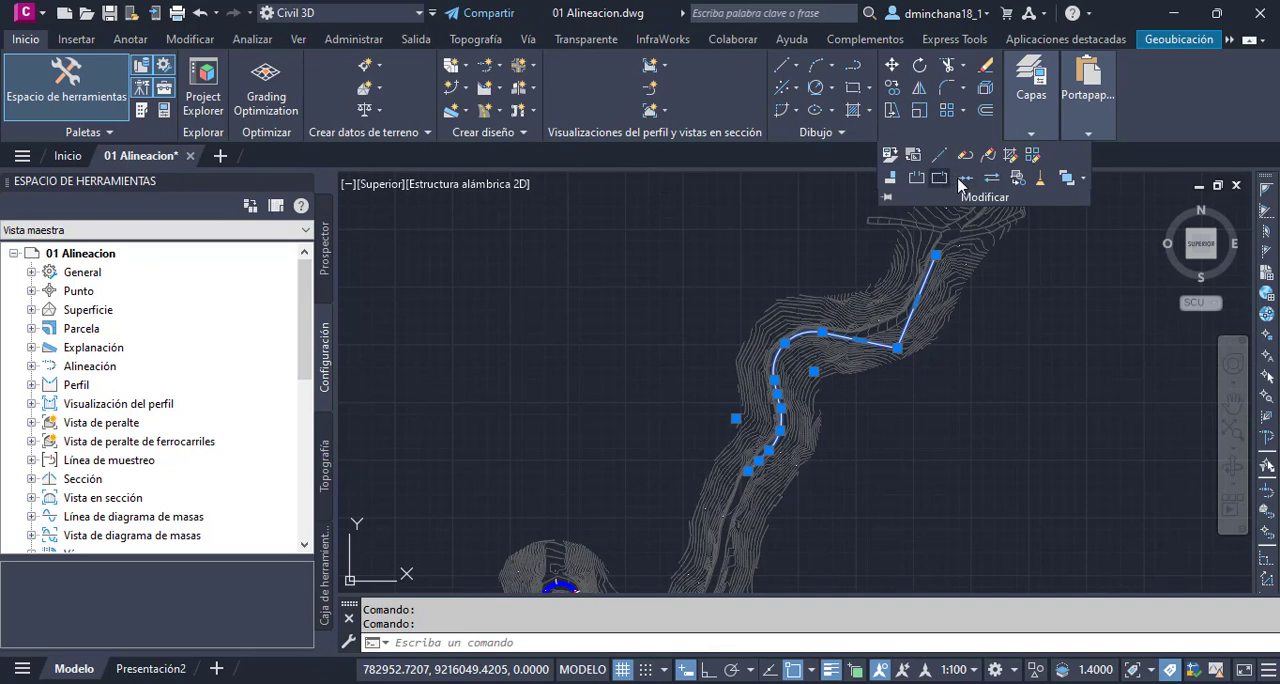
click(964, 180)
- Check the elevation of the joined road-axis polyline in its properties
scroll(899, 337, up, 2)
click(900, 327)
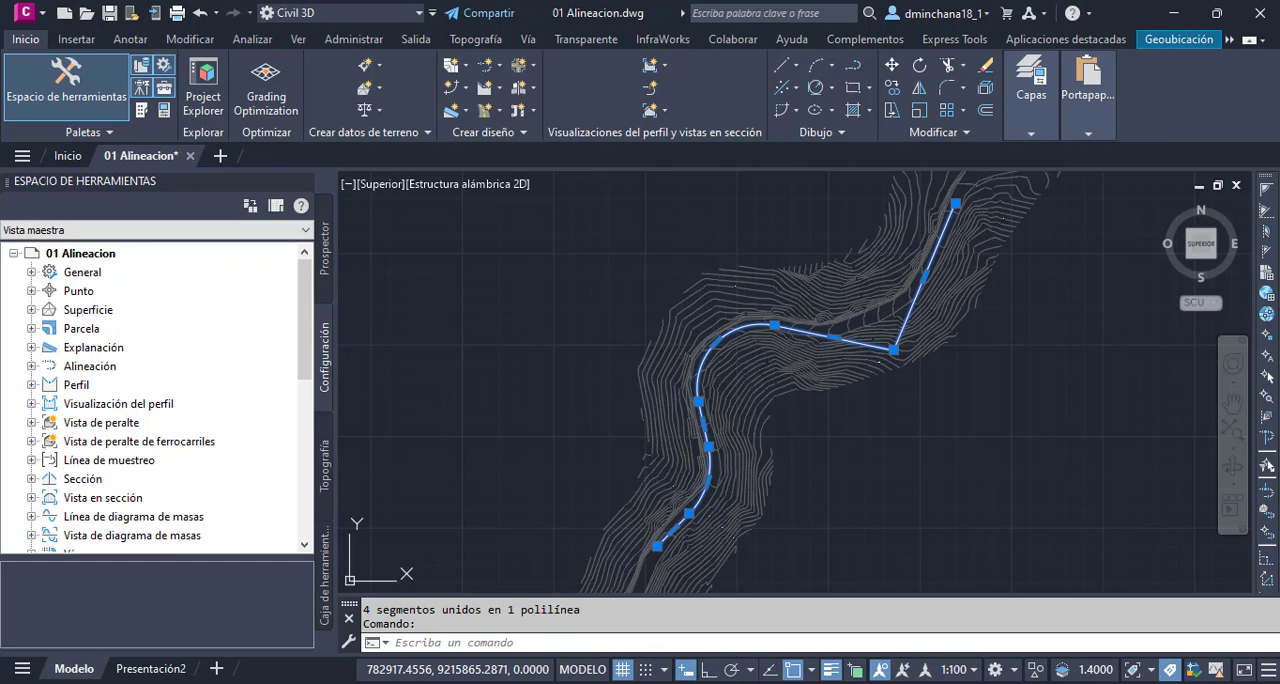
key(ctrl+1)
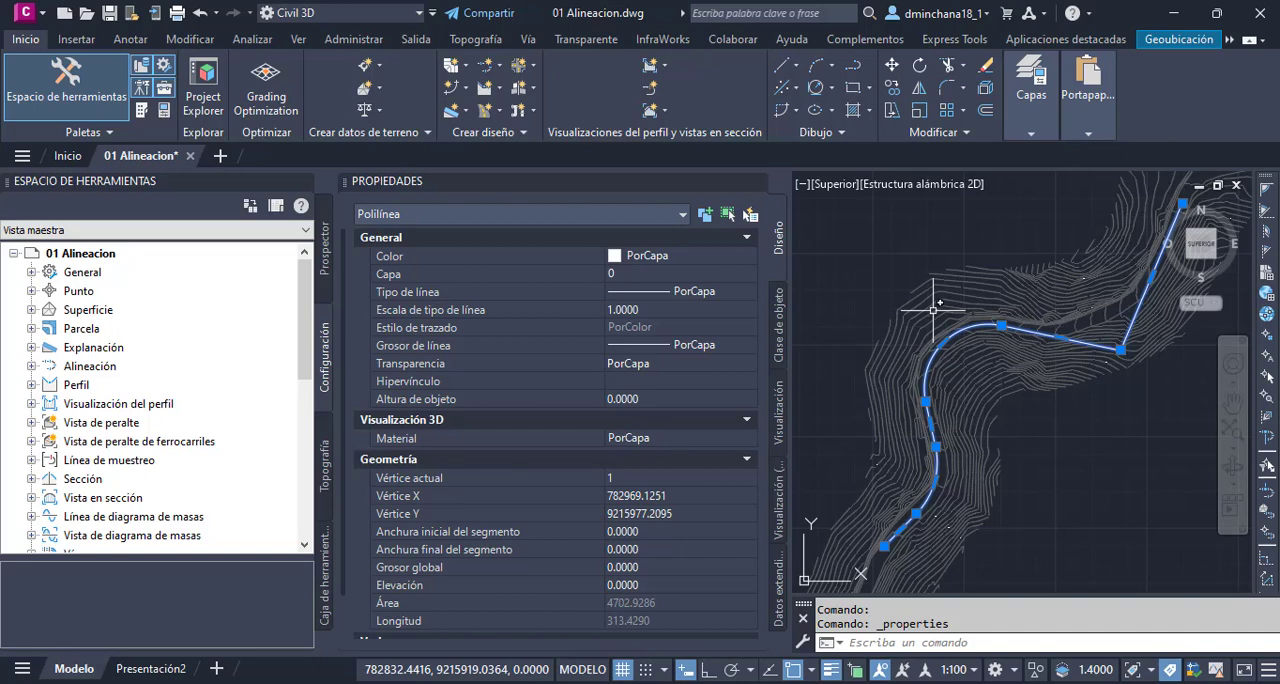
click(653, 585)
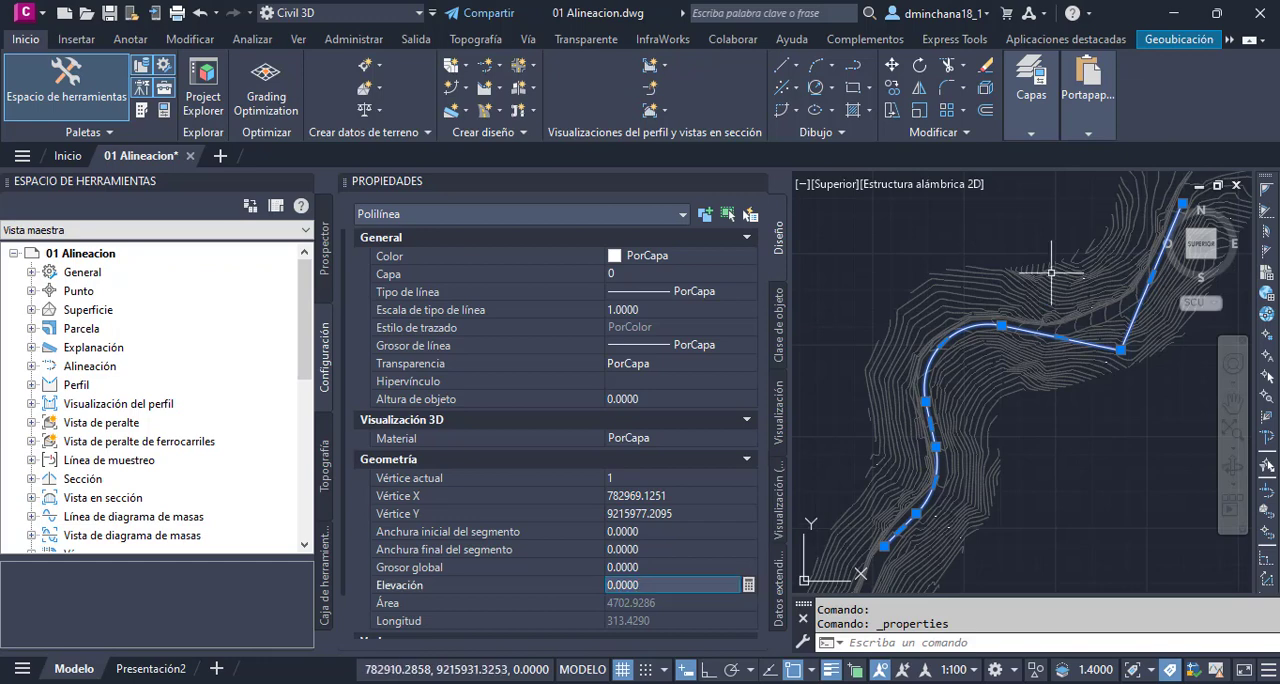
key(Escape)
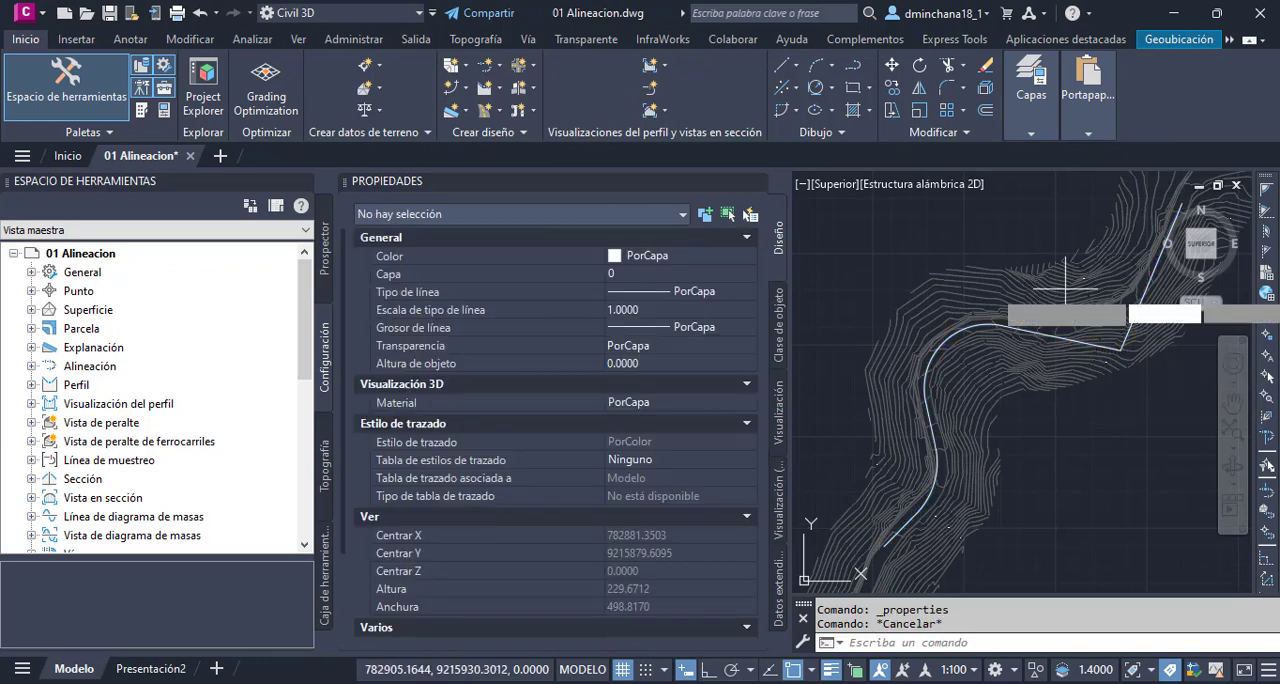
- Draw a single-segment test polyline about 43 units long, running north from a contour point above the large bend, and select it
text(pl)
key(Return)
click(810, 673)
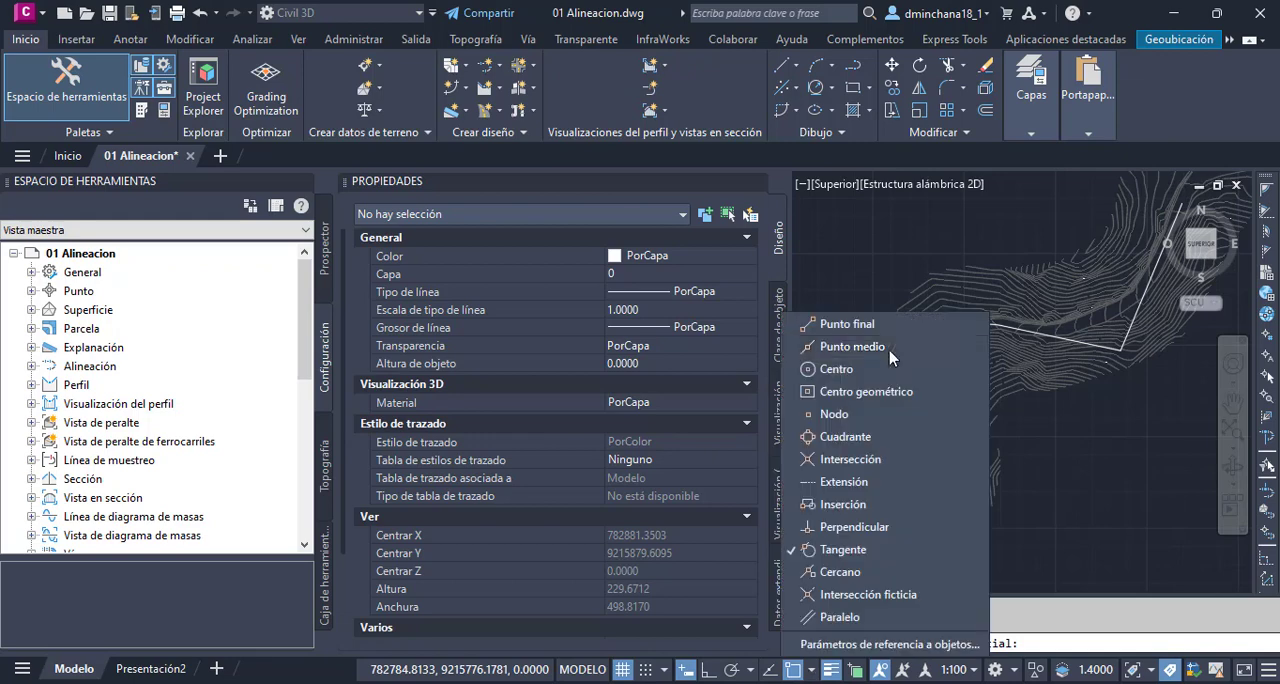
click(1006, 282)
scroll(1013, 229, up, 2)
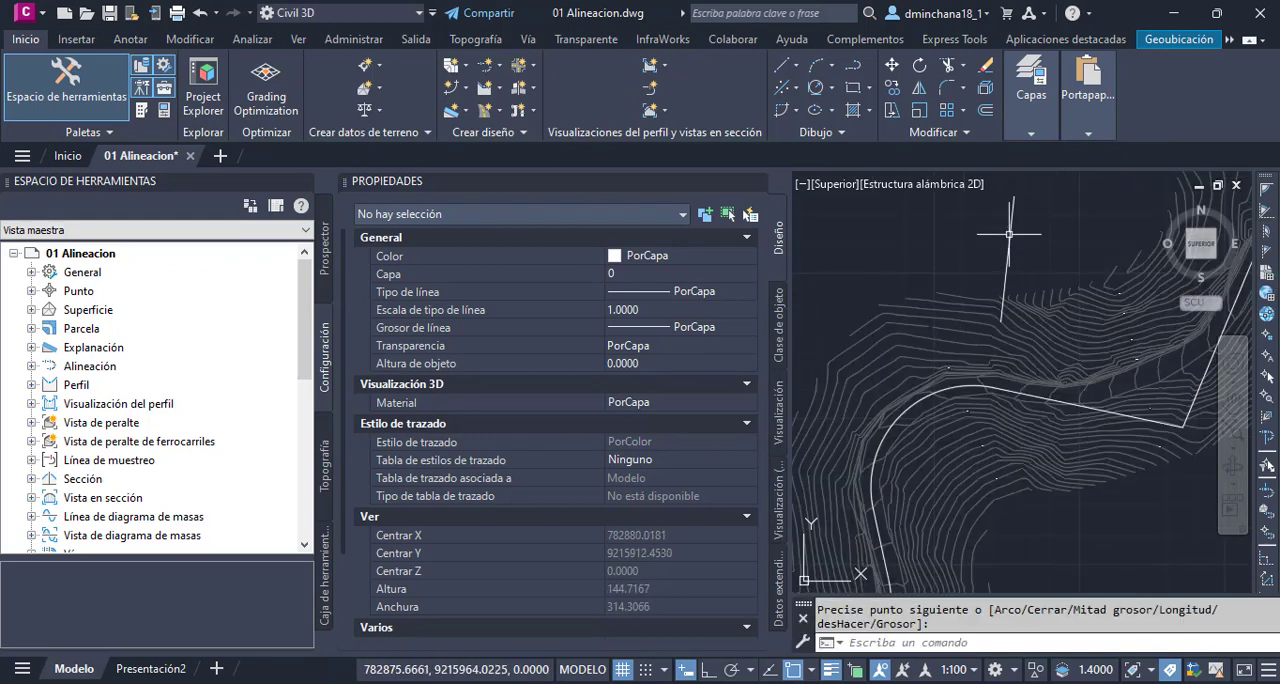
click(1009, 239)
- Set the test polyline's elevation to 0 in its properties and erase the polyline
click(686, 586)
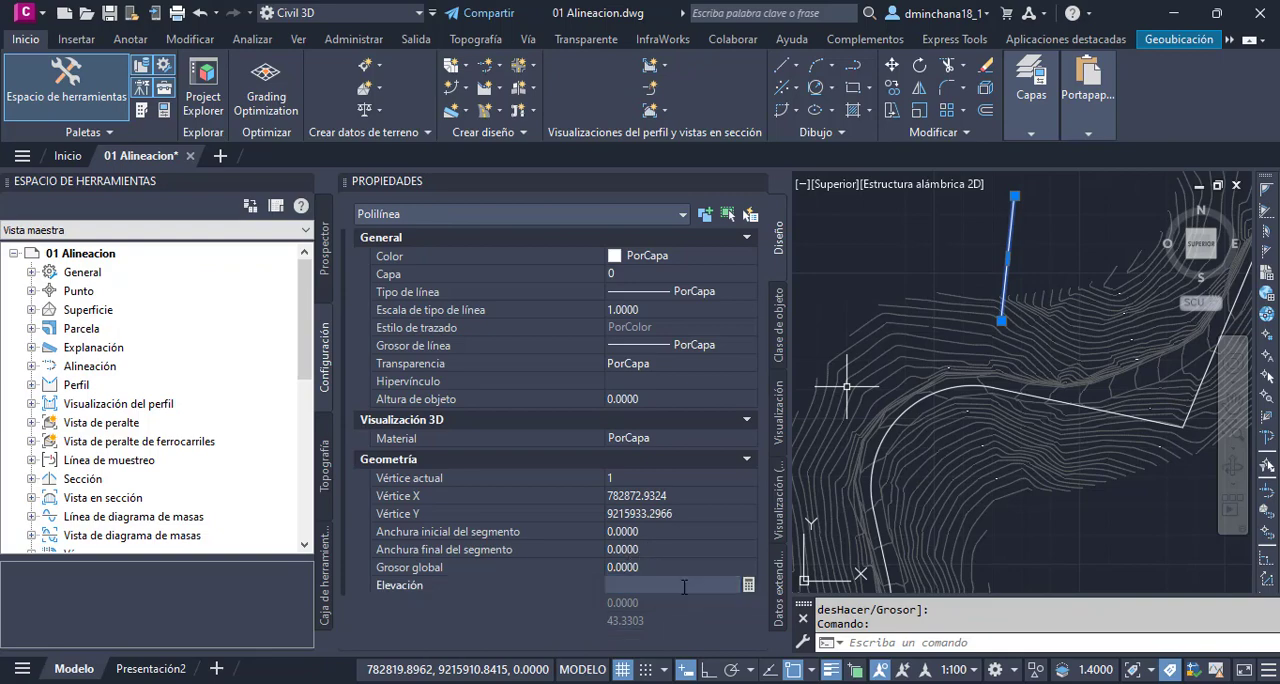
click(757, 181)
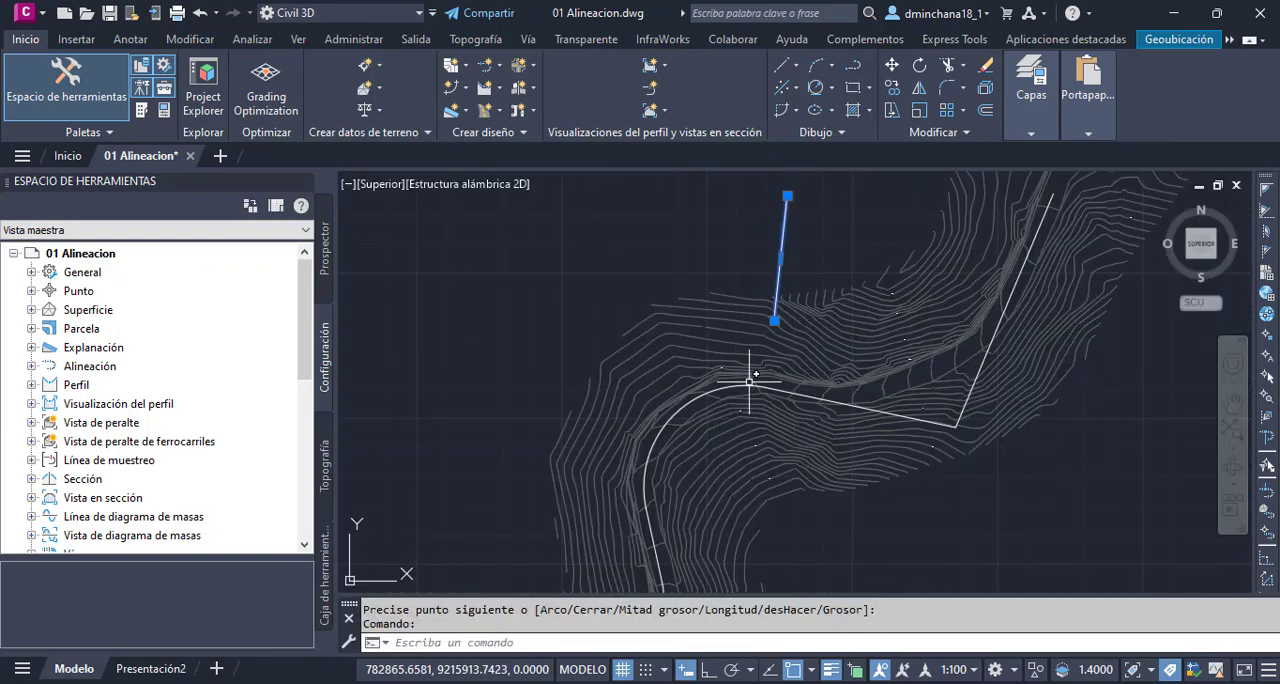
scroll(766, 343, down, 2)
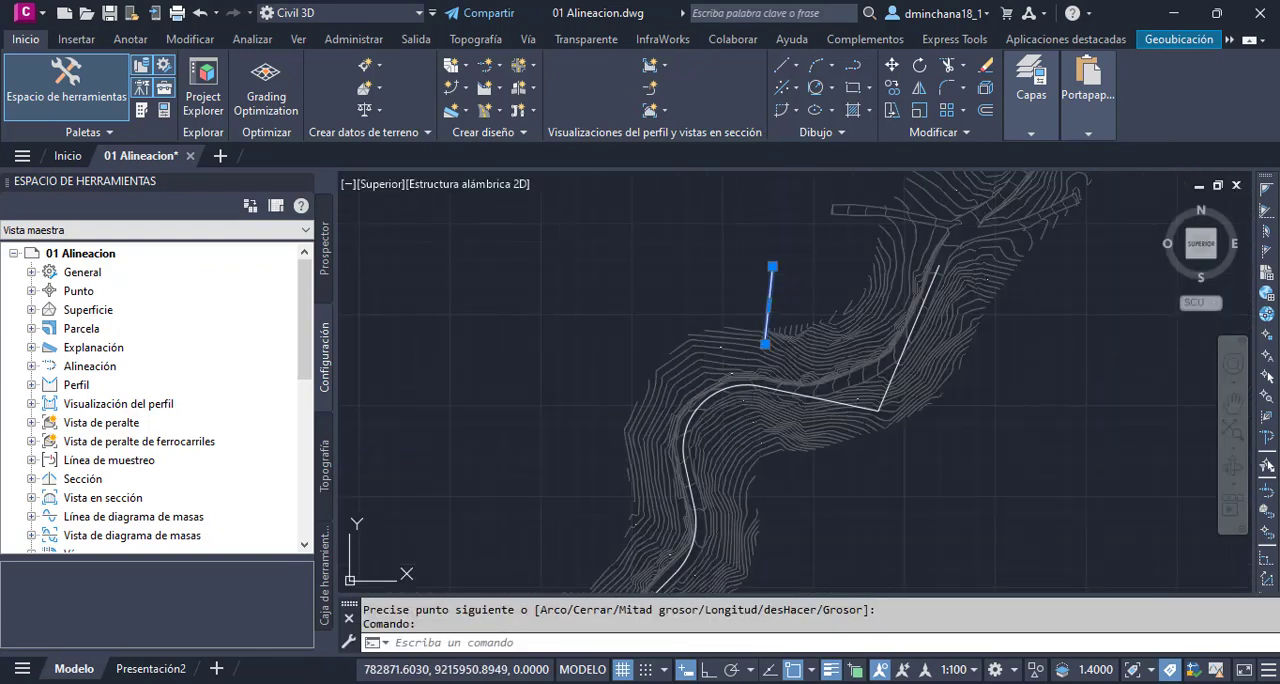
key(ctrl+1)
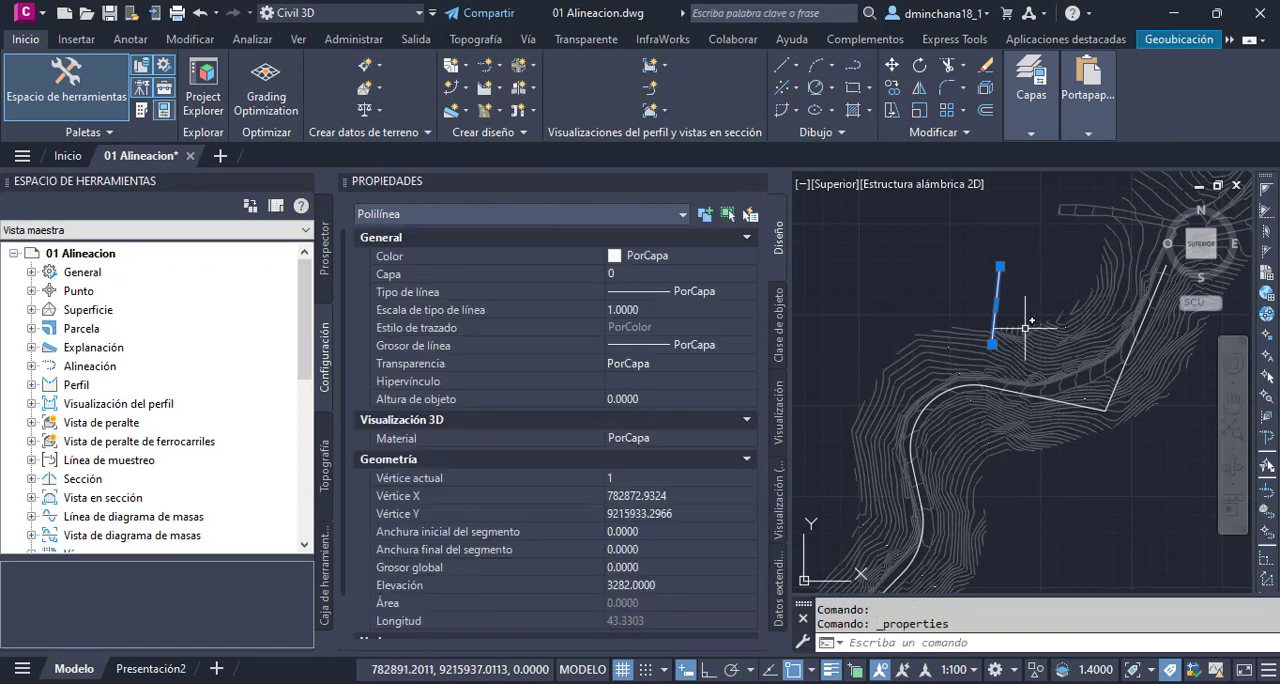
click(667, 587)
text(0)
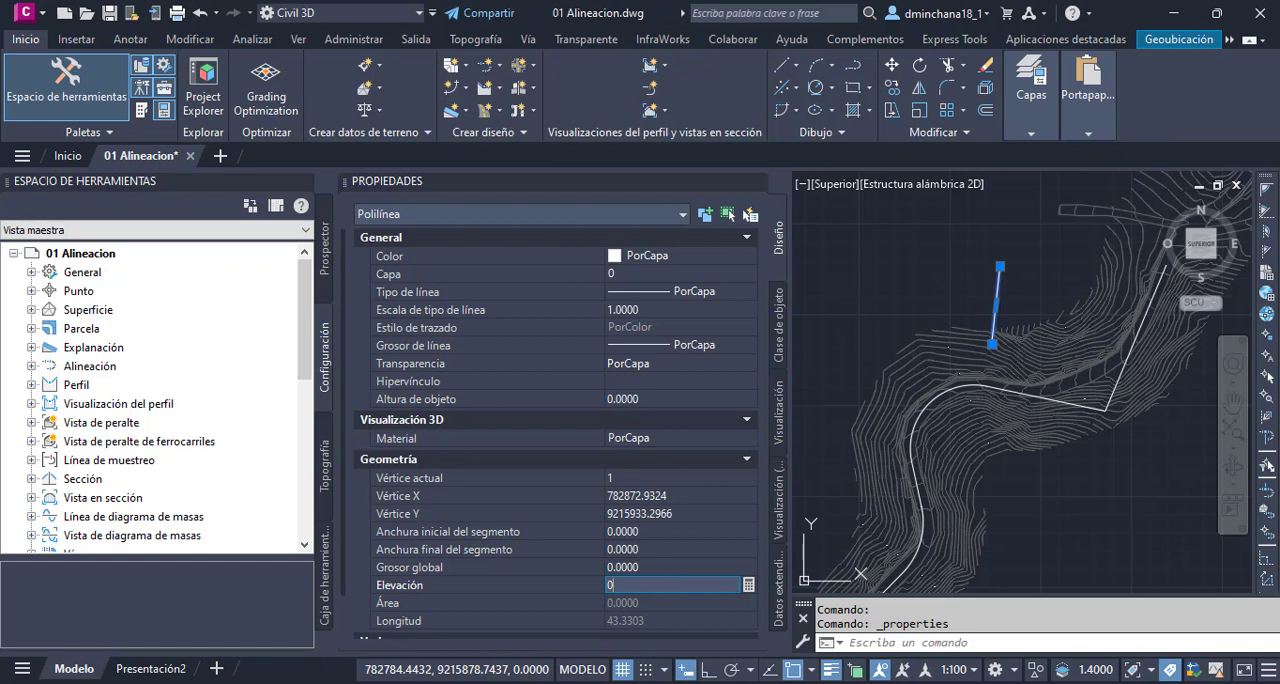
key(Return)
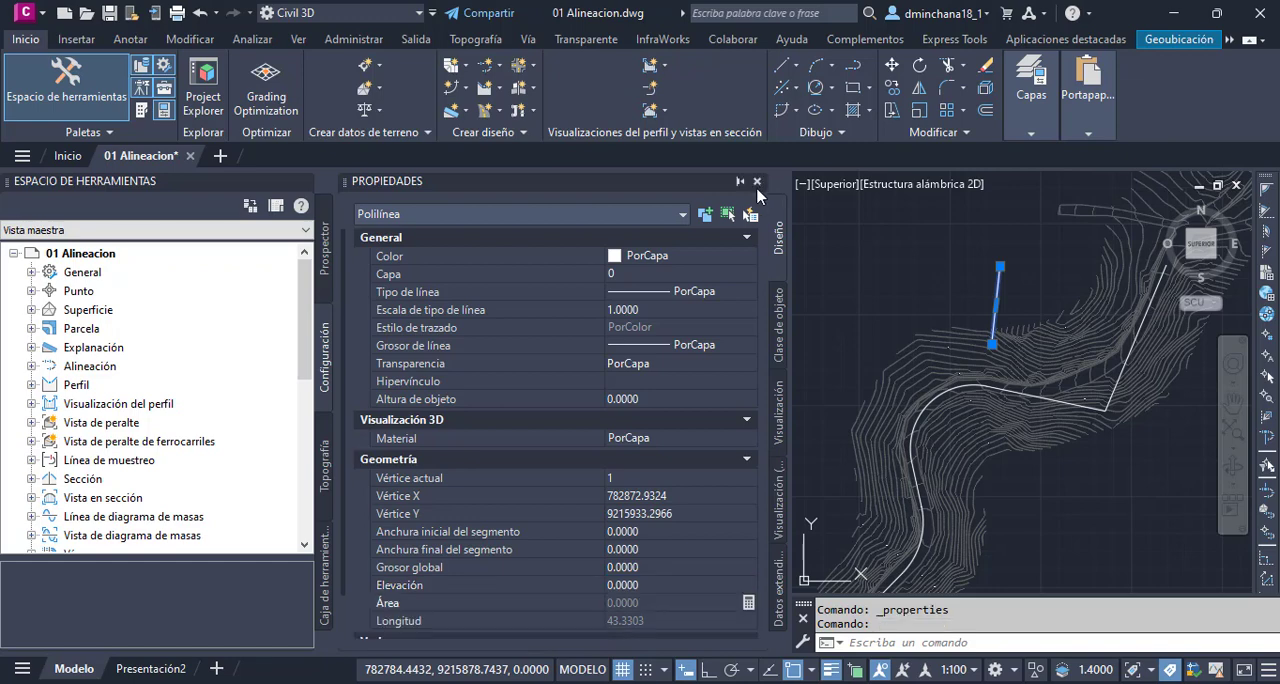
click(757, 183)
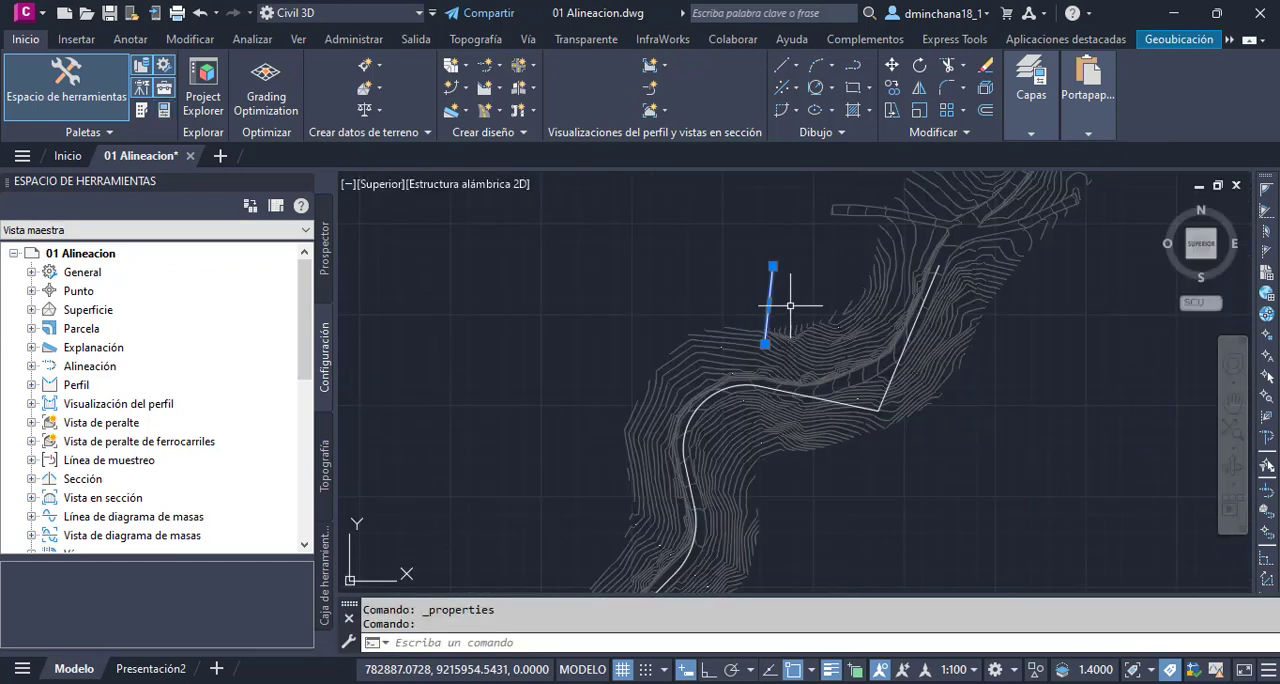
key(Delete)
scroll(786, 310, down, 1)
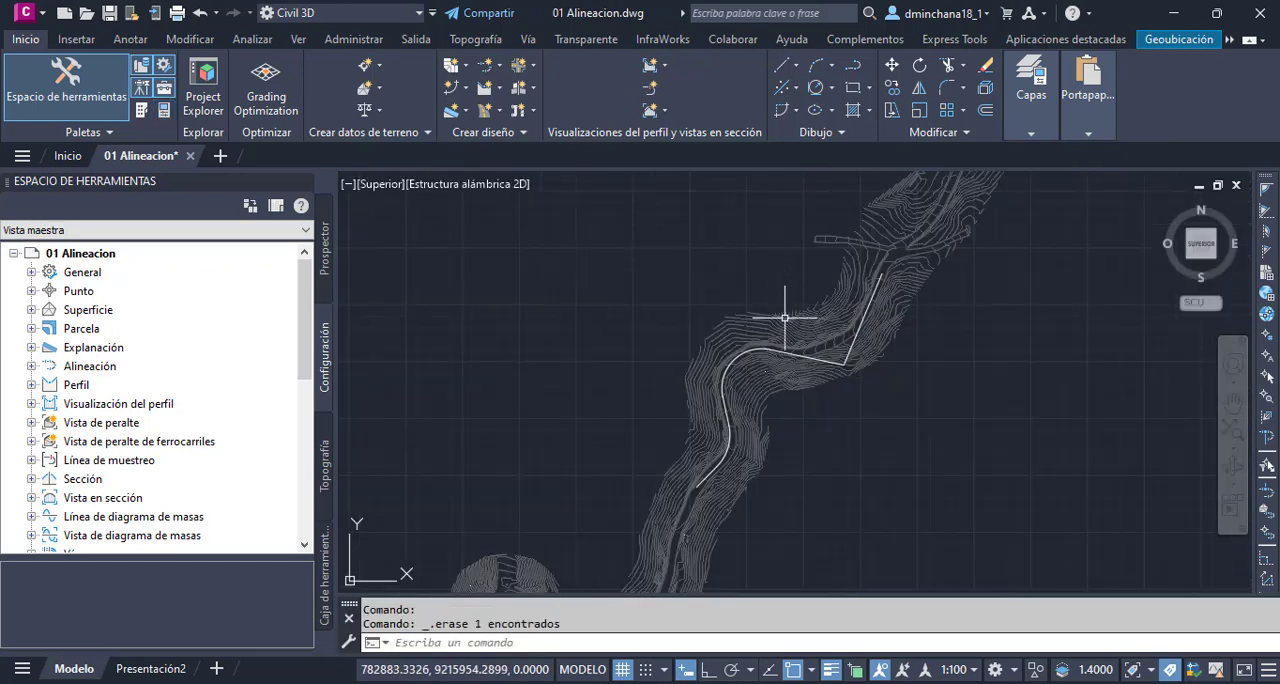
scroll(800, 345, up, 1)
click(808, 367)
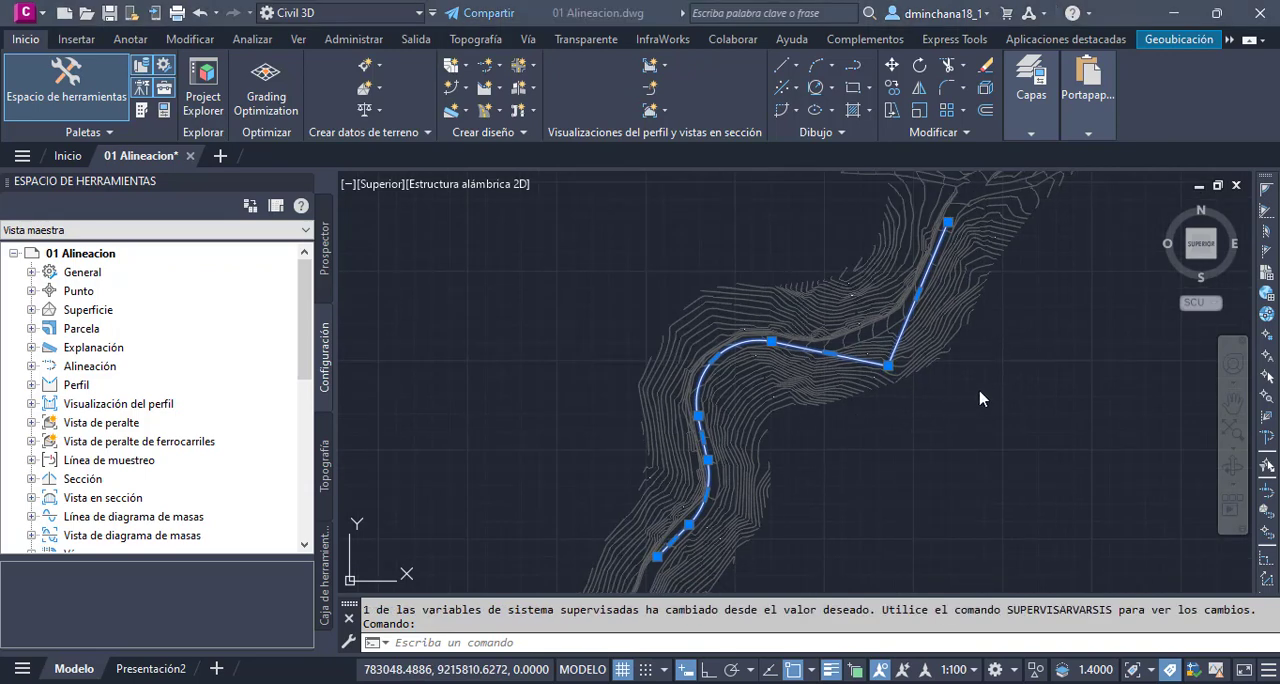
key(Escape)
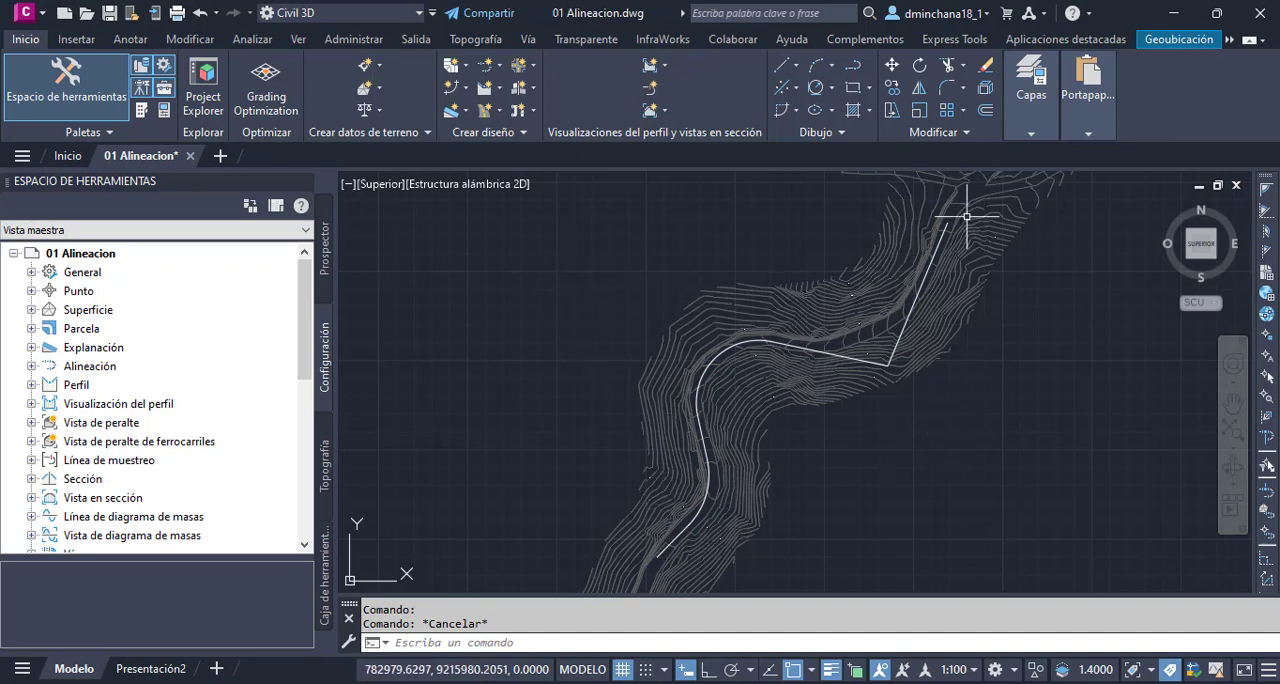
- Start creating an alignment from objects and select the joined road-axis polyline as its source
click(498, 66)
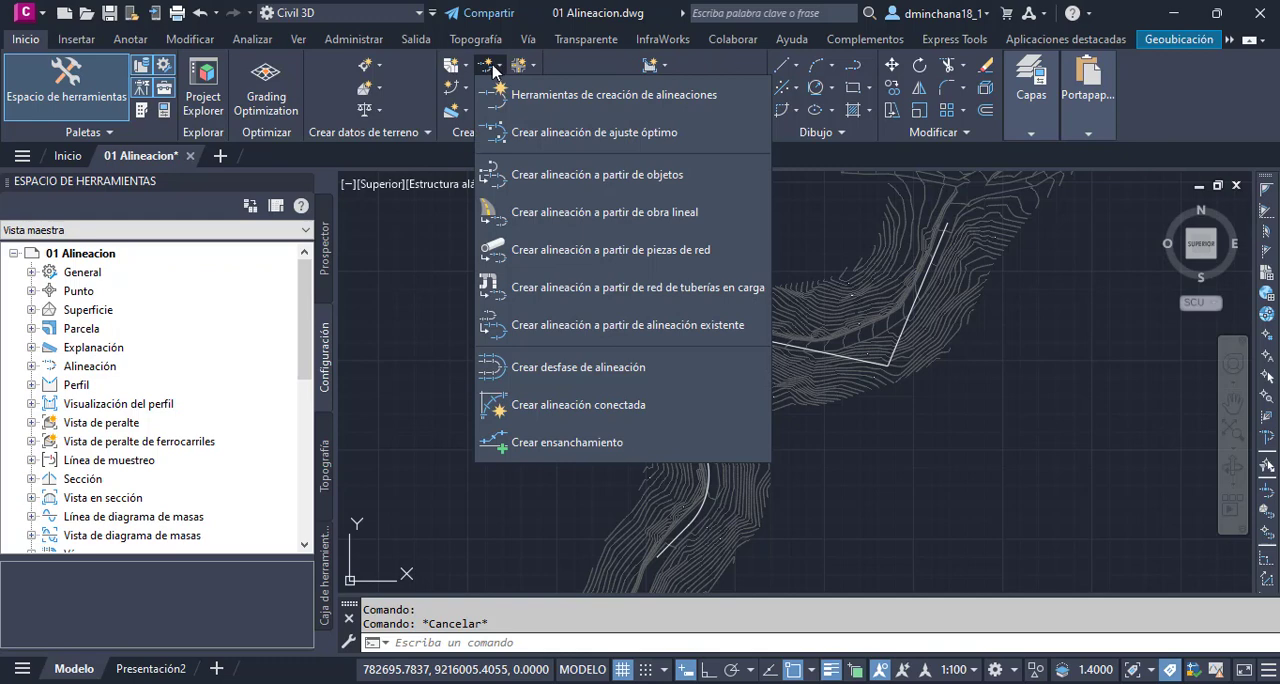
click(645, 180)
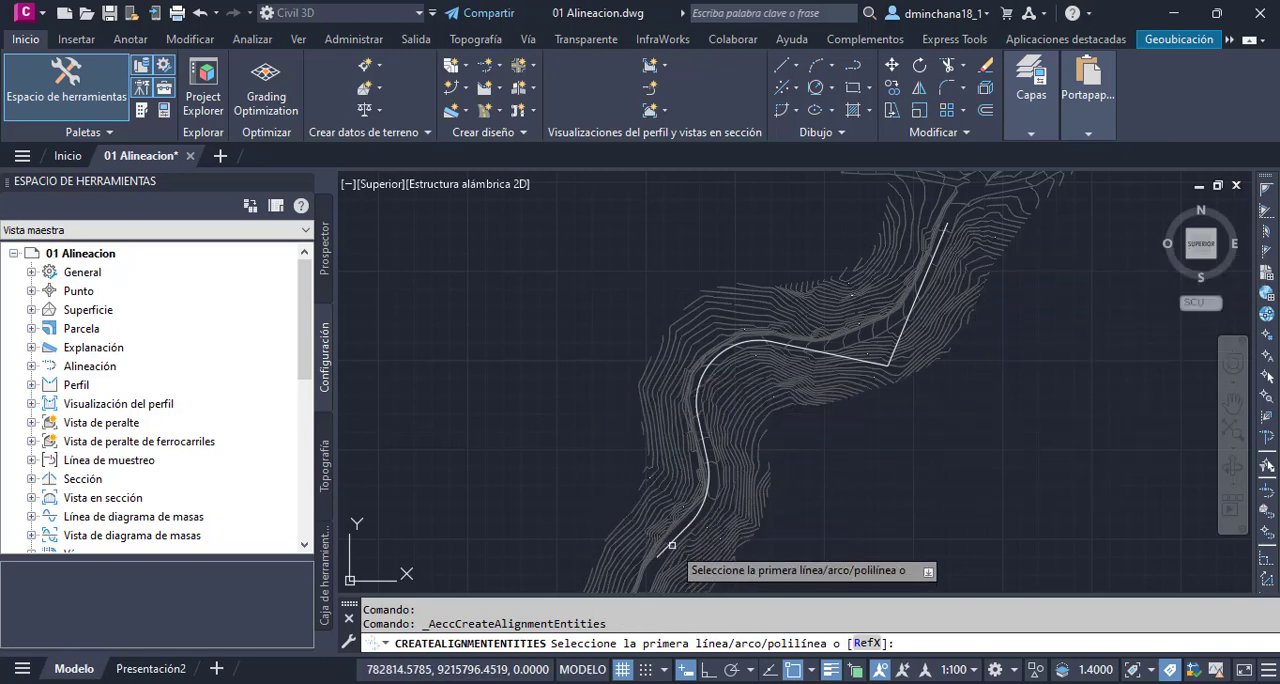
scroll(666, 548, up, 4)
scroll(666, 548, up, 2)
scroll(651, 533, down, 2)
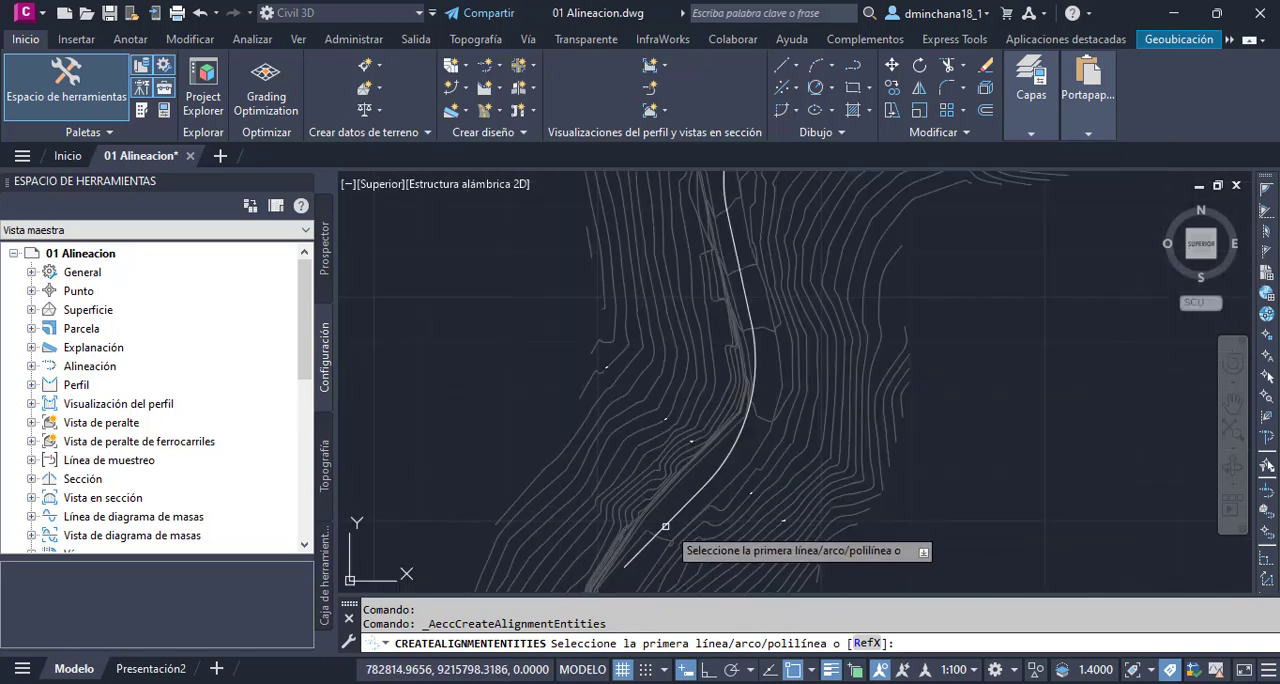
click(669, 521)
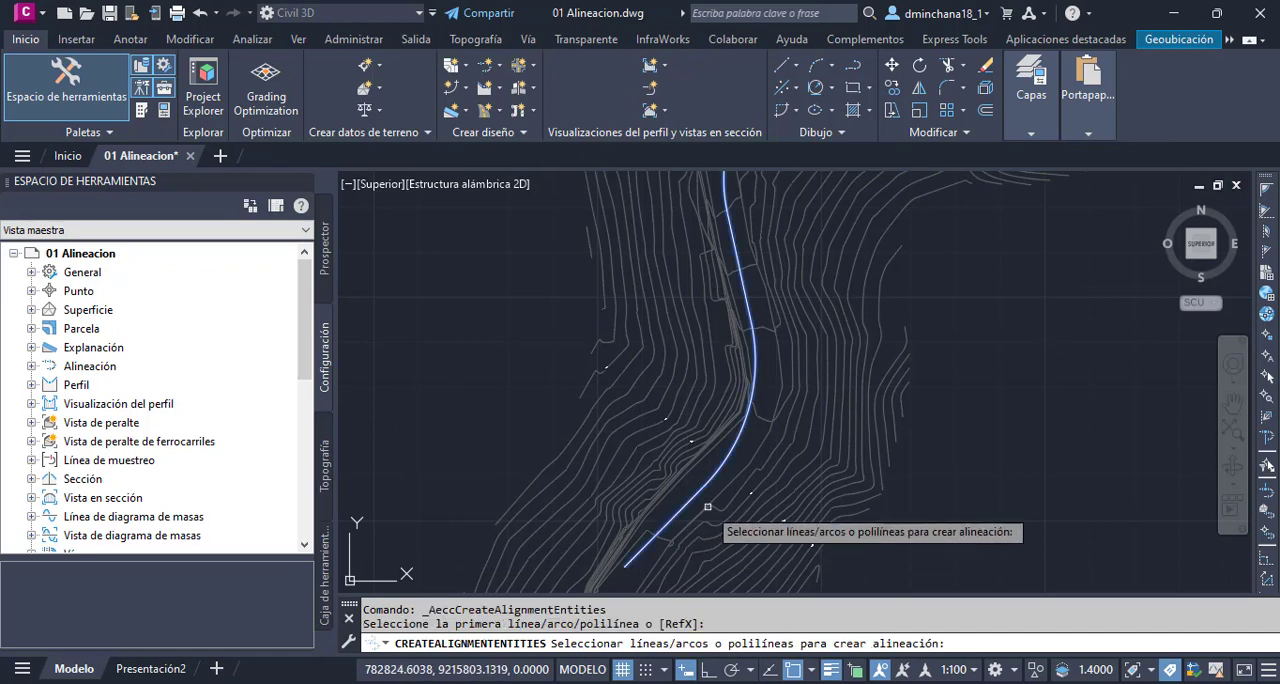
scroll(709, 508, down, 2)
key(Return)
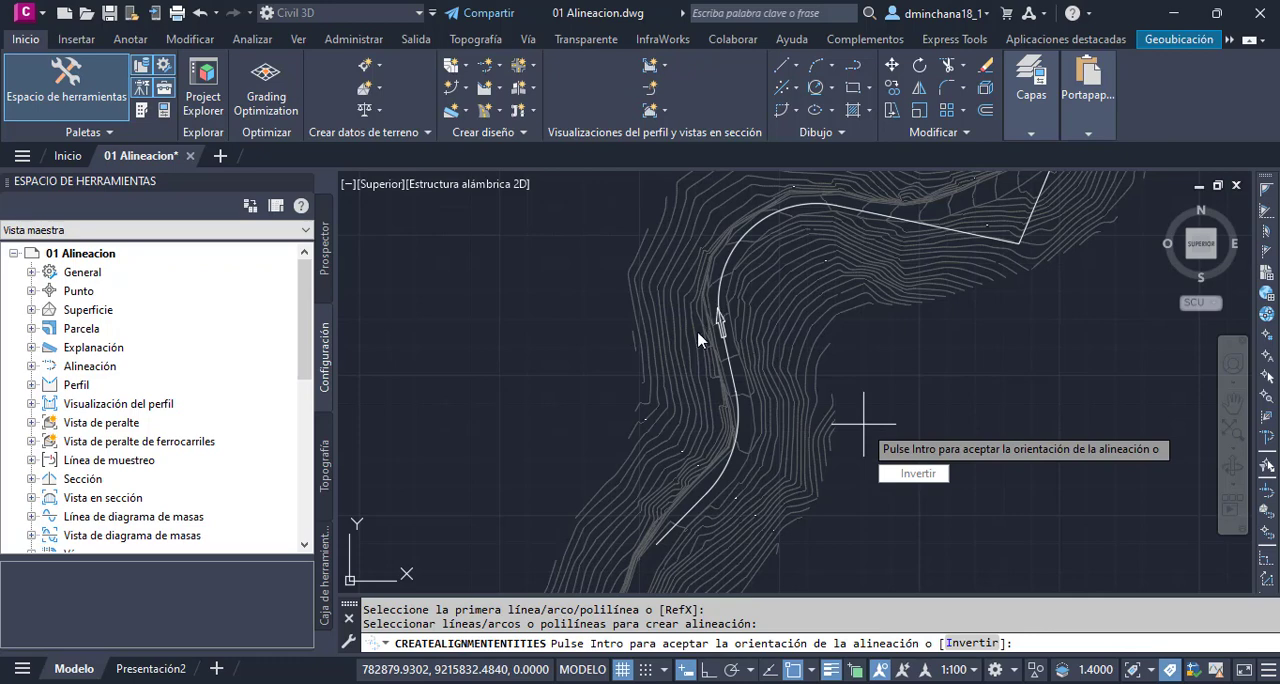
- Check the direction arrow on the polyline and accept the alignment's orientation from the southwest end towards the northeast
scroll(723, 338, up, 2)
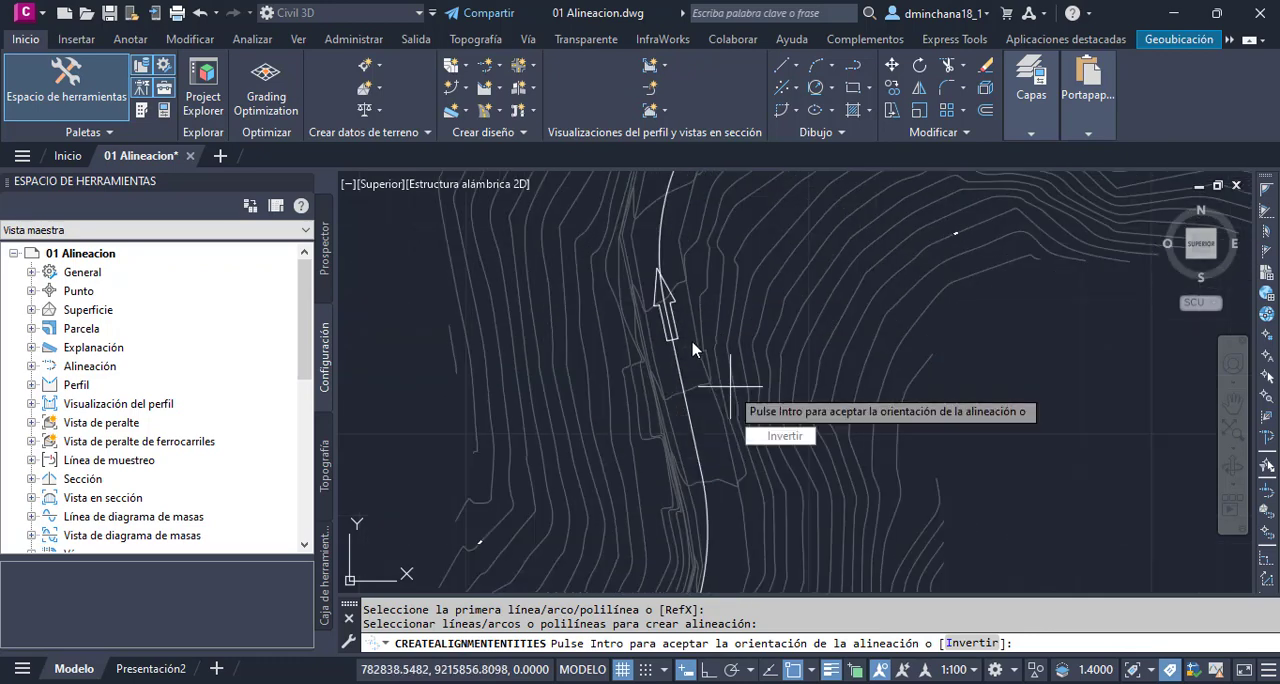
scroll(689, 290, down, 2)
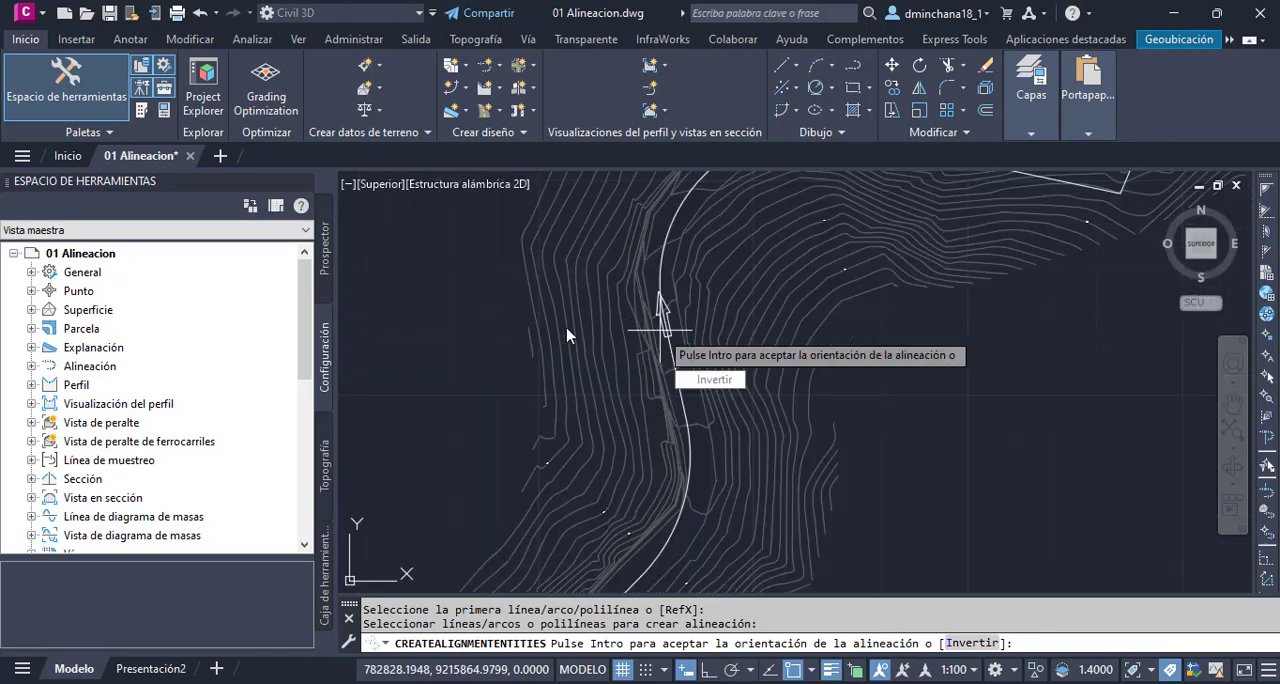
scroll(651, 309, down, 1)
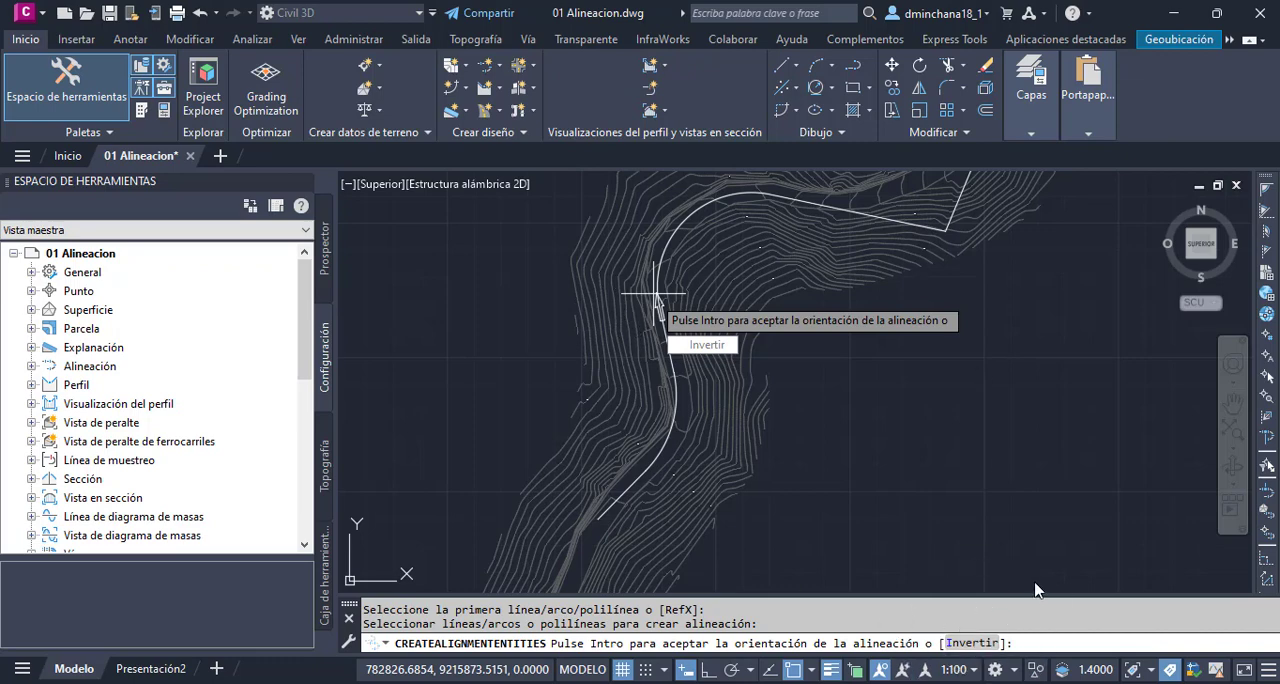
key(Return)
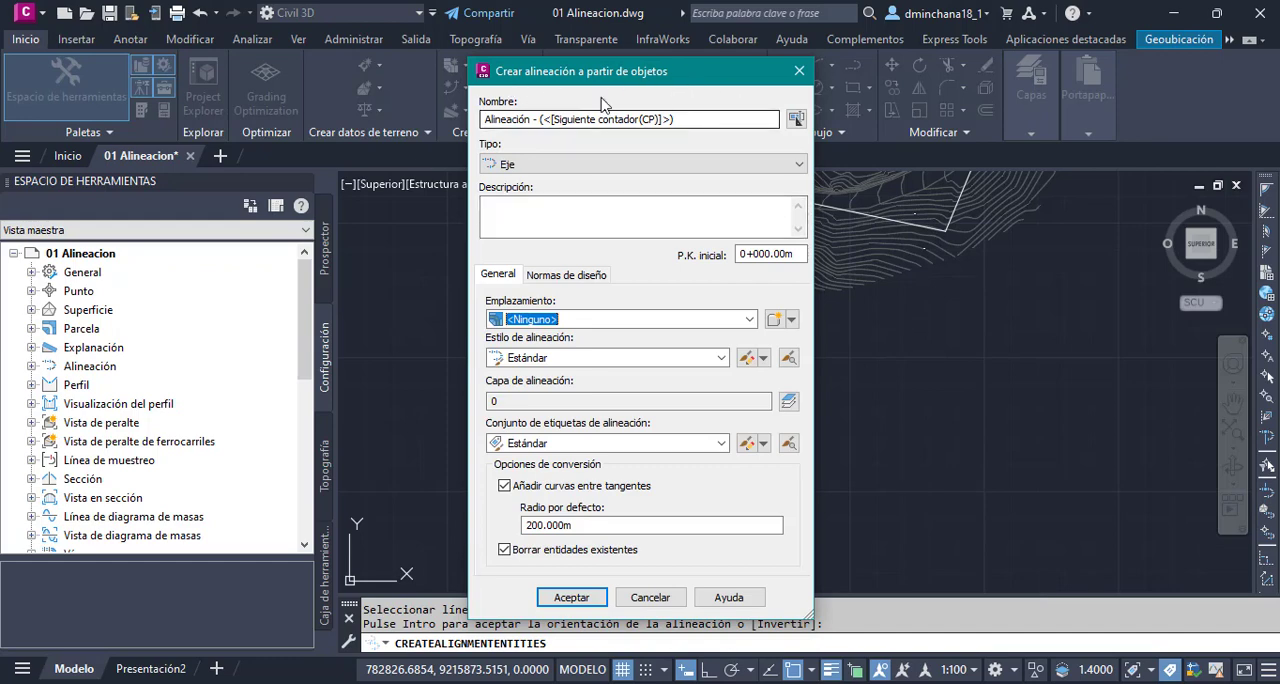
- Name the new alignment Eje02 and use Eje as its type
click(684, 121)
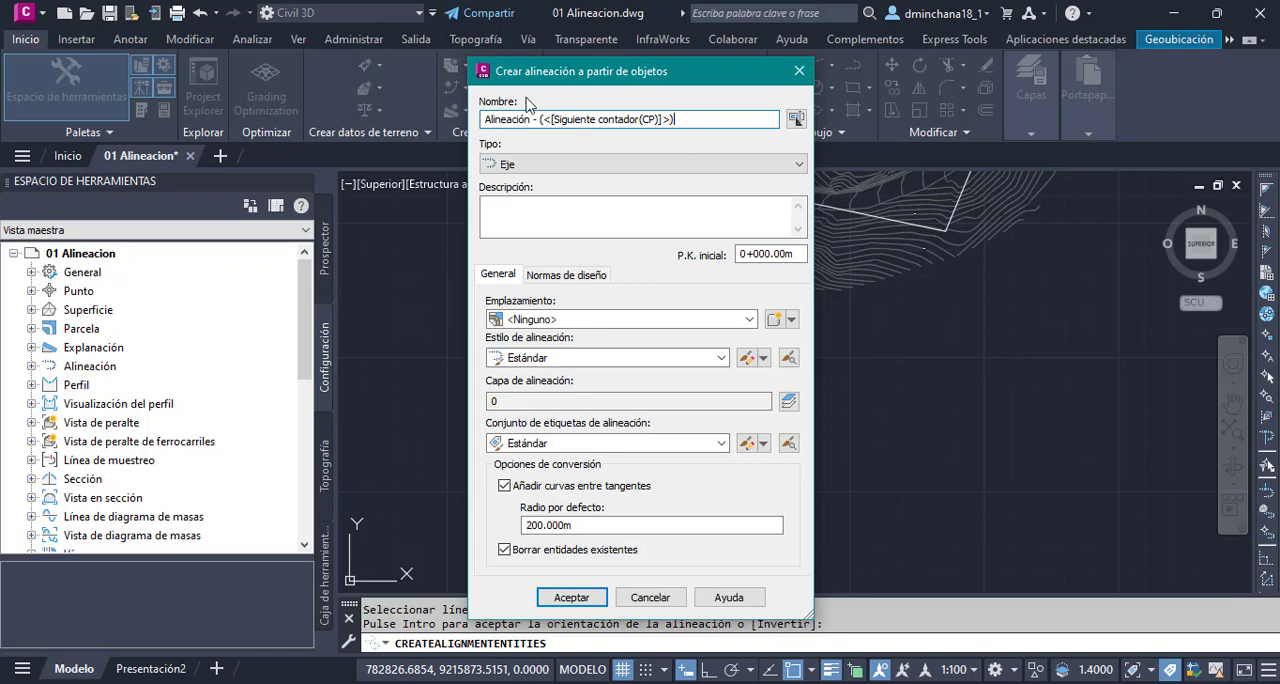
drag(536, 119, 268, 110)
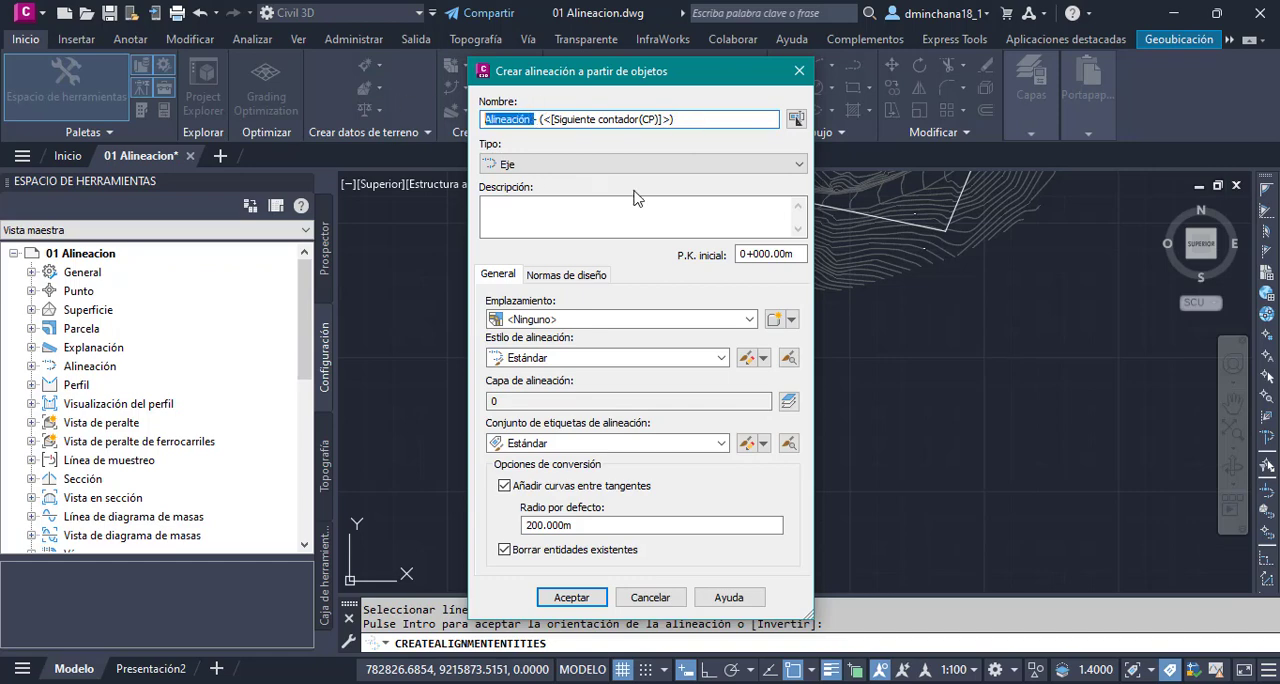
text(Eje)
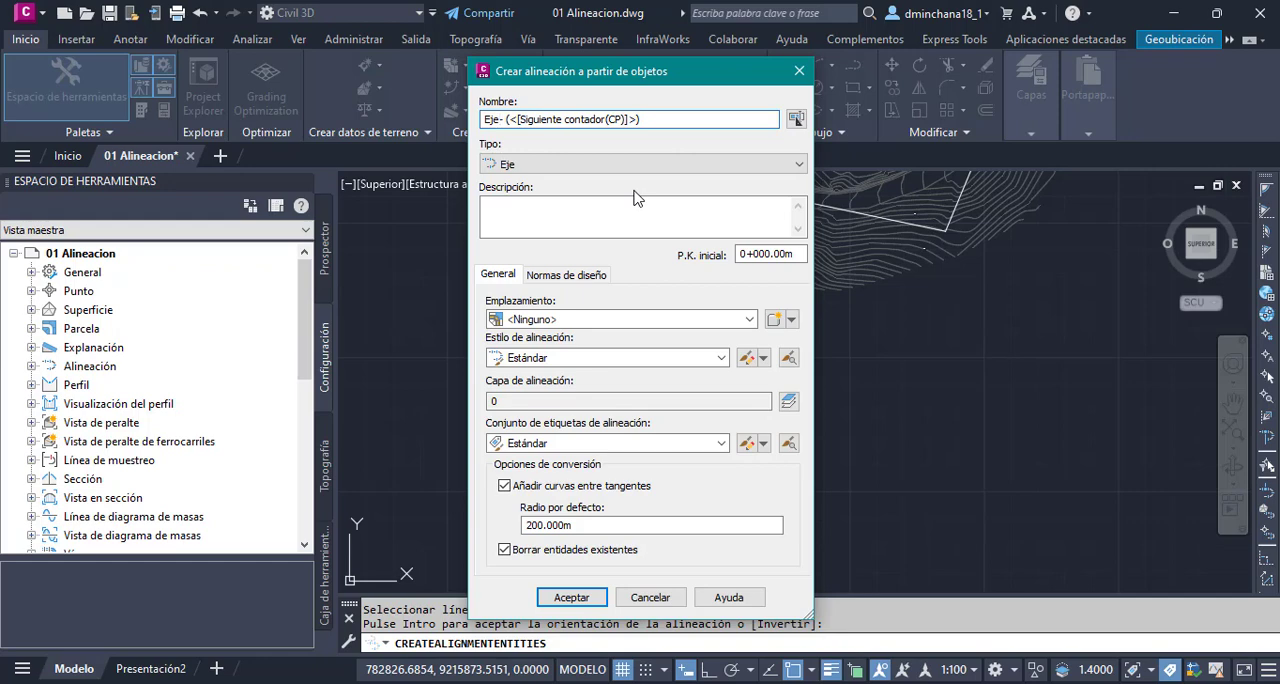
key(Delete)
key(Delete)
key(Delete)
key(Delete)
key(Delete)
key(Delete)
key(Delete)
key(Delete)
key(Delete)
key(Delete)
key(Delete)
key(Delete)
key(Delete)
key(Delete)
key(Delete)
key(Delete)
key(Delete)
key(Delete)
key(Delete)
key(Delete)
text(02)
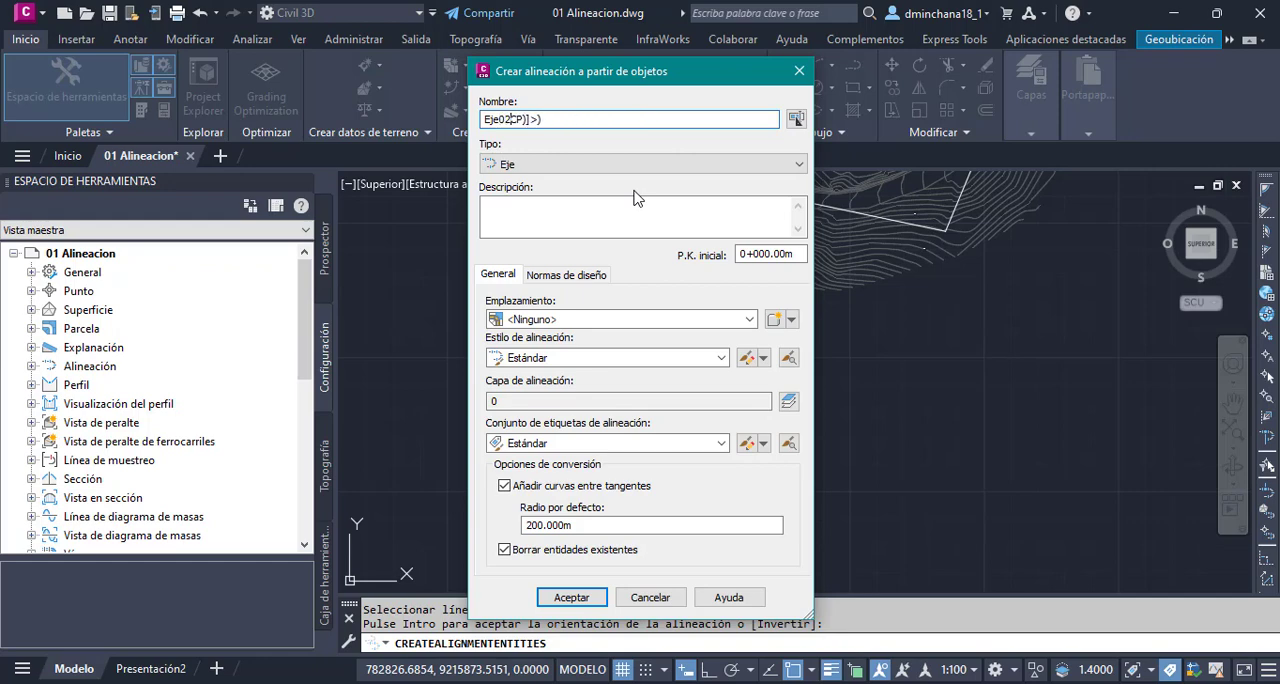
click(540, 164)
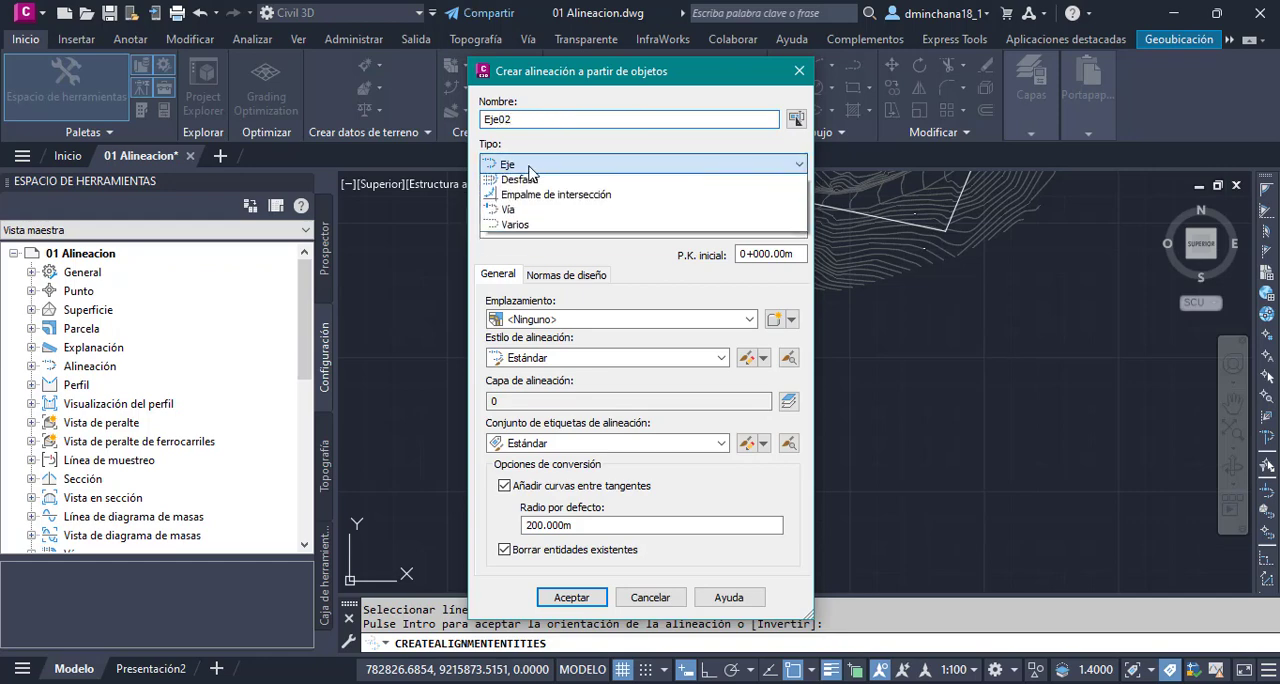
click(549, 178)
click(545, 210)
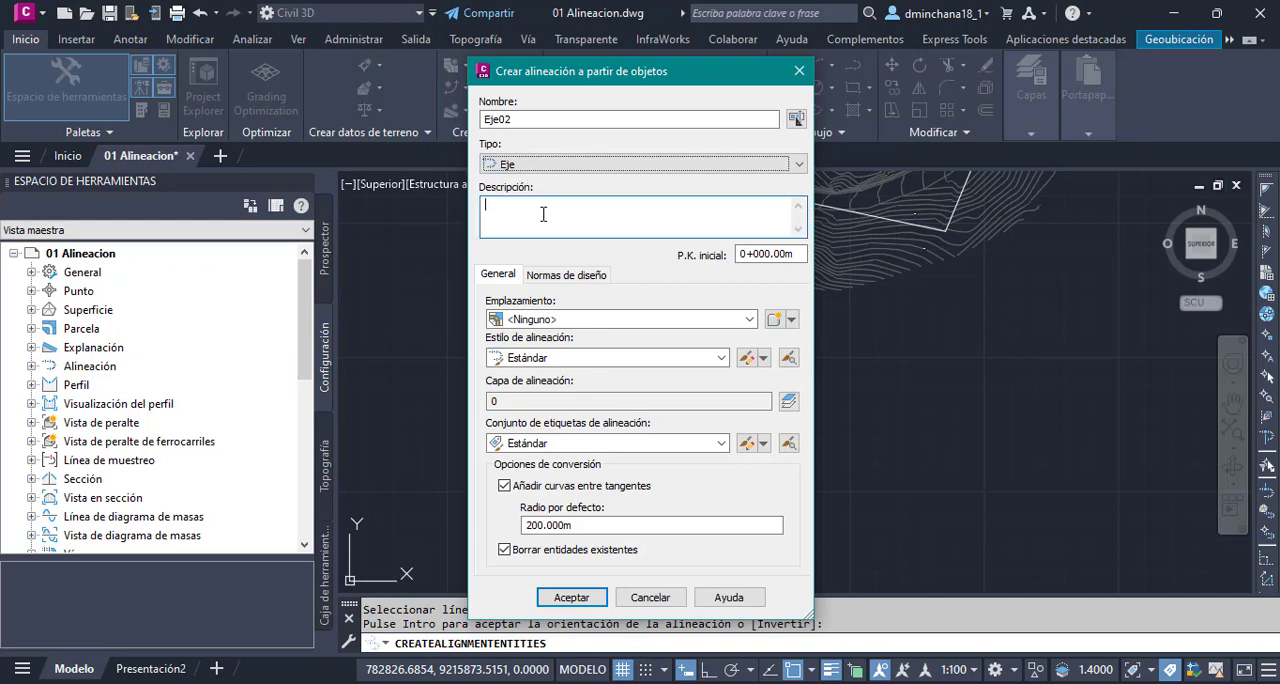
- Set the alignment's starting station to 1+000.00 and its style to 01 Estilo Basico
click(742, 254)
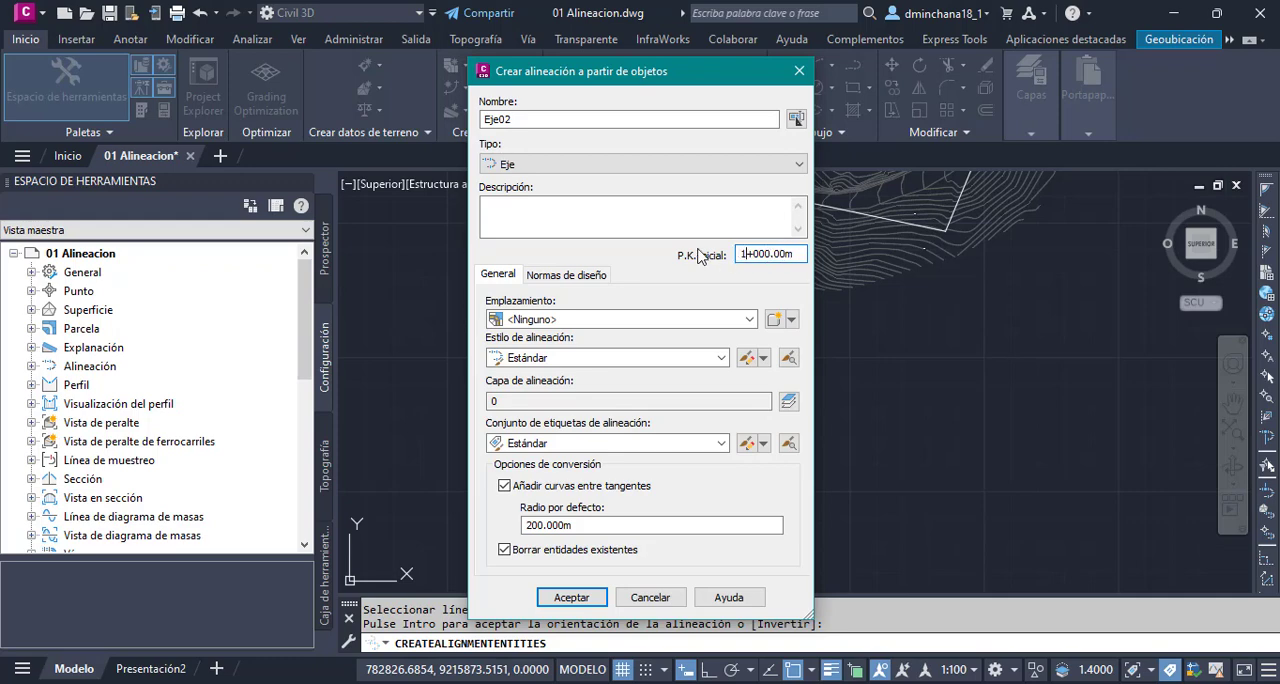
click(506, 279)
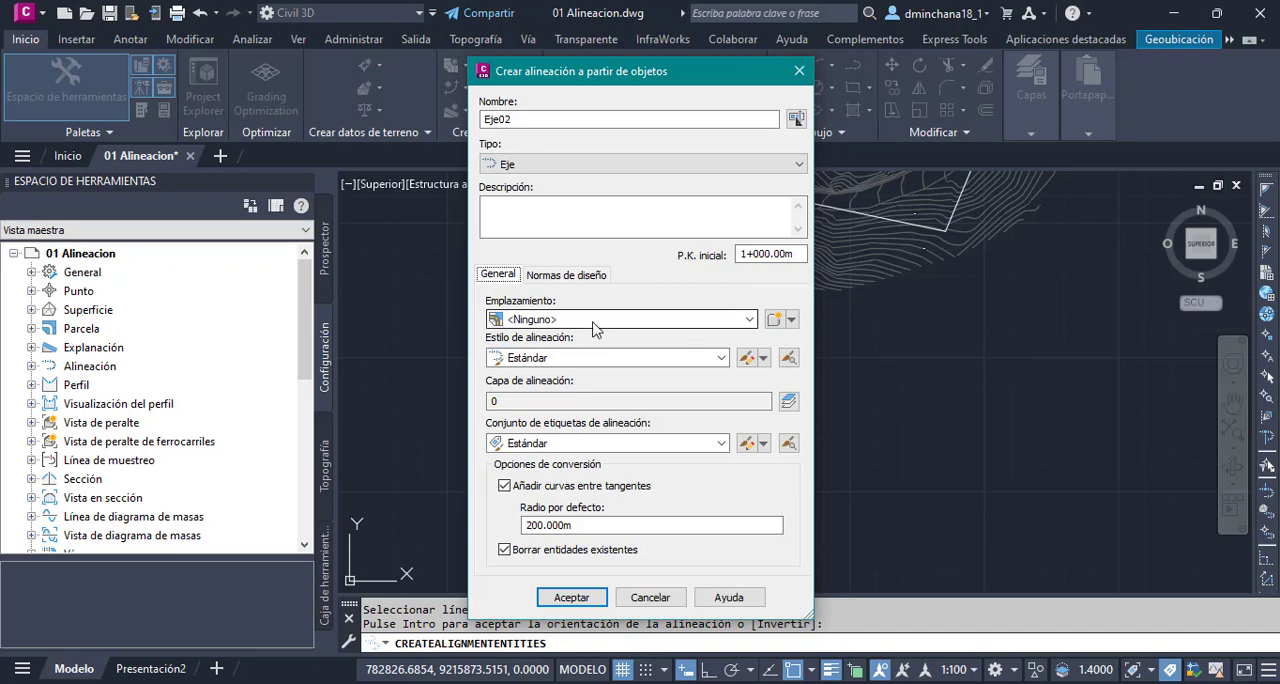
click(556, 362)
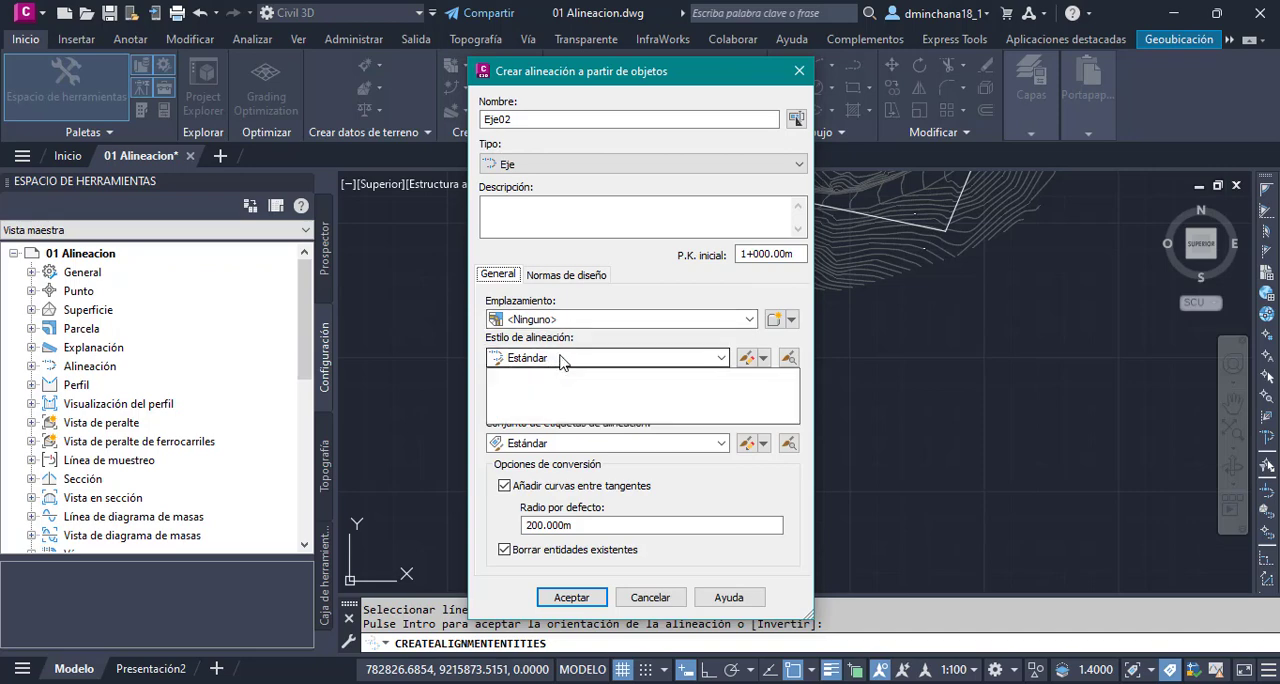
click(572, 379)
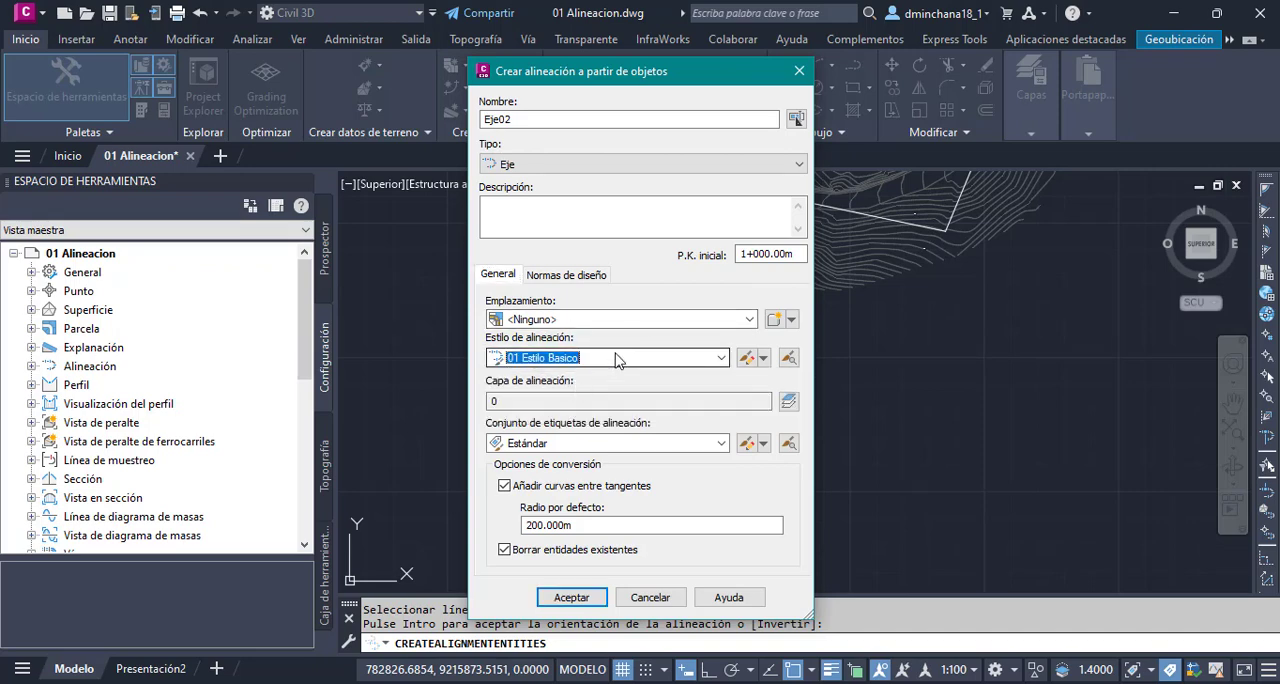
- Assign the alignment to base layer PP-Alineacion with the suffix TramoII
click(789, 401)
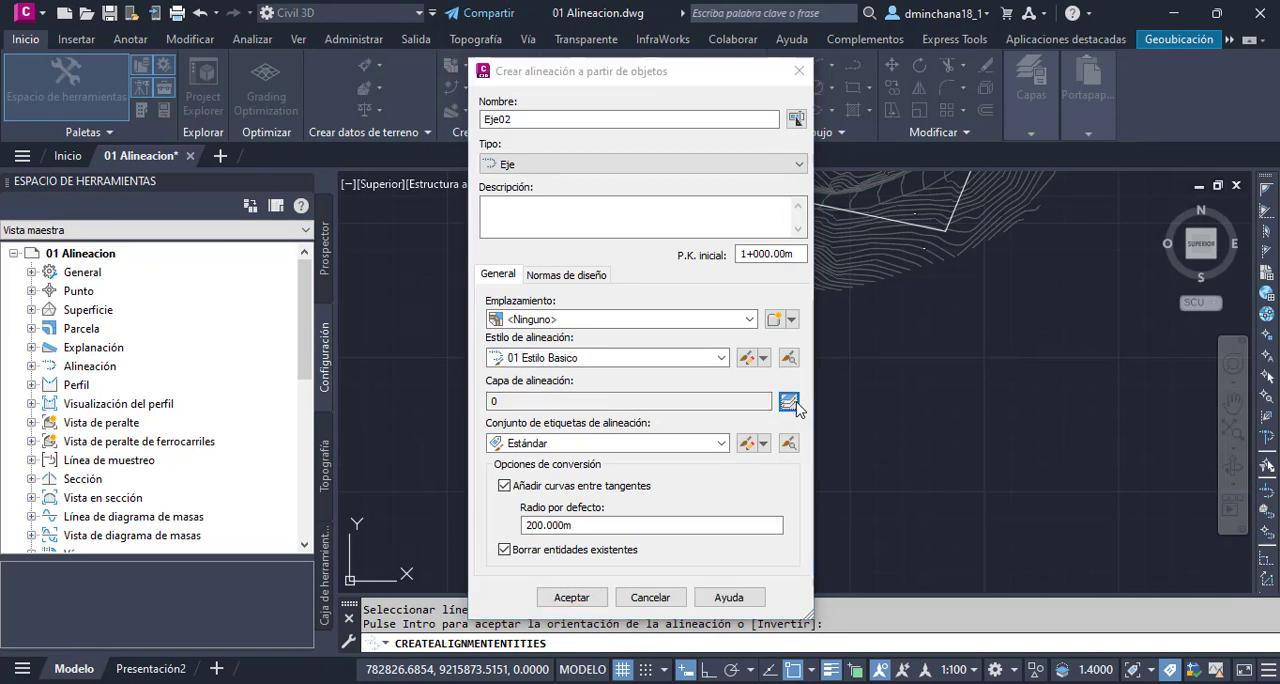
click(817, 343)
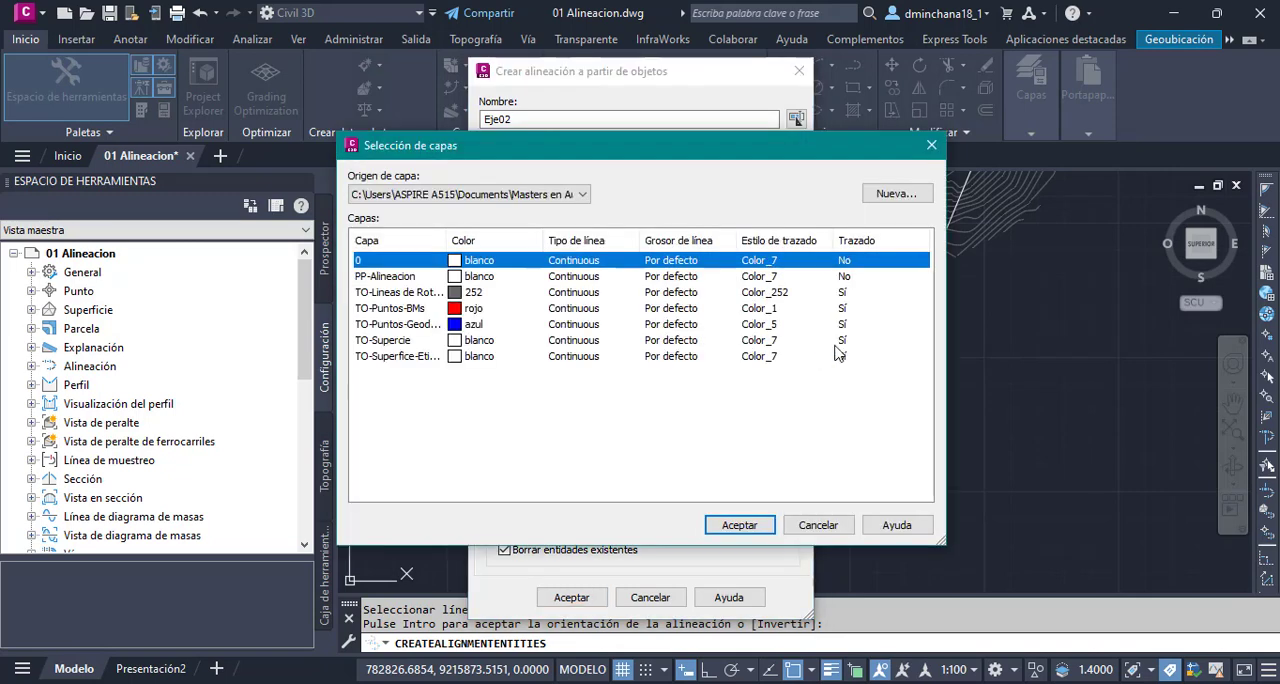
click(404, 277)
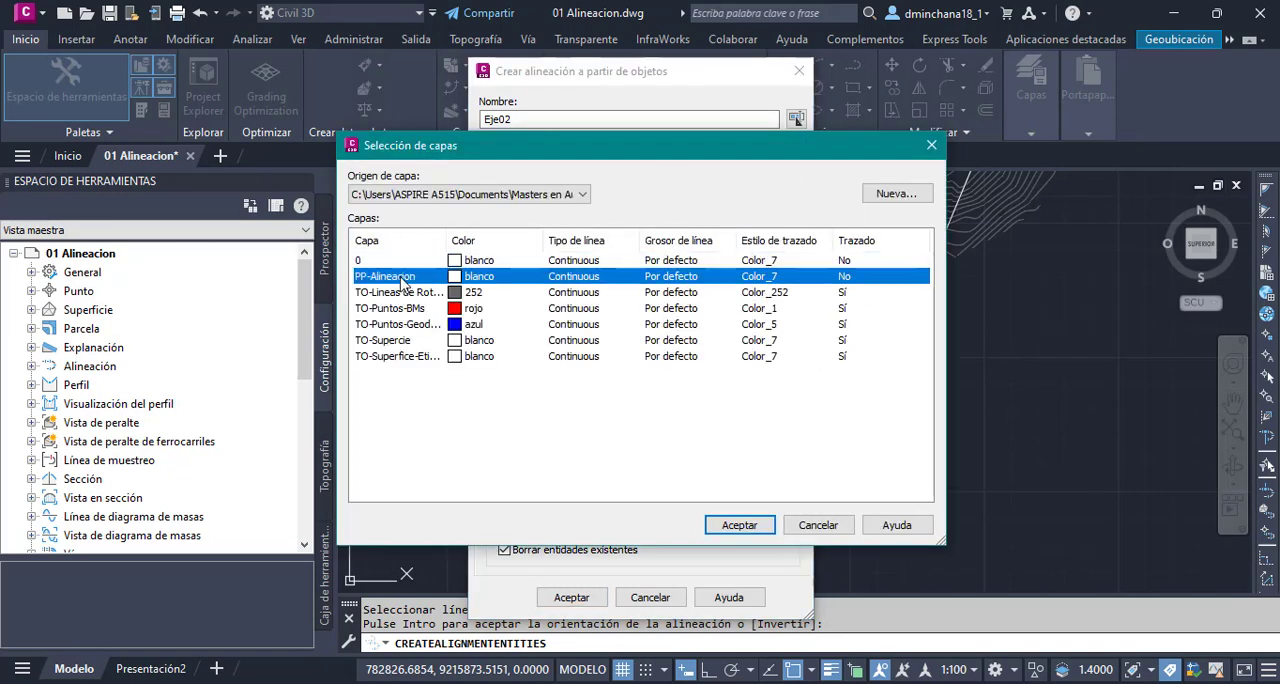
click(740, 526)
click(600, 388)
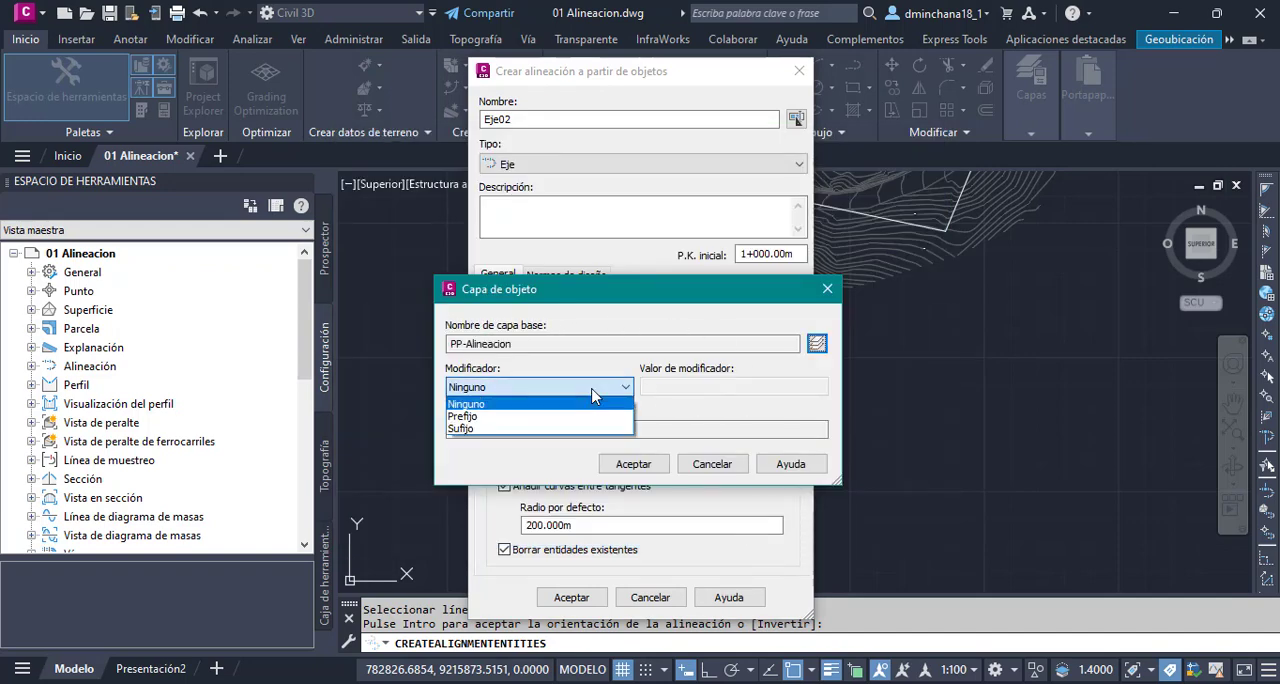
click(462, 429)
click(715, 388)
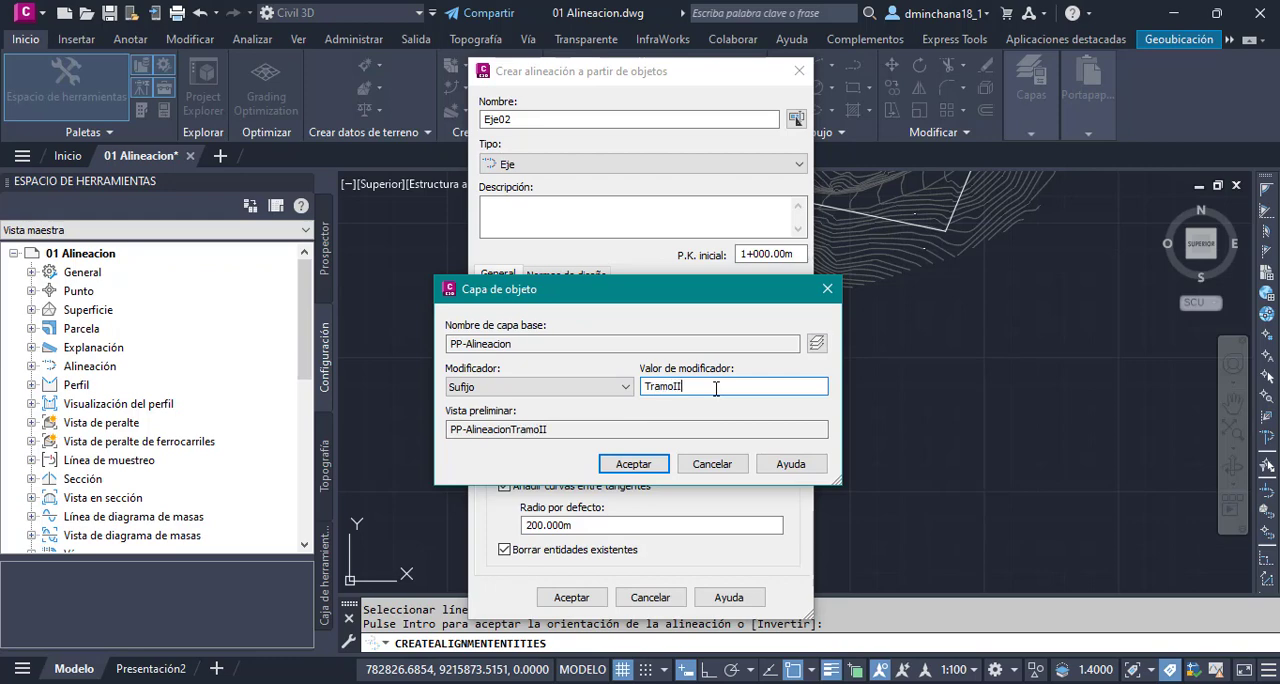
key(ctrl)
key(ctrl)
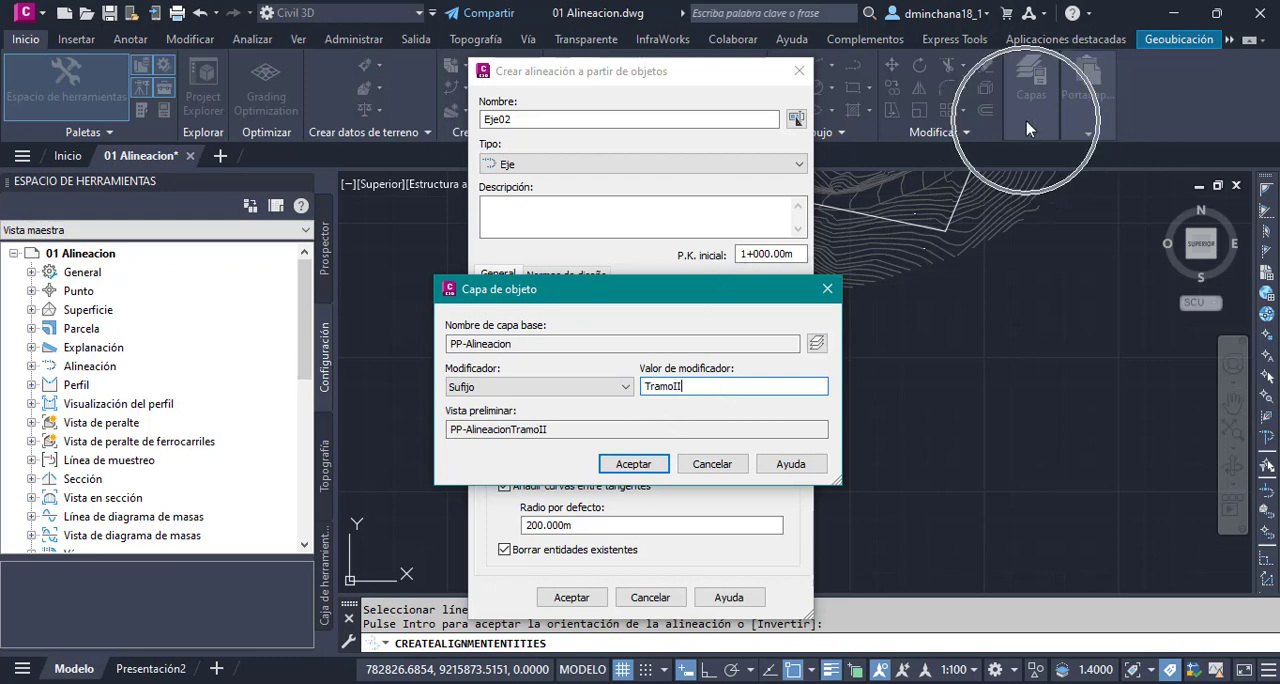
click(640, 467)
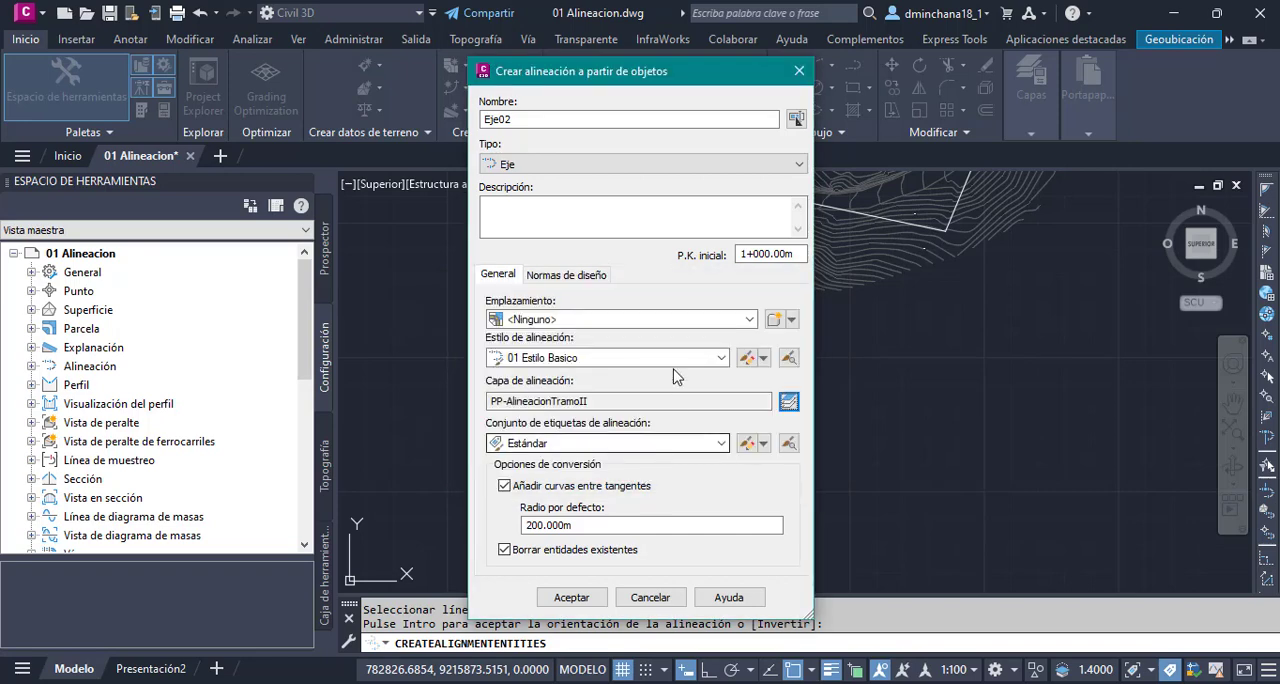
- Use the Estándar label set and convert without curves between tangents, erasing the existing entities
click(613, 444)
click(663, 432)
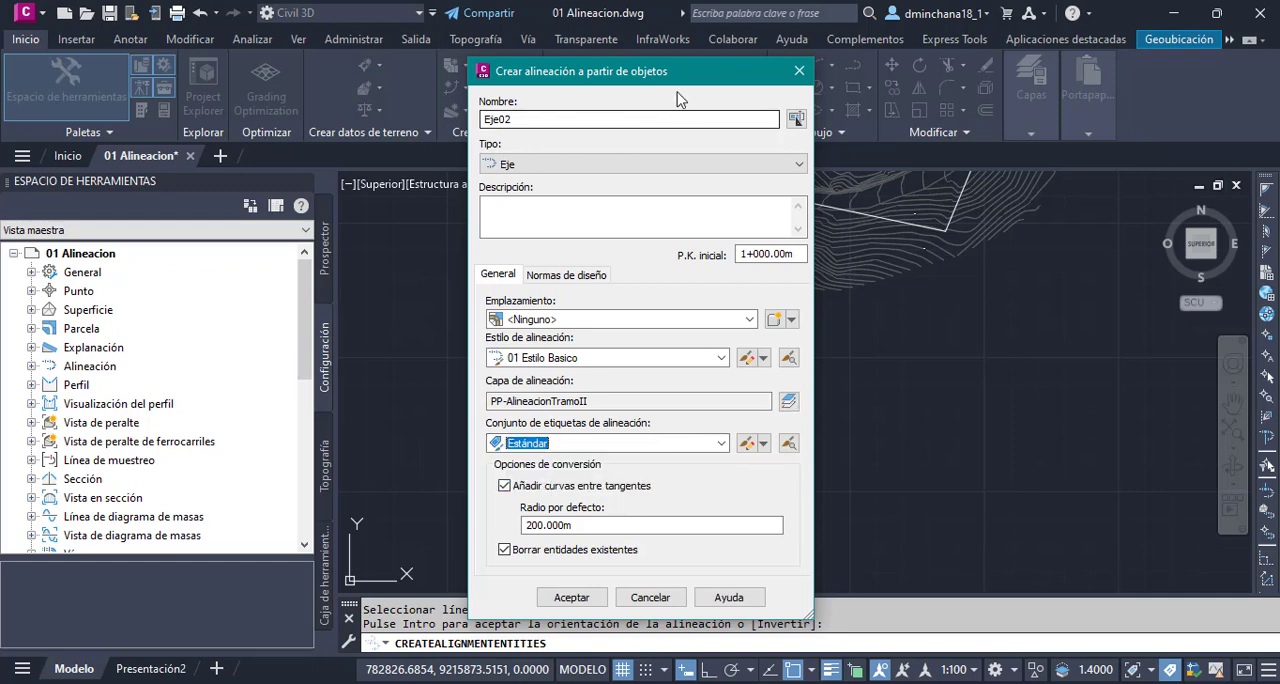
drag(677, 79, 565, 38)
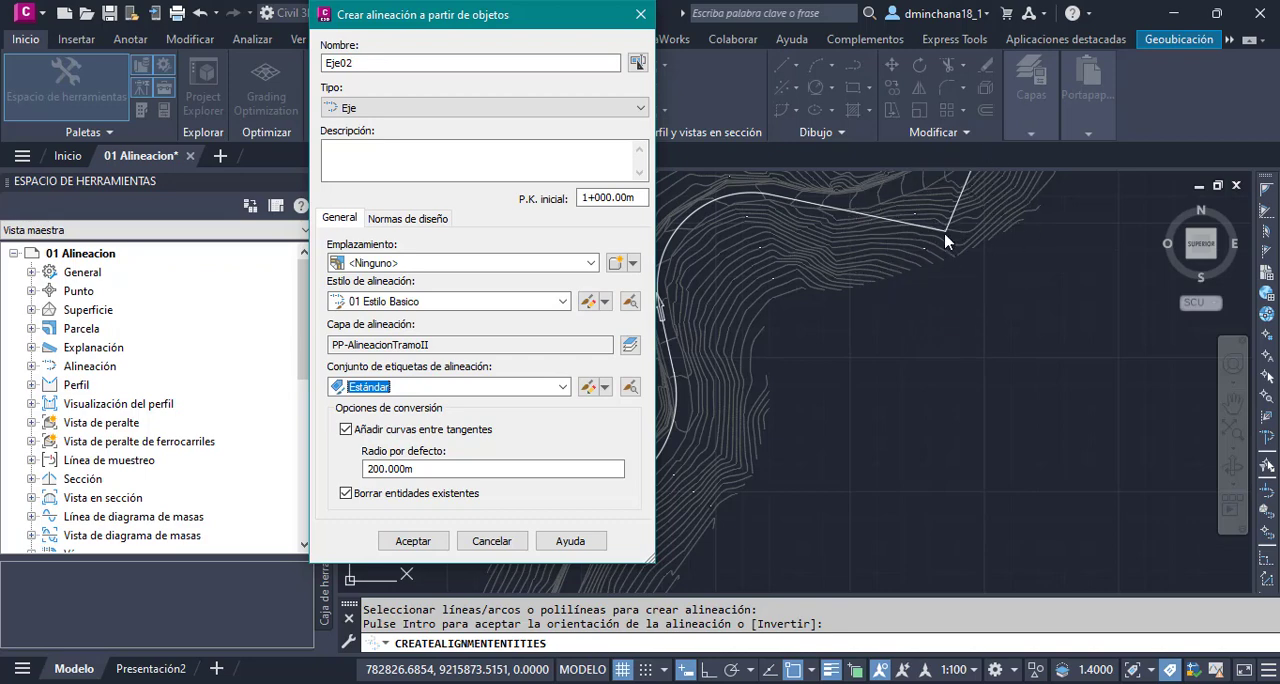
double_click(435, 465)
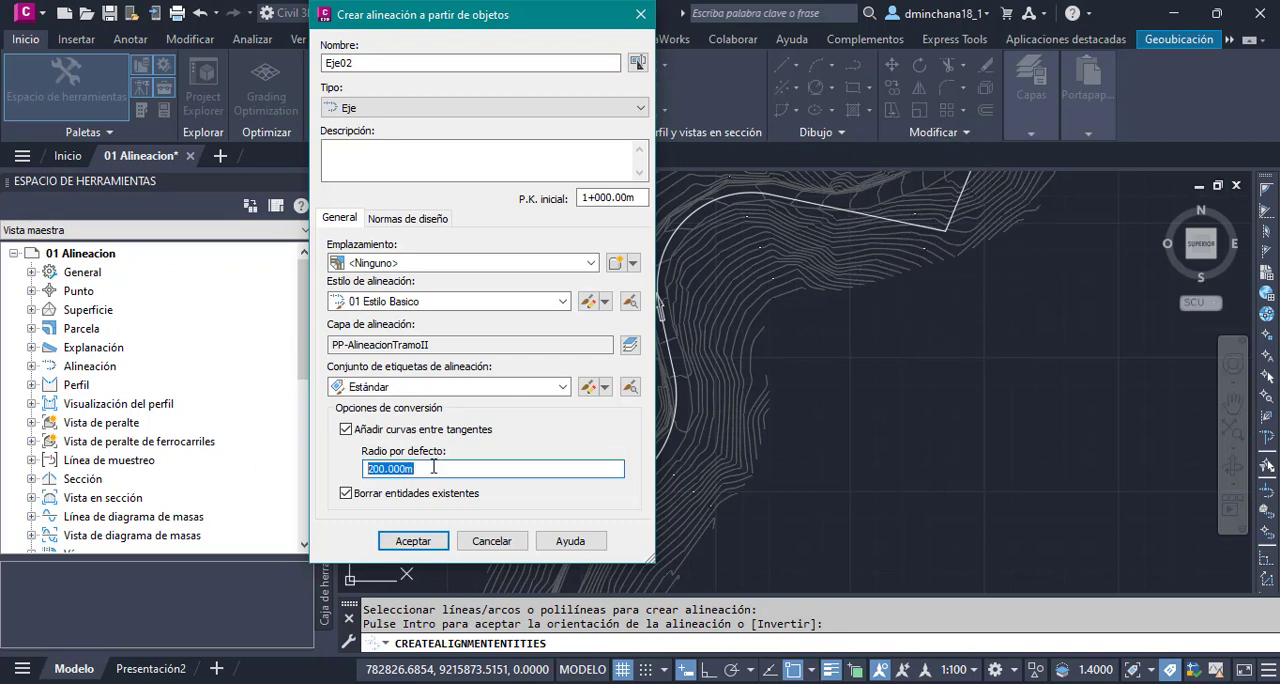
key(ctrl)
click(430, 470)
drag(449, 471, 318, 470)
key(ctrl)
click(390, 438)
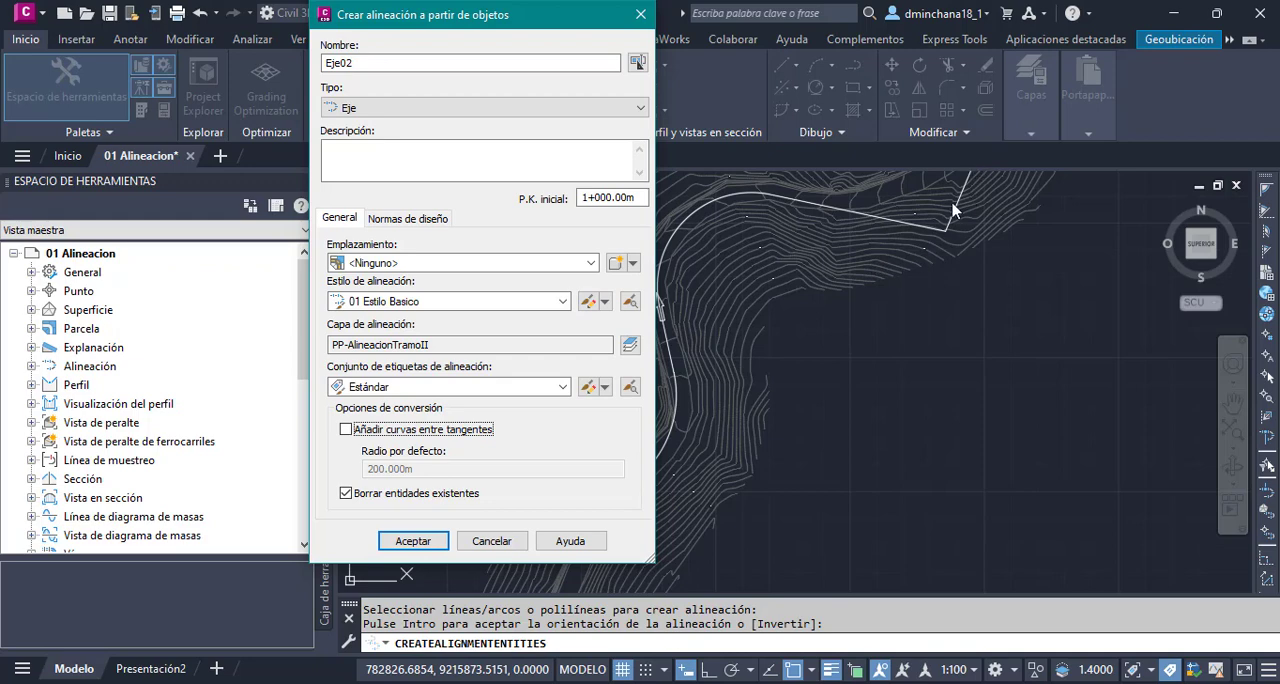
click(368, 494)
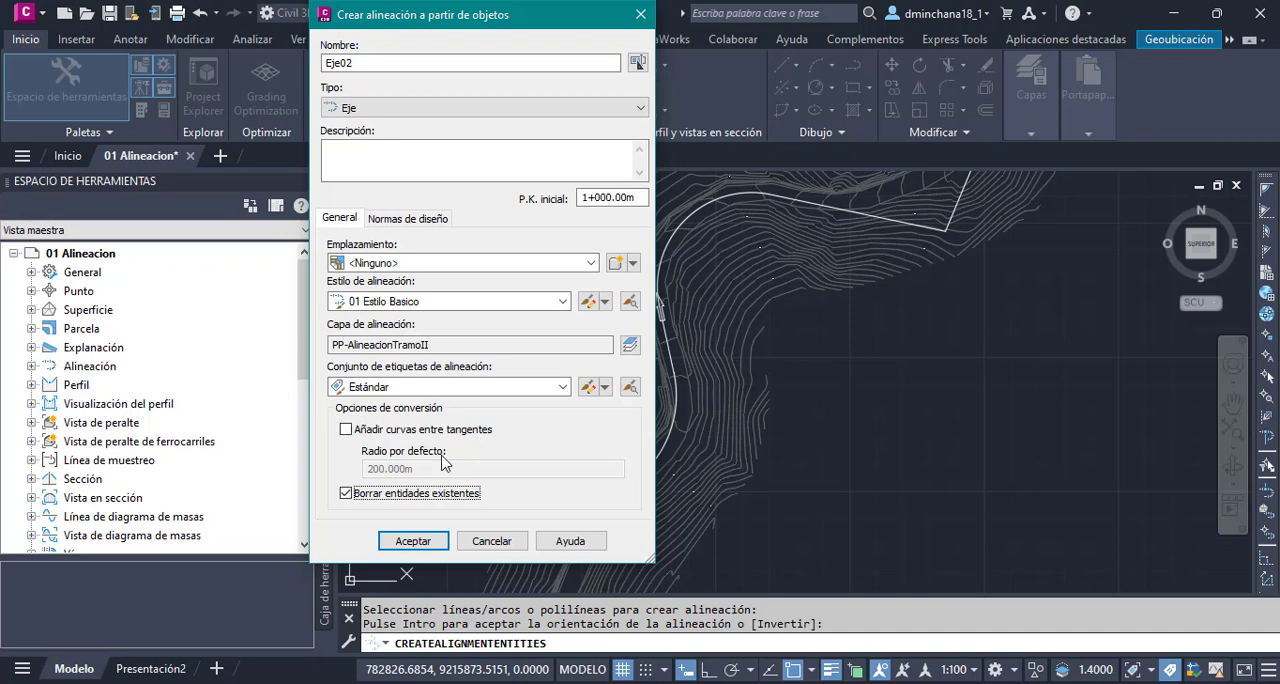
- Set the initial design speed to 30 km/h, create the alignment and inspect its labels at the starting point
click(427, 219)
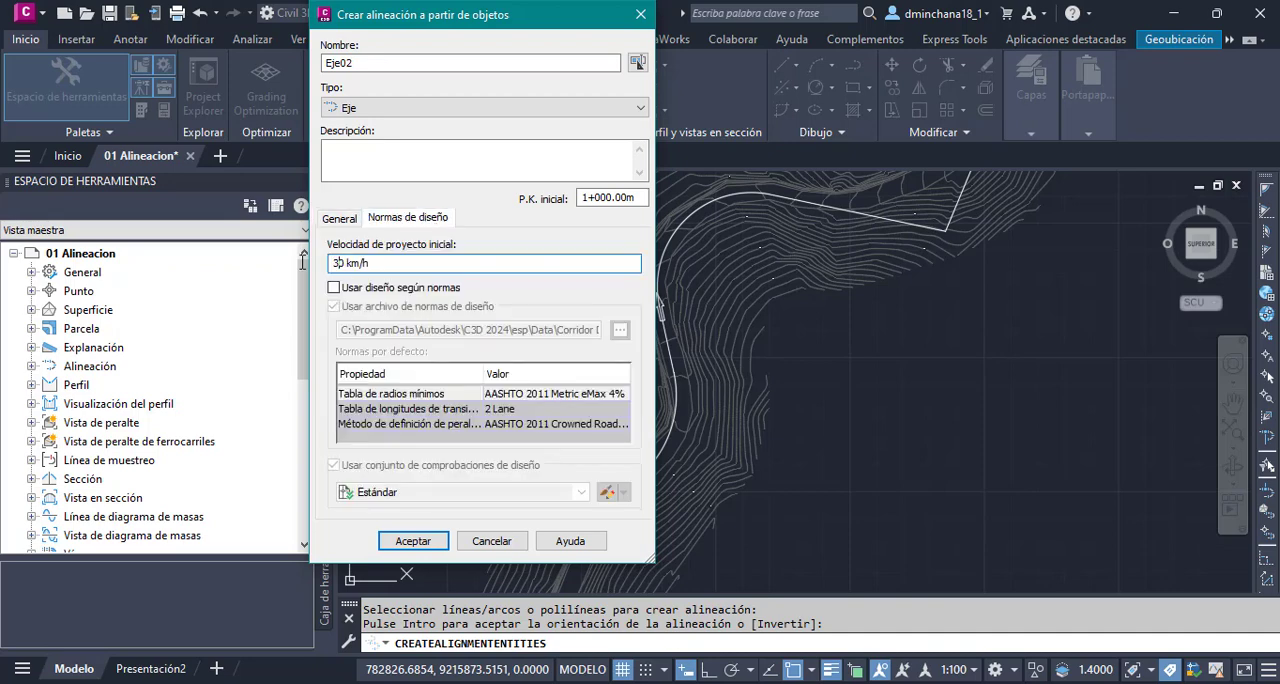
click(345, 222)
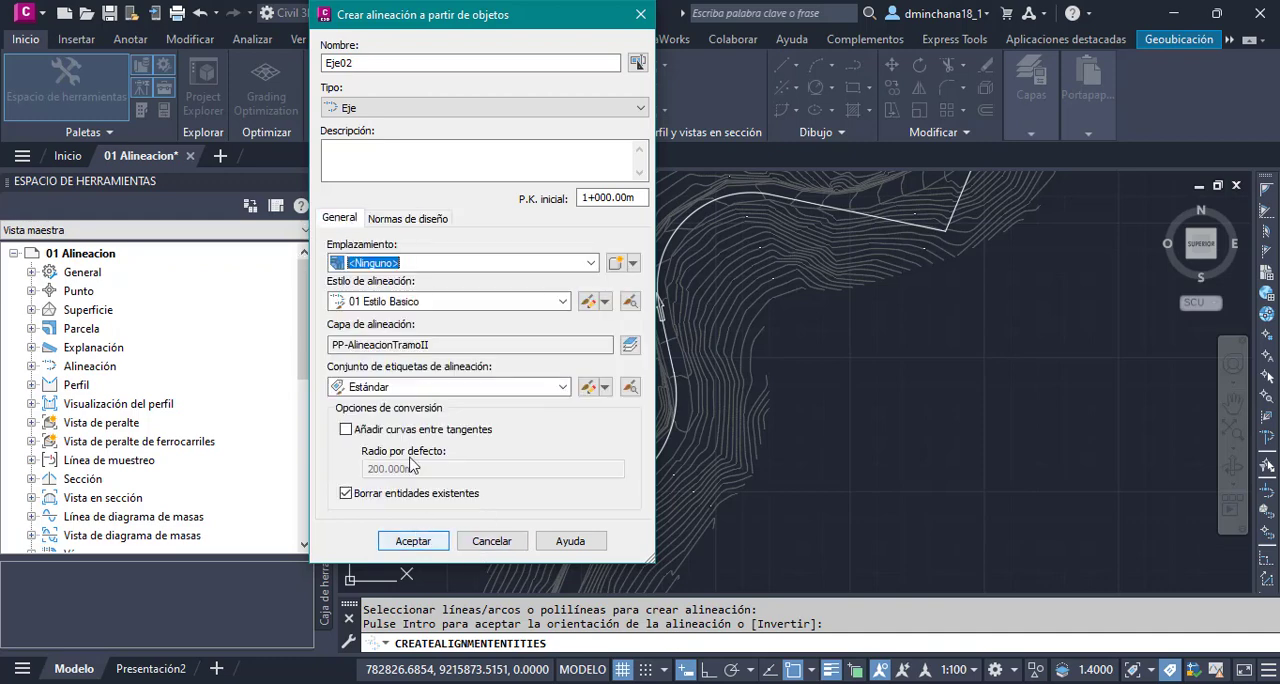
click(413, 541)
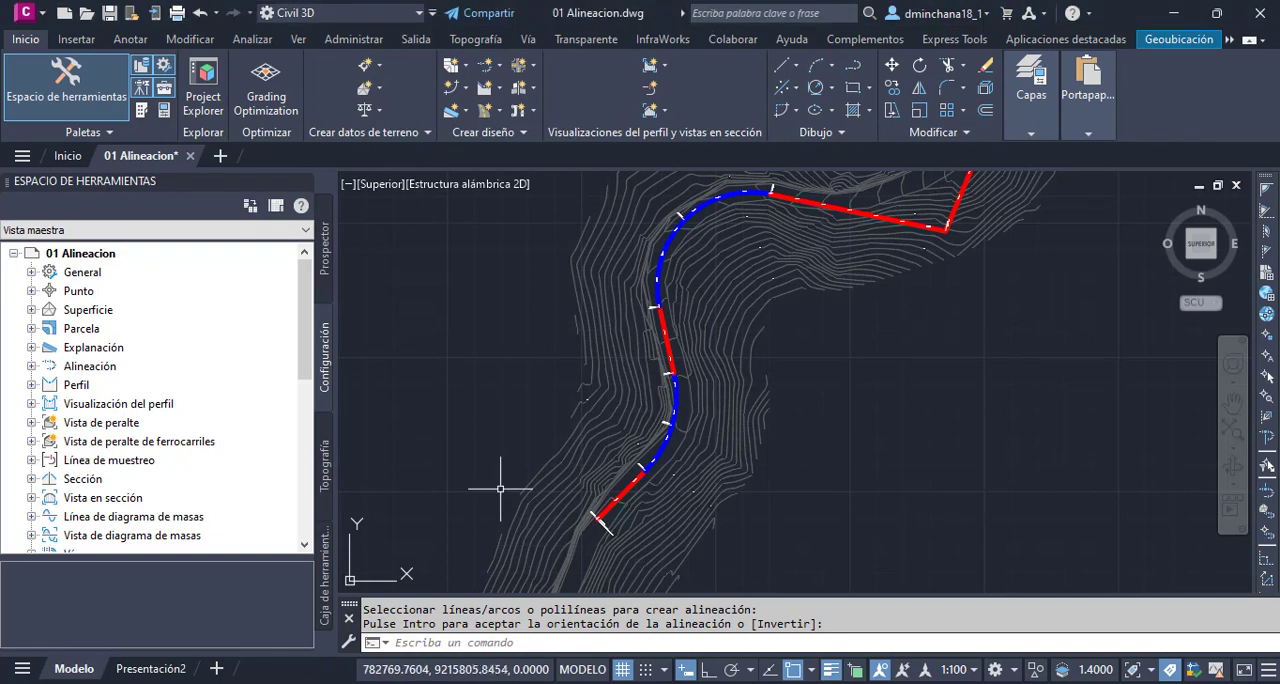
scroll(597, 510, up, 6)
scroll(597, 508, up, 6)
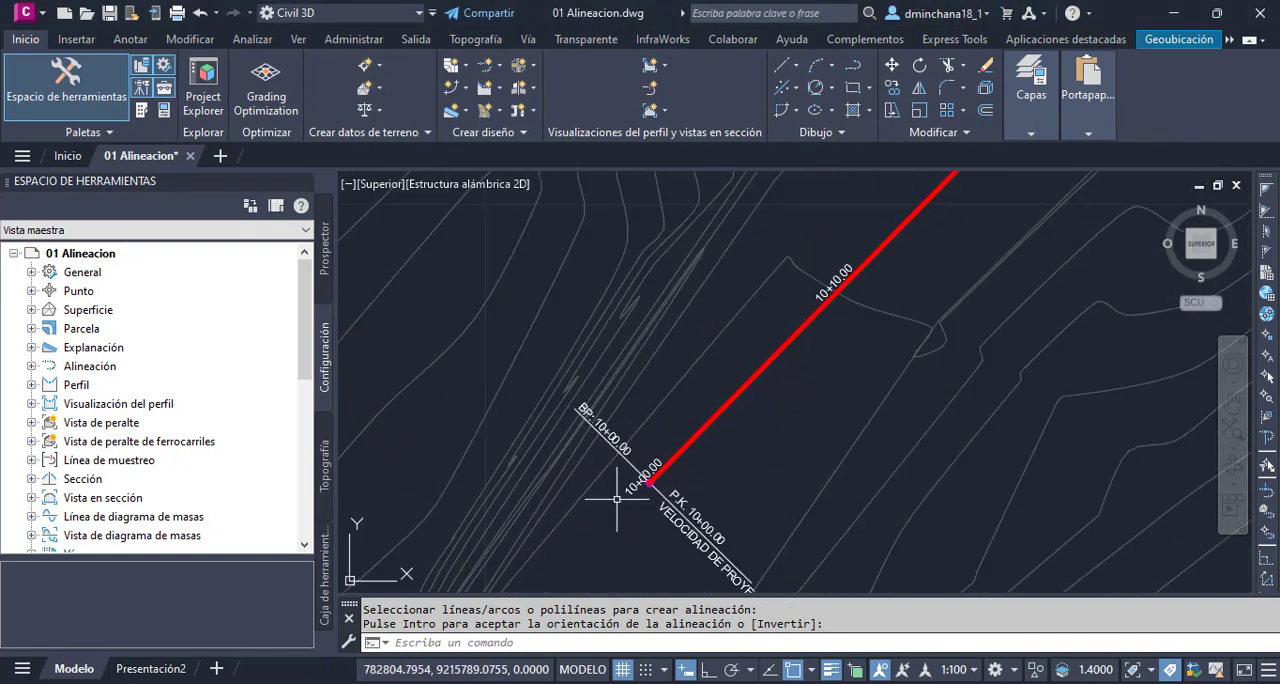
- Check which objects lie on layer PP-AlineacionTramoII by turning it off and back on
scroll(611, 479, down, 2)
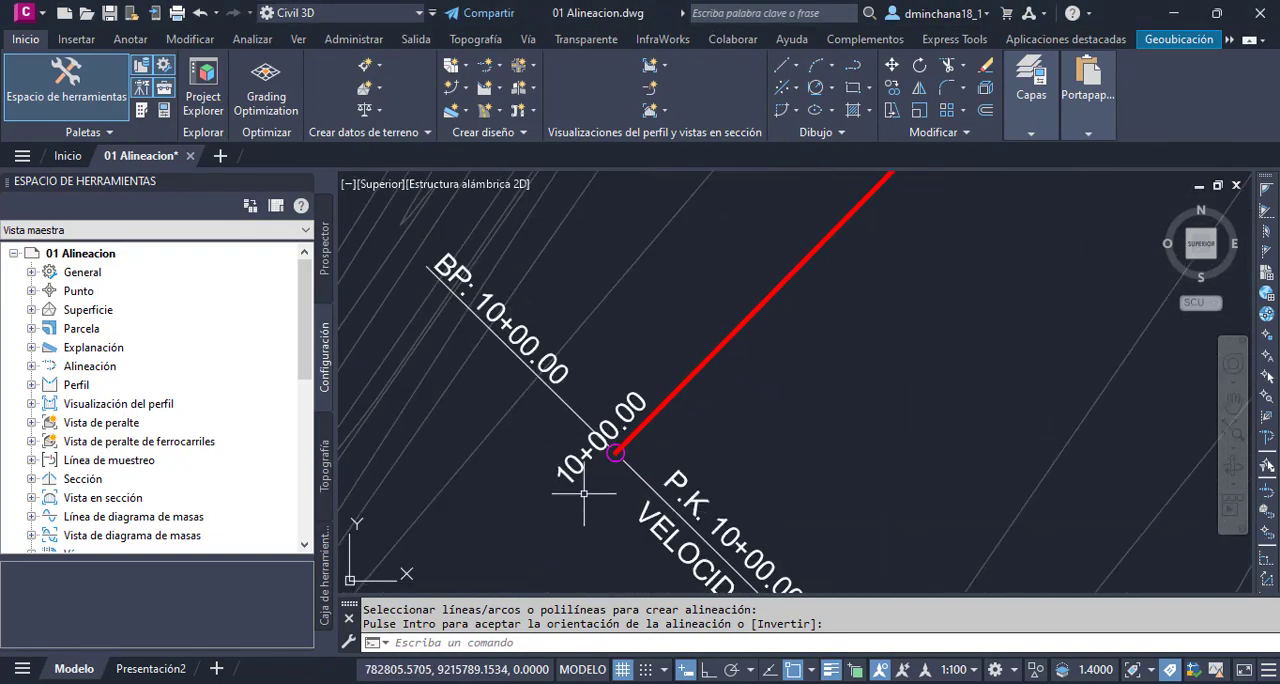
scroll(586, 491, down, 6)
scroll(569, 490, down, 2)
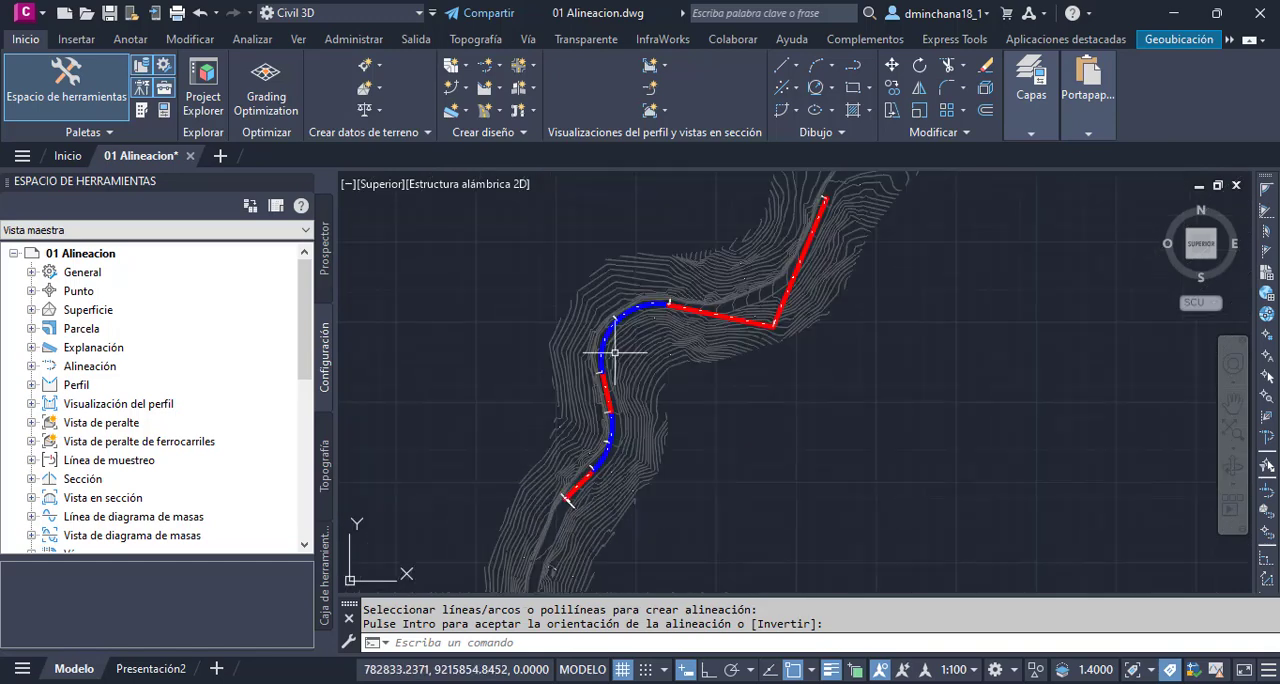
scroll(641, 306, up, 2)
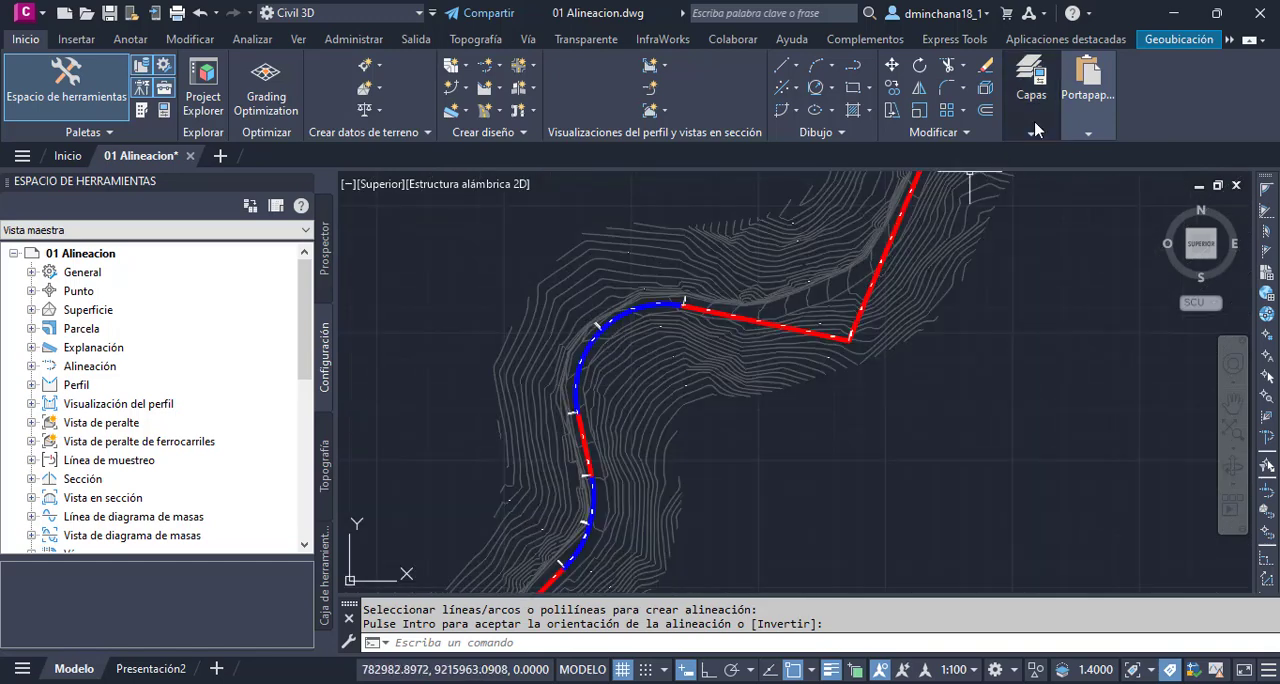
click(1031, 80)
click(1150, 160)
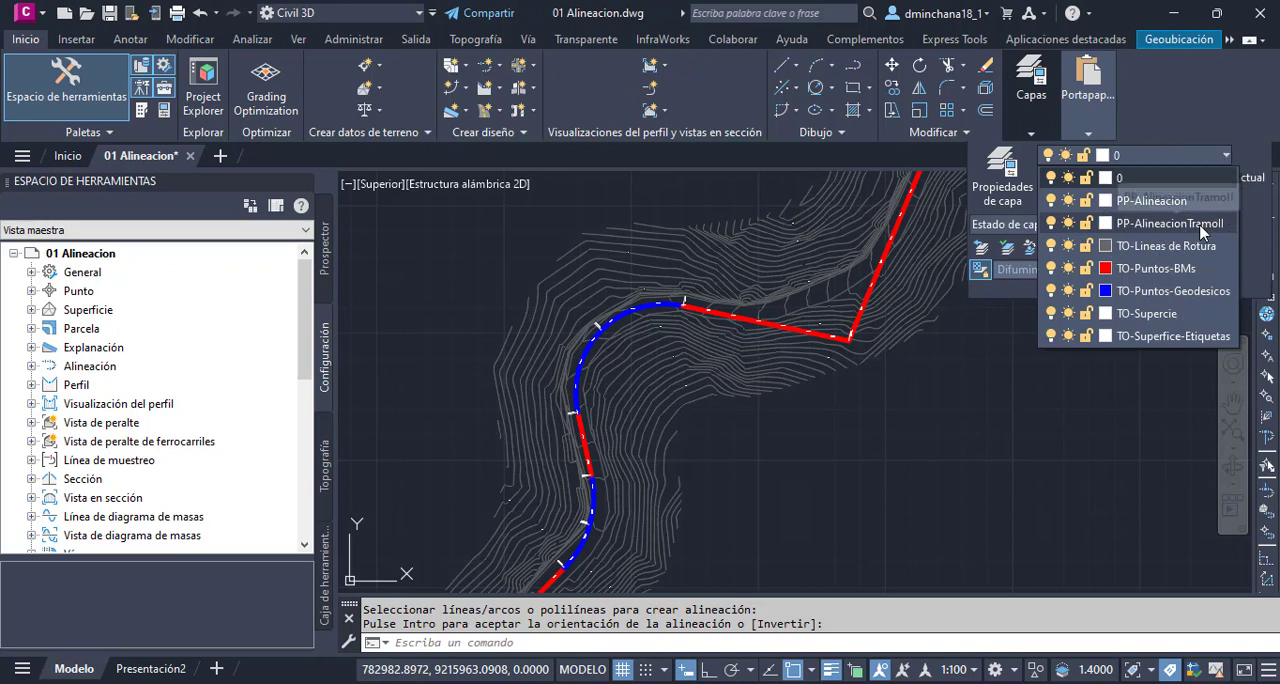
click(1050, 224)
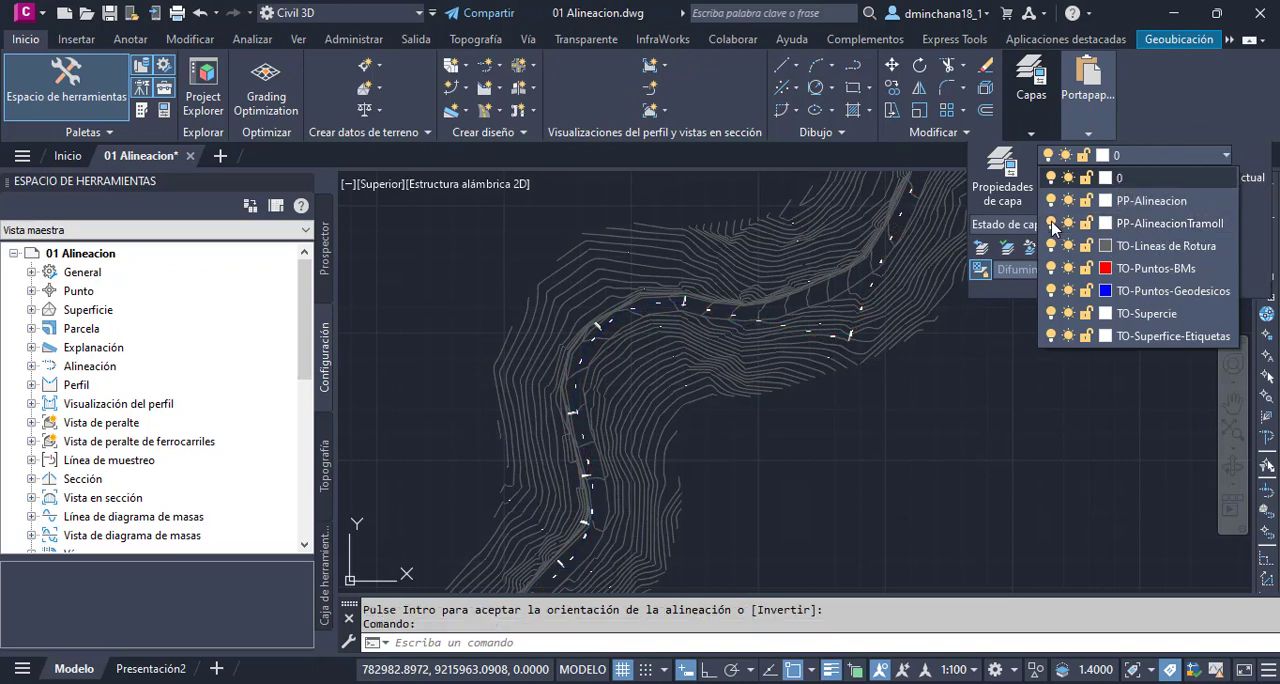
click(1050, 224)
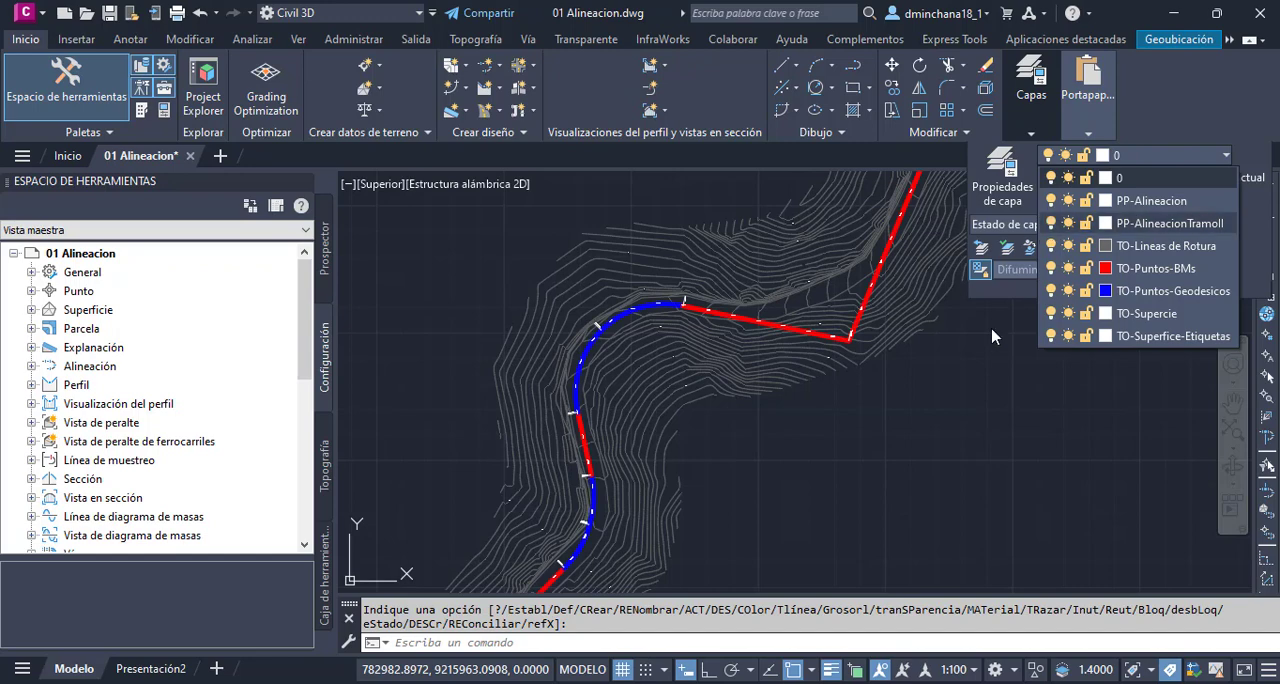
- Select the alignment Eje02 and open it in the geometry editor
scroll(875, 428, down, 2)
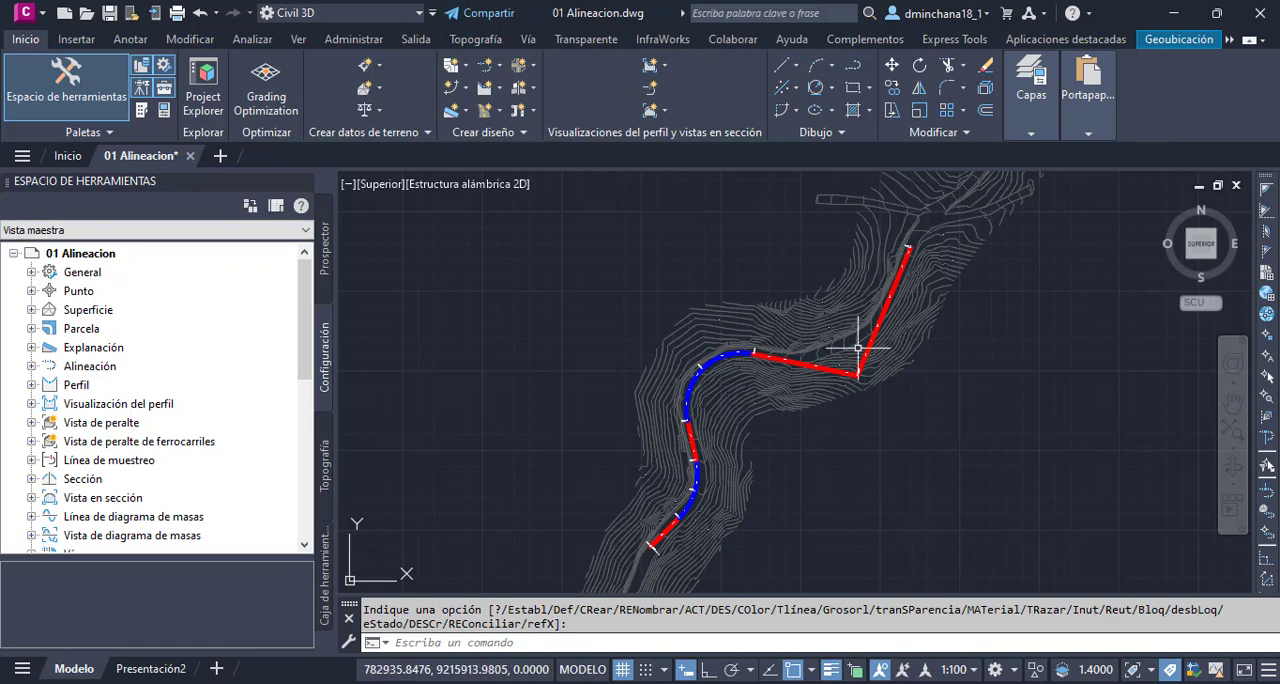
scroll(863, 362, up, 2)
scroll(890, 325, up, 2)
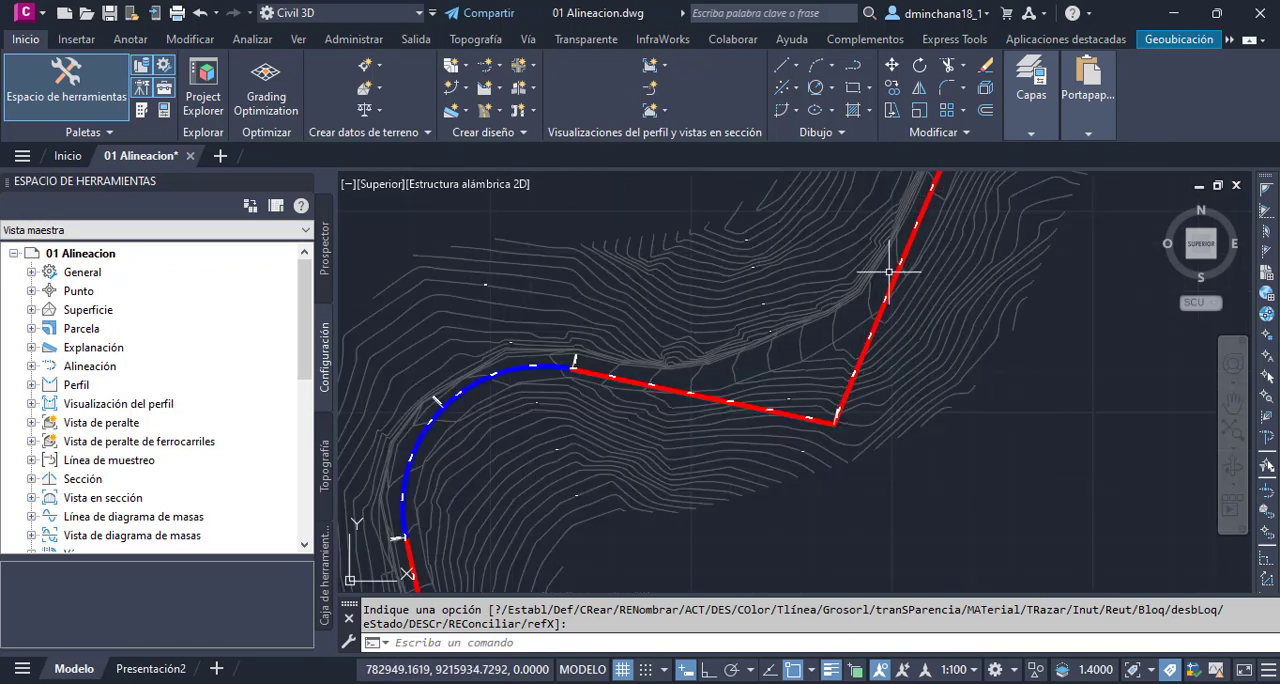
click(925, 207)
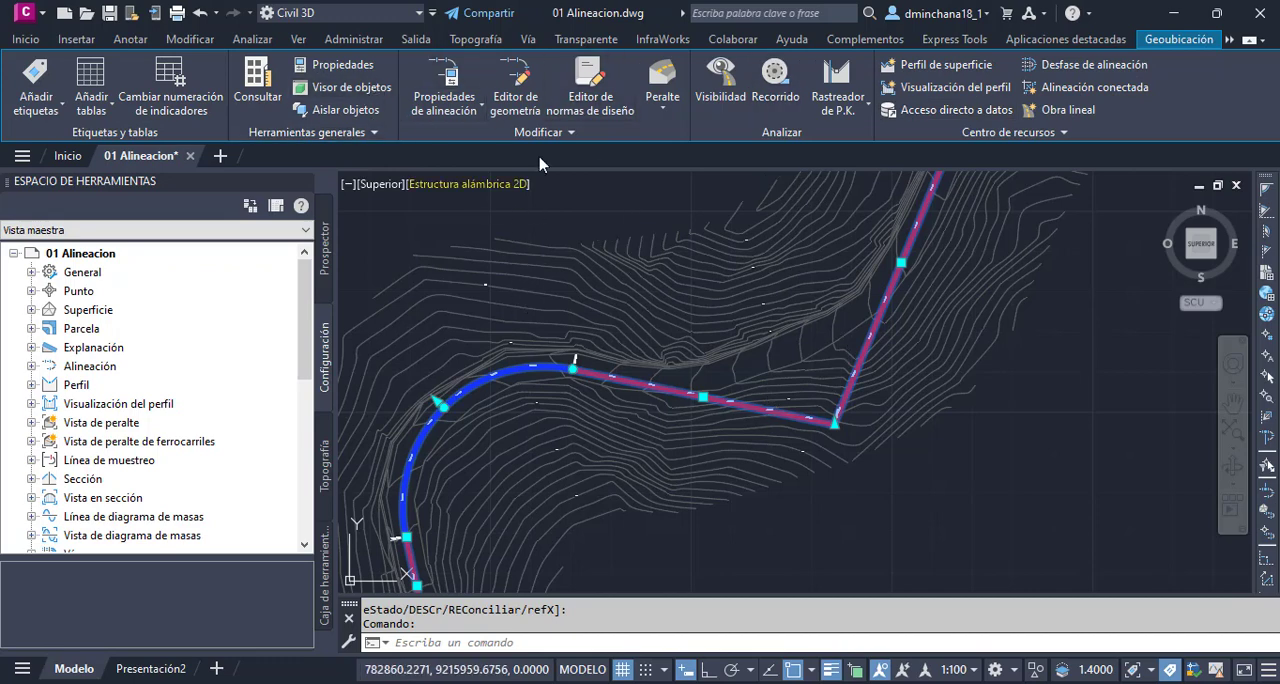
key(ctrl)
key(ctrl)
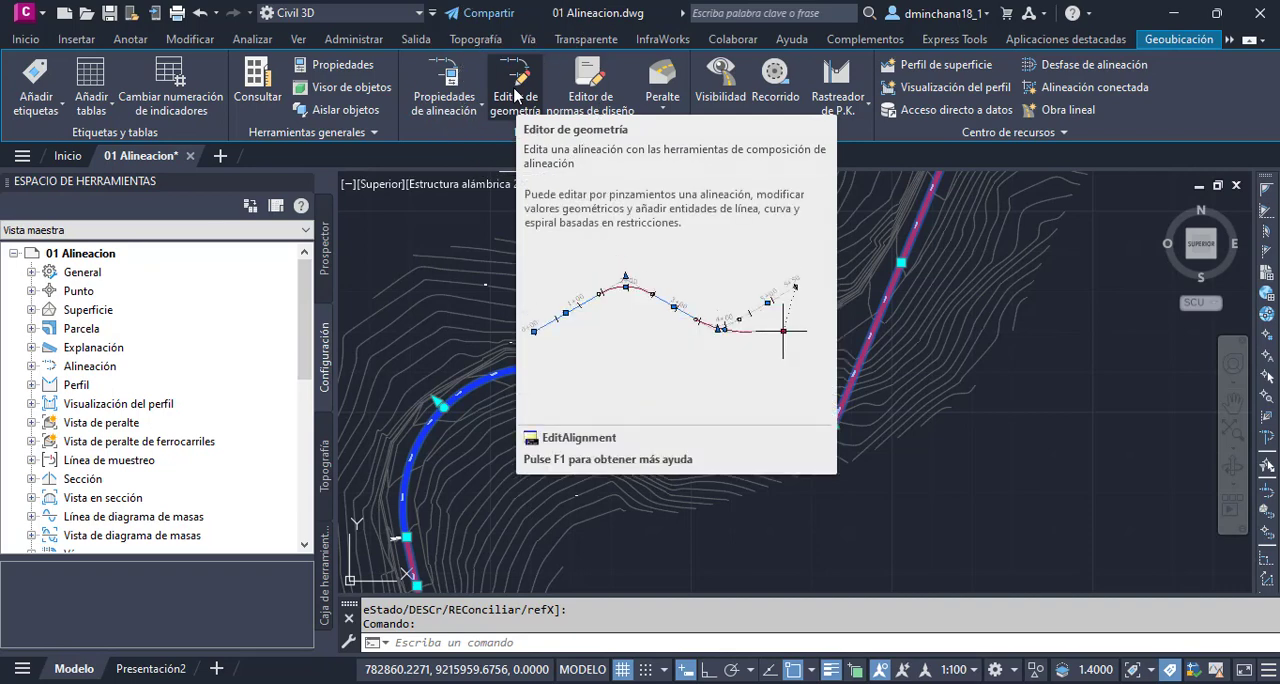
click(515, 92)
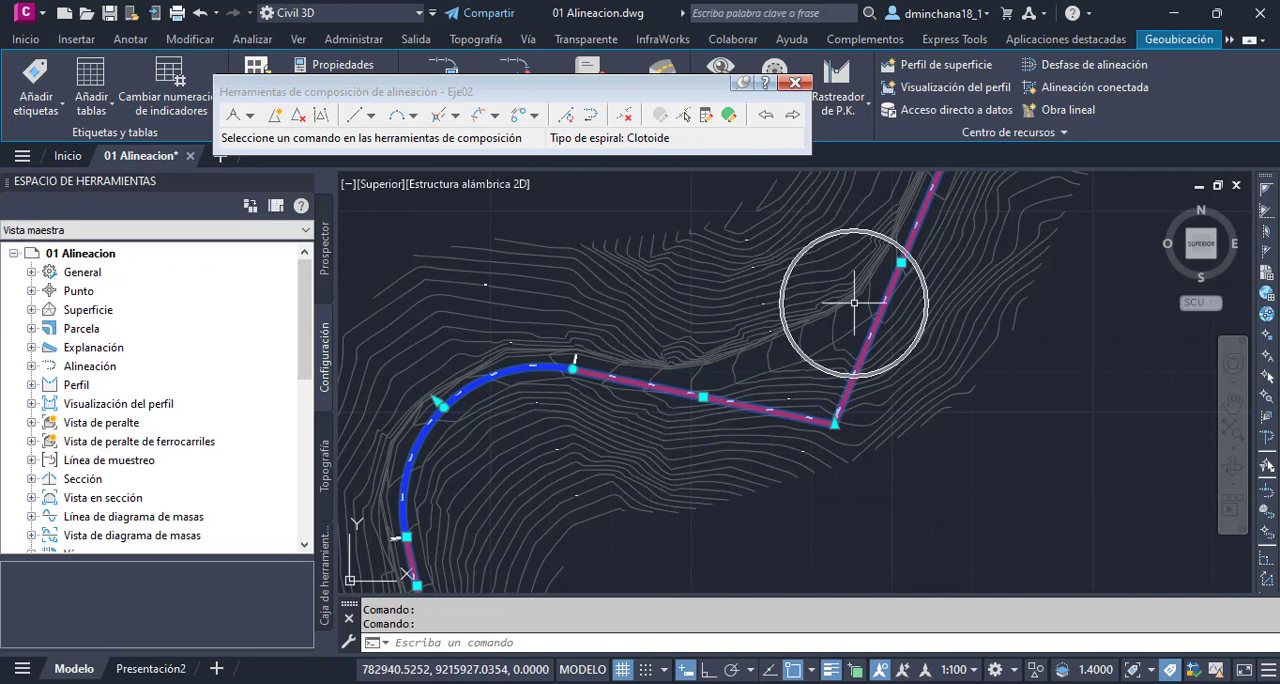
- Start a free curve fillet between two entities on the tangents meeting at the sharp vertex, with a solution angle under 180°
click(414, 117)
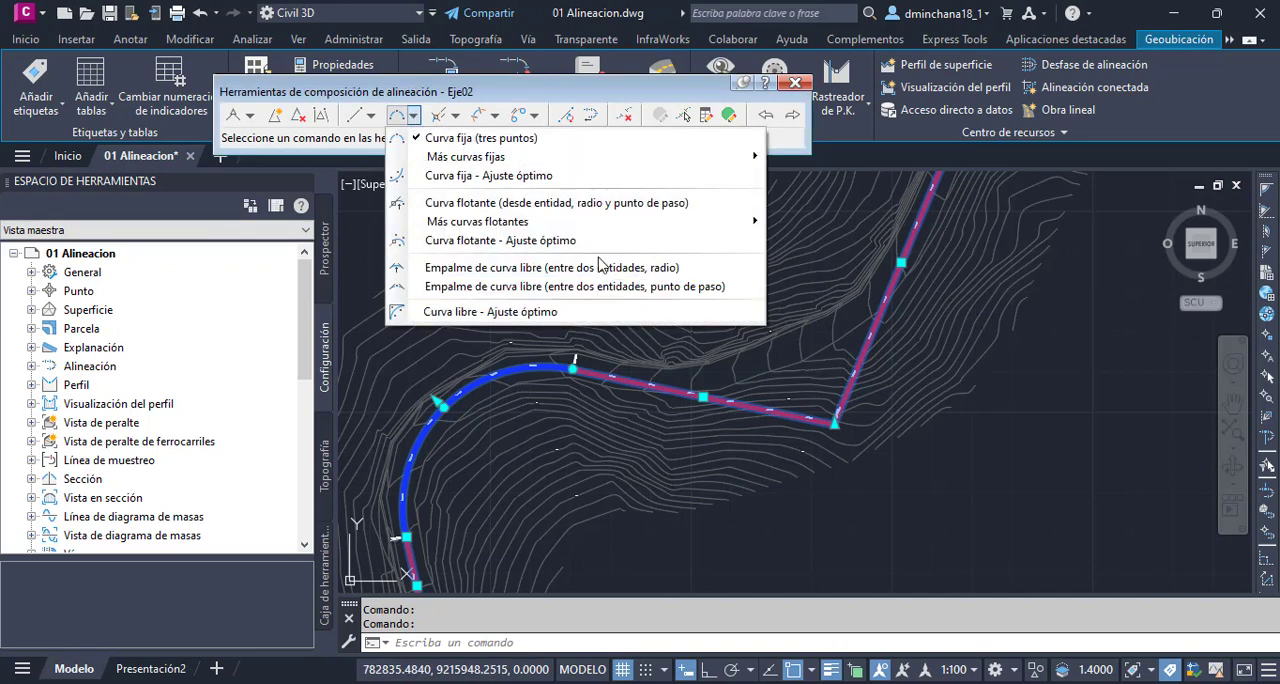
click(662, 268)
click(834, 427)
scroll(834, 427, up, 3)
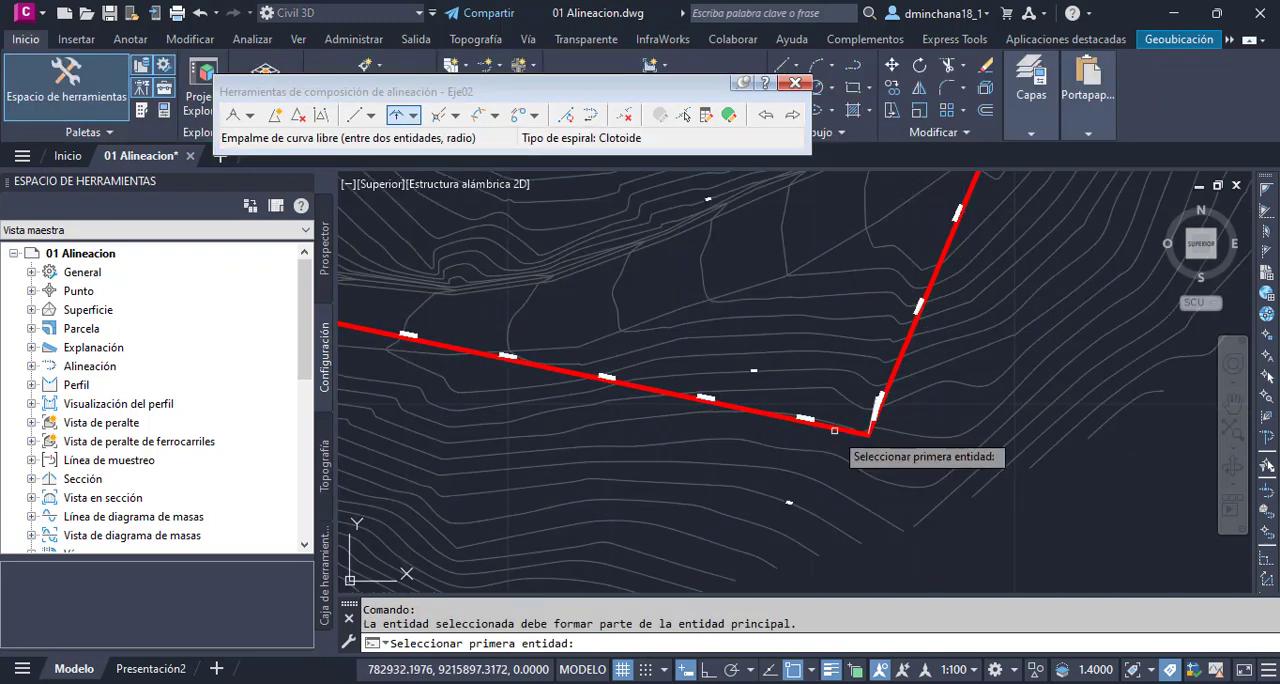
click(834, 427)
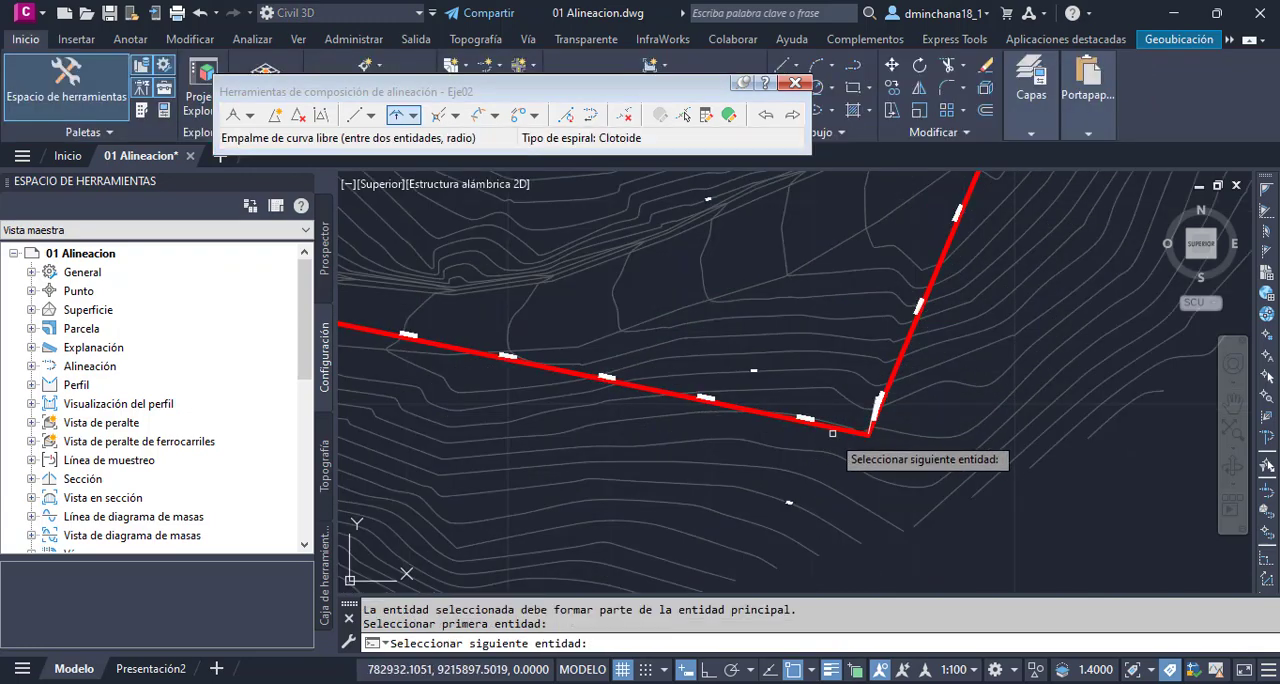
click(912, 328)
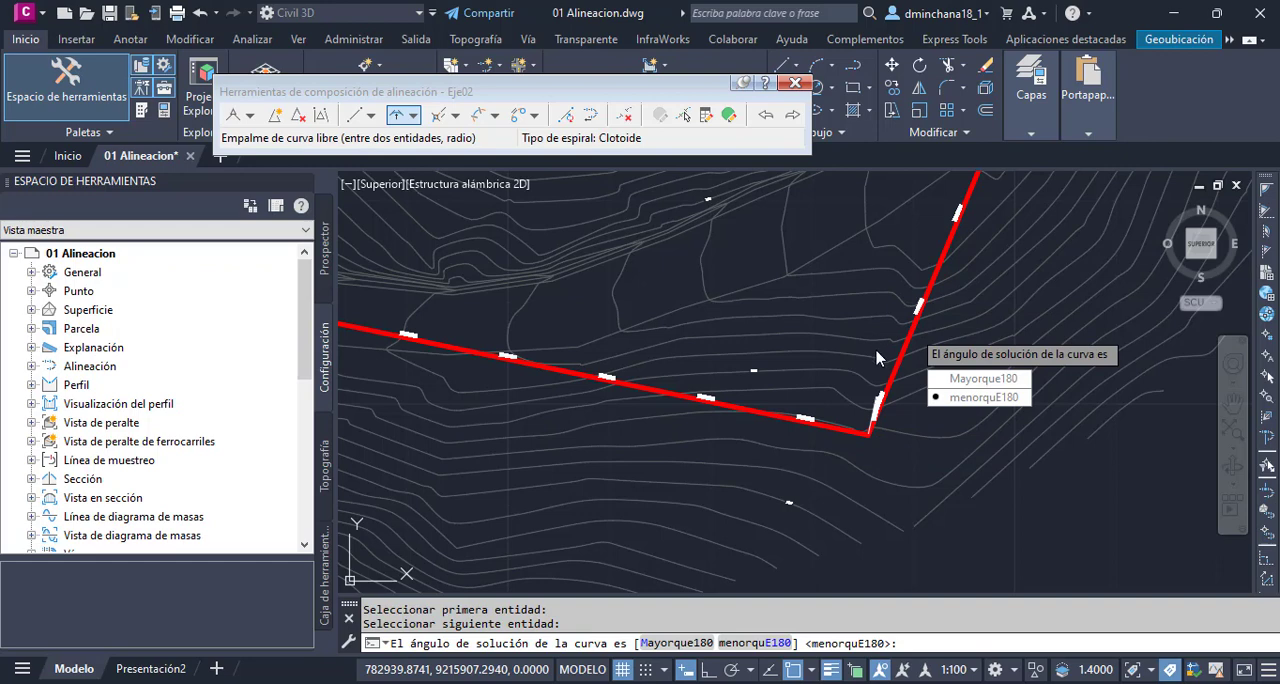
click(985, 397)
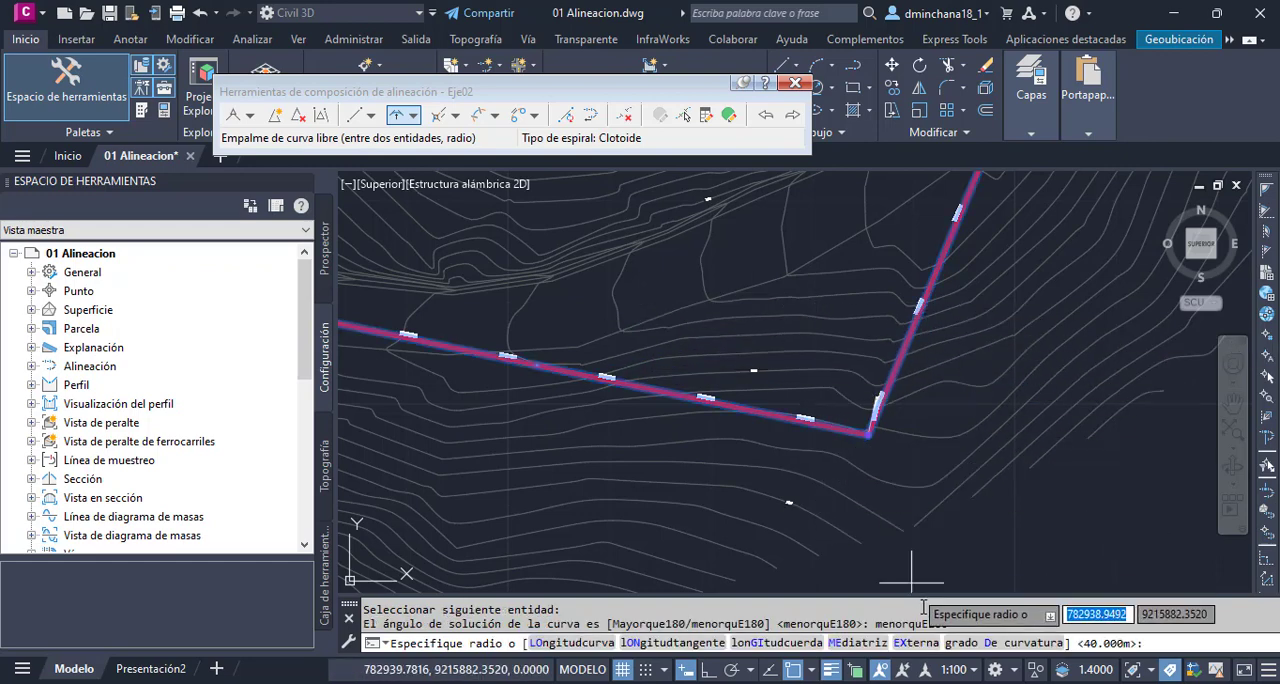
- Define the curve by external distance, measured from the tangents' intersection to a point on the existing road, and end the command
click(915, 643)
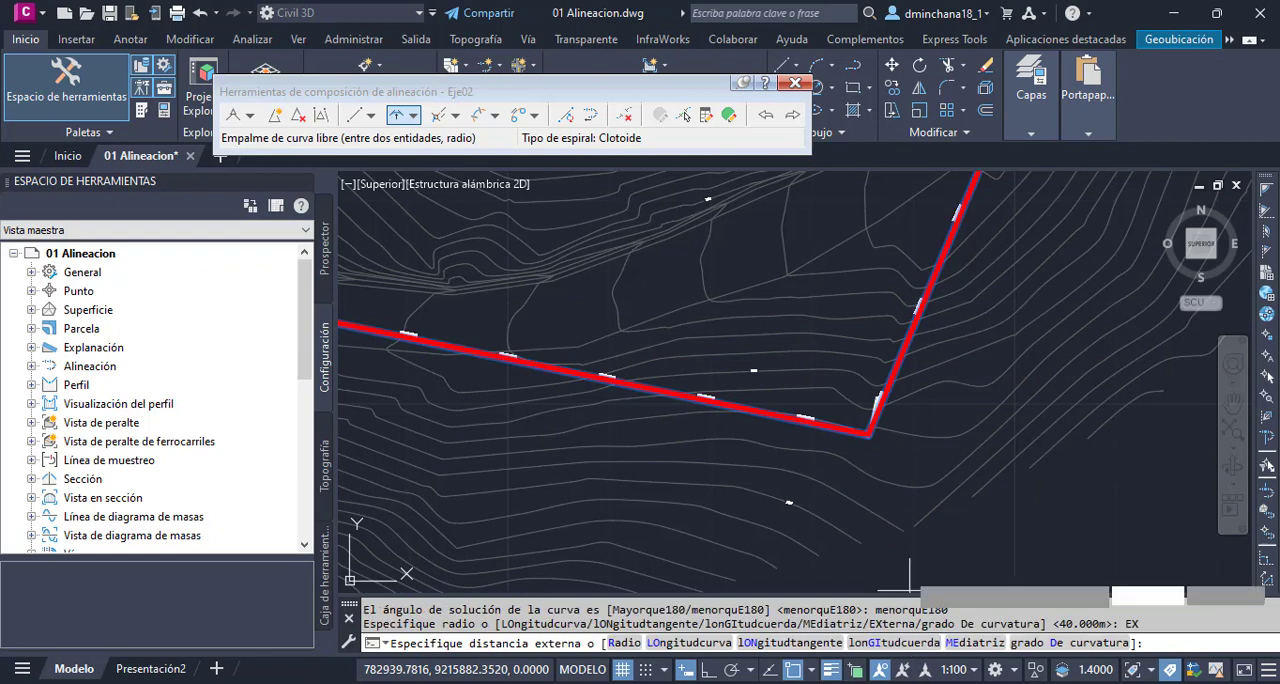
scroll(850, 440, up, 2)
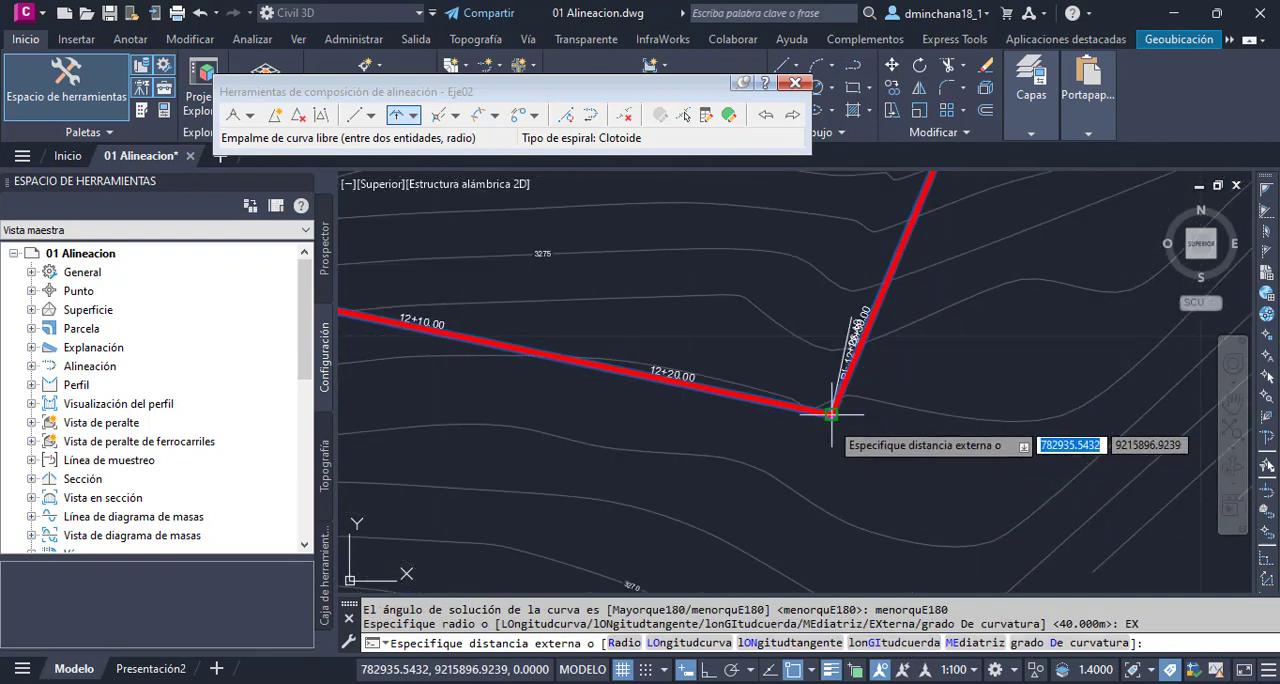
click(832, 413)
scroll(831, 420, down, 2)
scroll(772, 350, down, 2)
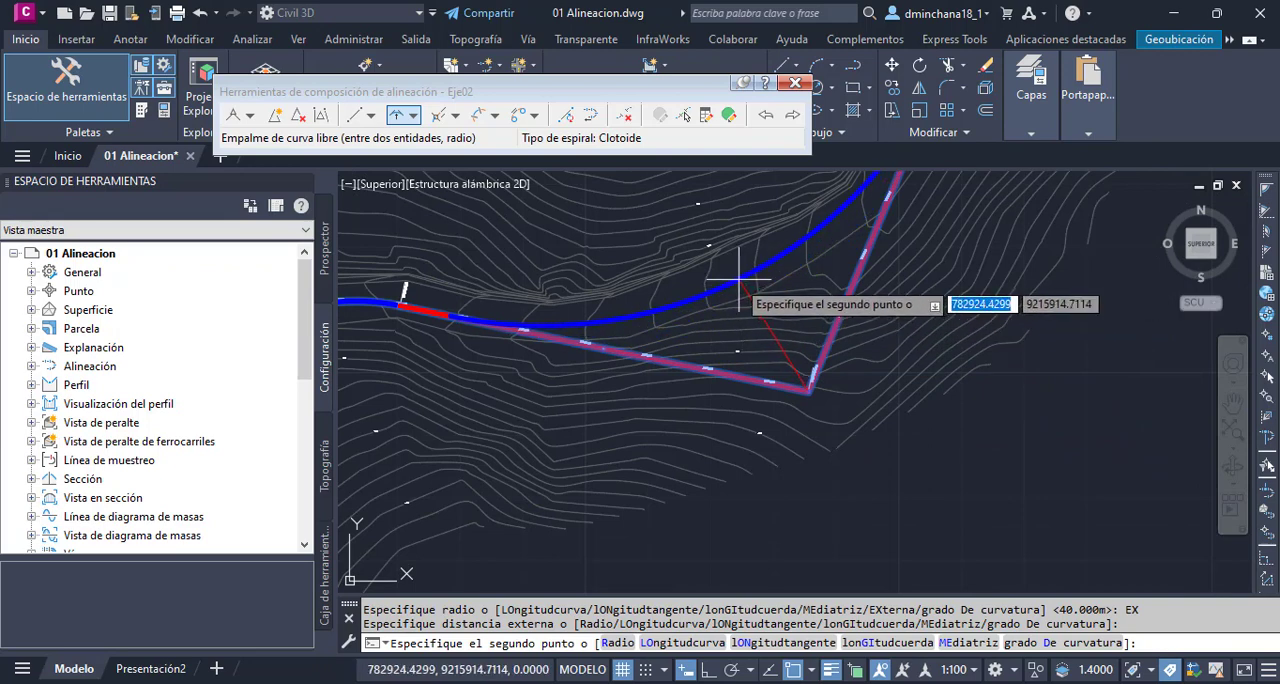
click(740, 288)
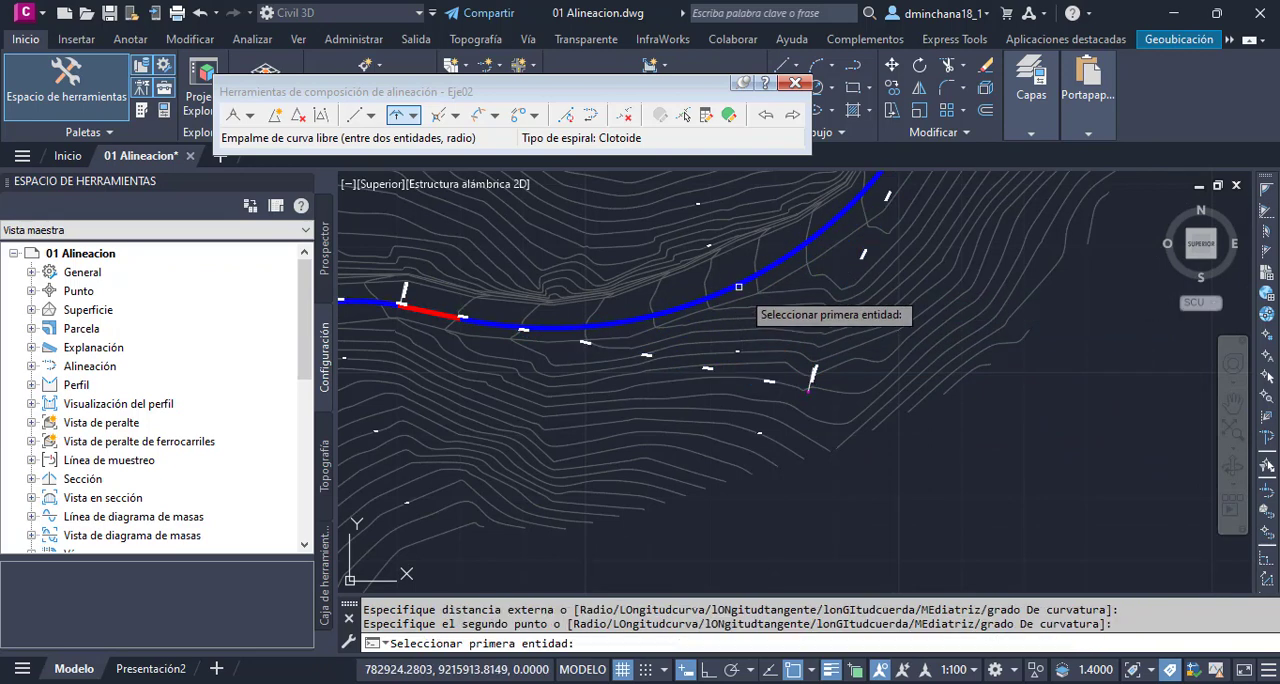
key(Escape)
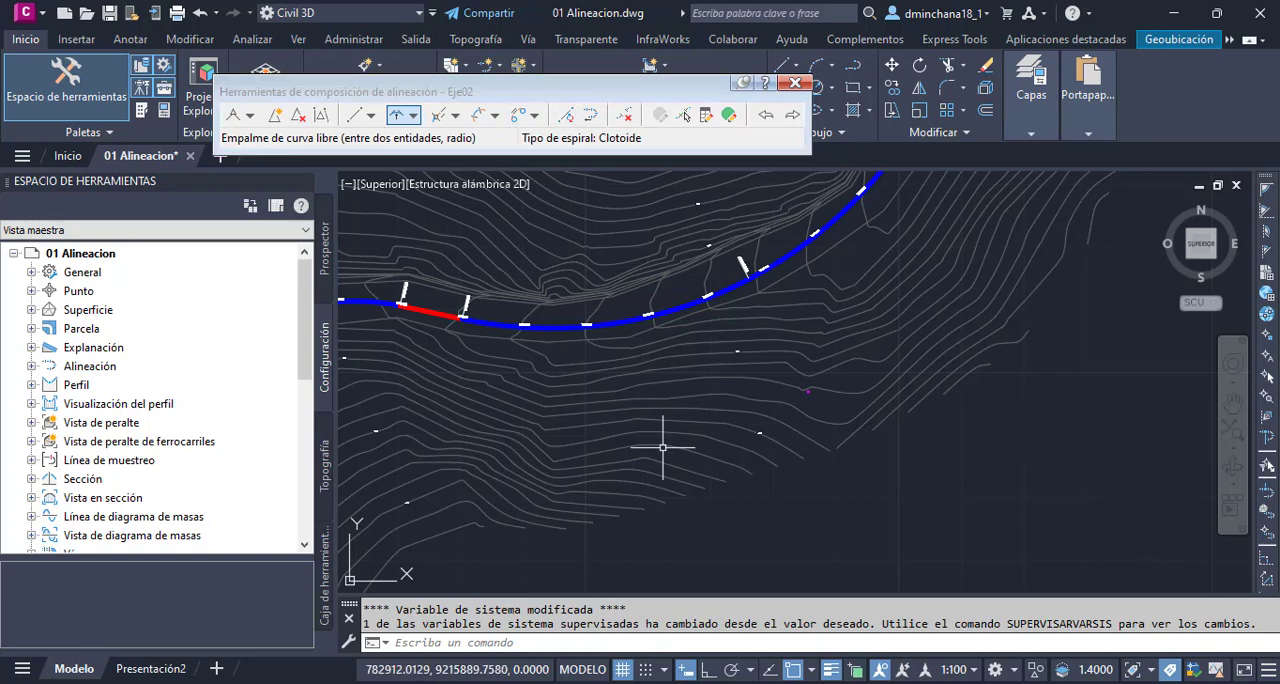
- Undo the last polyline and draw a straight one about 33 m long on the side road beyond the alignment's end
scroll(663, 486, down, 5)
key(ctrl+z)
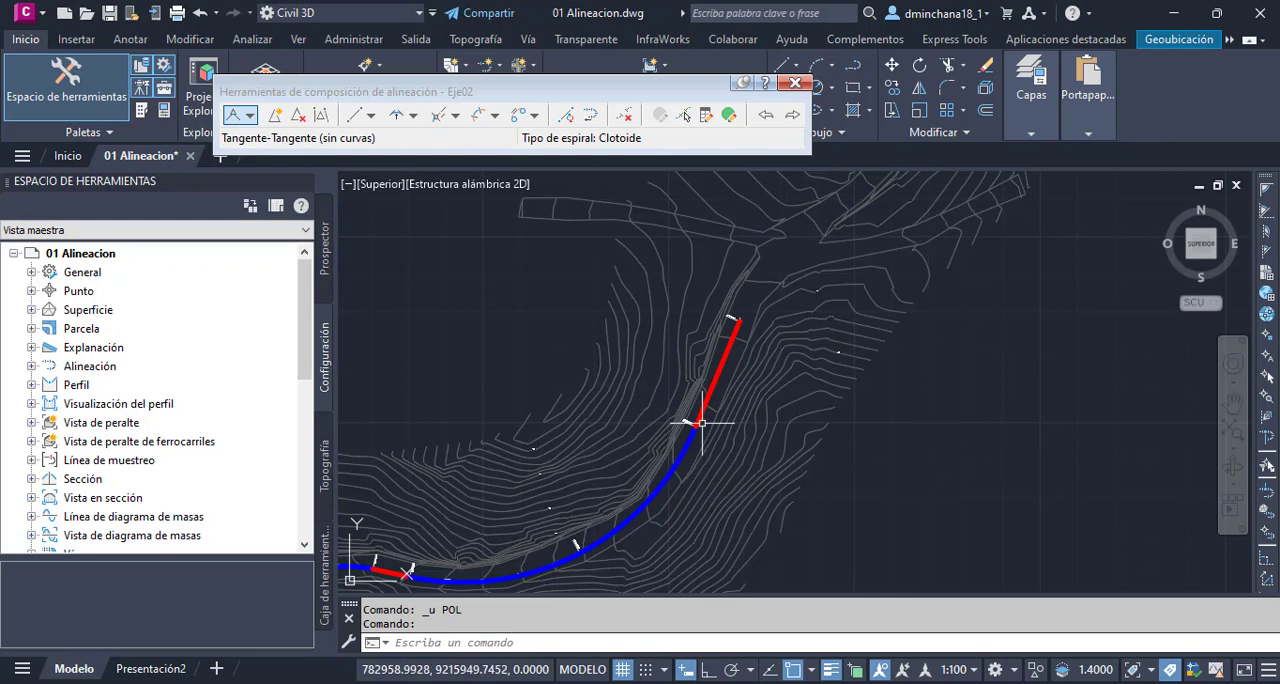
click(853, 67)
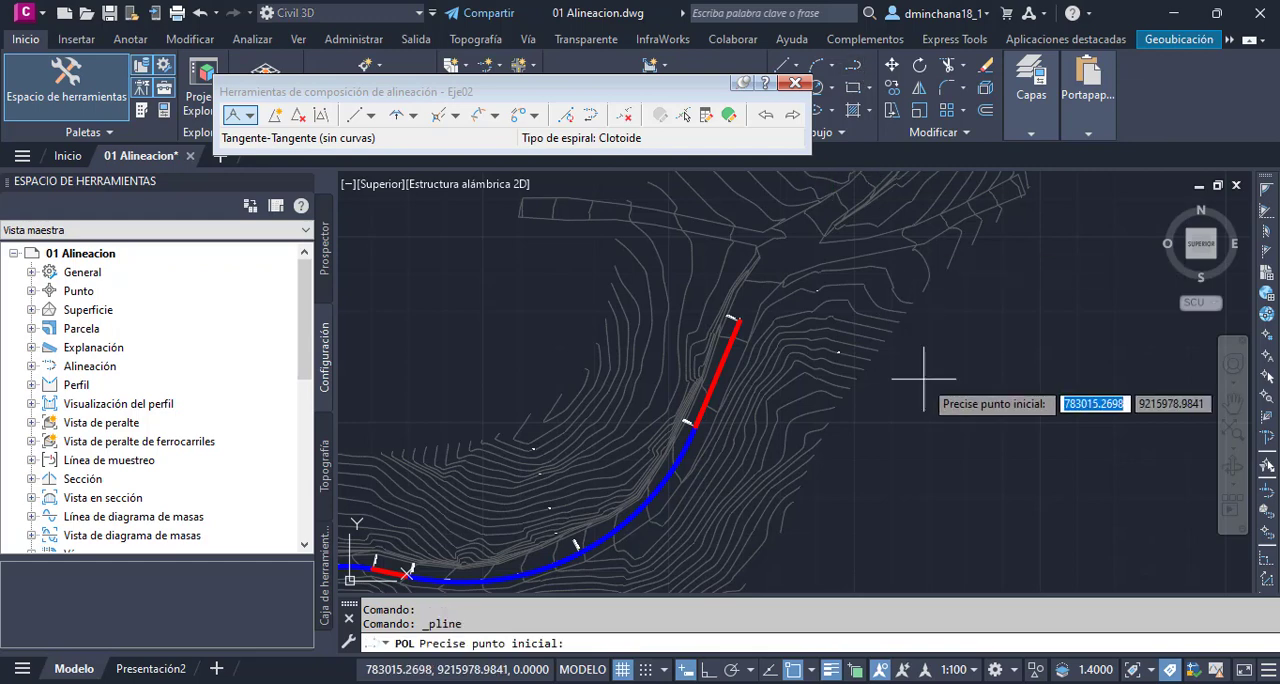
scroll(900, 380, up, 5)
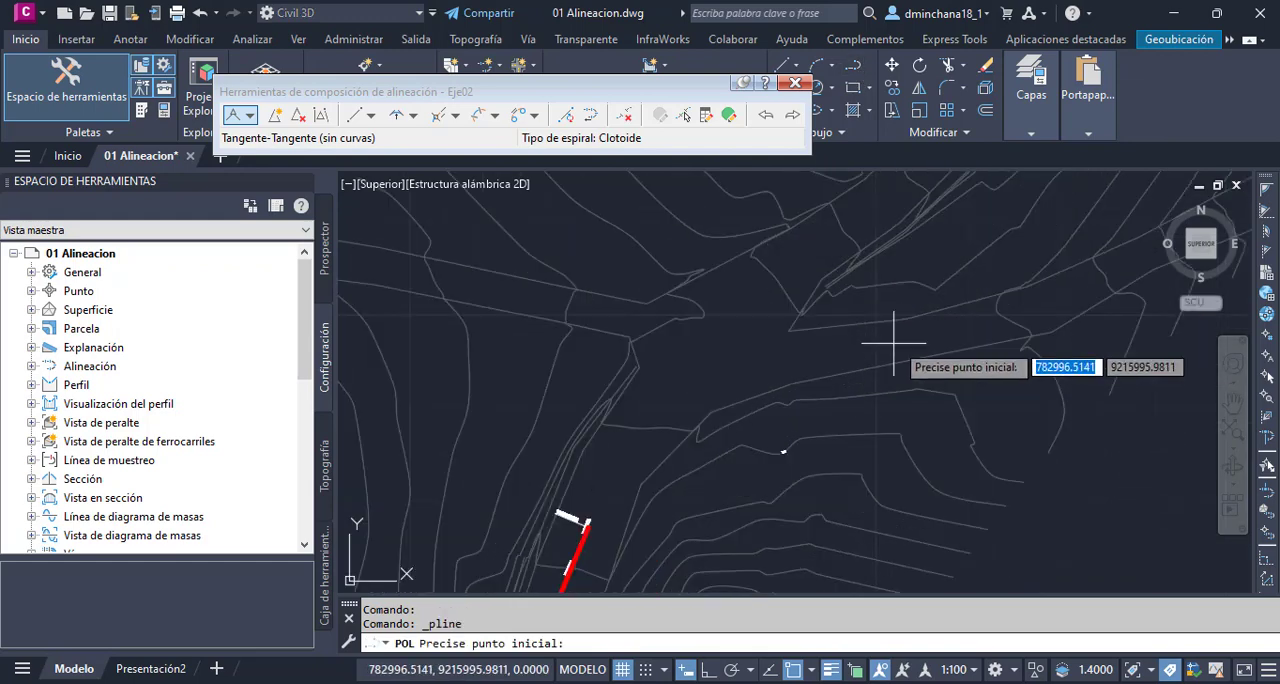
click(988, 326)
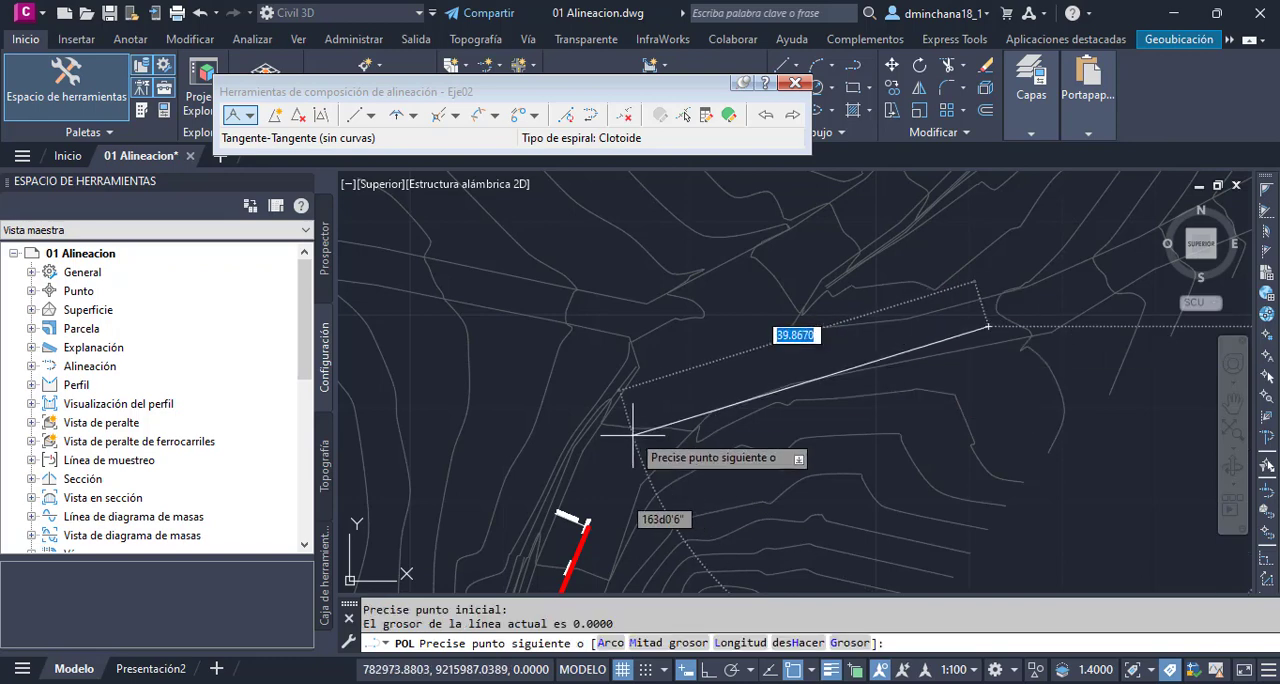
click(680, 371)
key(Return)
scroll(705, 326, down, 2)
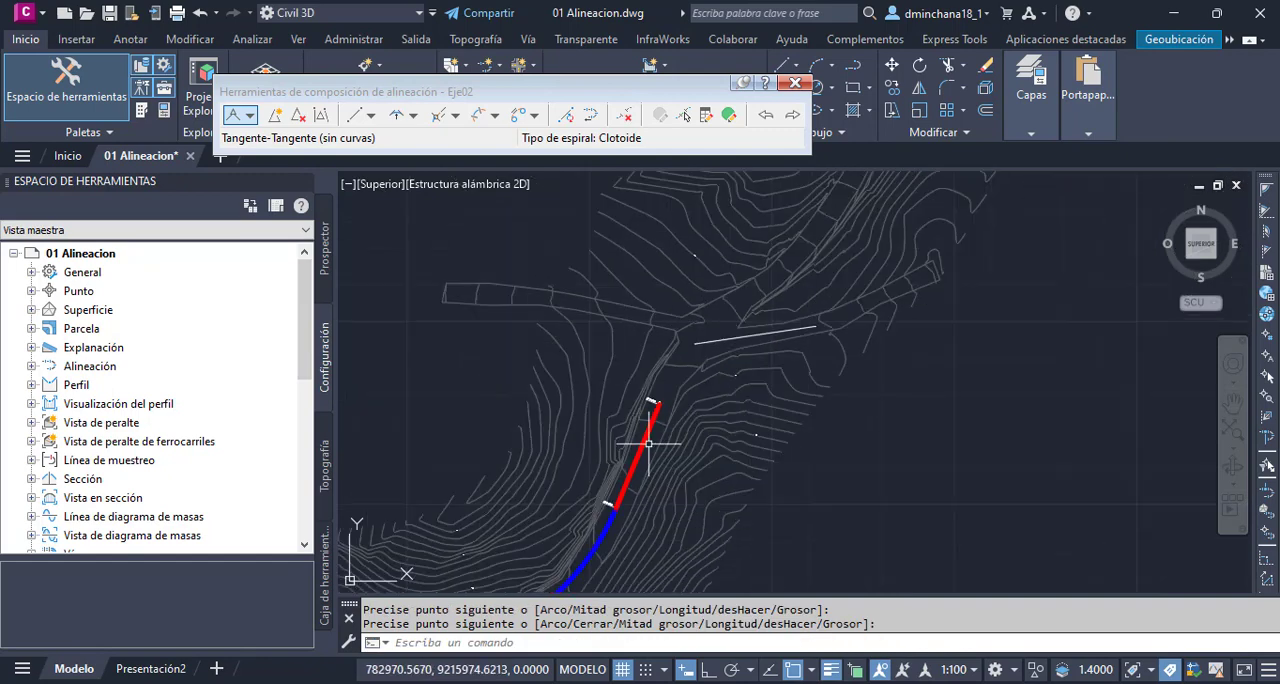
- Draw a straight polyline over the alignment's last tangent, from the end of the curve to the alignment's endpoint
scroll(619, 500, up, 1)
key(Return)
click(613, 516)
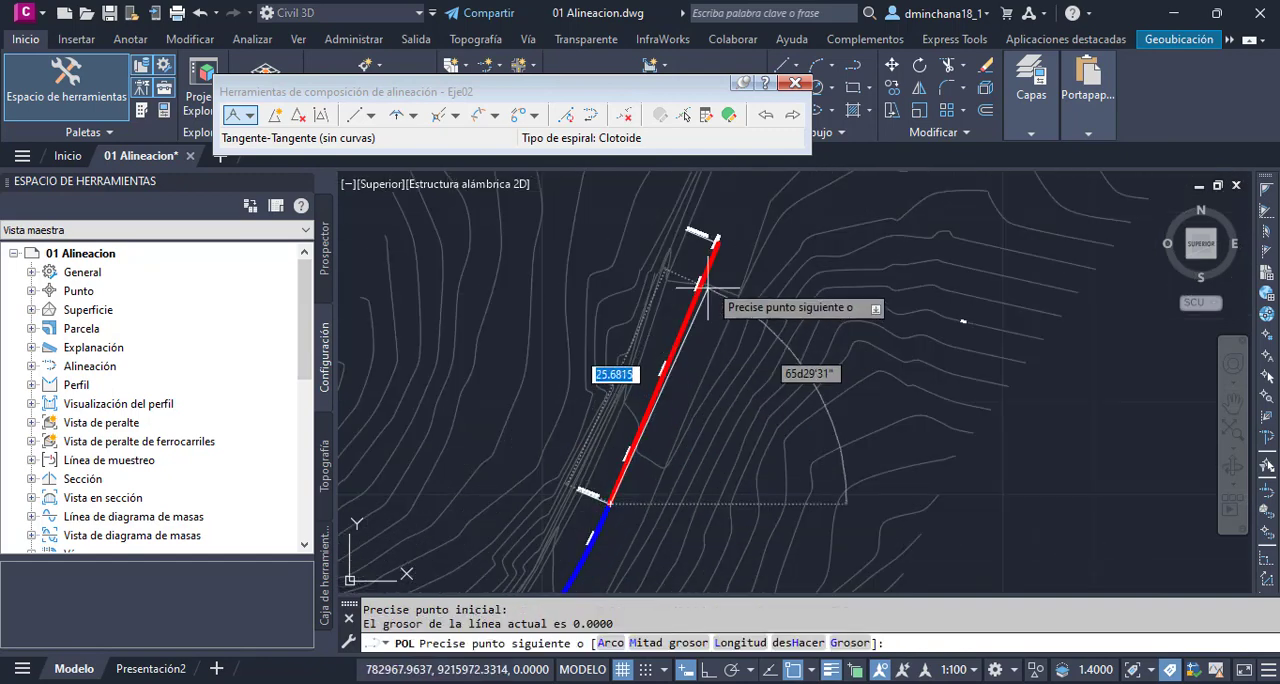
scroll(705, 270, up, 2)
click(702, 274)
key(Return)
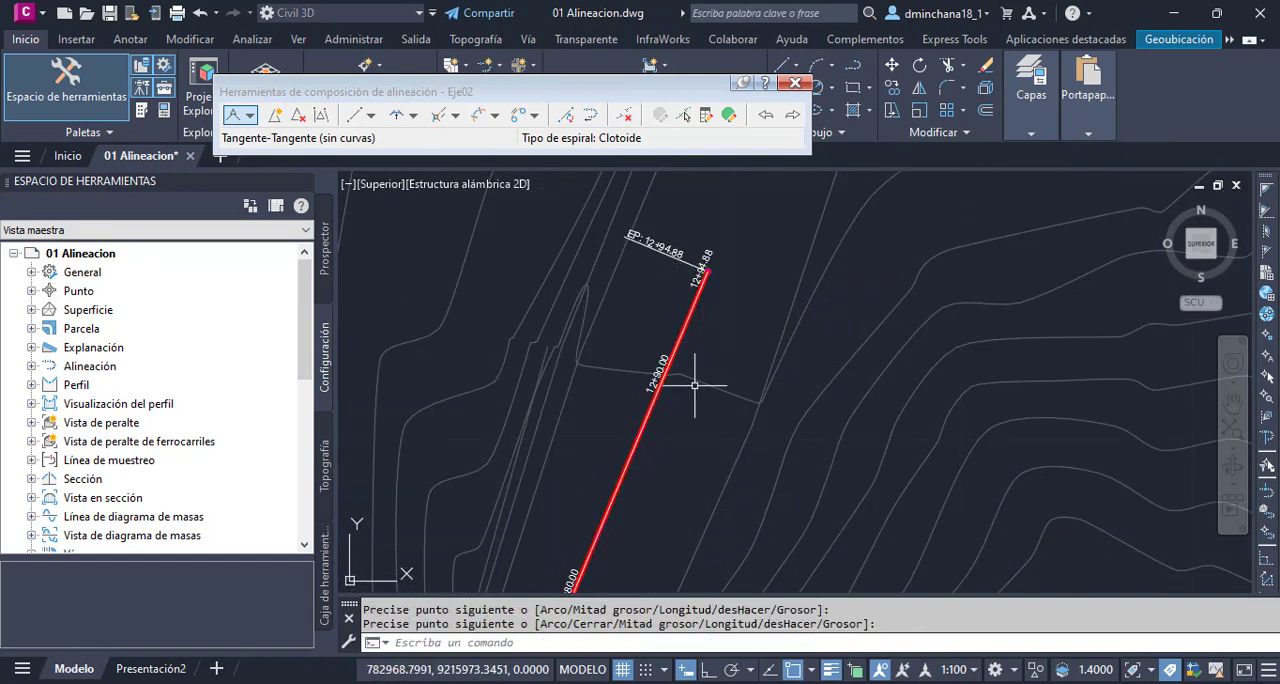
- Fillet the polyline over the last tangent with the side-road polyline, using a radius of 25
scroll(708, 376, down, 2)
click(950, 90)
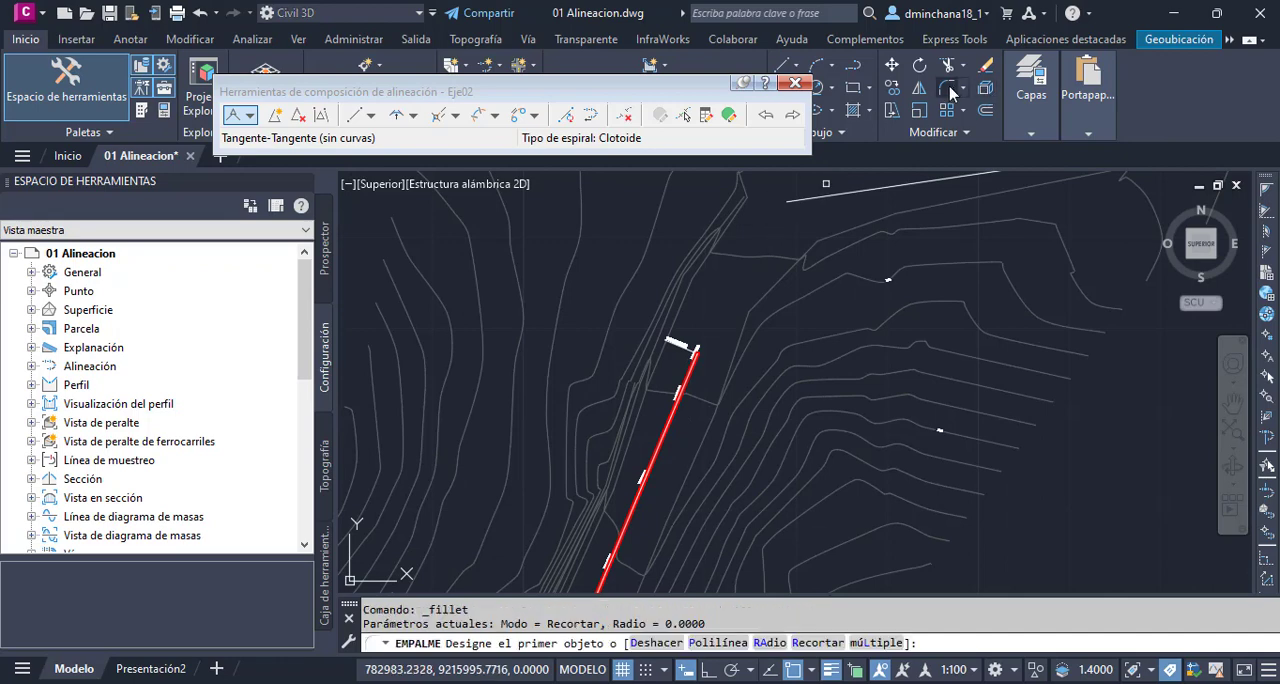
scroll(858, 251, up, 2)
scroll(846, 306, down, 2)
scroll(804, 178, up, 2)
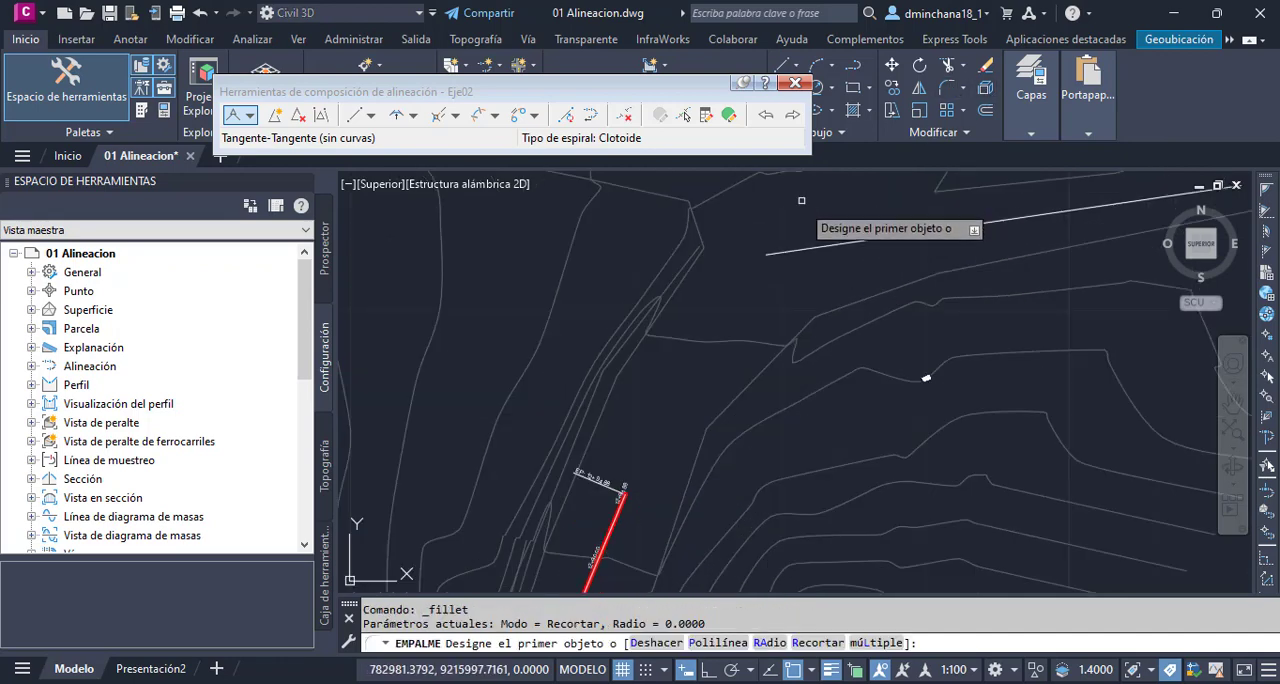
click(770, 643)
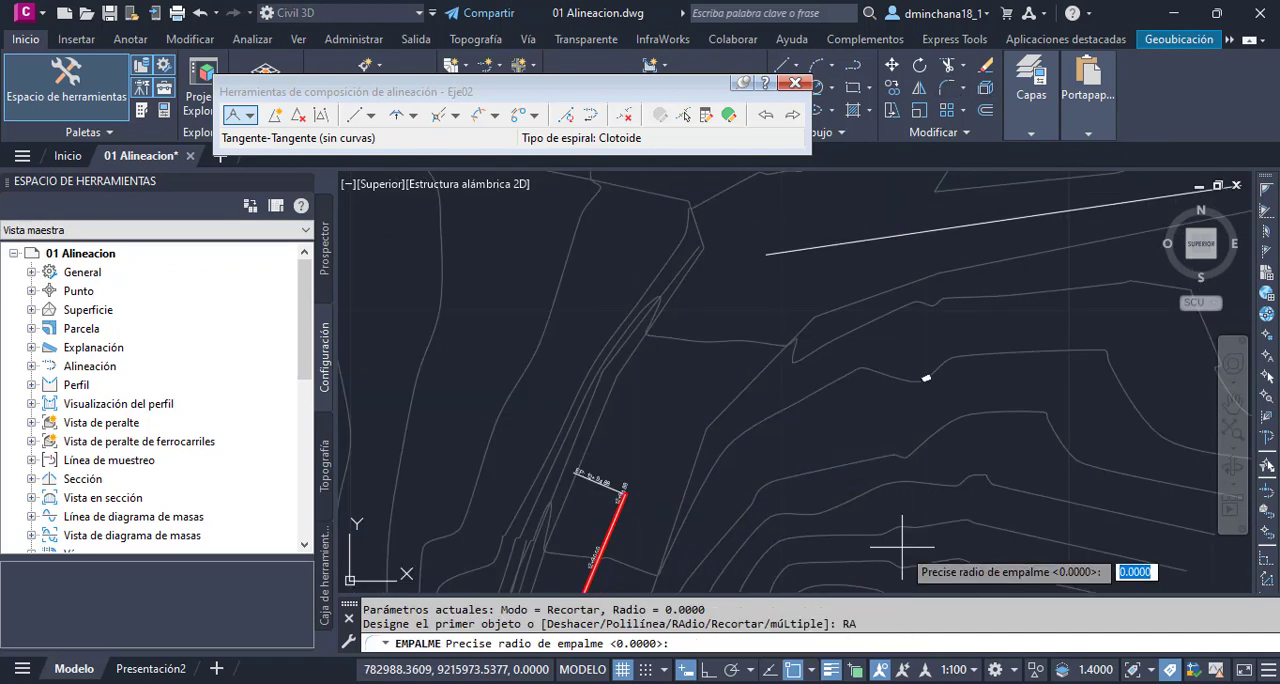
text(30)
key(Return)
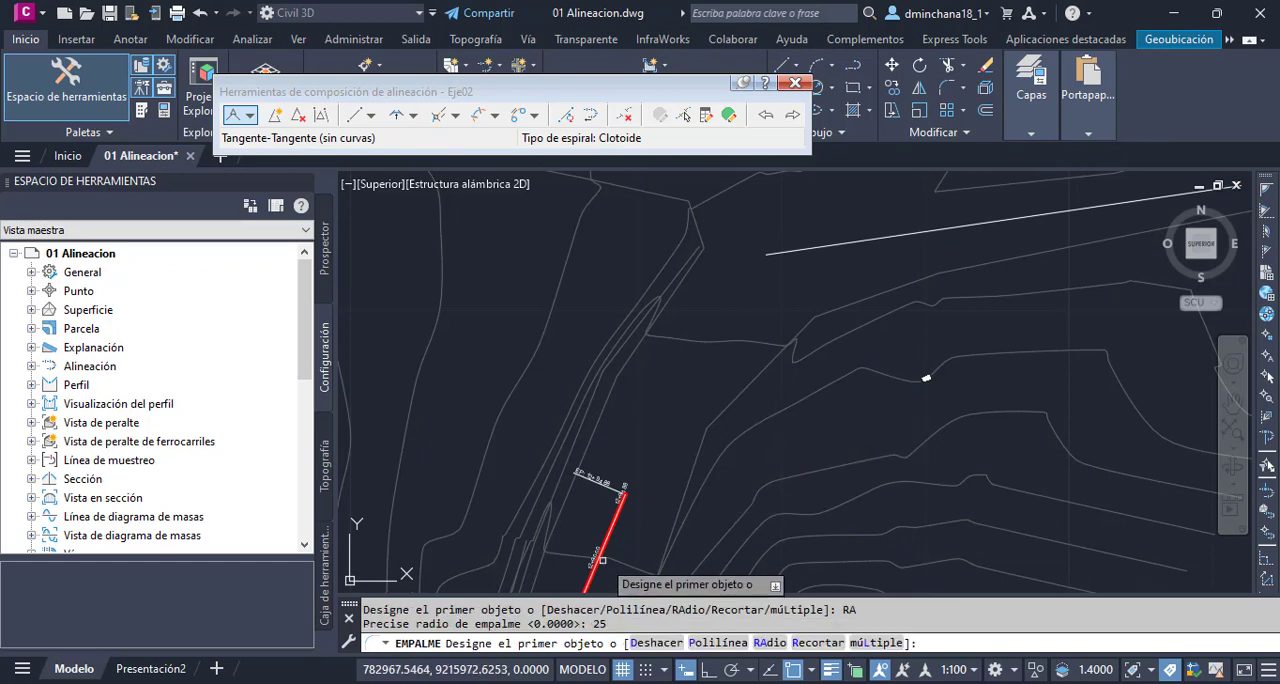
click(610, 528)
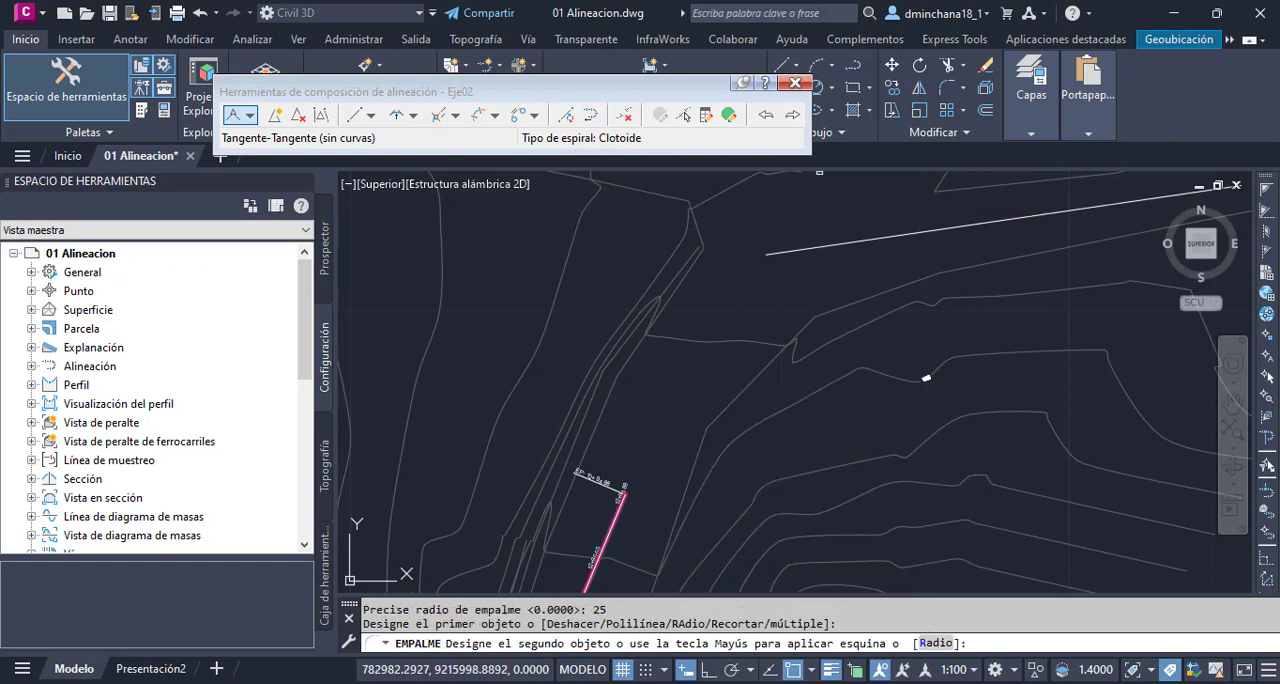
click(812, 248)
scroll(775, 272, down, 1)
scroll(728, 366, down, 1)
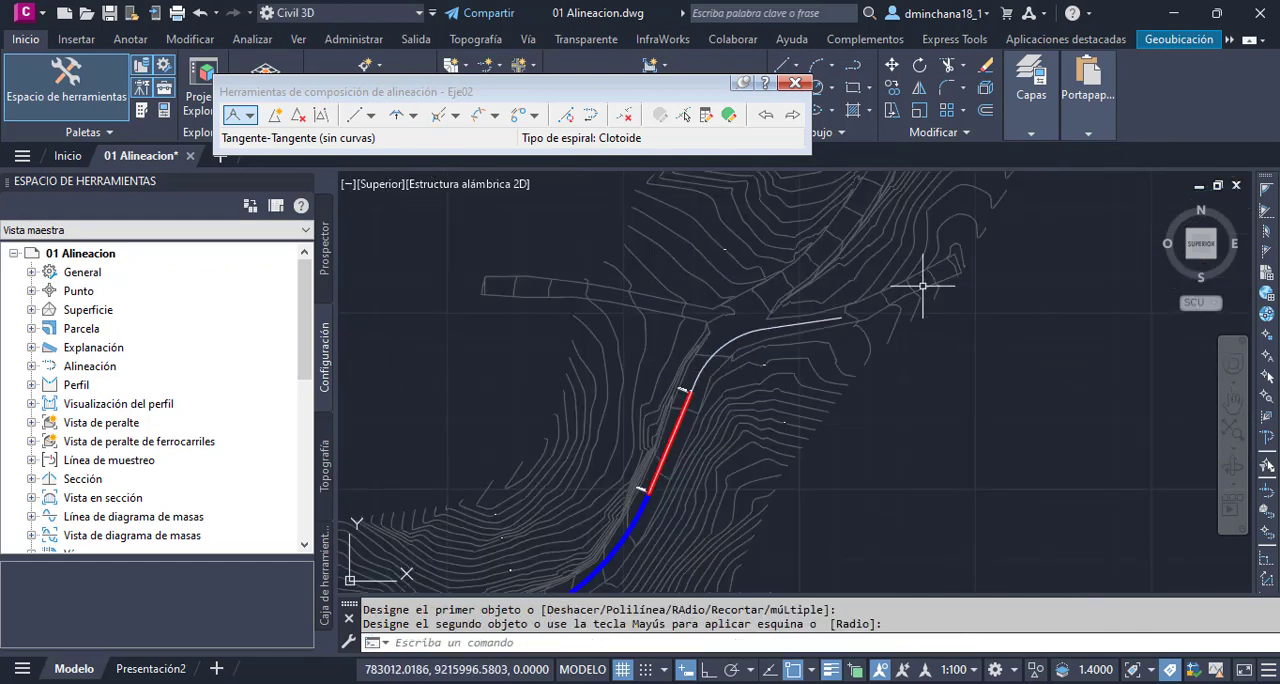
scroll(950, 268, down, 1)
scroll(956, 264, up, 1)
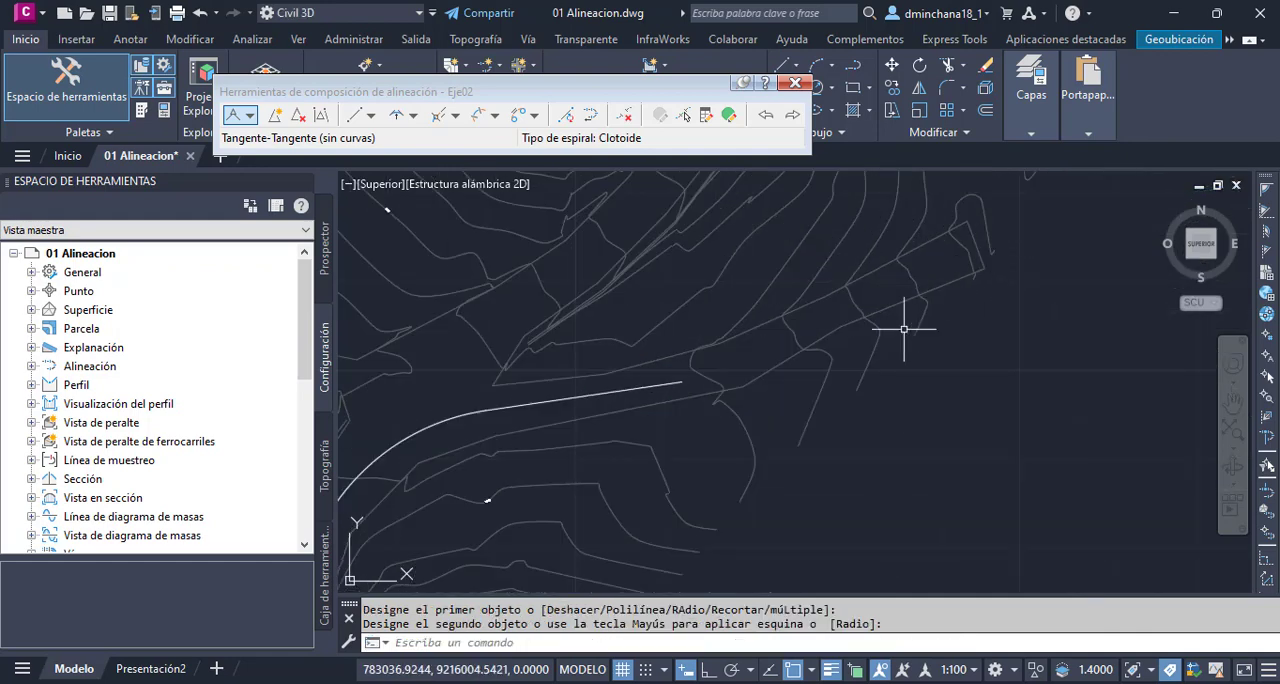
- Draw a straight polyline about 27 m long along the middle of the side road's final stretch, up to its far end
click(855, 68)
click(755, 357)
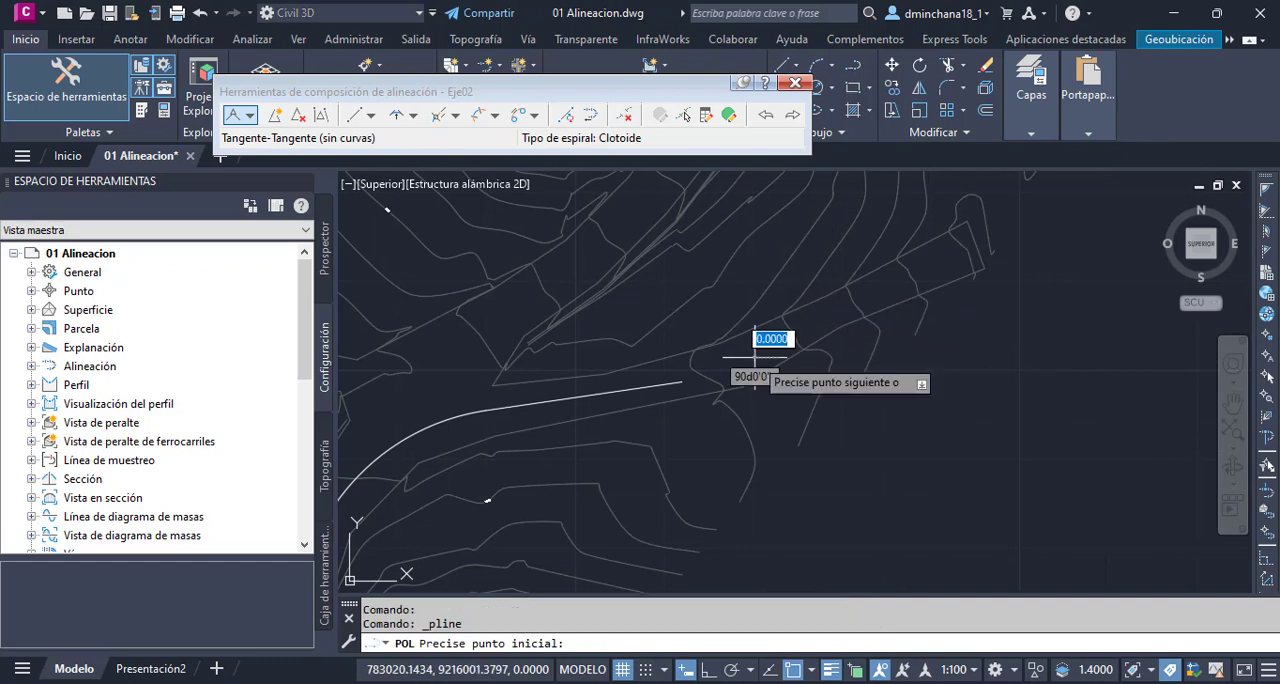
scroll(978, 252, up, 4)
click(970, 236)
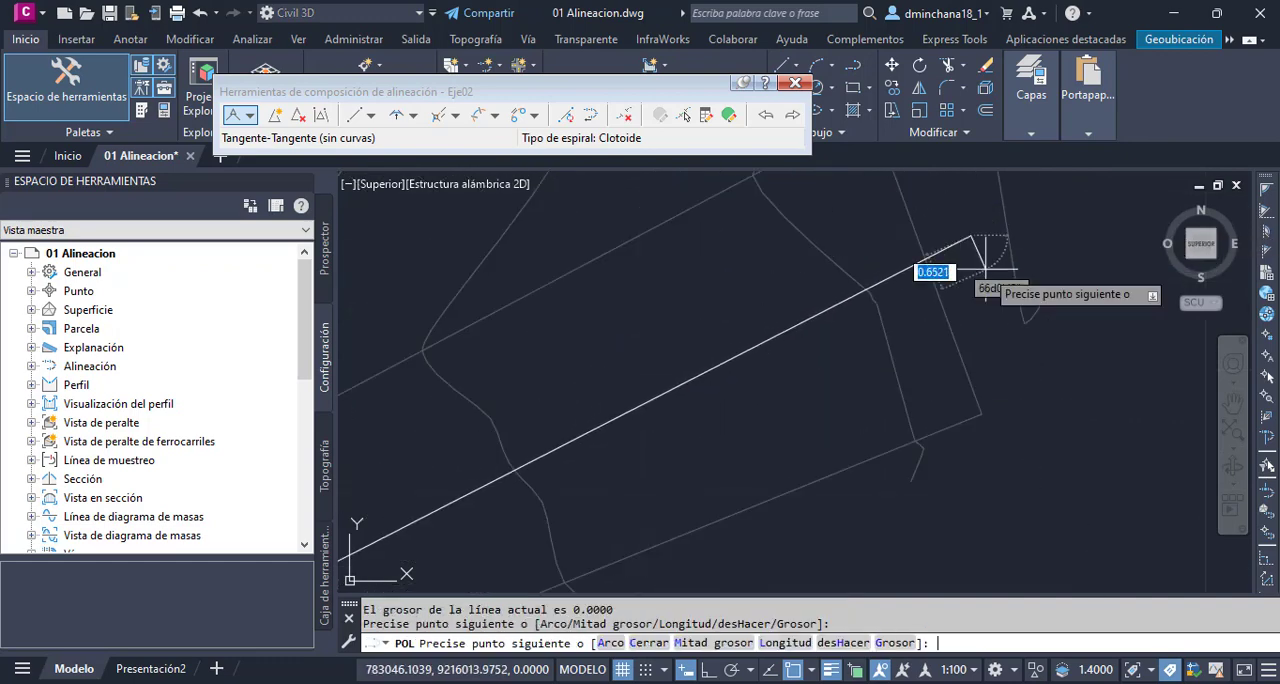
key(Return)
scroll(955, 260, down, 6)
- Fillet the existing side-road polyline with the new straight one, using a radius of 25
click(946, 88)
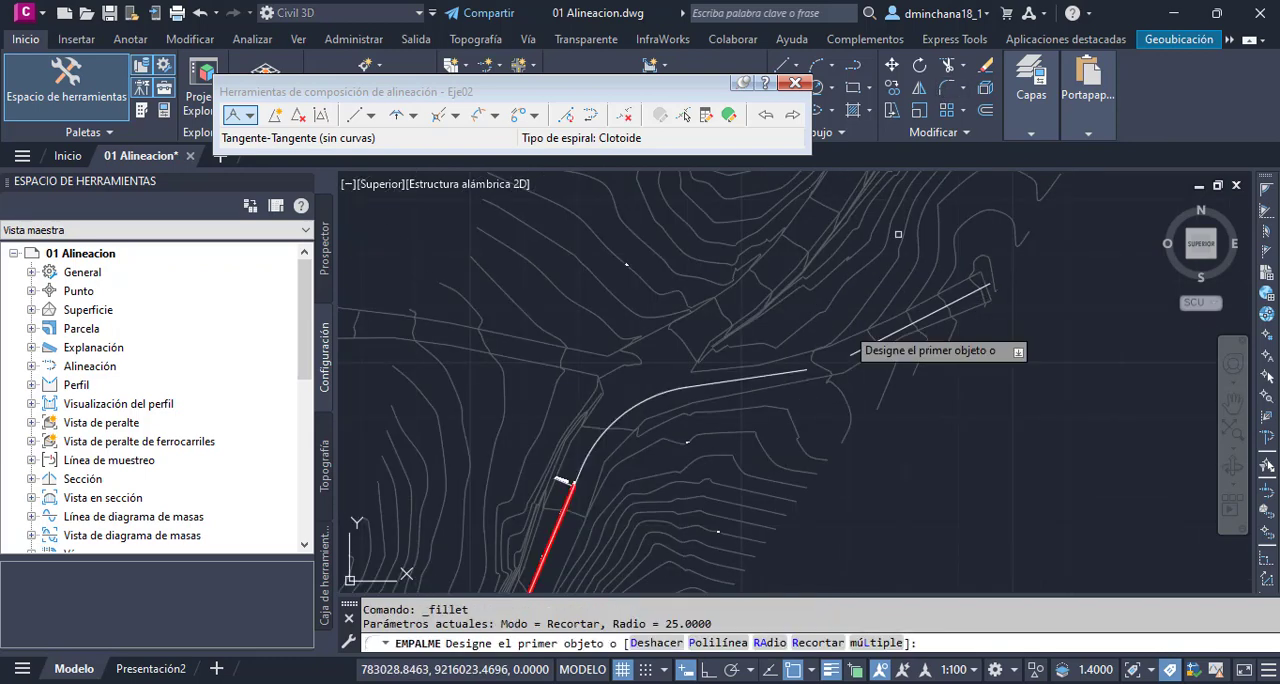
scroll(790, 376, up, 3)
click(762, 386)
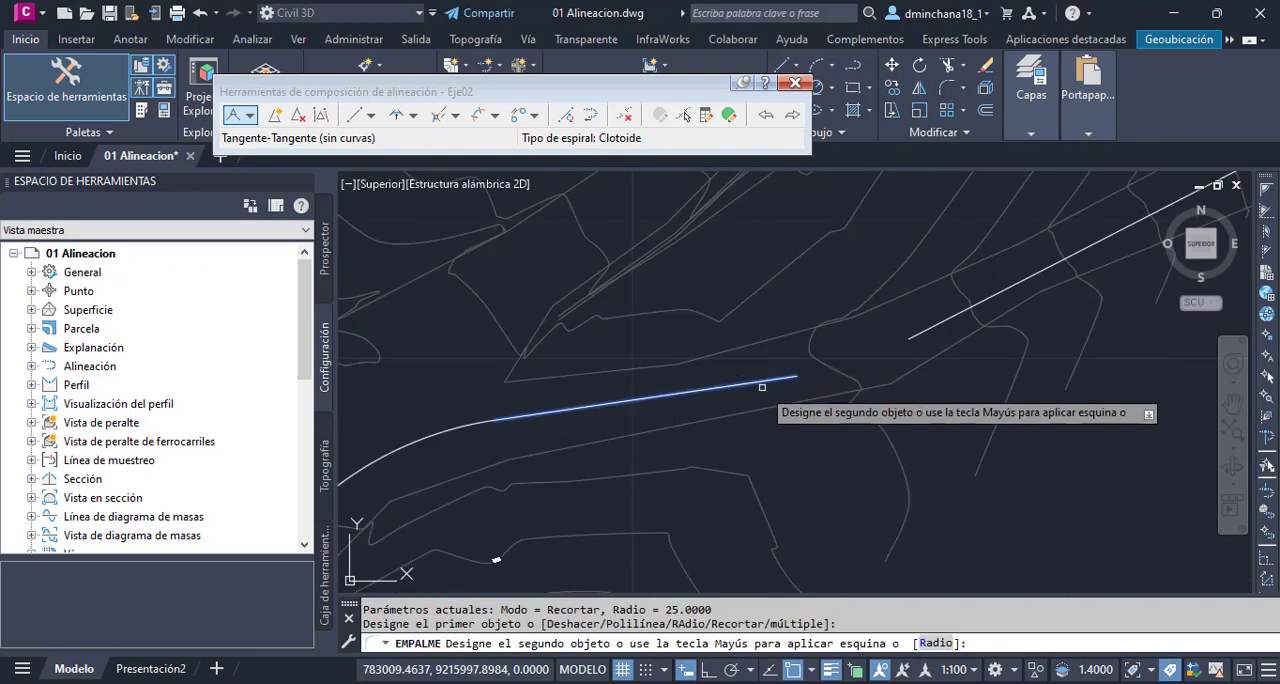
click(927, 330)
scroll(843, 370, down, 2)
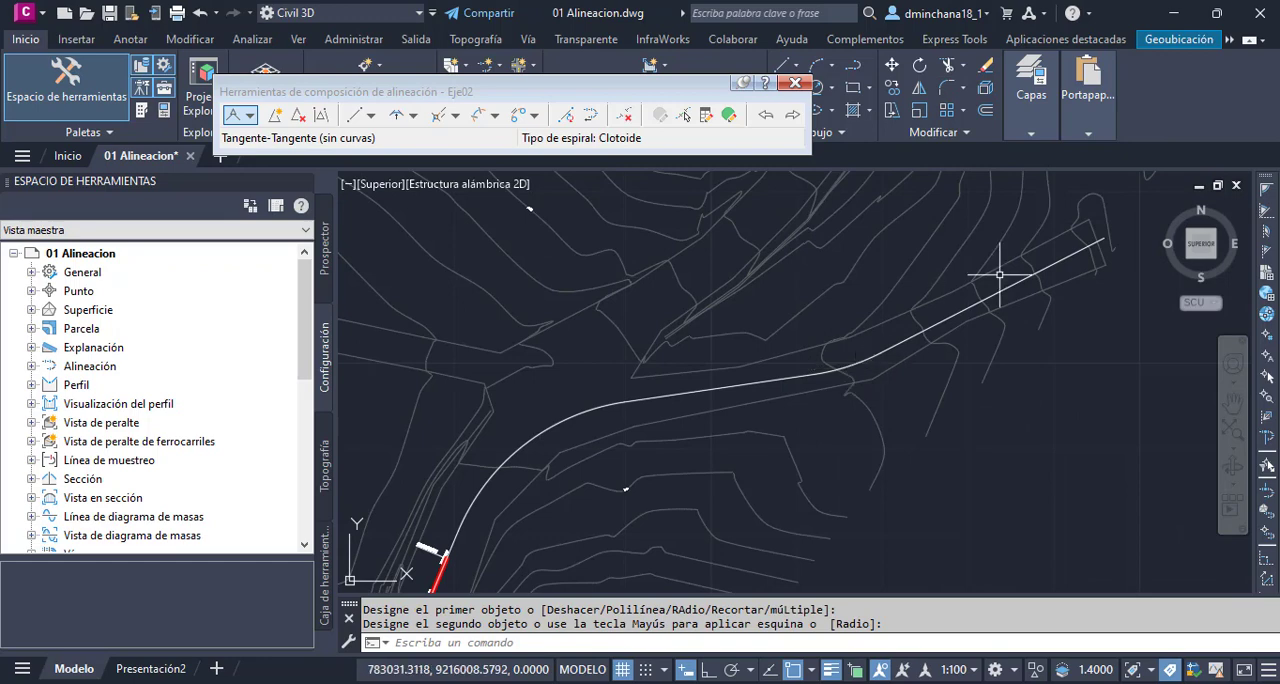
scroll(885, 352, down, 2)
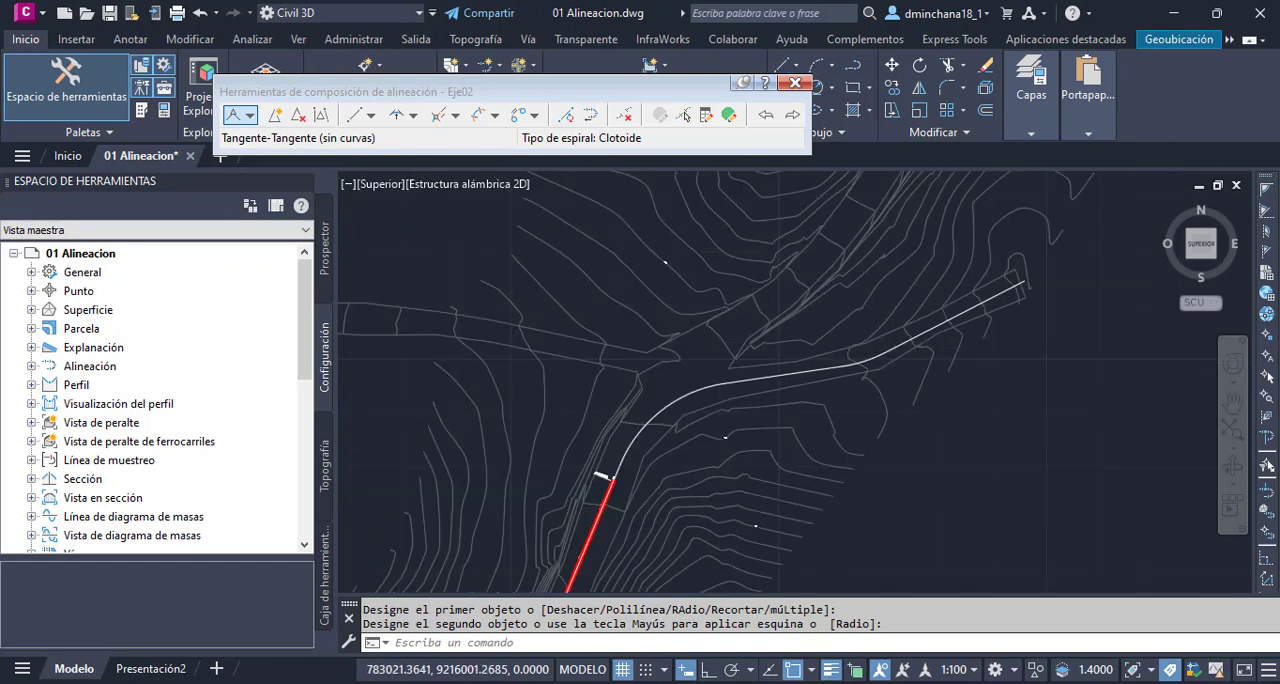
- Explode the joined polyline that continues the alignment into separate lines and arcs
scroll(845, 350, up, 1)
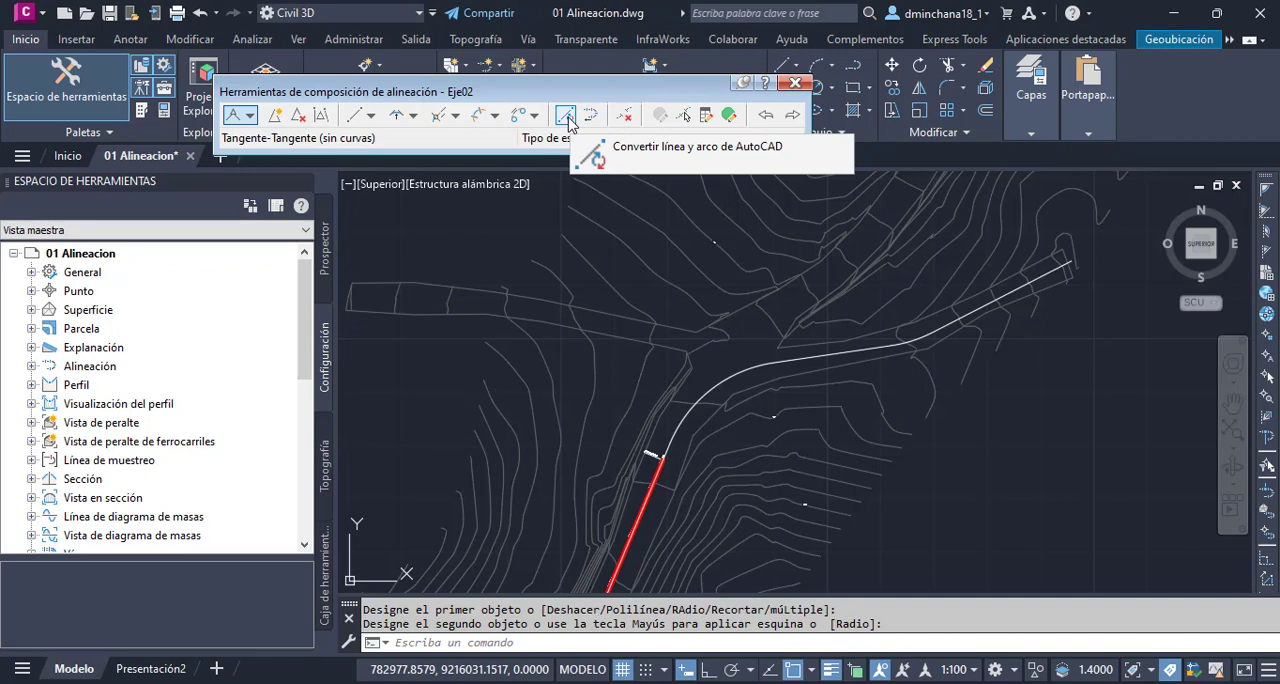
click(566, 116)
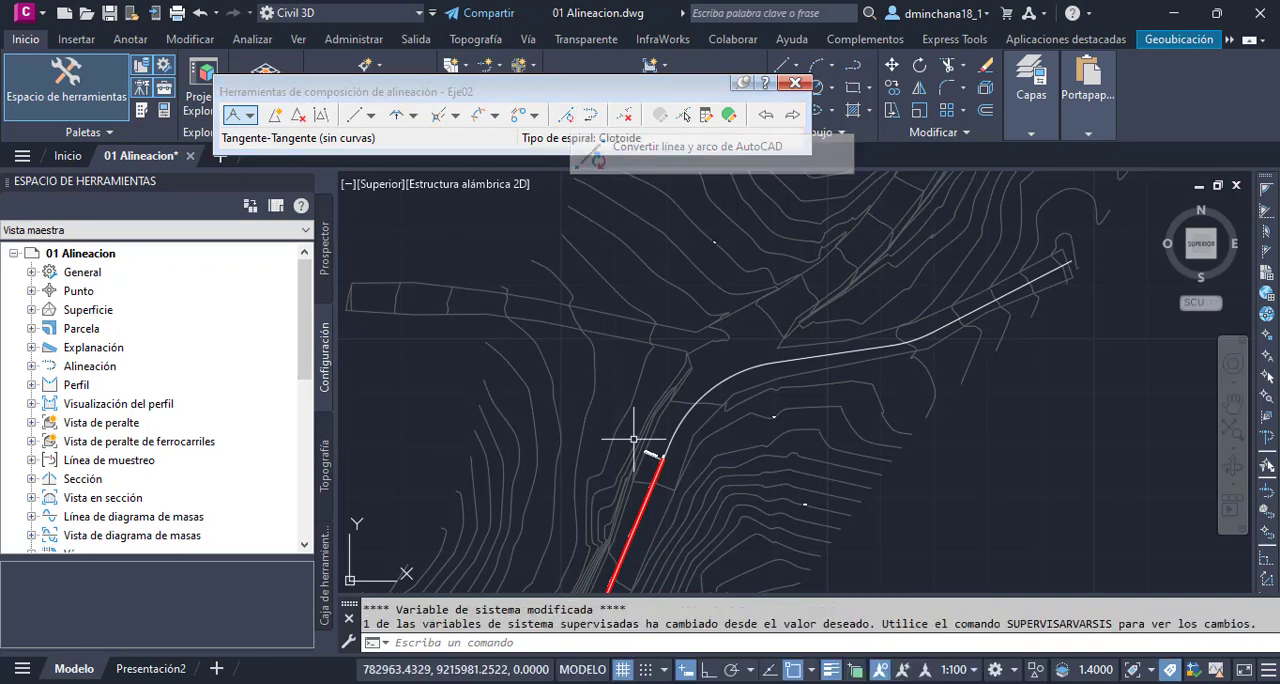
click(811, 352)
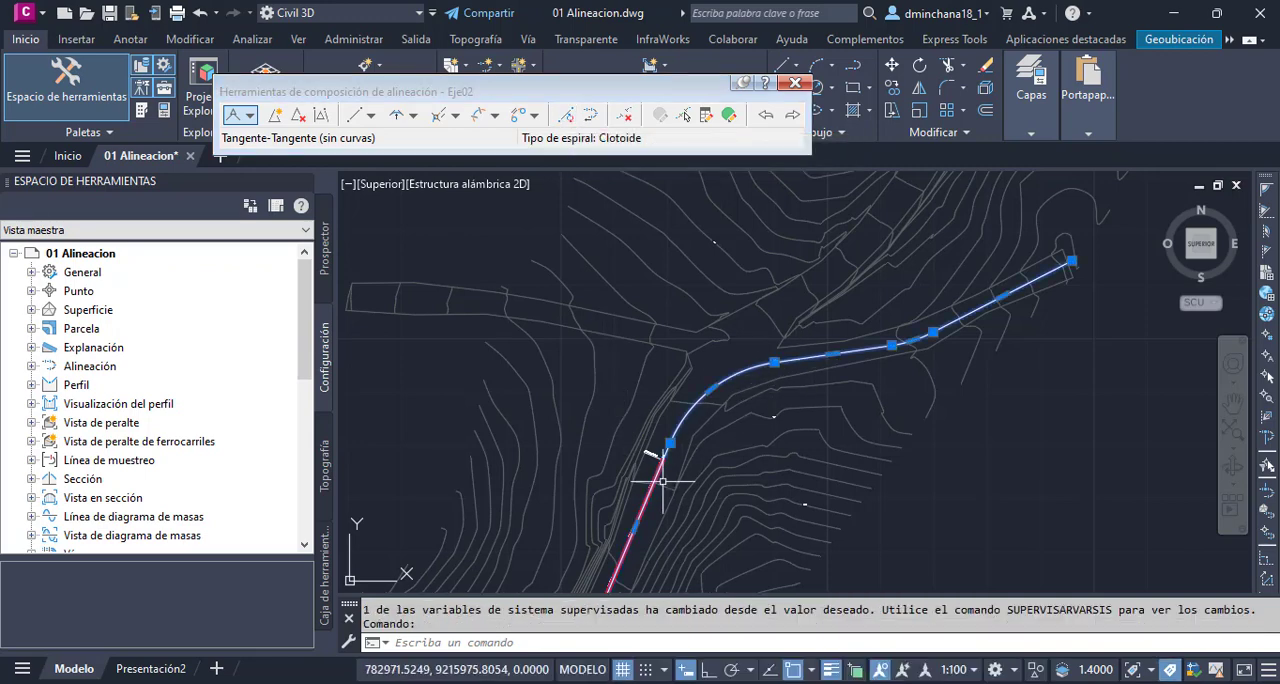
scroll(703, 430, down, 2)
scroll(646, 510, up, 2)
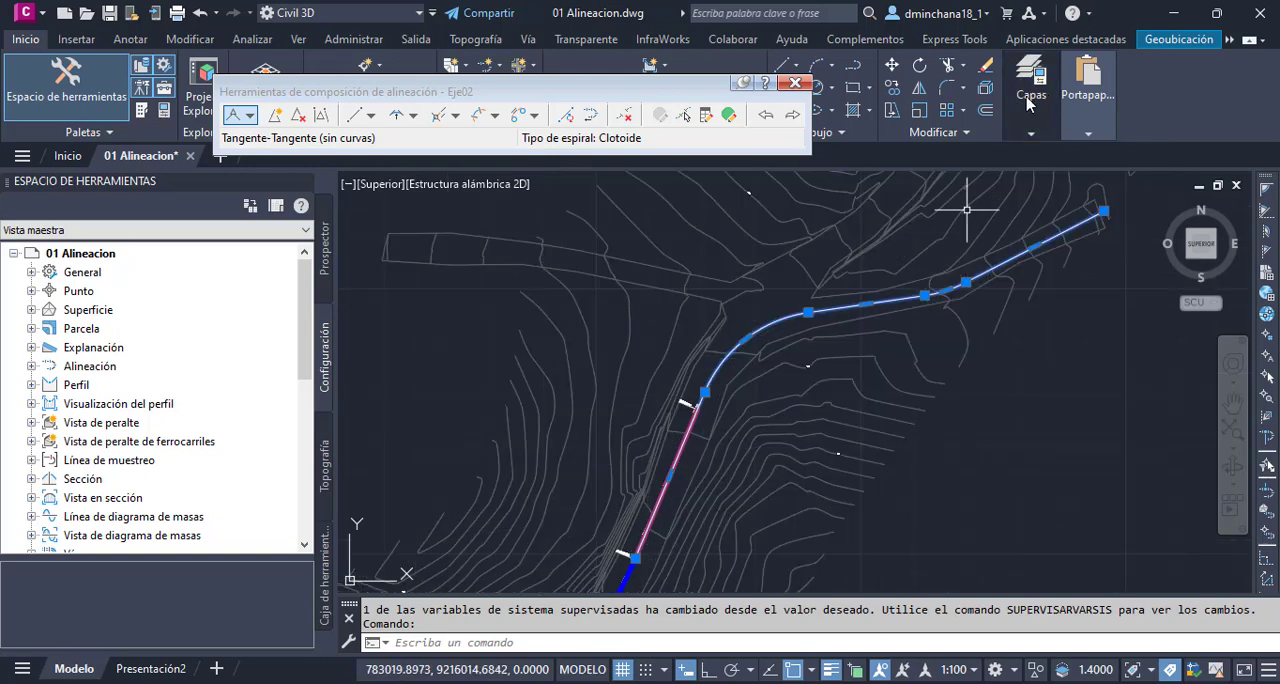
click(985, 87)
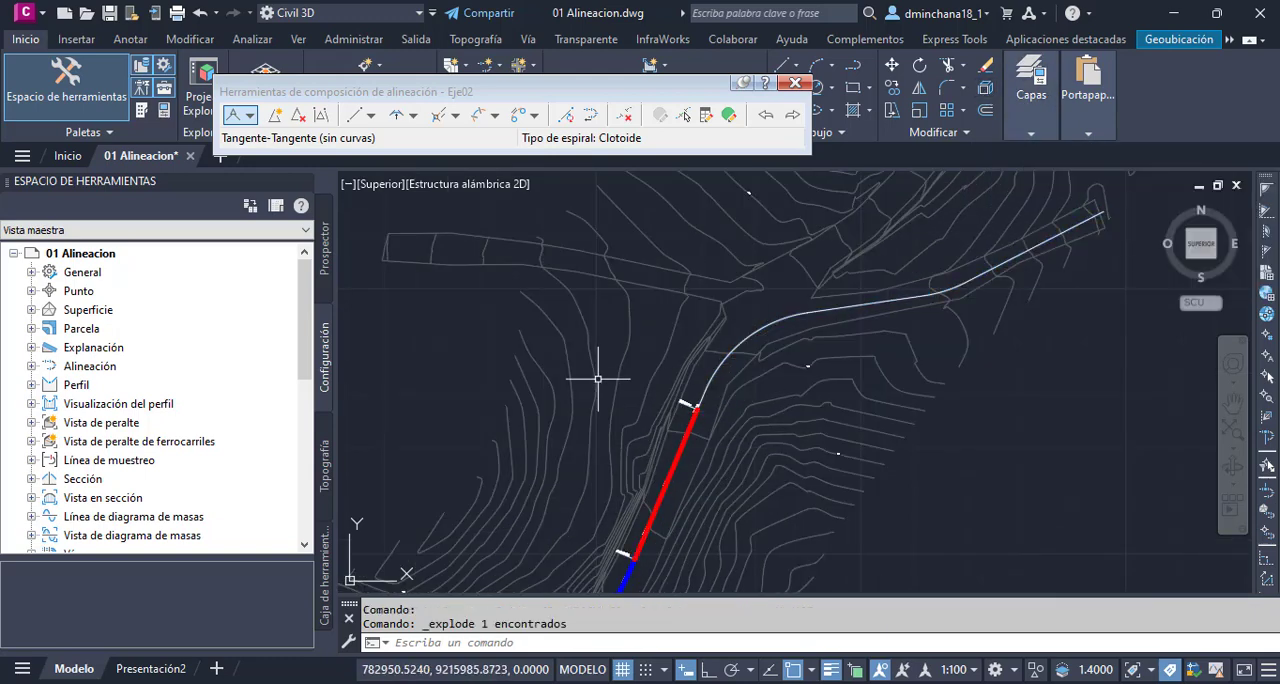
- Delete the last tangent sub-entity of the alignment Eje02, the one overlapping the first traced line
click(624, 115)
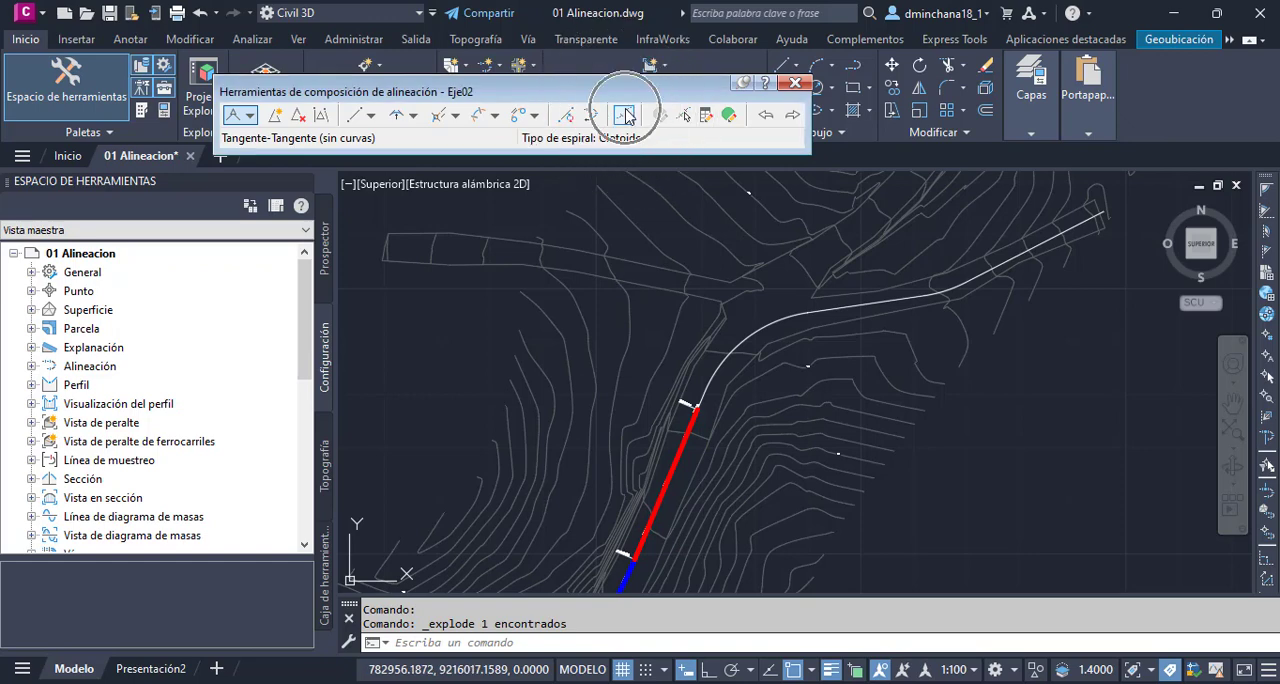
click(670, 466)
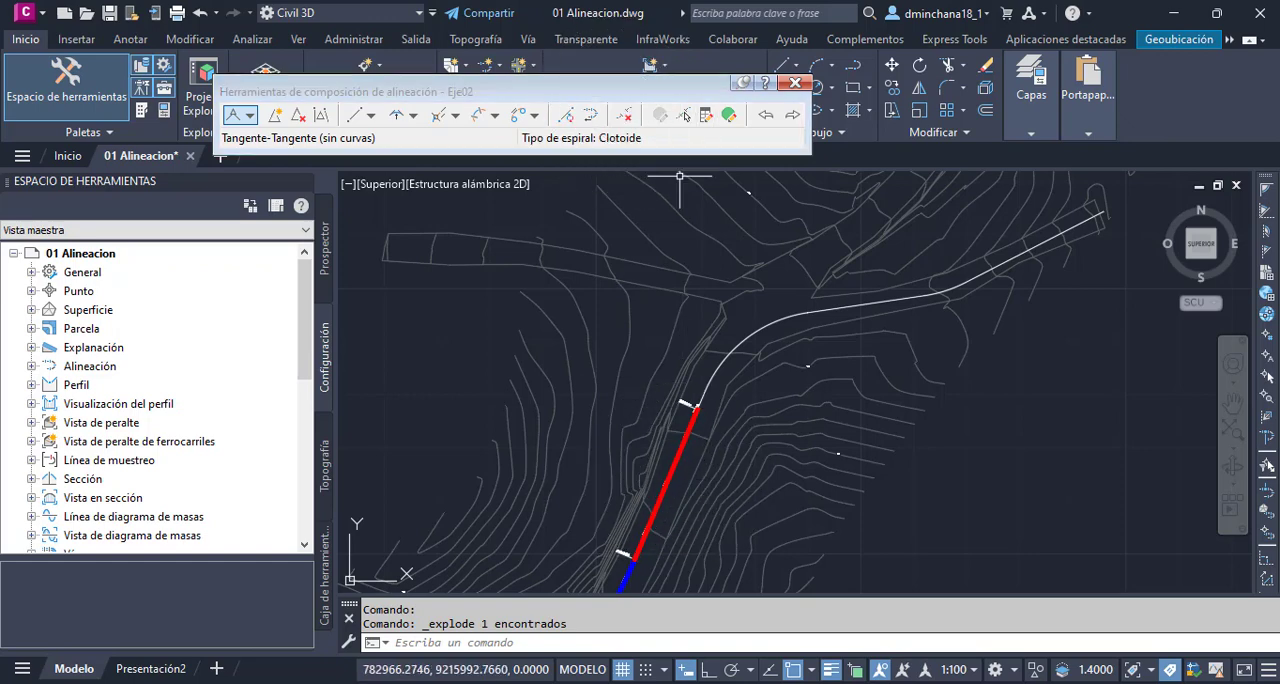
click(625, 116)
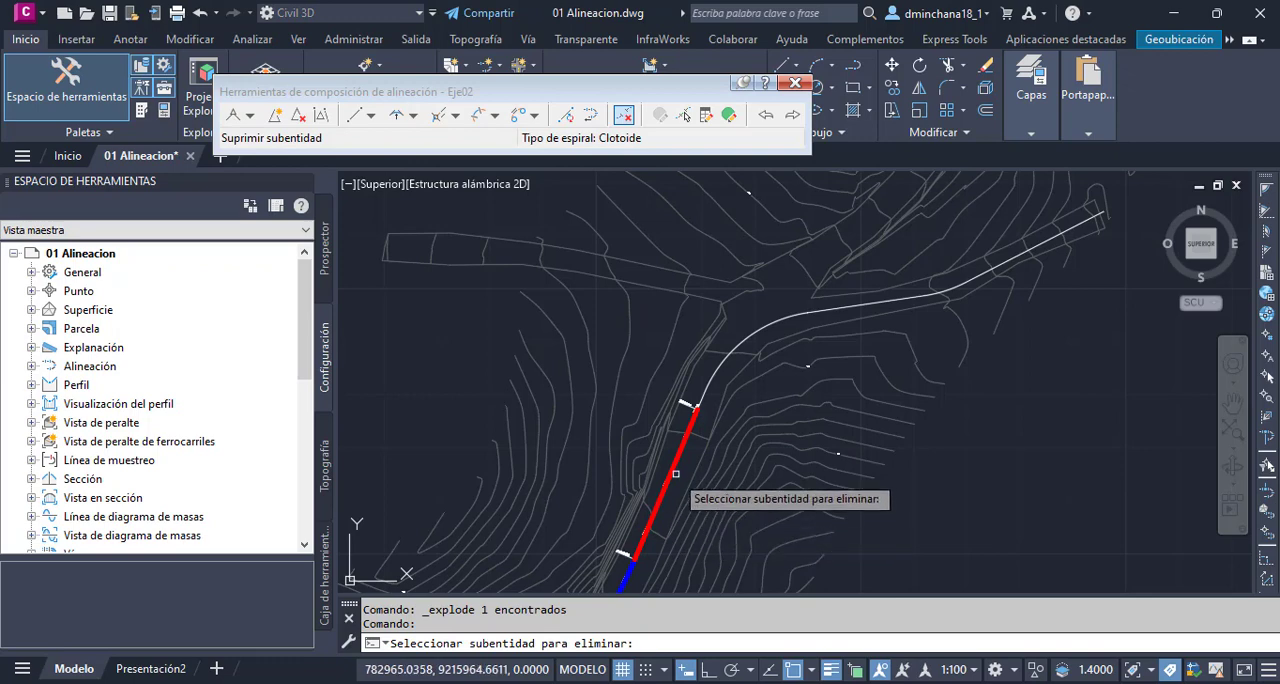
click(670, 468)
key(Return)
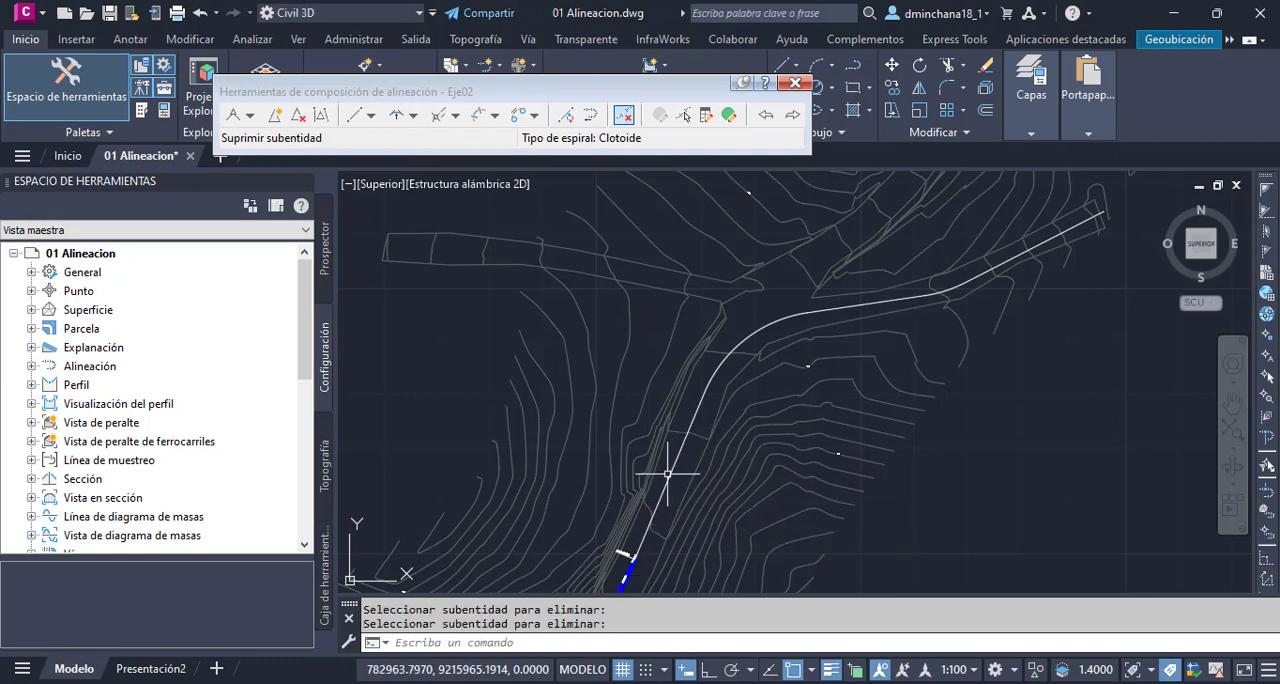
- Select the traced lines and arcs one by one to check that they are separate objects, then clear the selection
key(Return)
click(672, 470)
click(757, 330)
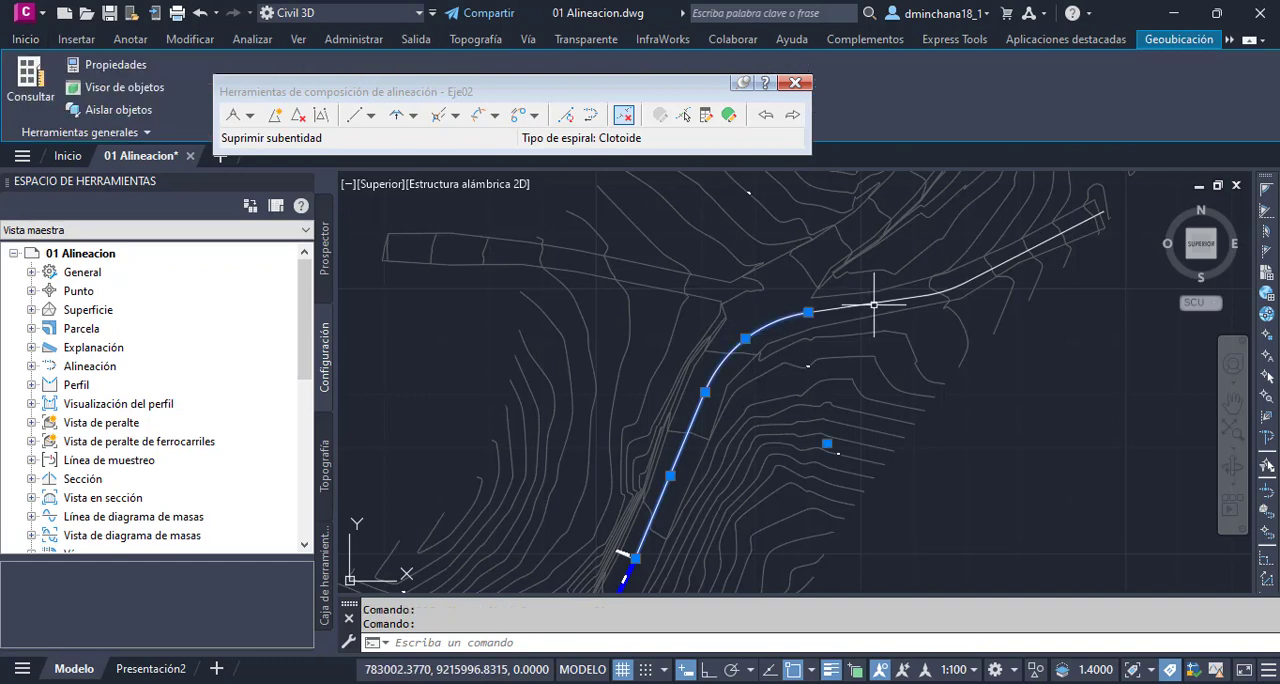
click(873, 304)
click(975, 282)
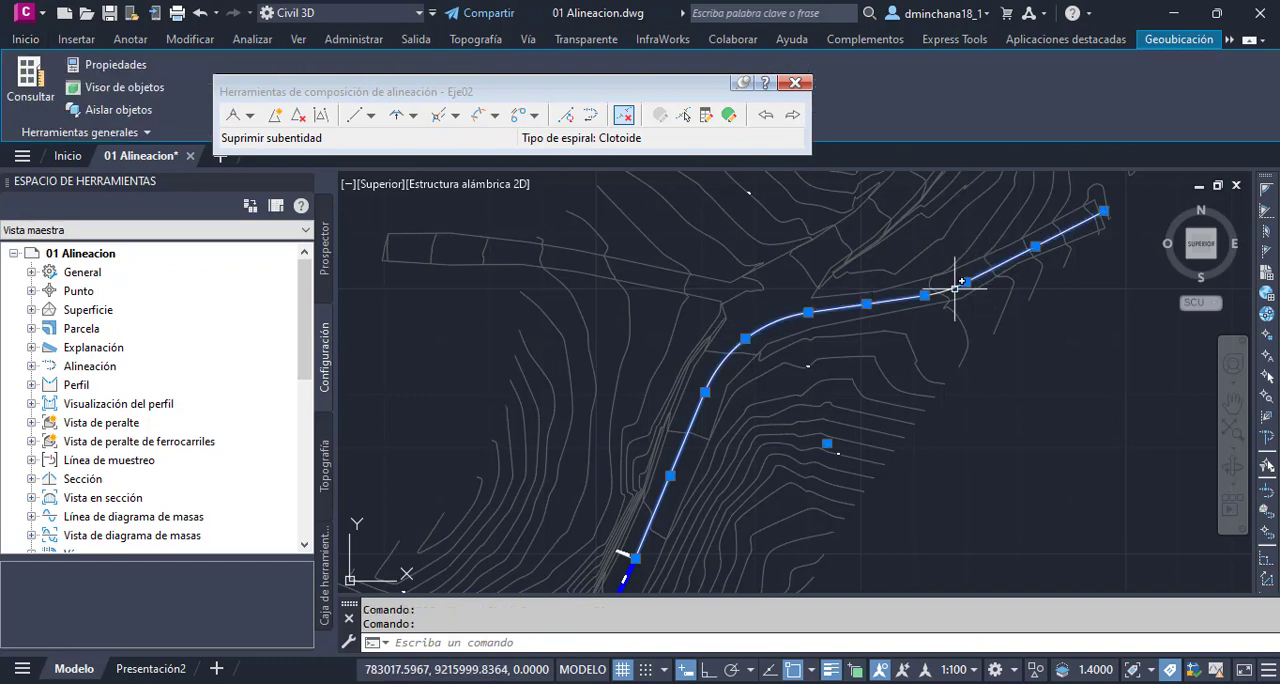
key(Escape)
- Convert the three lines and two arcs of the traced continuation into alignment entities, in order from the alignment's end
click(566, 118)
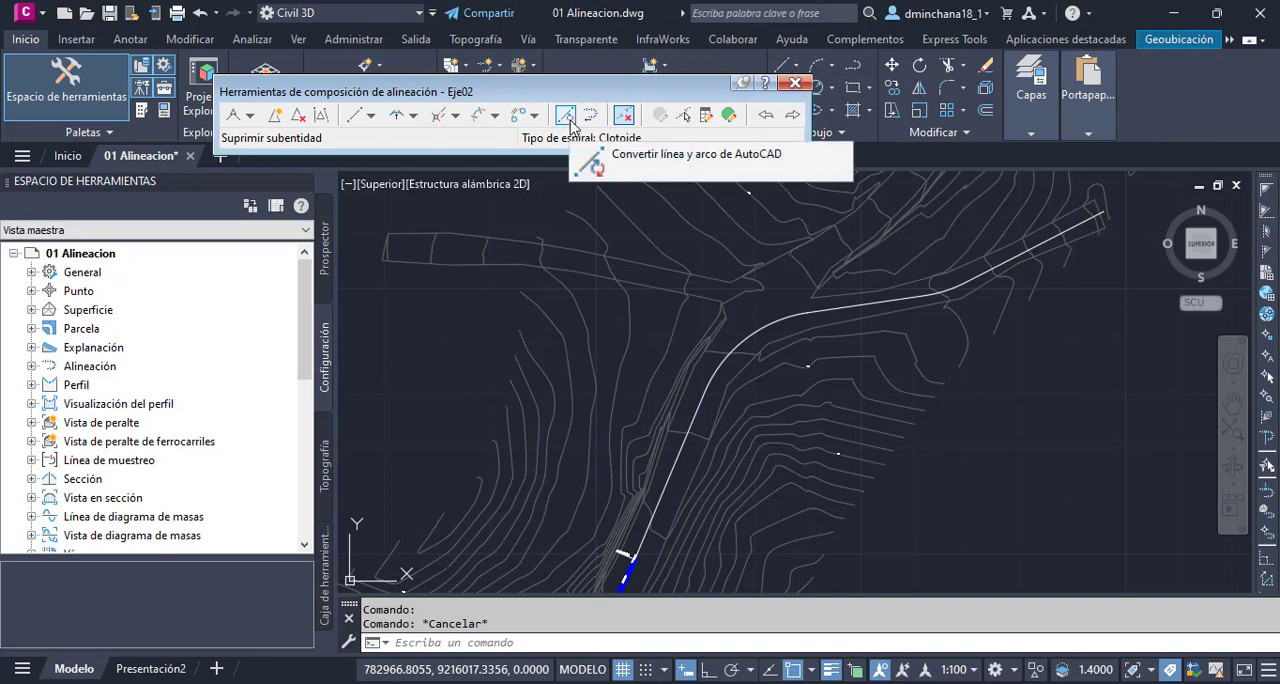
click(566, 117)
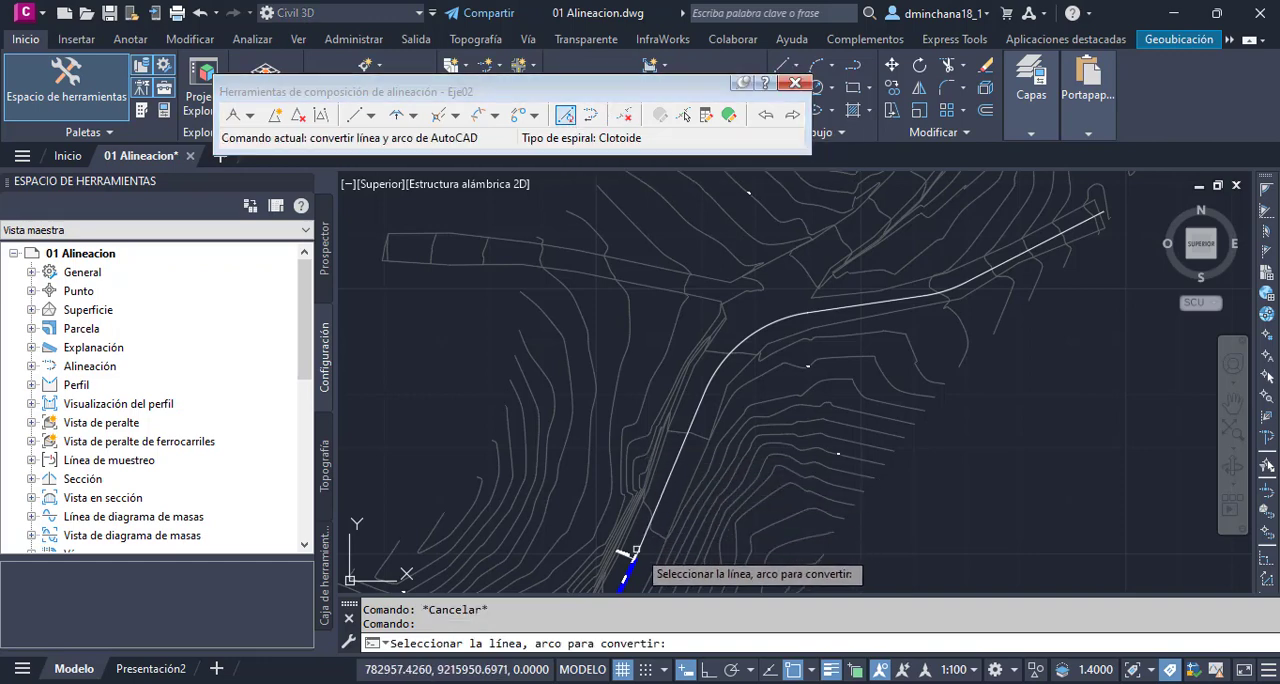
click(636, 549)
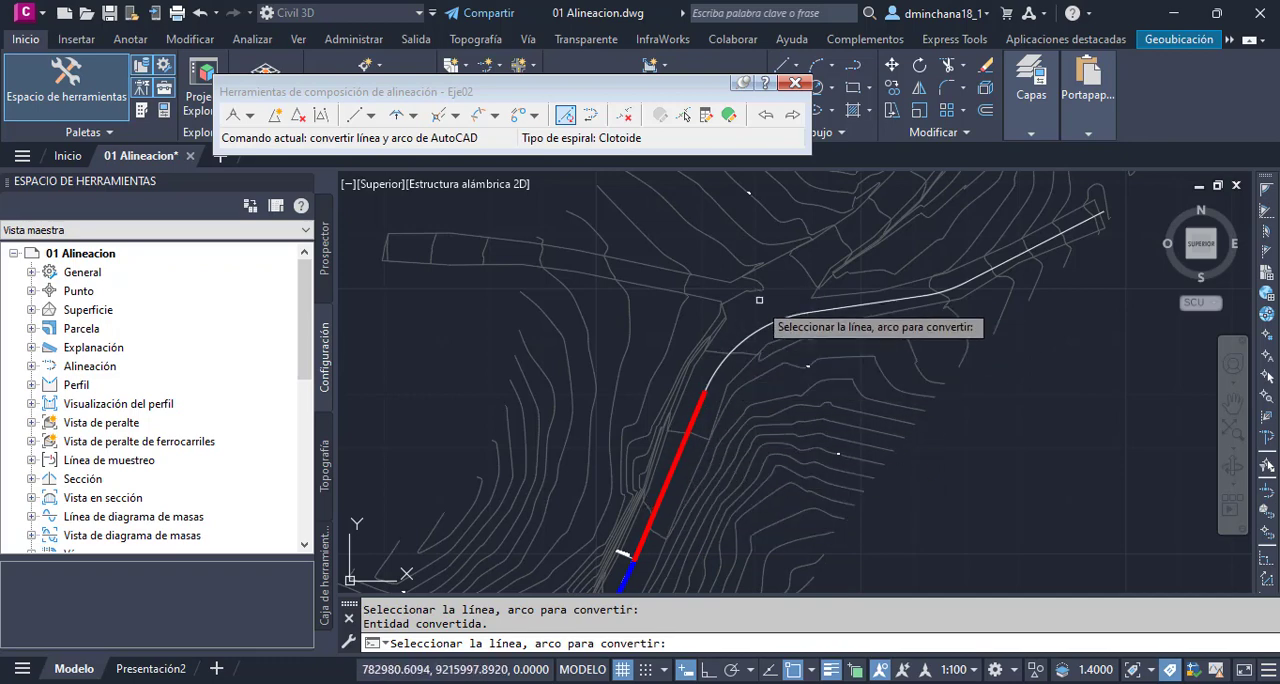
click(748, 339)
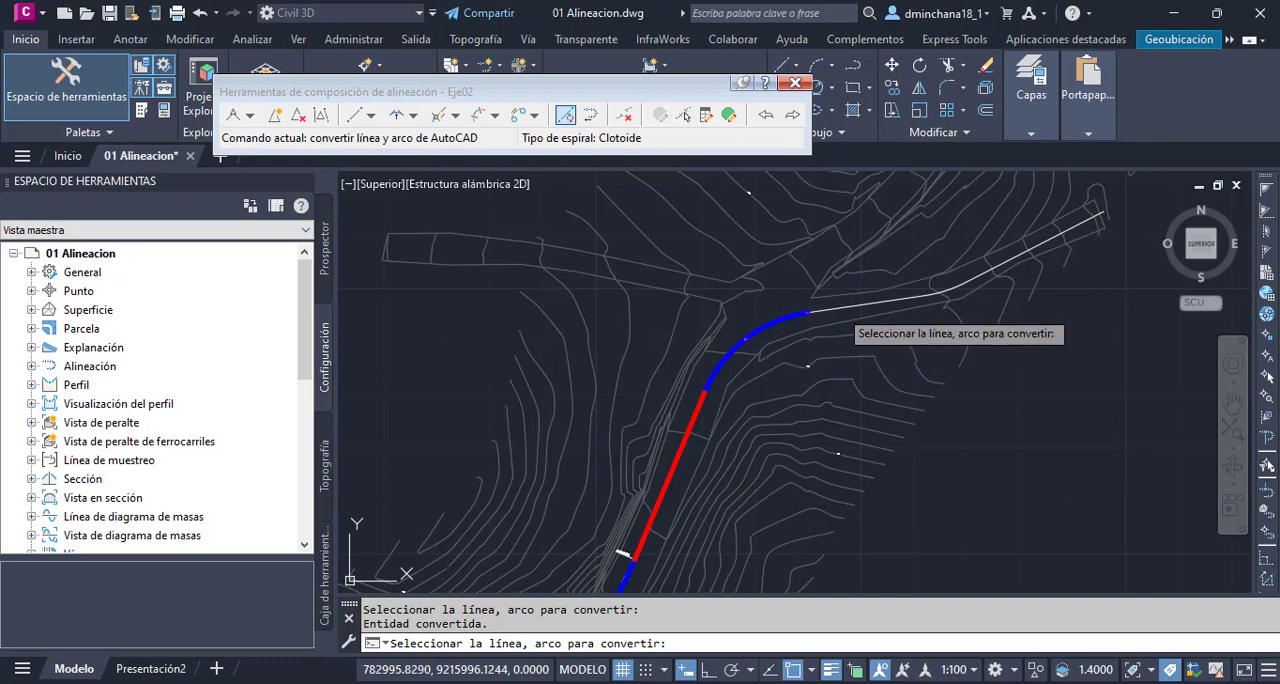
click(868, 303)
click(950, 290)
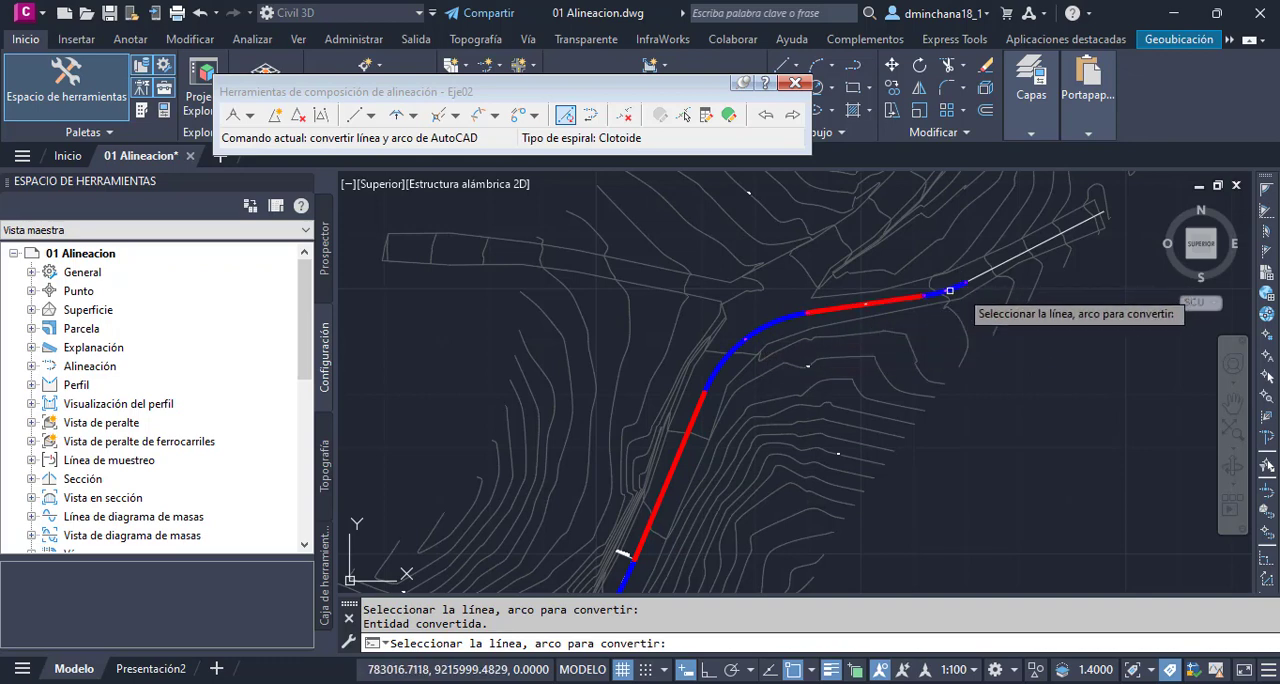
click(1004, 264)
key(Return)
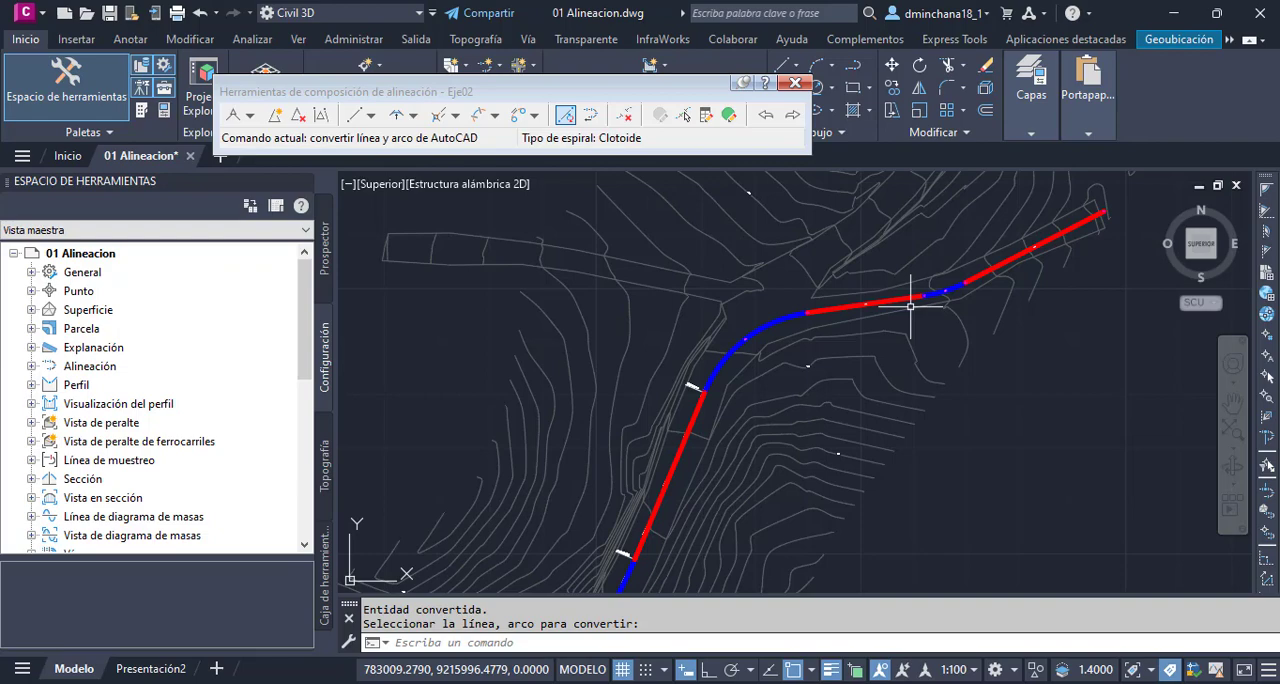
- Review the Flecha component in the plan display settings of the alignment style 01 Estilo Basico and accept the dialog
scroll(918, 293, down, 4)
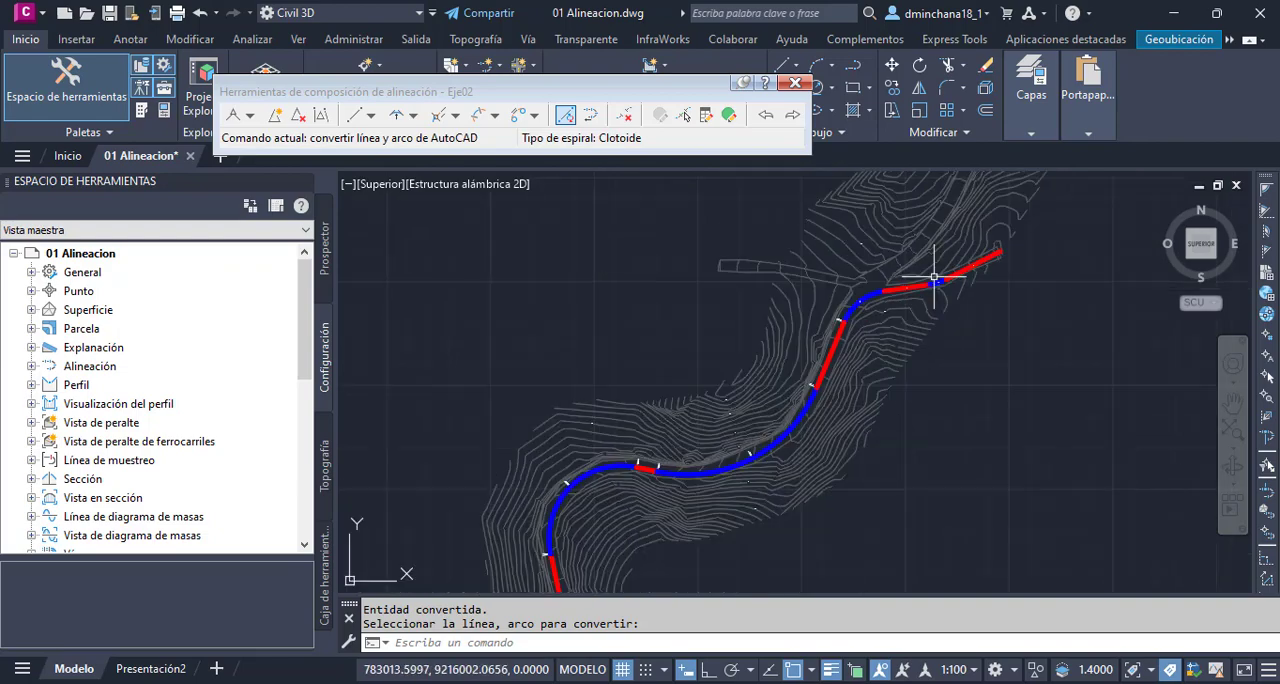
scroll(685, 495, up, 2)
scroll(700, 435, up, 2)
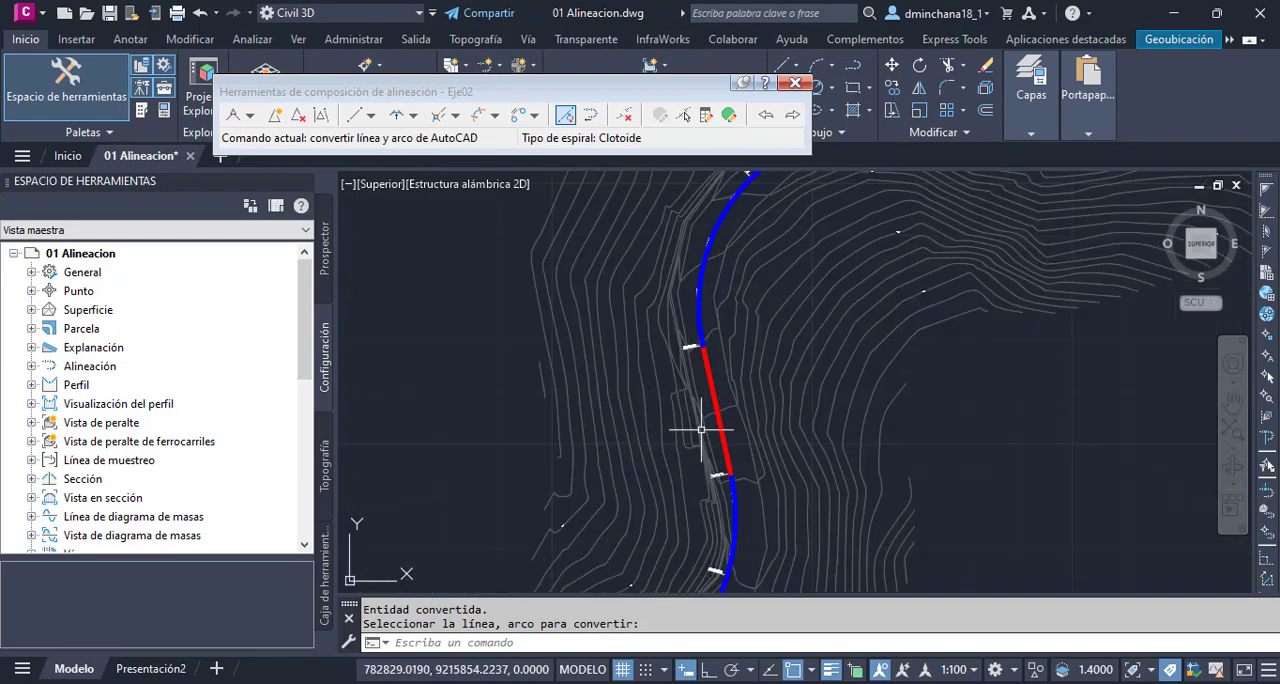
scroll(706, 464, up, 2)
scroll(721, 404, up, 2)
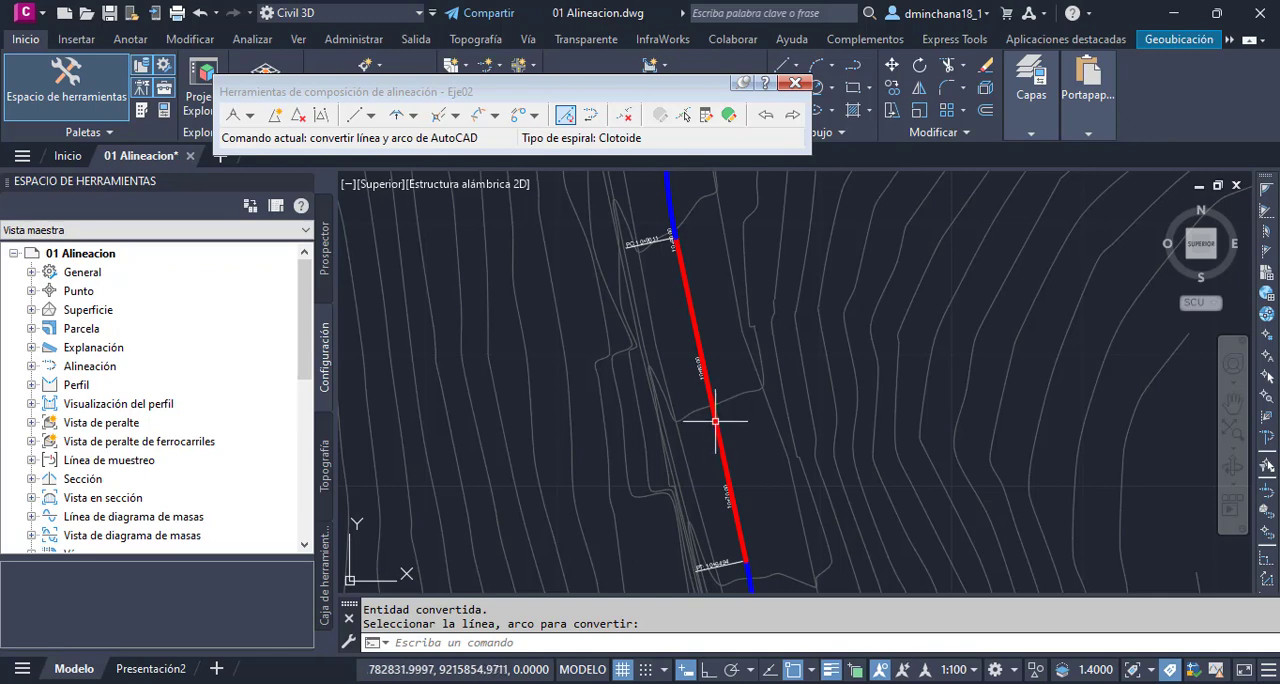
click(720, 441)
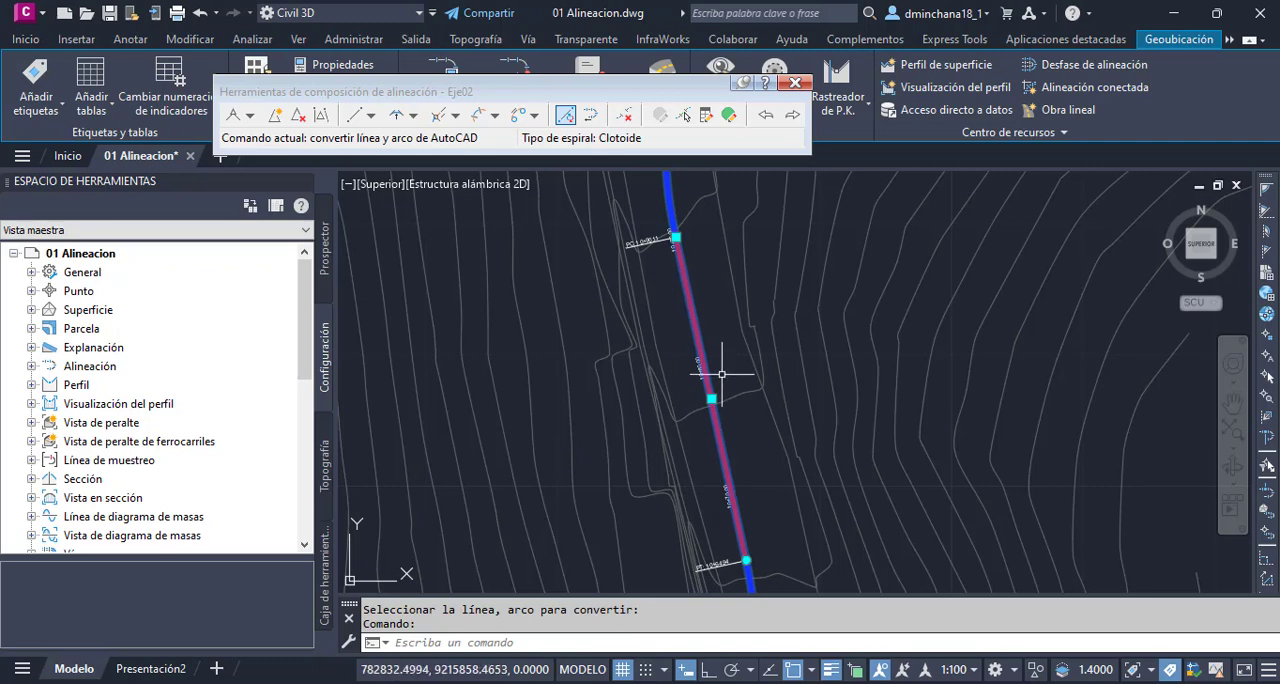
right_click(728, 330)
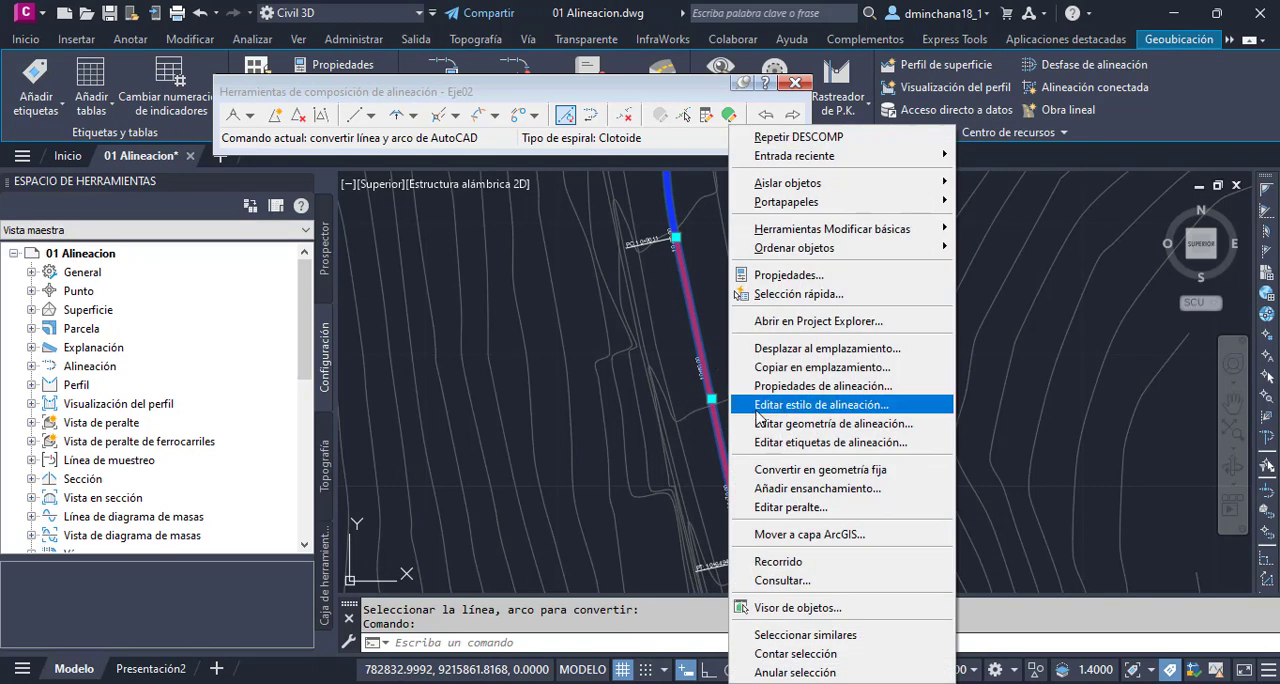
click(849, 405)
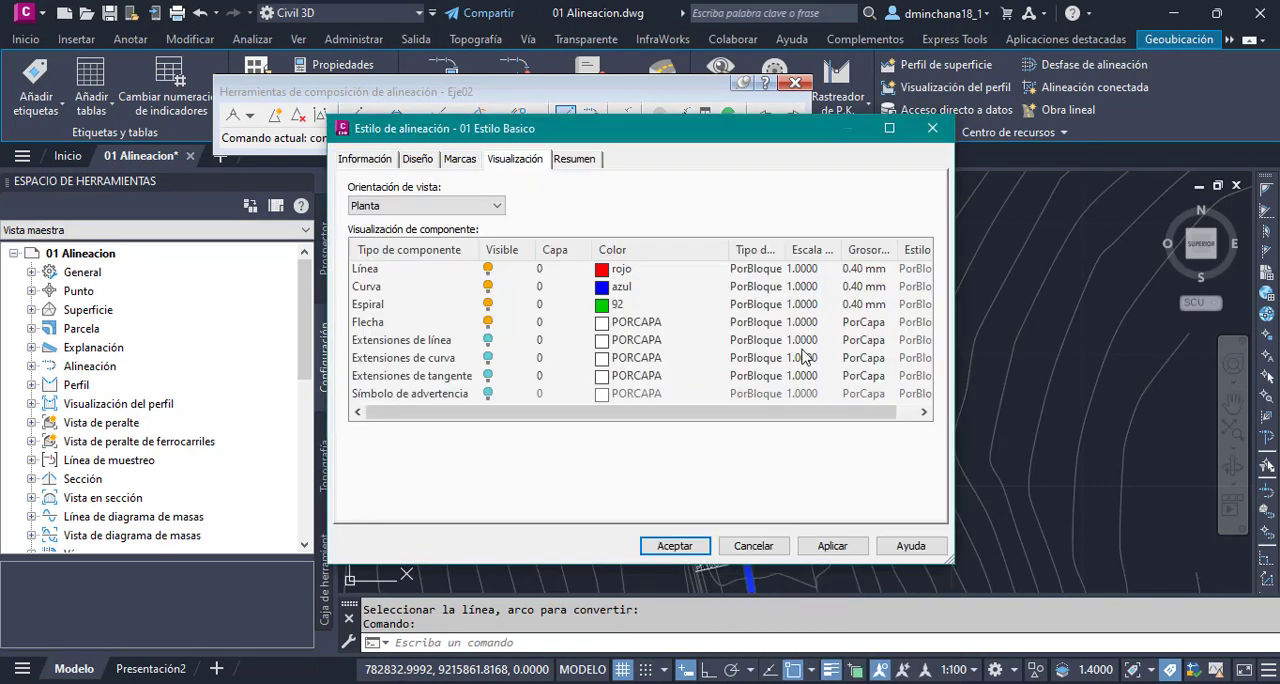
click(370, 324)
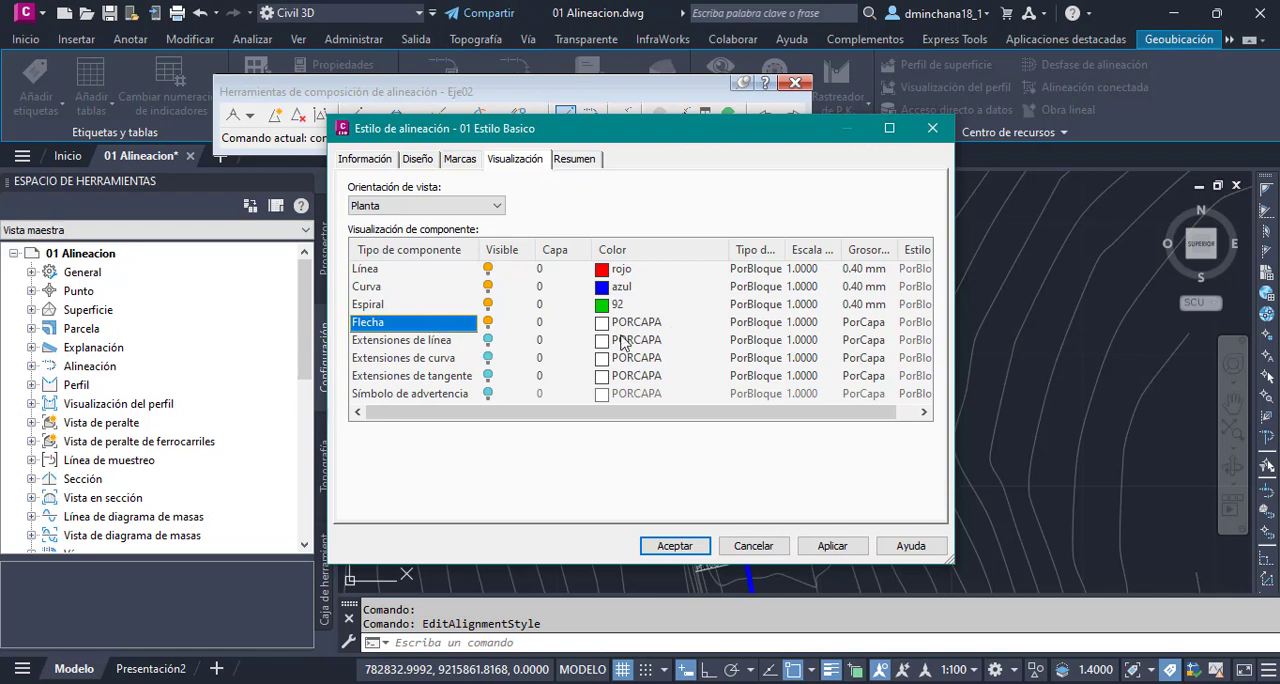
click(675, 546)
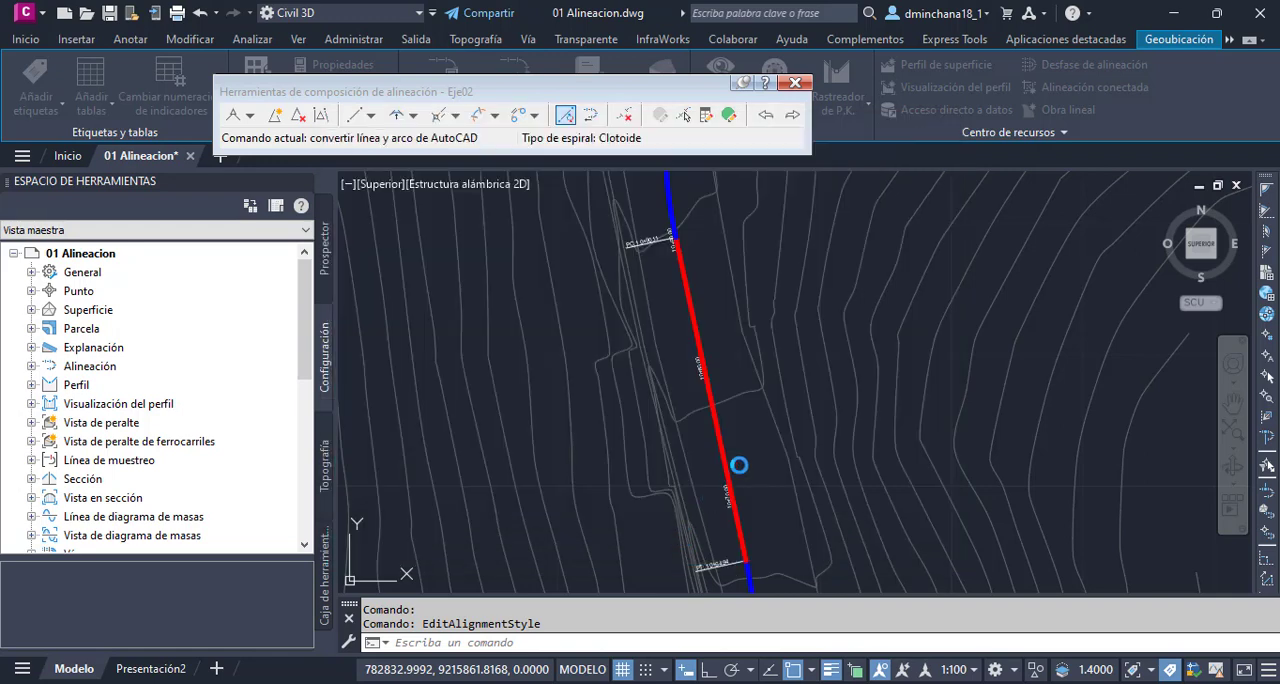
- Turn off the lineweight display and examine the direction arrow on the alignment's straight section
click(834, 671)
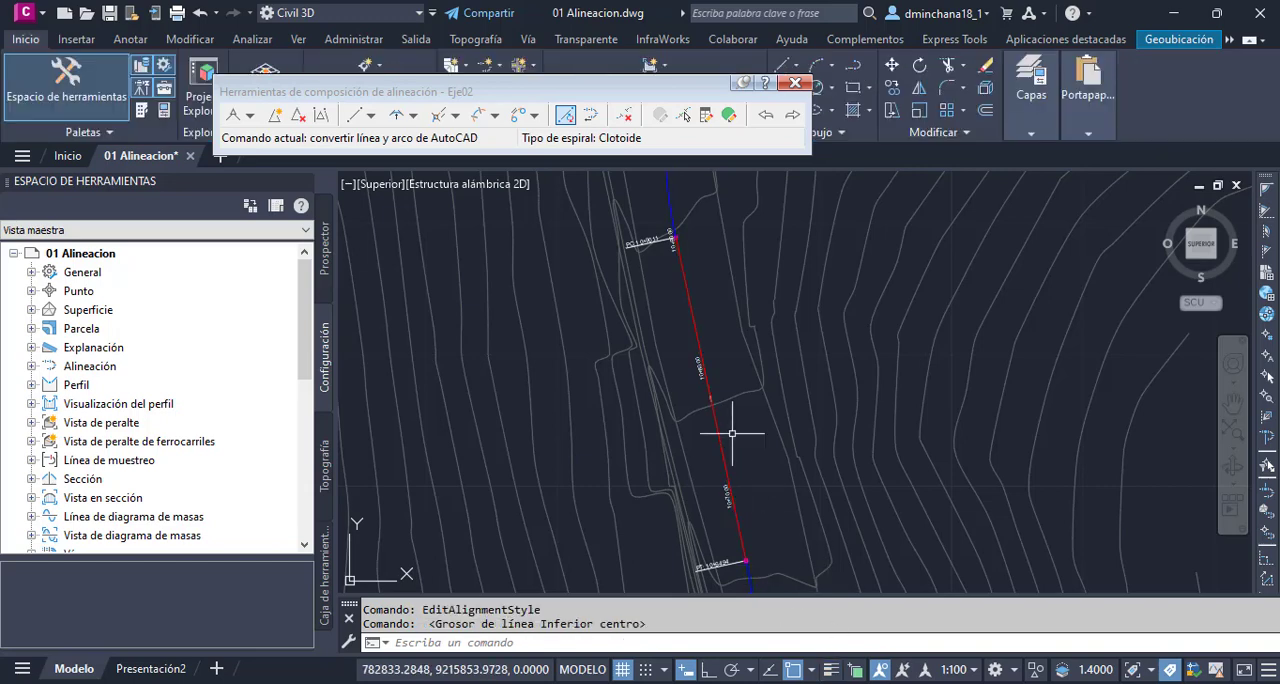
scroll(708, 402, up, 6)
scroll(700, 393, up, 3)
click(673, 344)
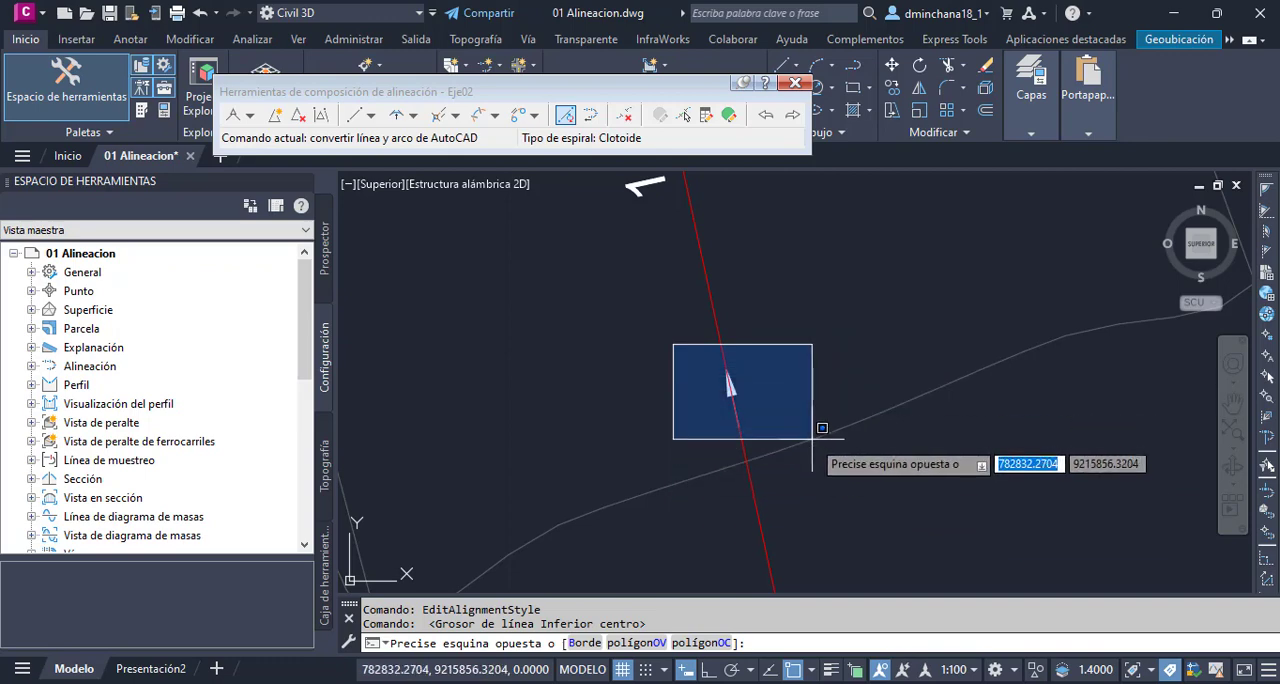
click(677, 347)
click(678, 347)
click(820, 464)
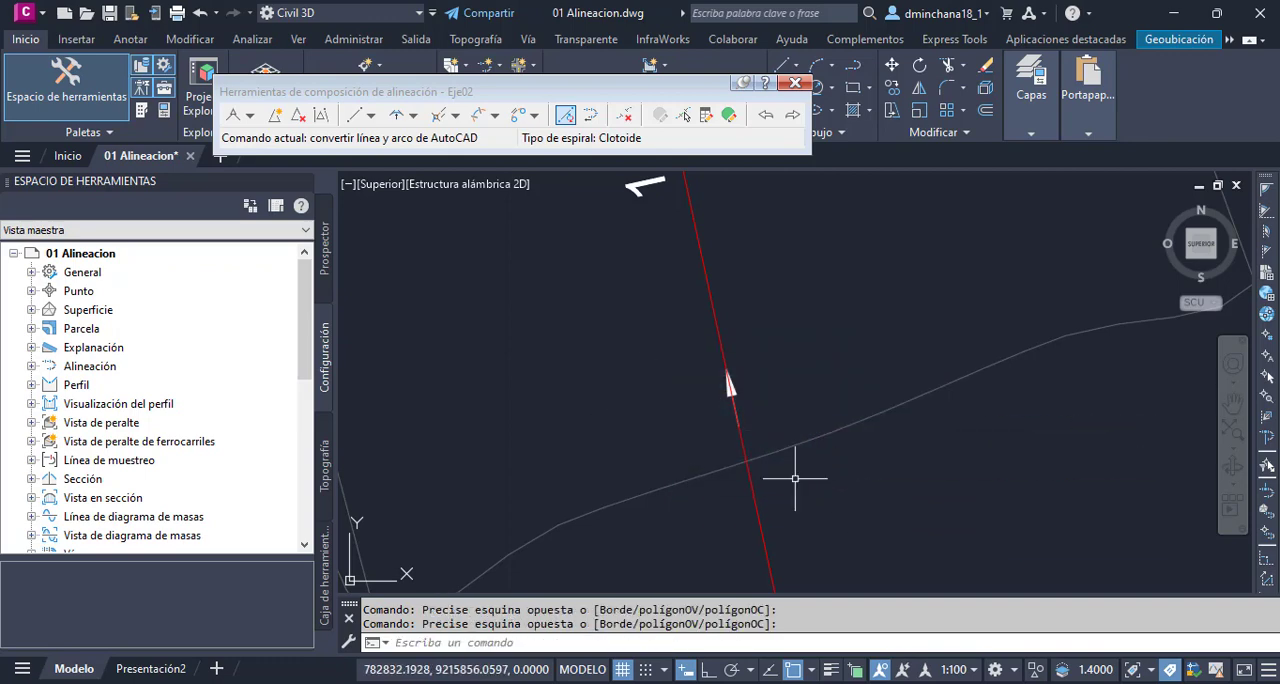
scroll(765, 499, down, 8)
scroll(760, 510, down, 8)
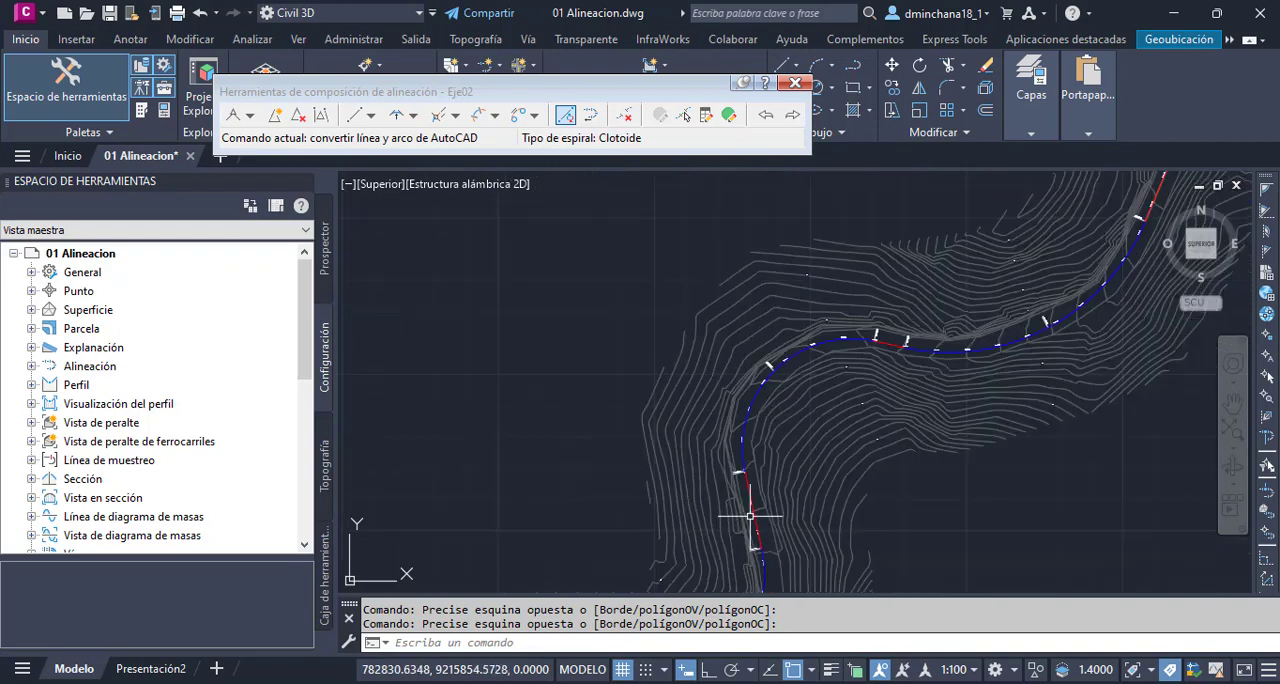
- Examine the station labels of Eje02 where the long straight meets the first converted curve and along the continuation beyond it
scroll(888, 366, up, 10)
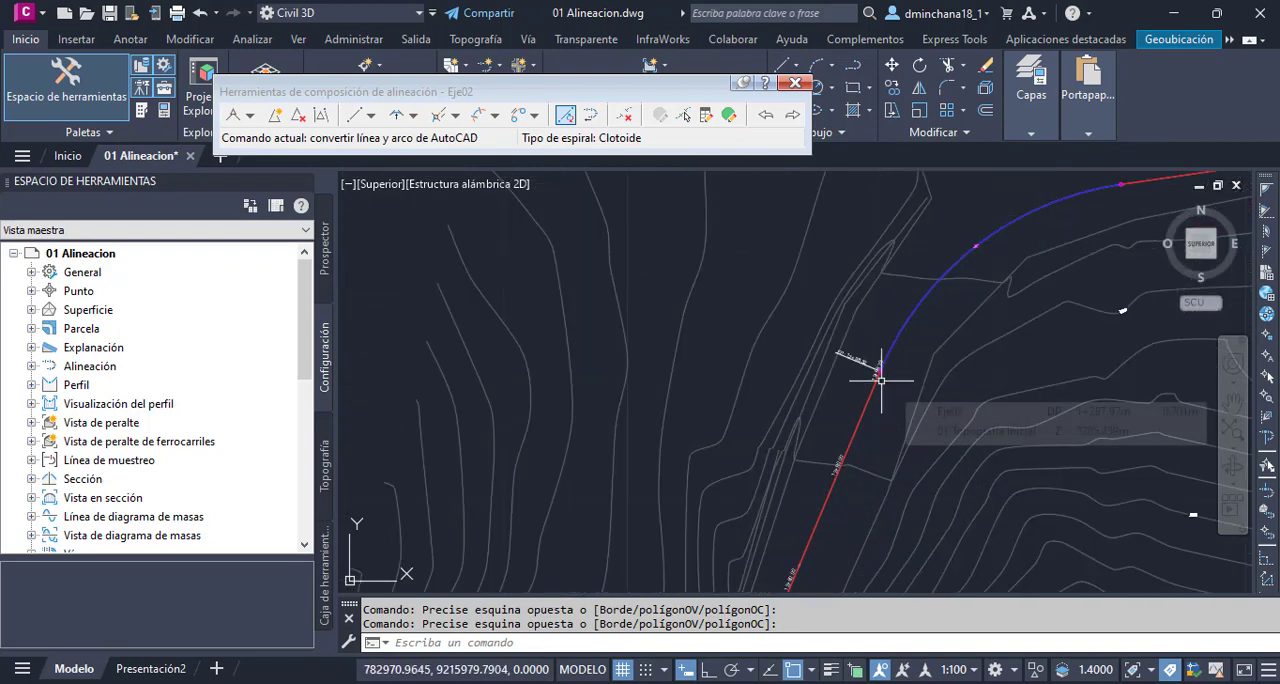
scroll(835, 476, up, 3)
scroll(898, 295, up, 4)
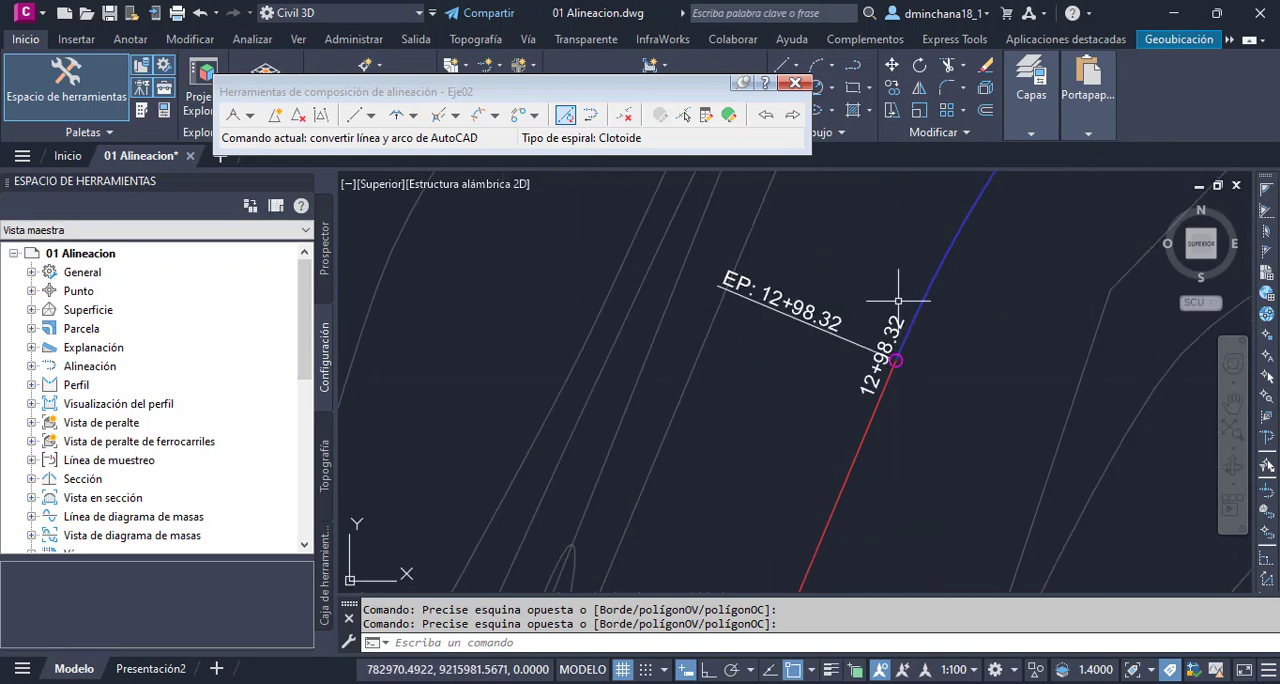
click(867, 316)
click(887, 290)
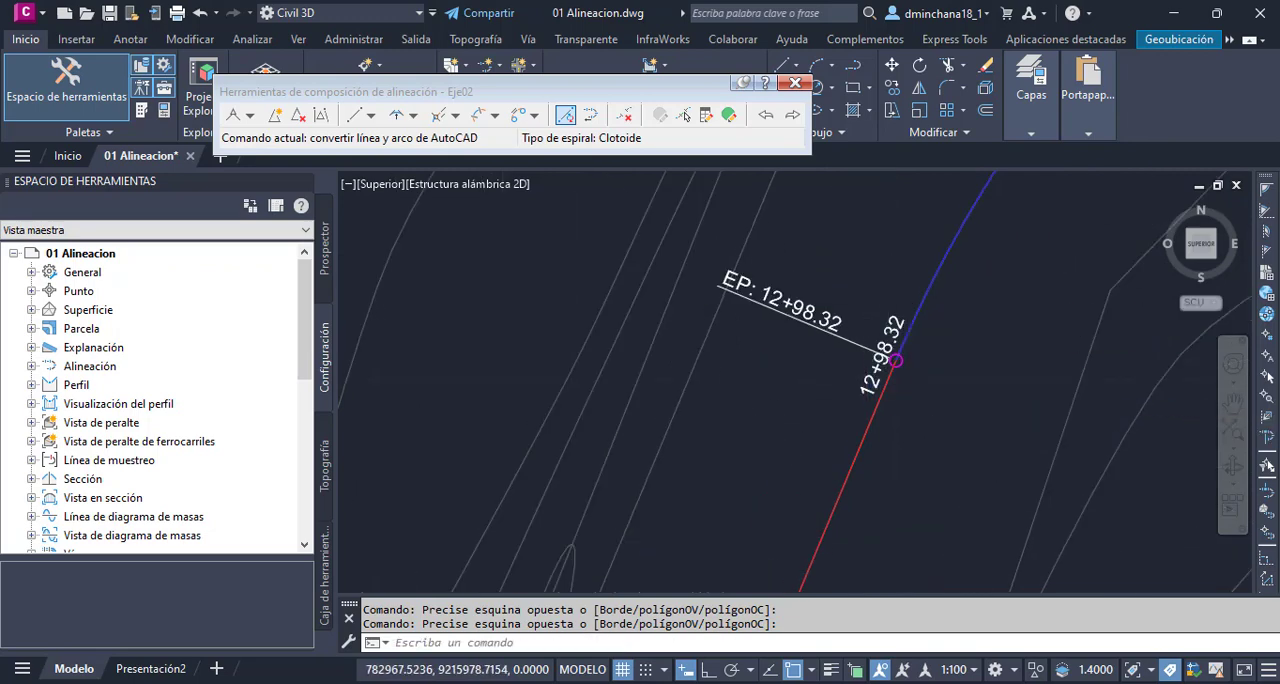
scroll(736, 456, down, 6)
scroll(736, 456, down, 4)
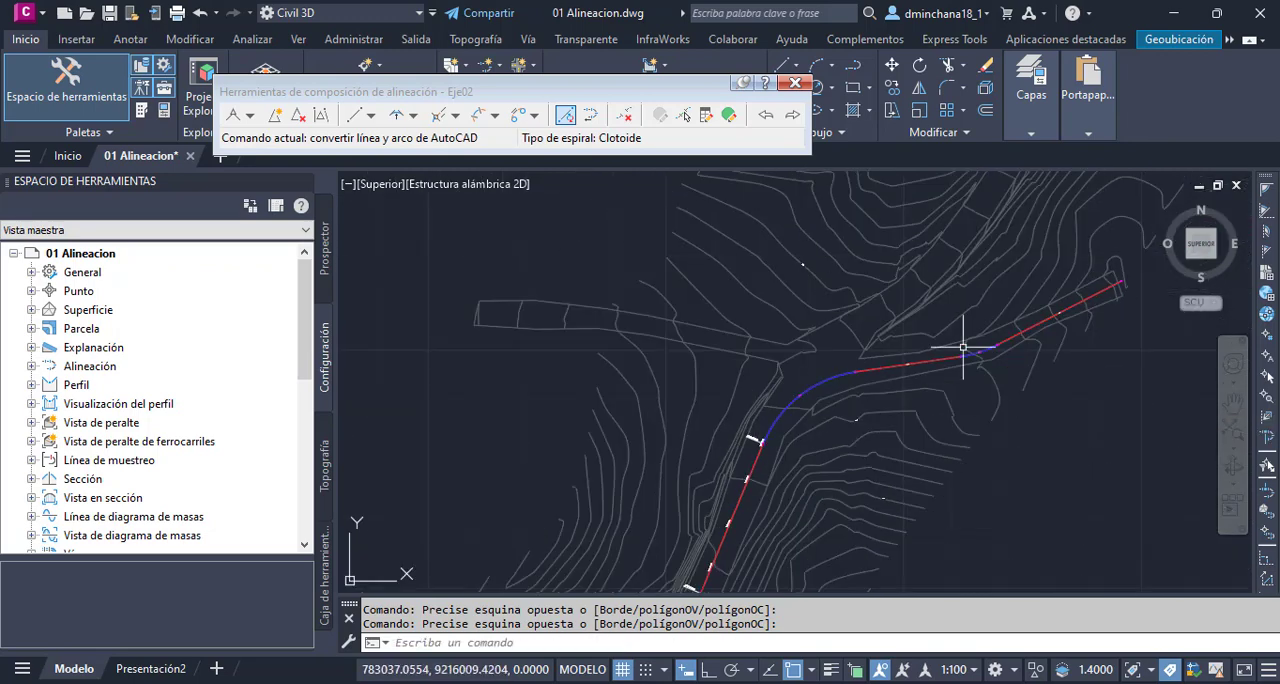
scroll(726, 531, up, 2)
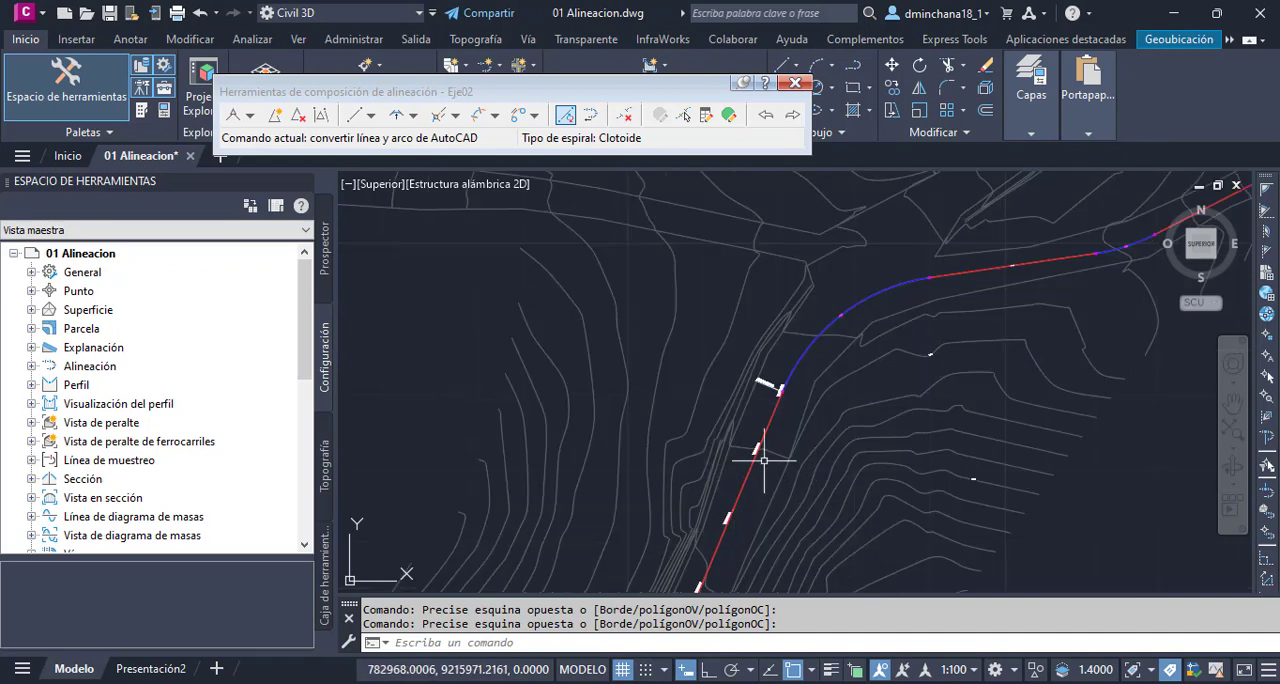
scroll(846, 302, up, 2)
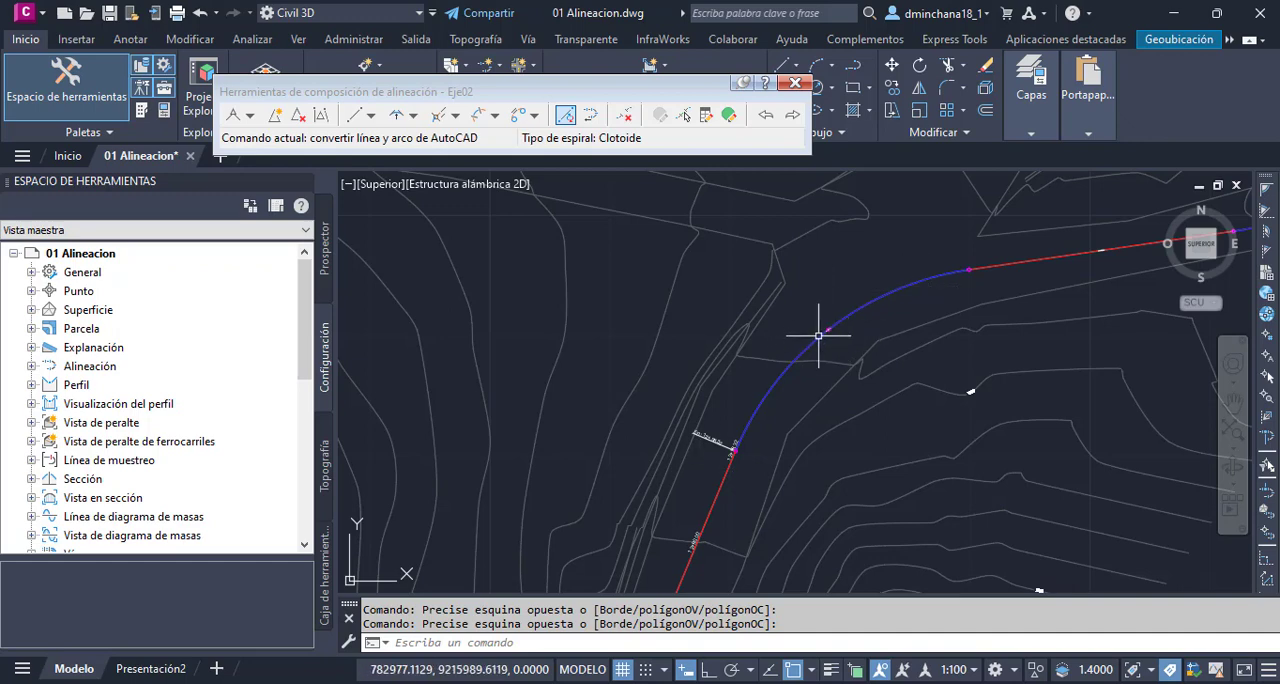
- Compare the direction arrow on the long straight with the arrow at the midpoint of the first converted curve
scroll(852, 319, down, 2)
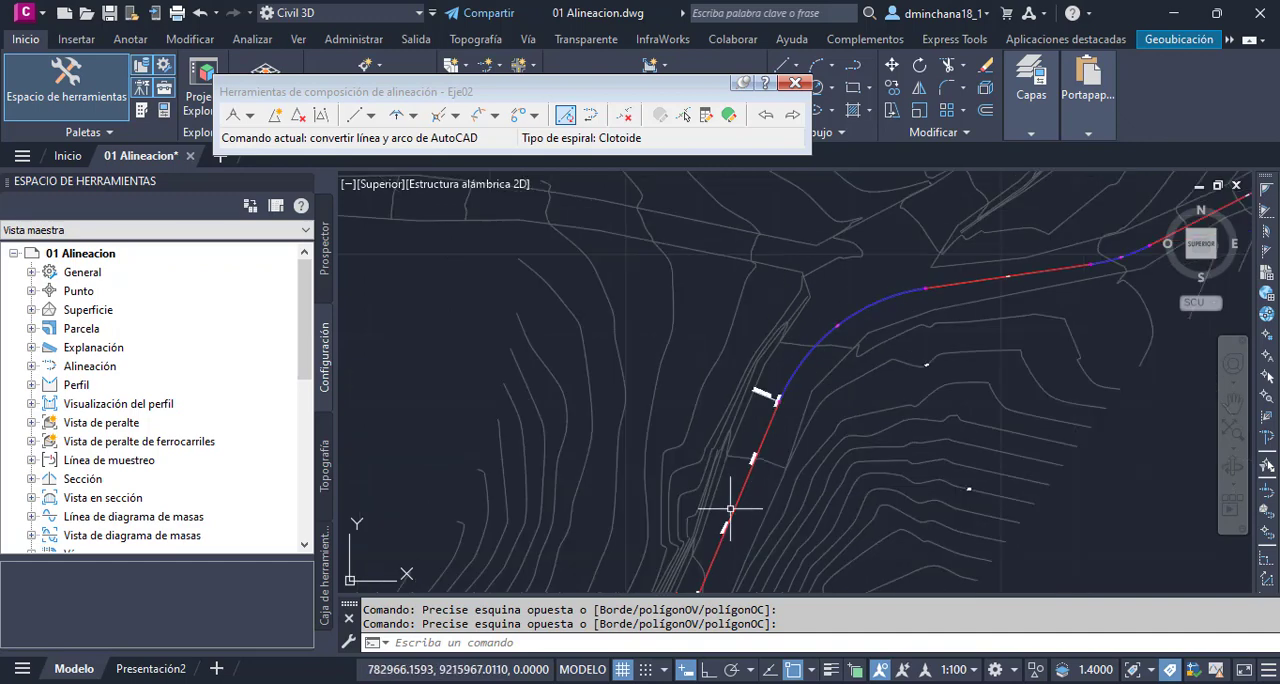
key(ctrl)
key(ctrl)
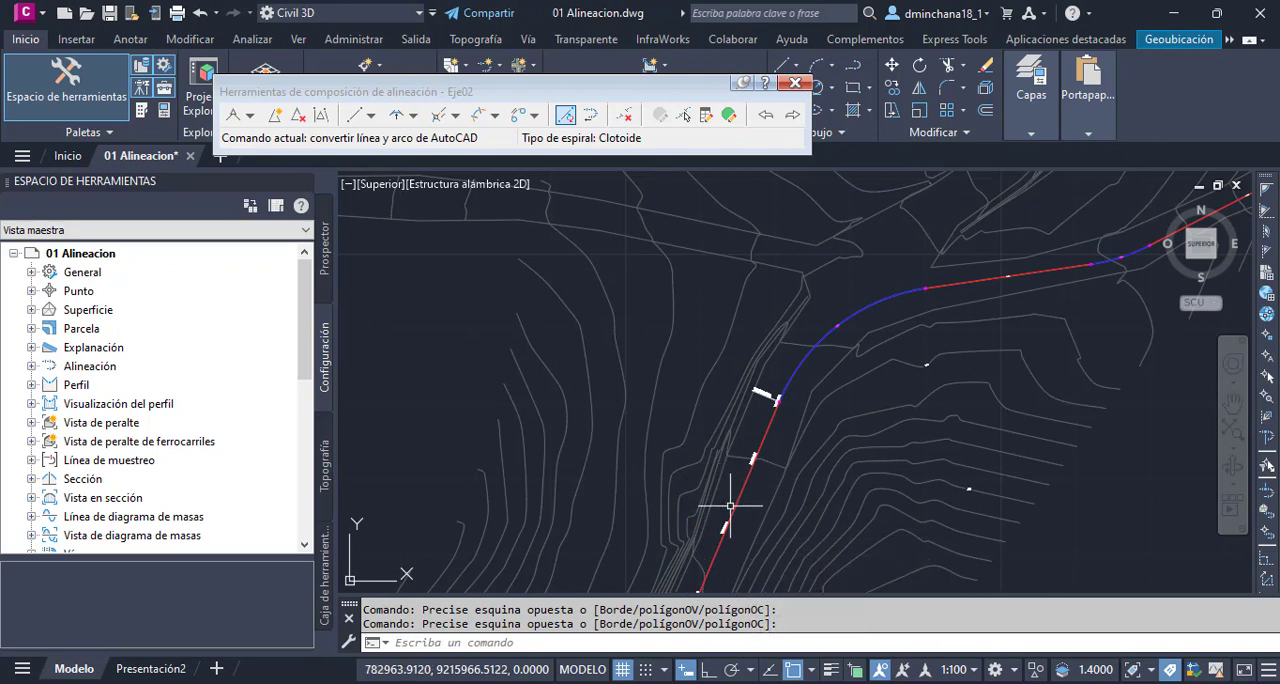
scroll(699, 560, up, 2)
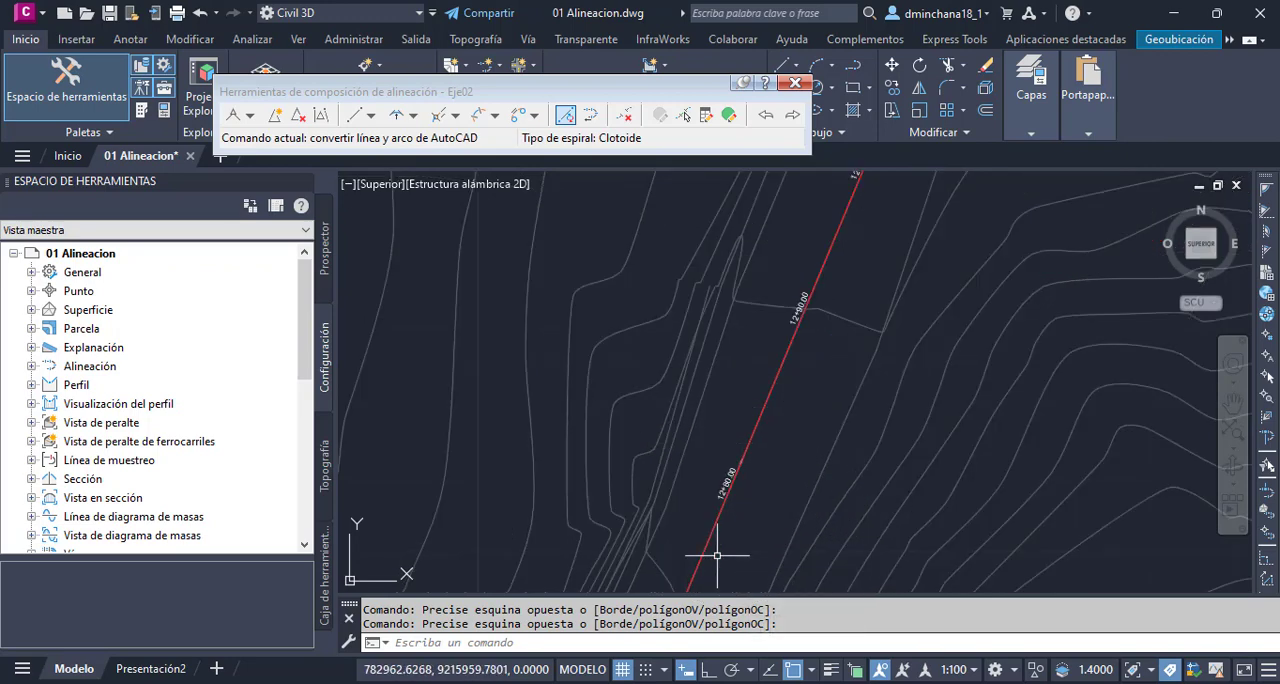
scroll(743, 460, up, 2)
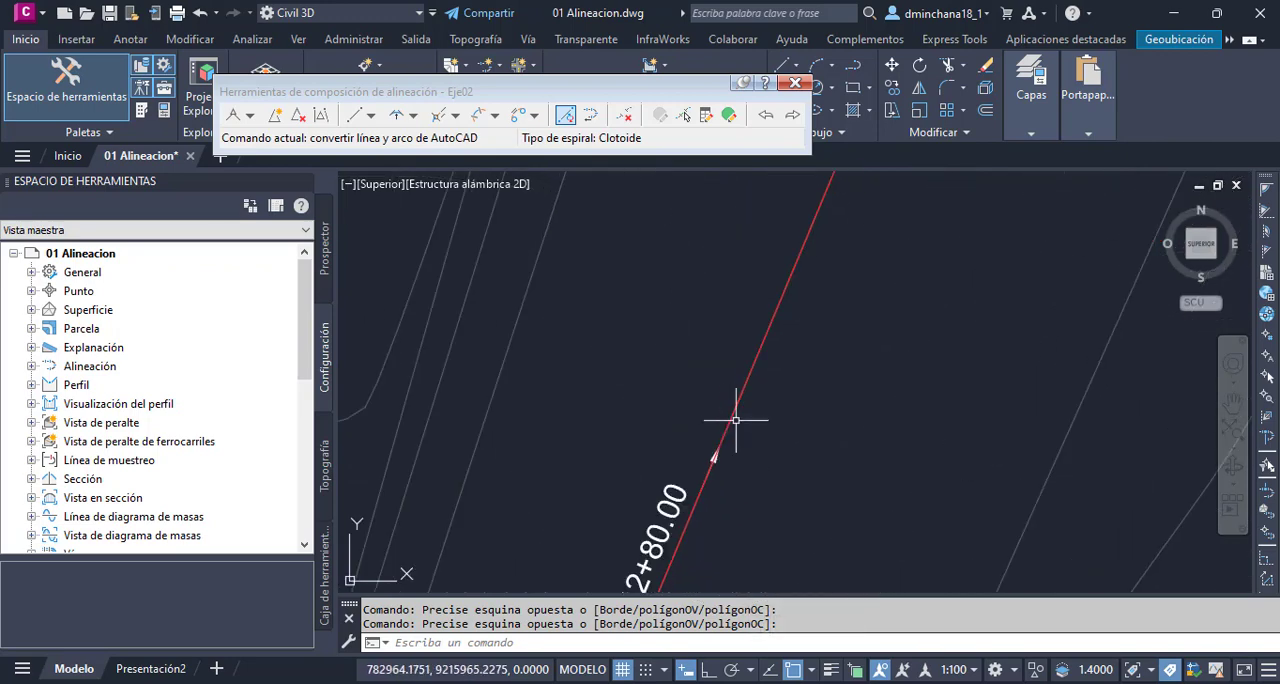
click(737, 420)
click(785, 435)
scroll(741, 476, up, 2)
scroll(681, 428, up, 2)
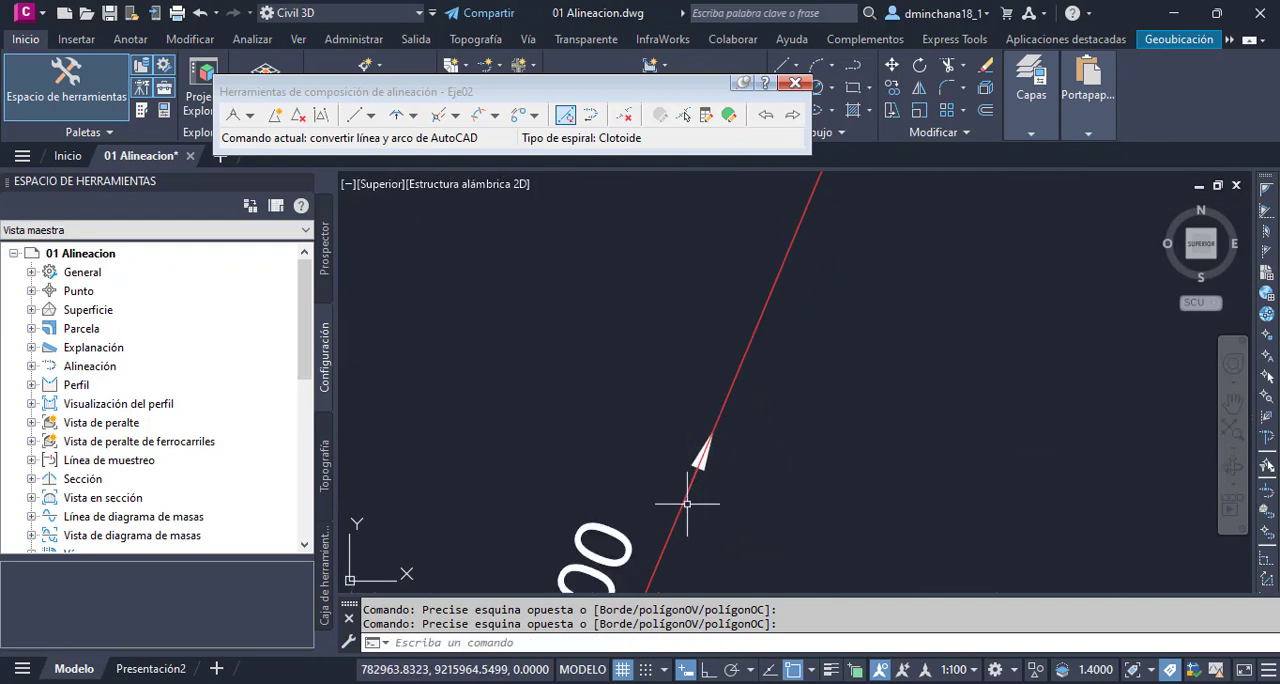
scroll(683, 495, down, 6)
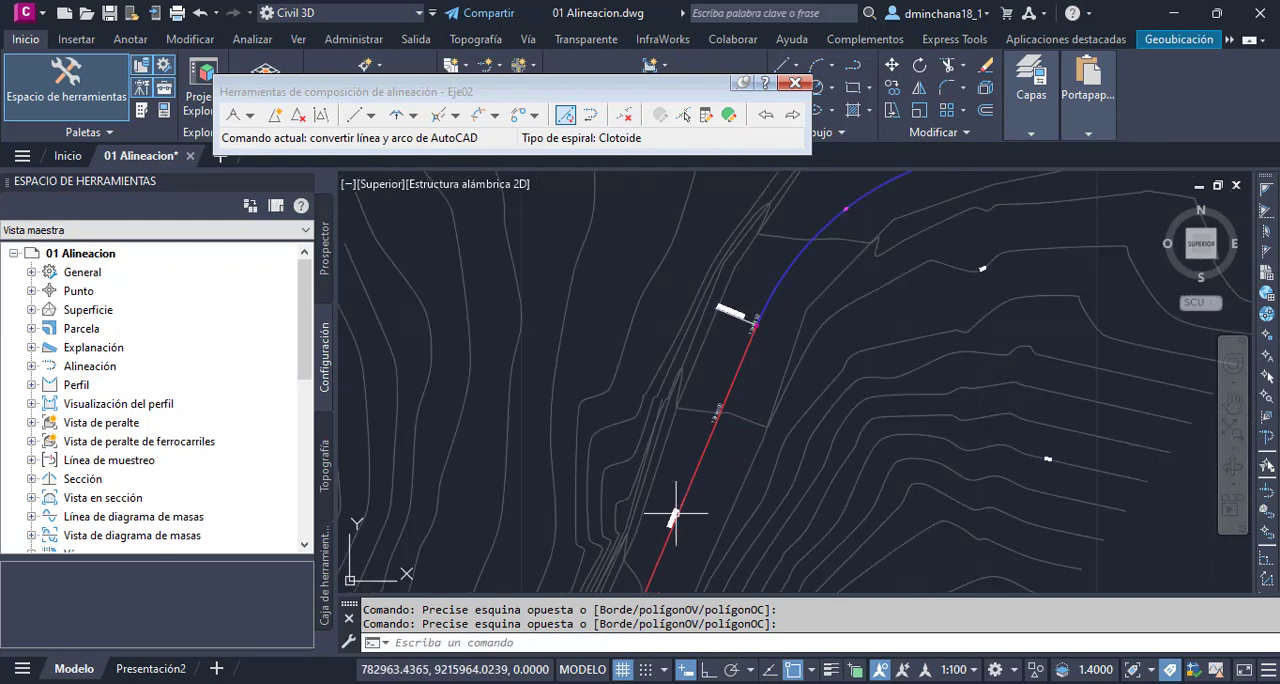
scroll(760, 389, up, 2)
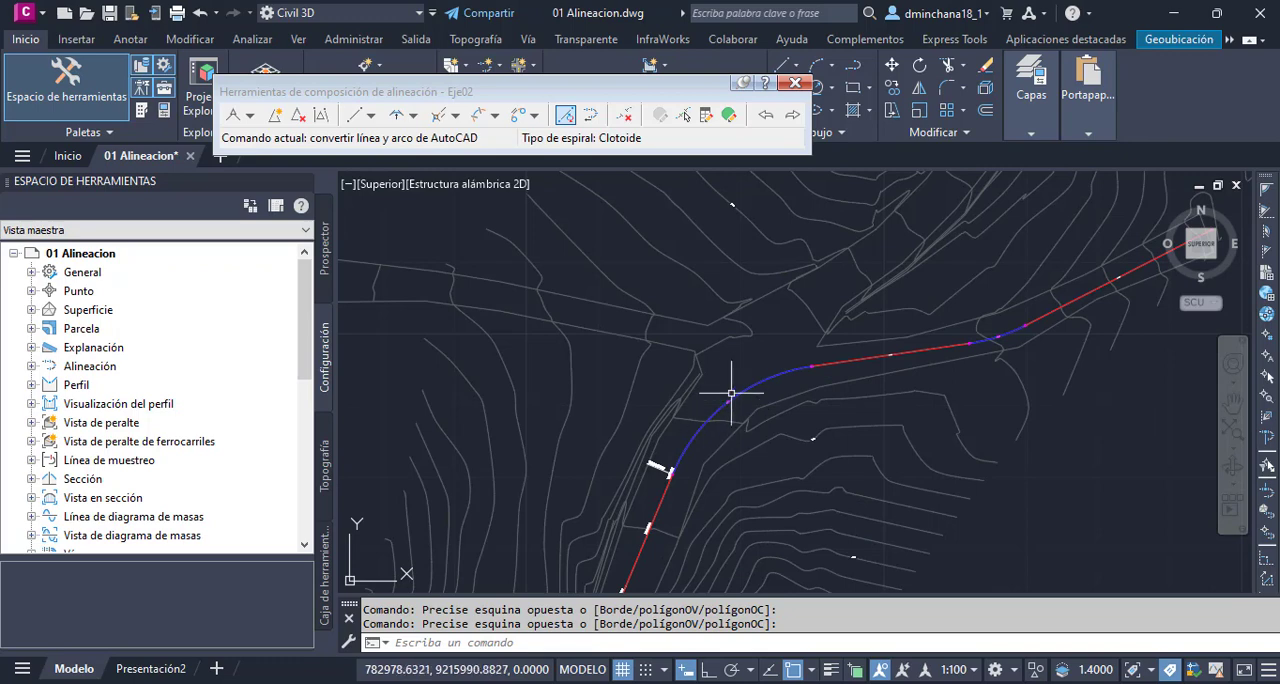
scroll(725, 410, up, 4)
scroll(720, 428, up, 2)
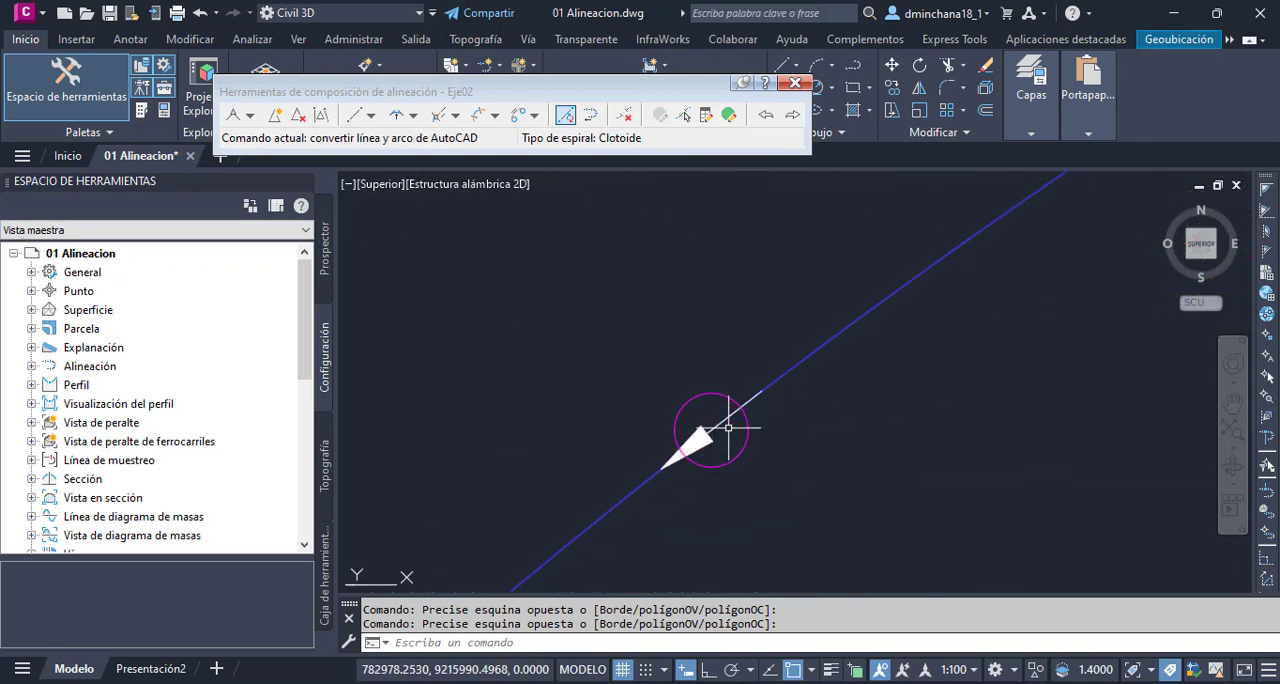
scroll(737, 420, down, 6)
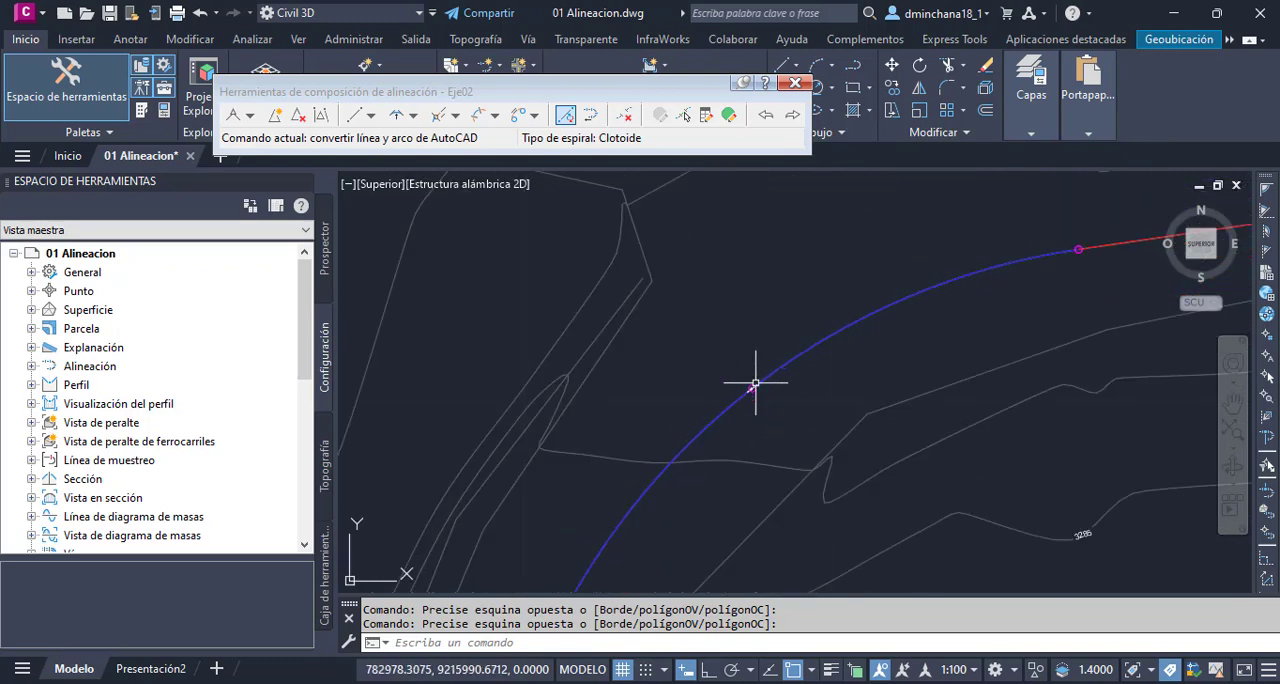
- Reverse the direction of the first converted curve, adjoining the end of the long straight, with the sub-entity direction tool
scroll(726, 420, up, 4)
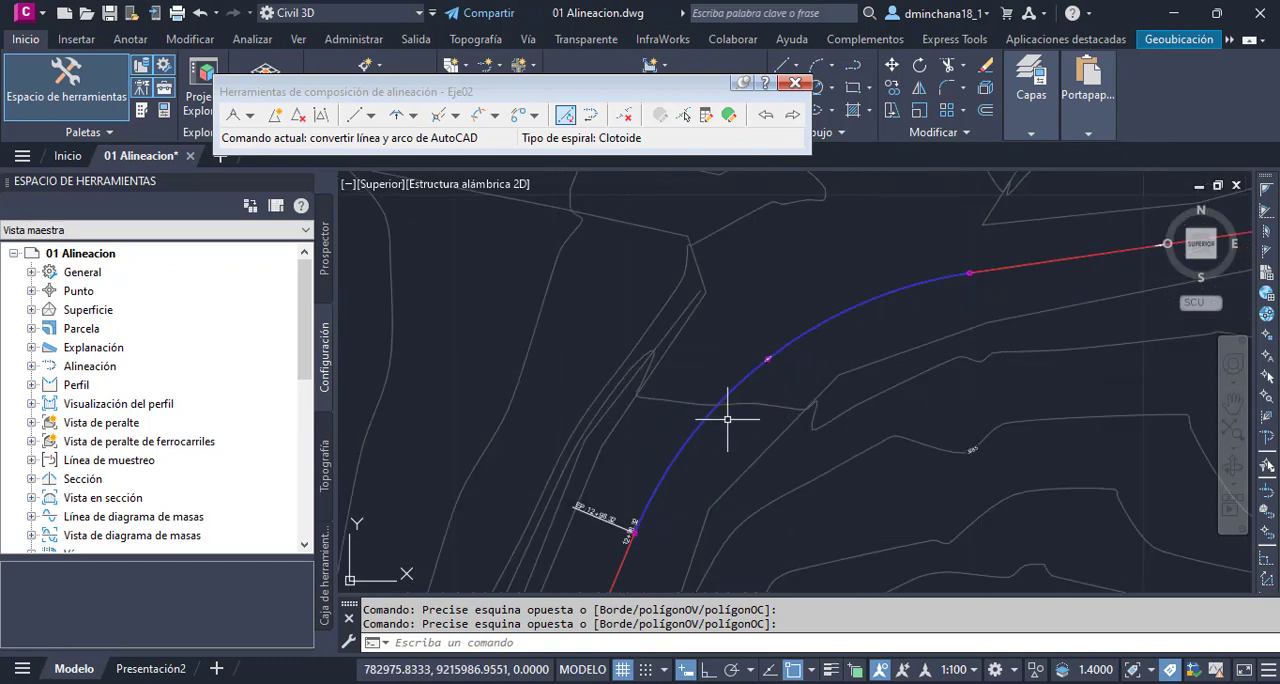
click(590, 115)
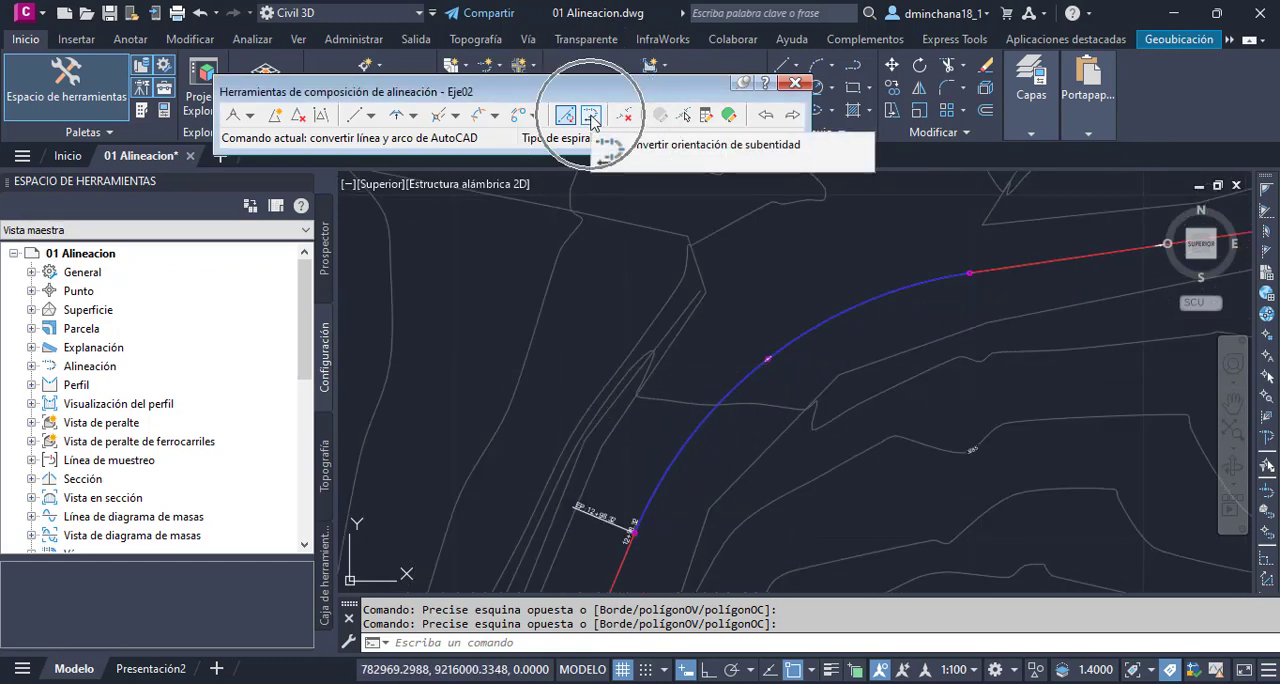
click(744, 381)
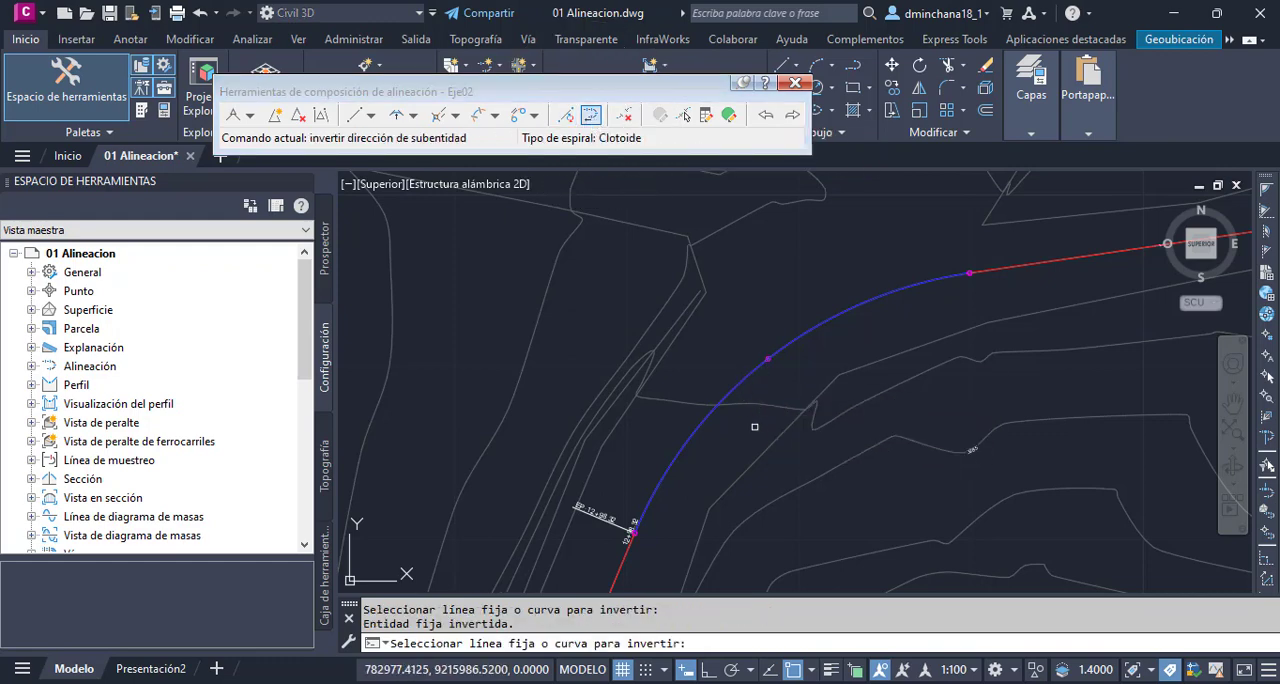
key(Return)
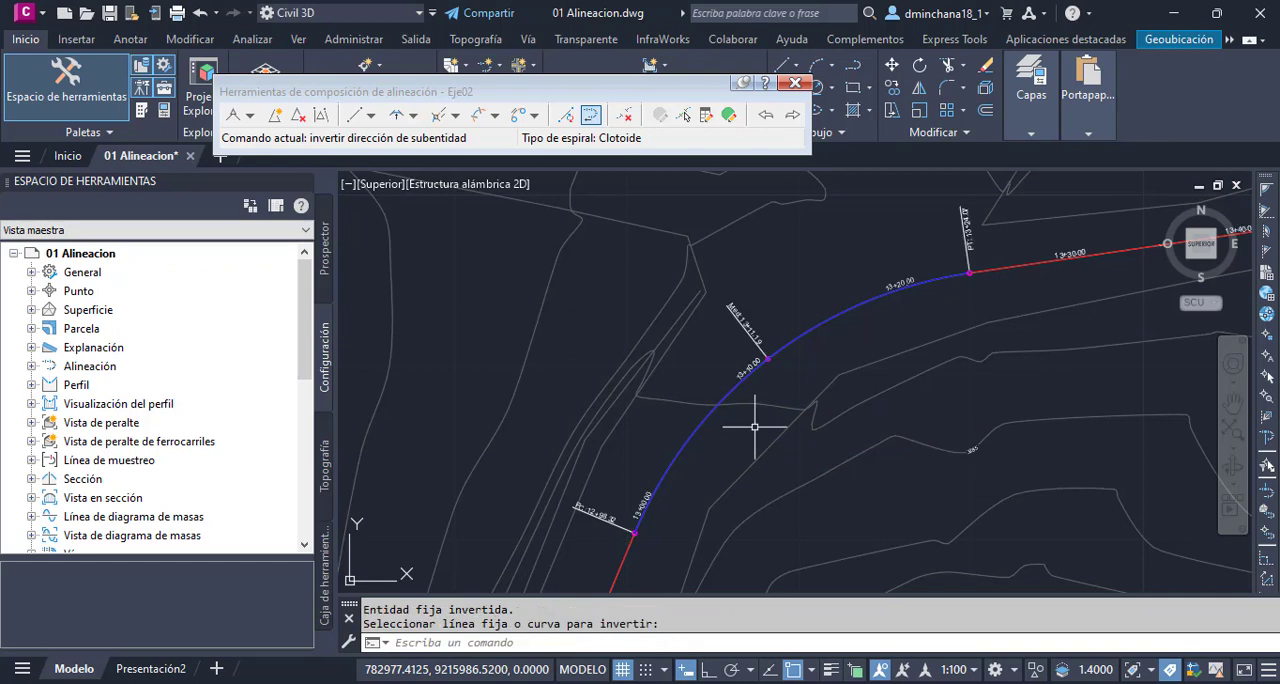
- Examine the station labels and direction arrows on the remaining straights and the short curve up to the end of Eje02
scroll(655, 466, down, 4)
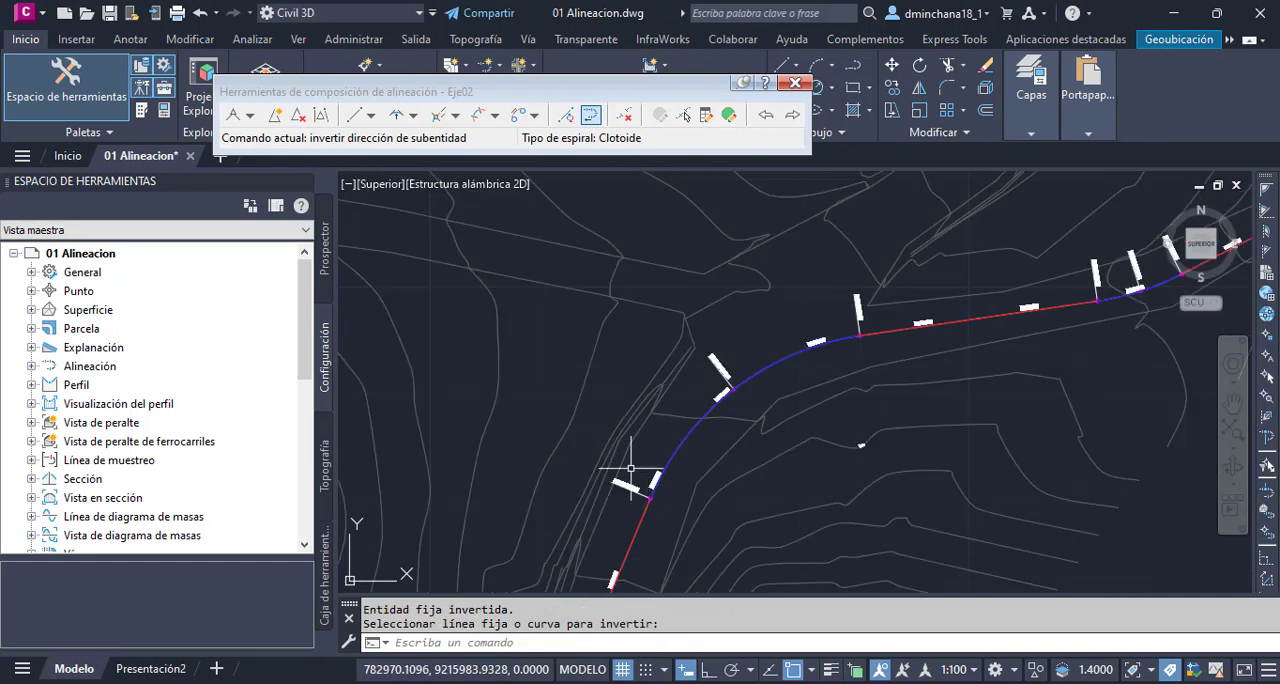
scroll(1128, 280, up, 2)
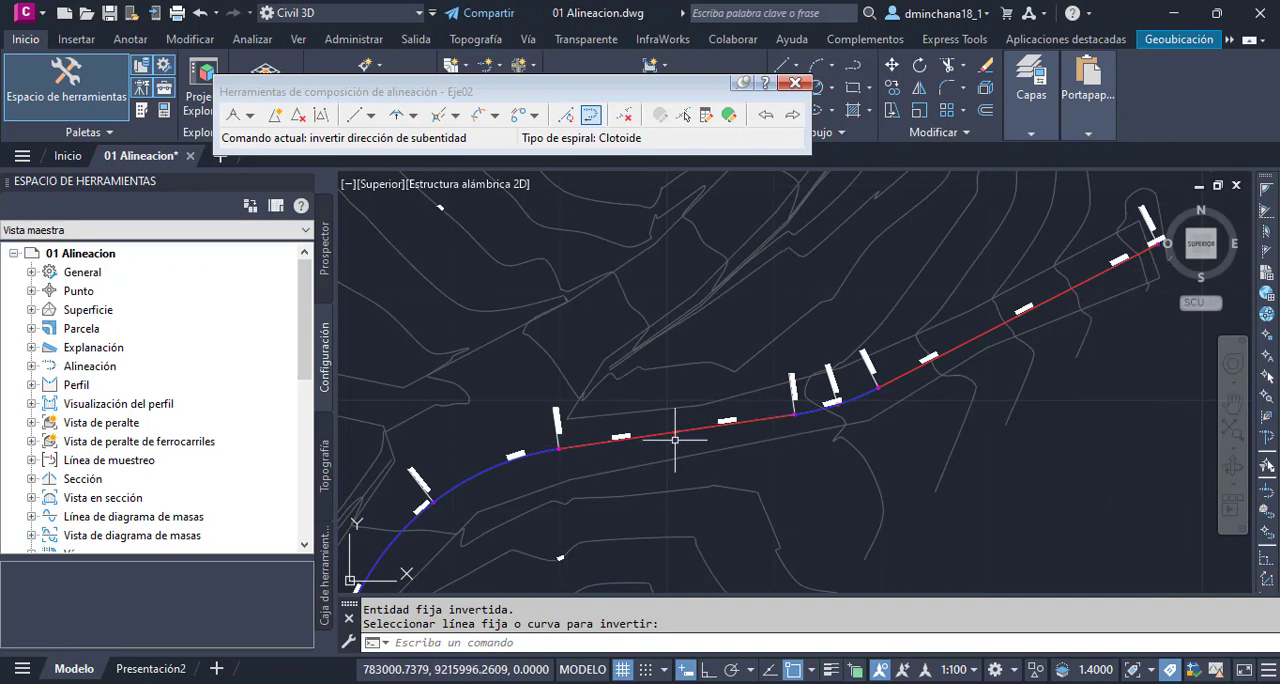
scroll(675, 440, up, 6)
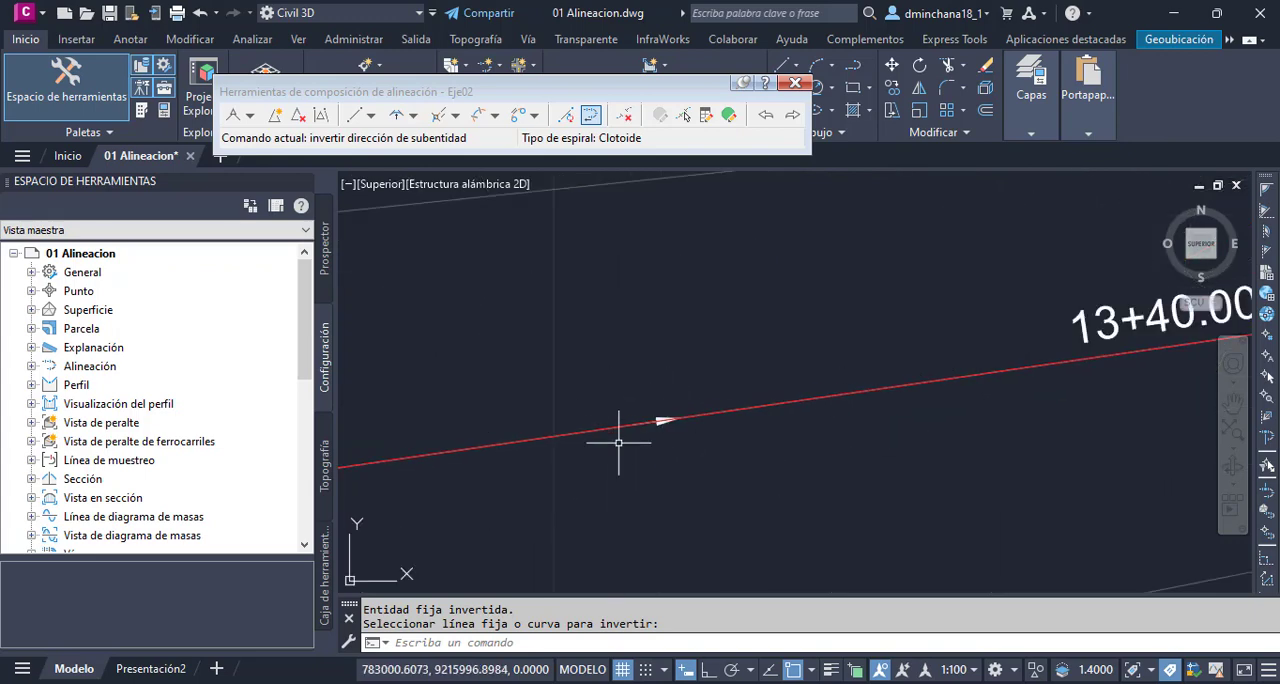
scroll(618, 442, down, 6)
scroll(861, 418, up, 8)
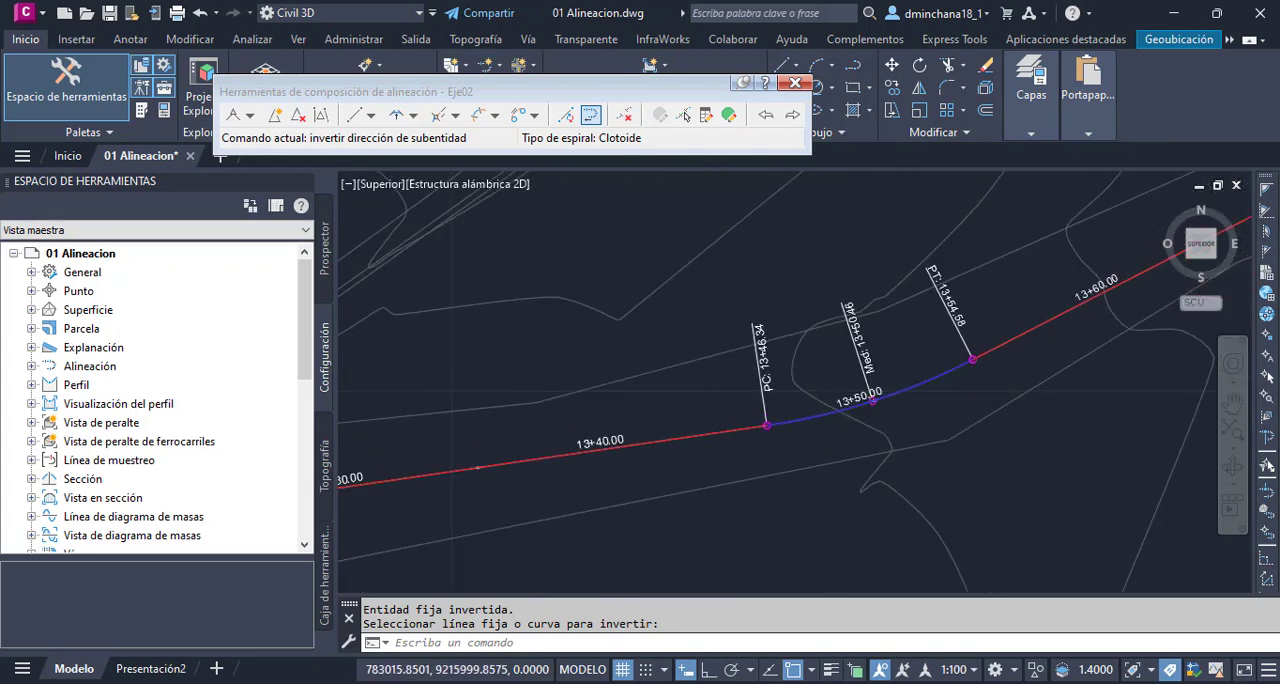
scroll(784, 491, down, 6)
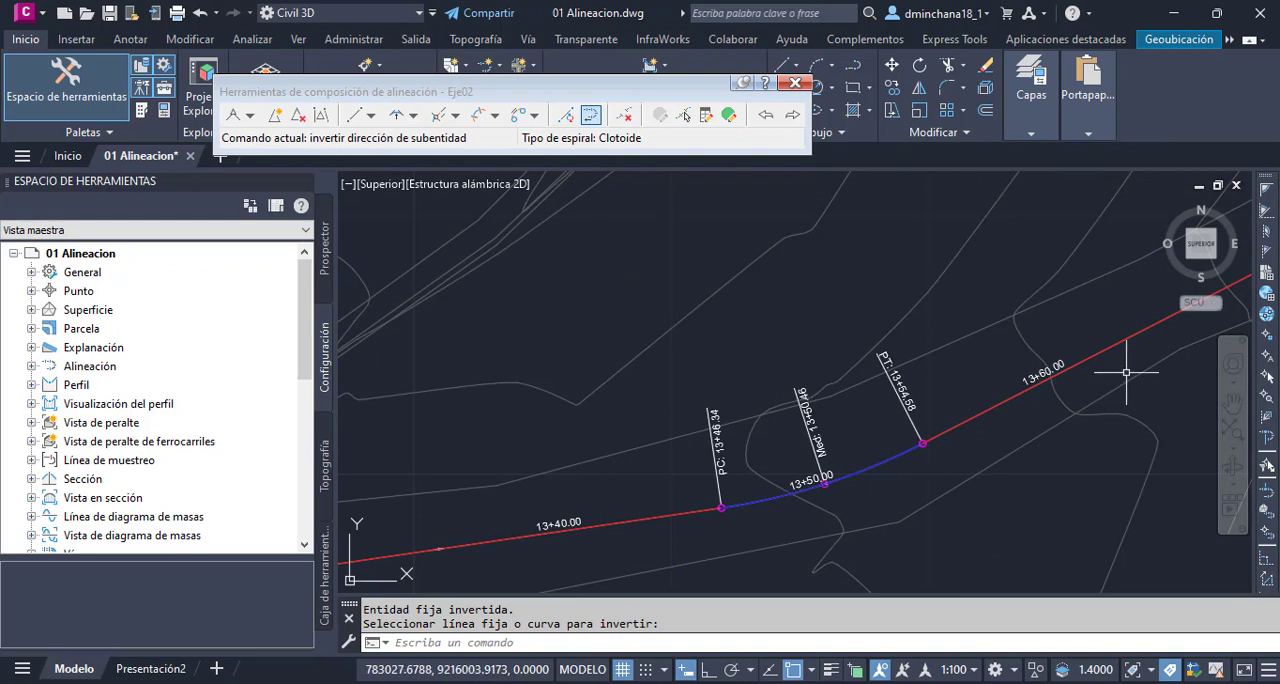
scroll(1063, 377, down, 5)
scroll(1091, 345, up, 5)
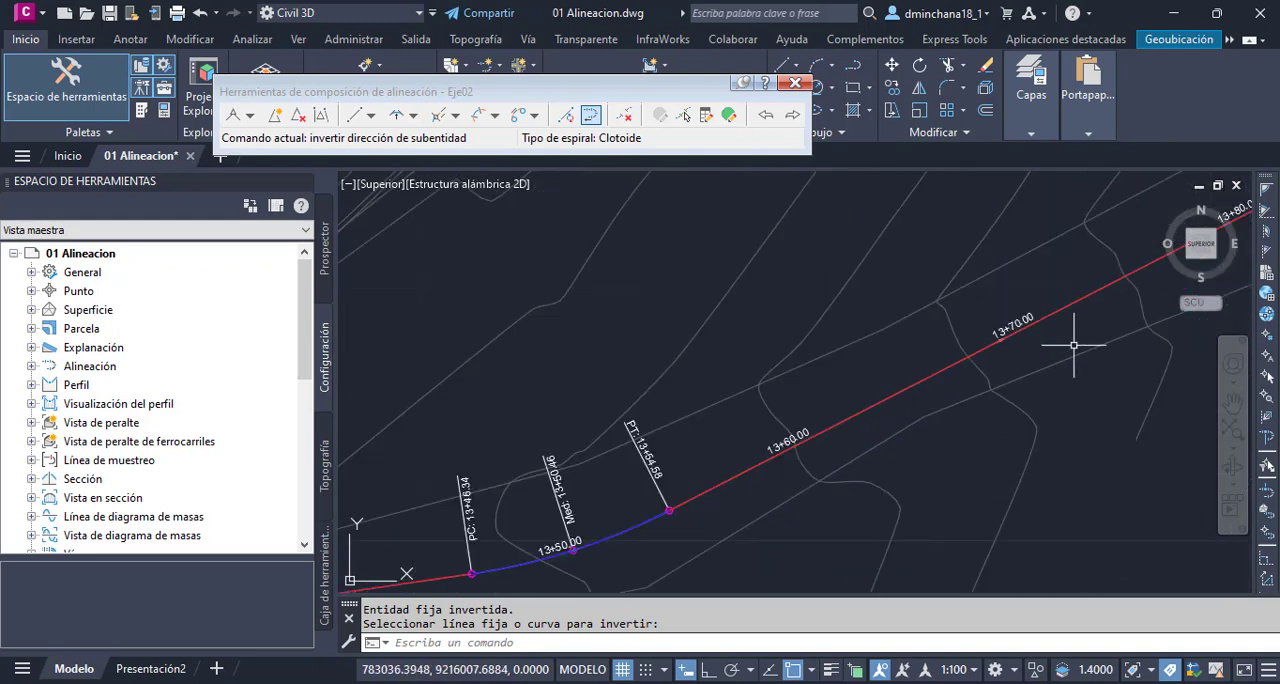
scroll(1073, 345, up, 7)
scroll(918, 367, down, 2)
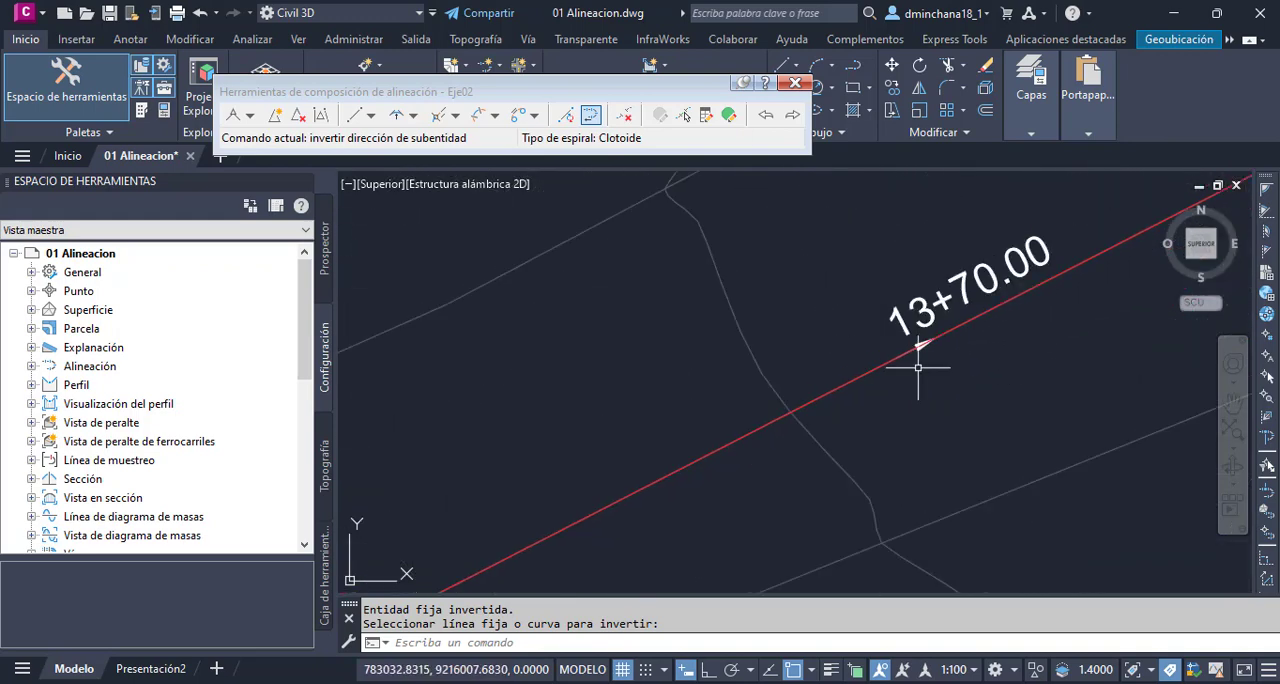
scroll(918, 367, down, 6)
- Select the alignment Eje02, try stretching the reversed curve by its midpoint grip, and clear the selection
key(Escape)
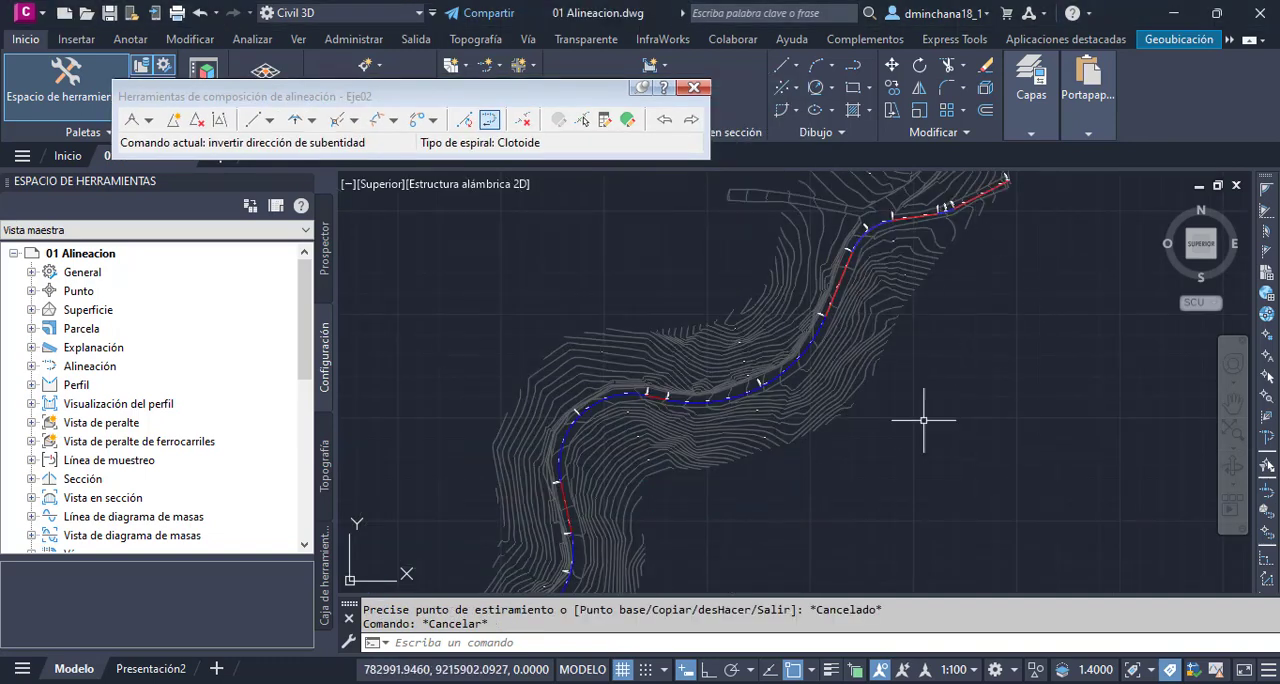
click(830, 300)
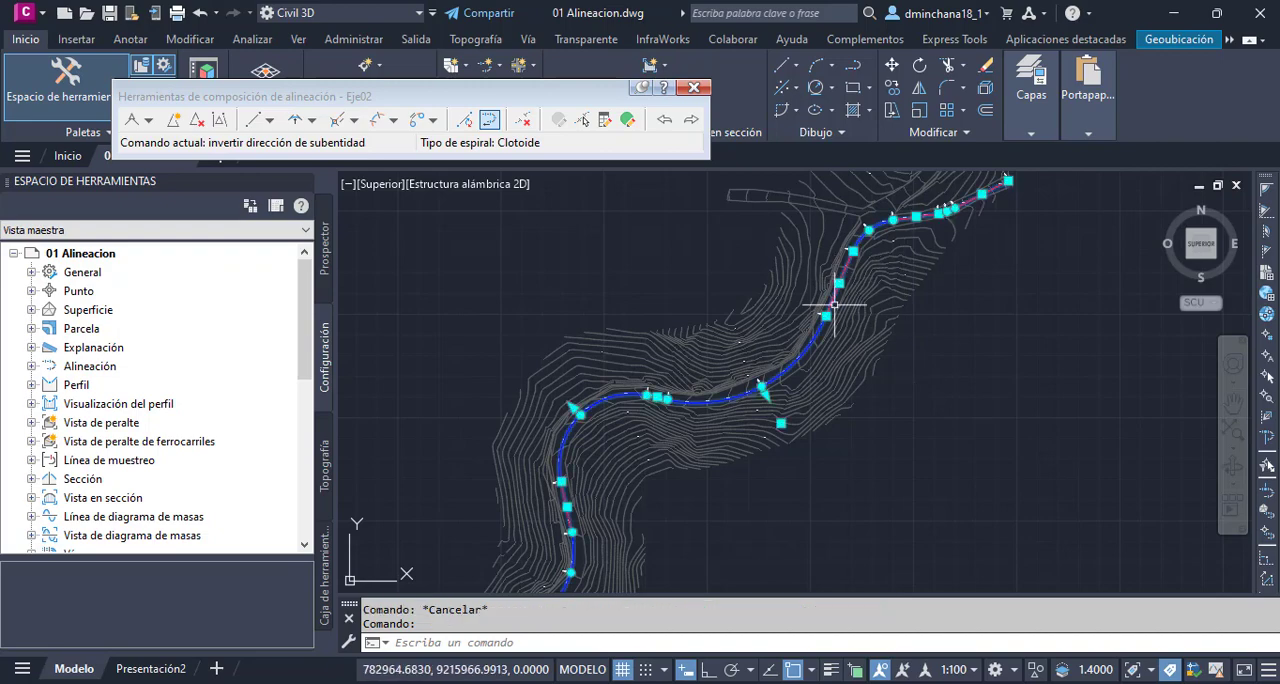
scroll(826, 368, up, 5)
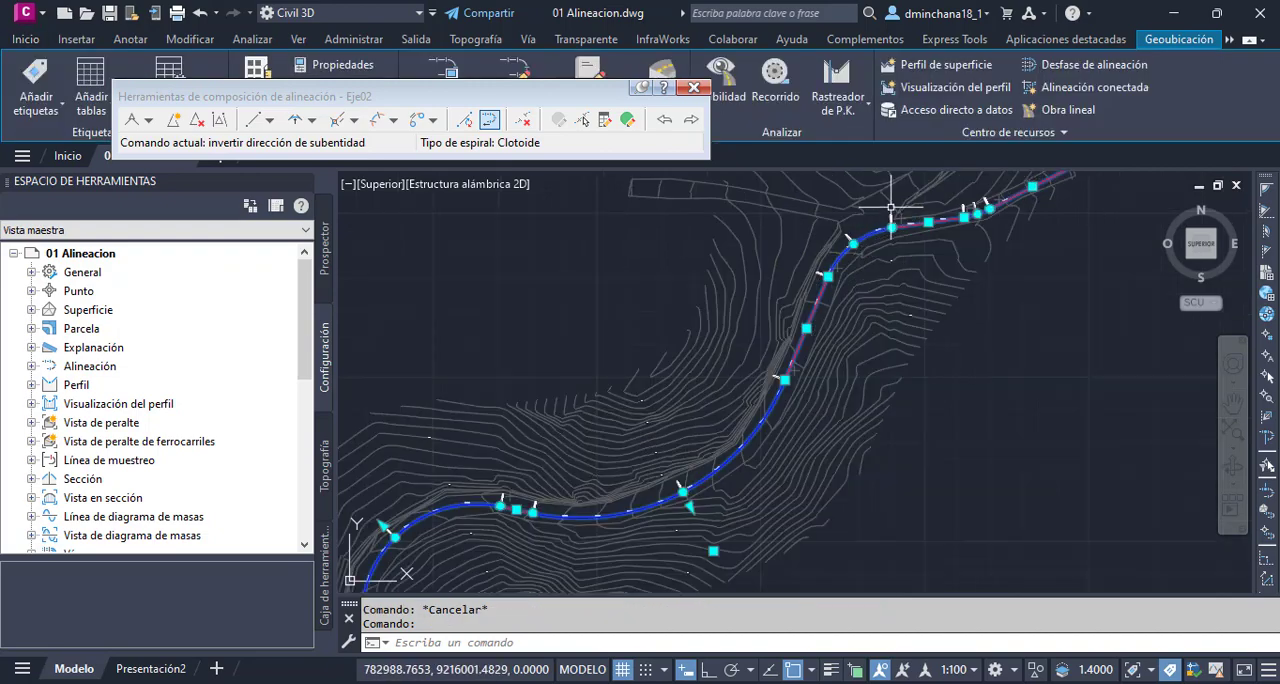
scroll(808, 242, up, 2)
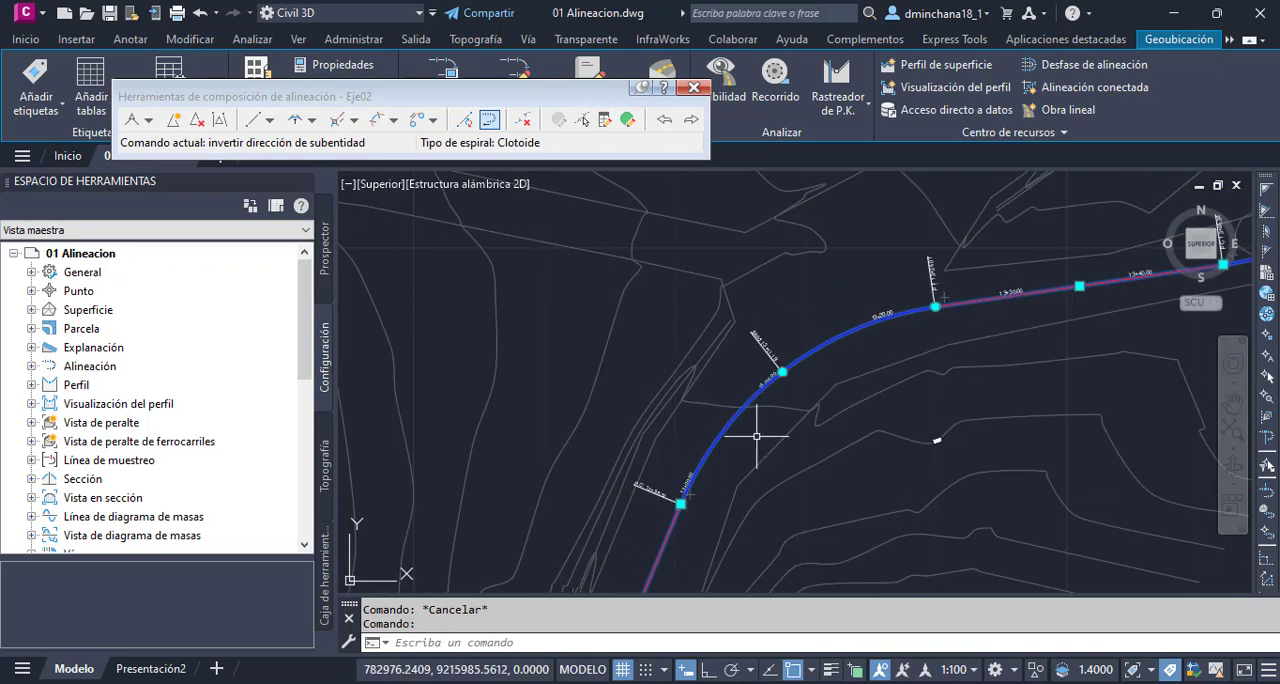
click(782, 372)
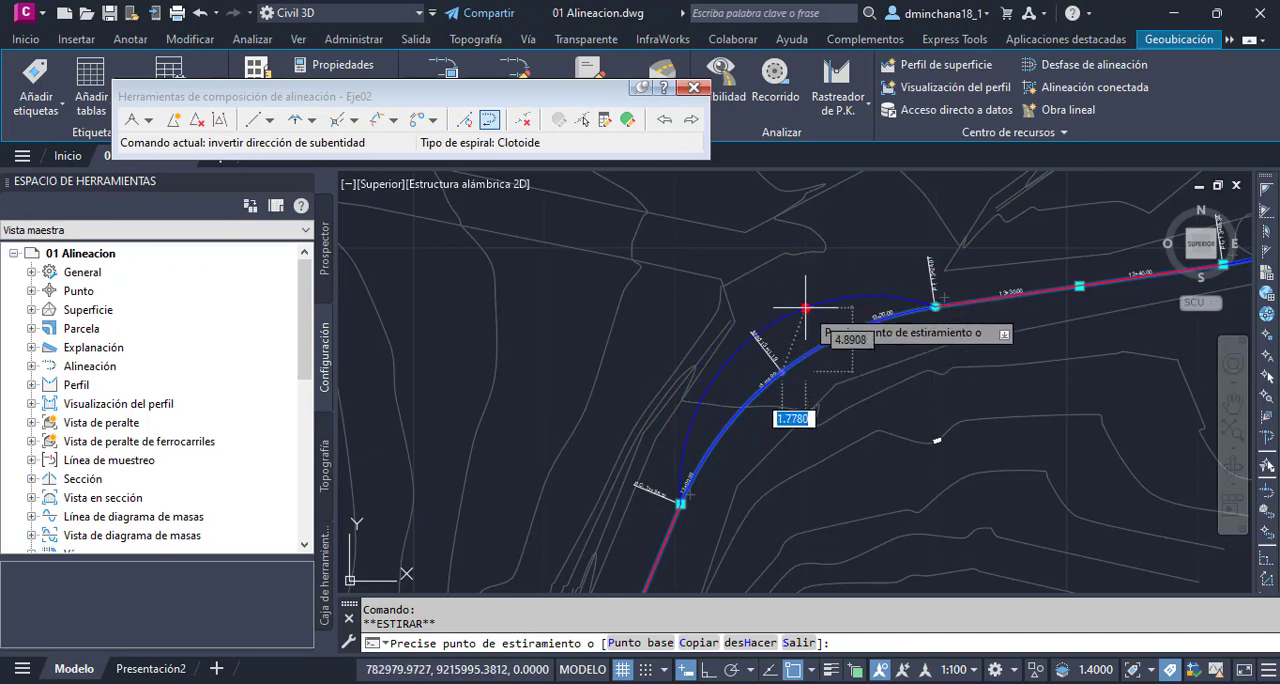
key(Escape)
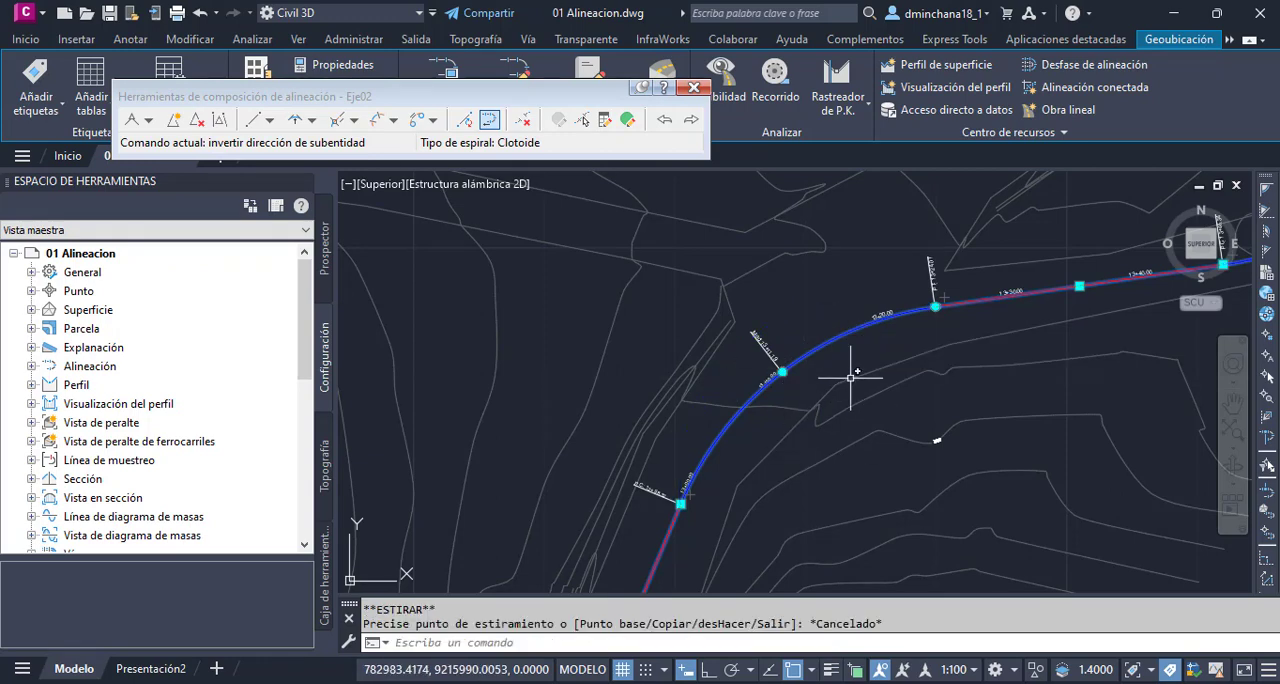
key(Escape)
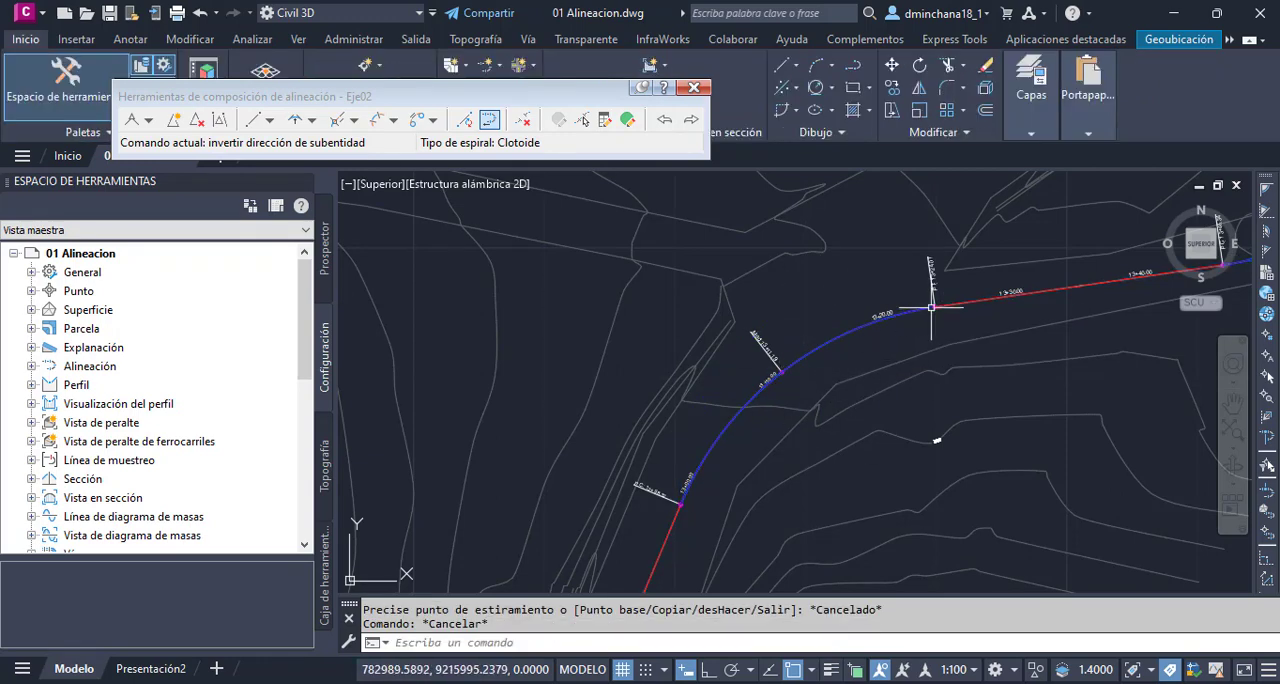
- Show the whole alignment Eje02 in the drawing and close its layout tools
scroll(931, 307, down, 5)
mouse_move(817, 479)
middle_down()
mouse_move(889, 321)
mouse_move(865, 390)
middle_up()
scroll(808, 417, down, 2)
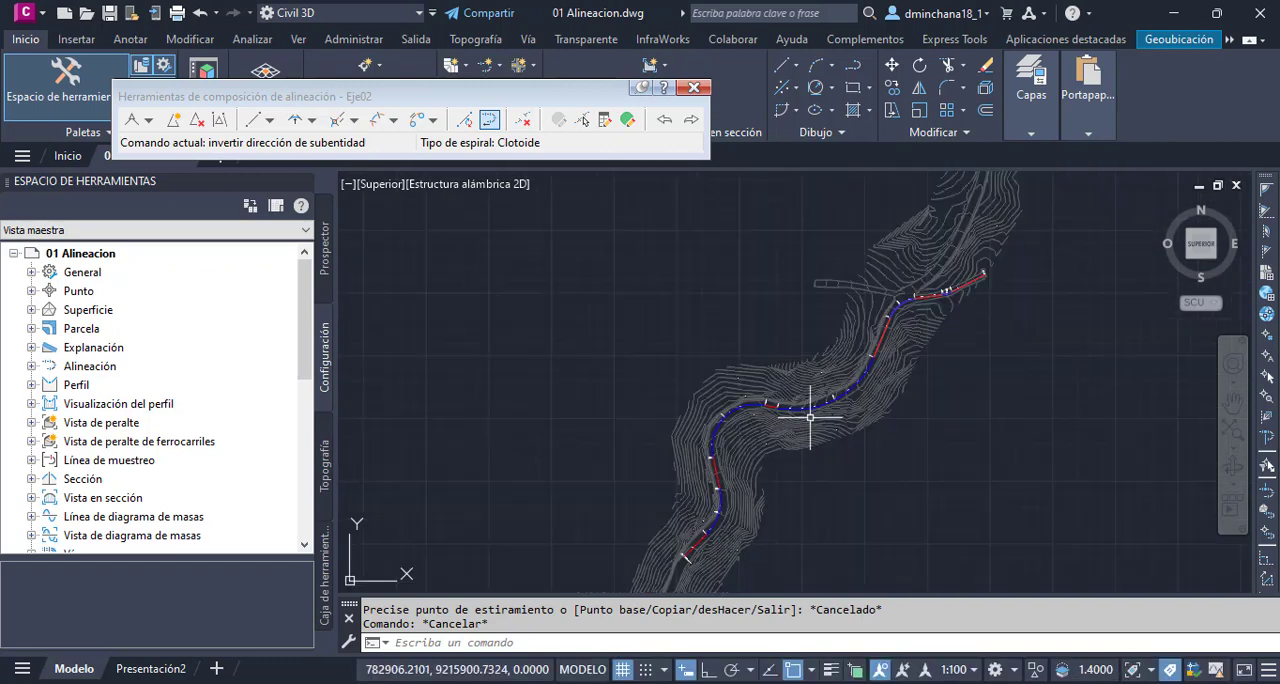
key(Escape)
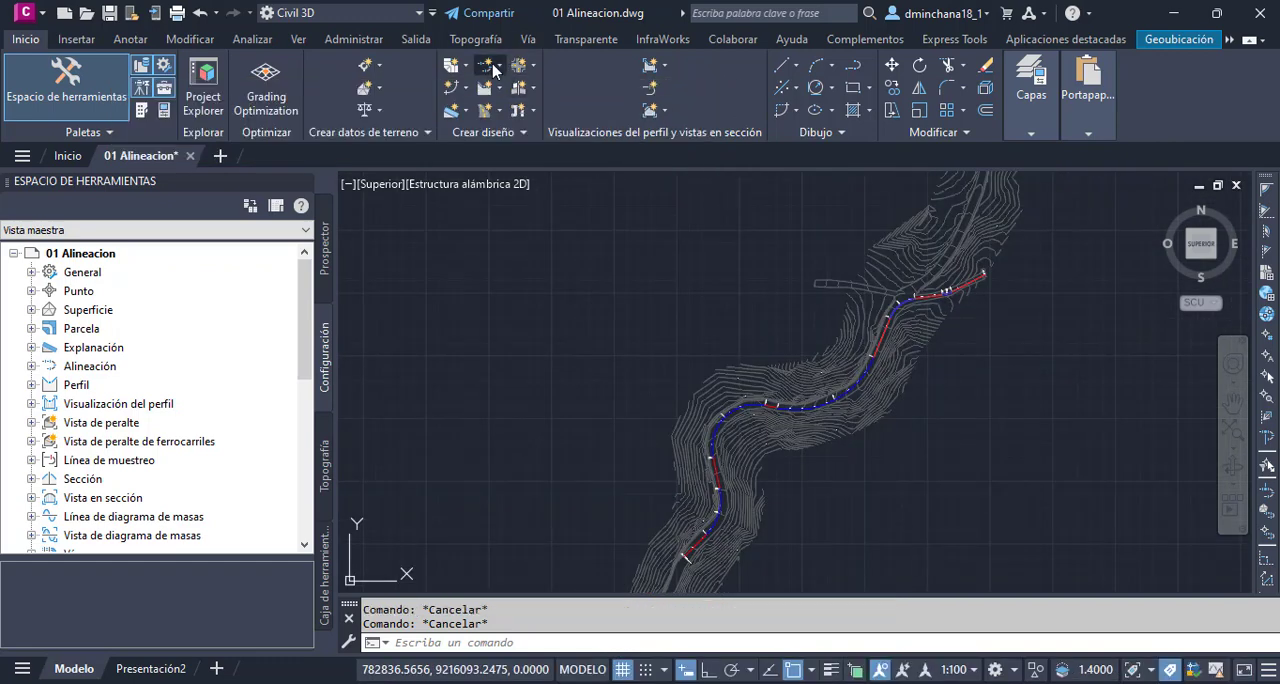
- Open the list of alignment creation methods
click(494, 67)
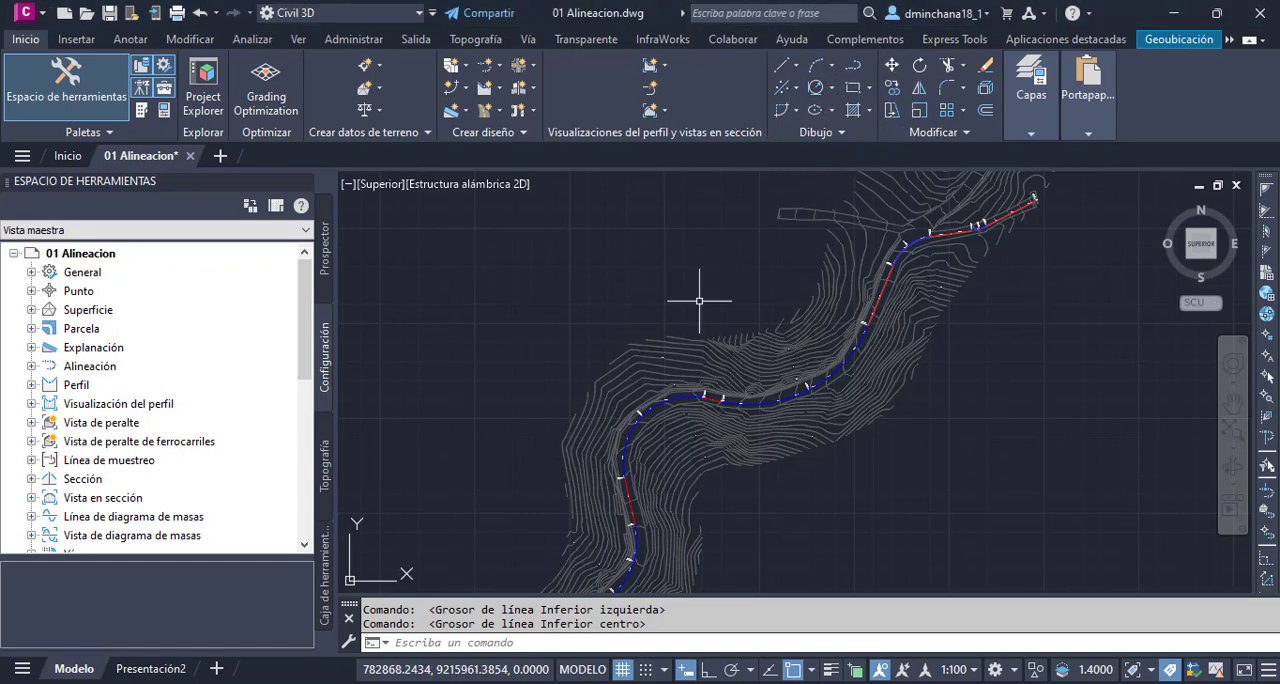
click(491, 68)
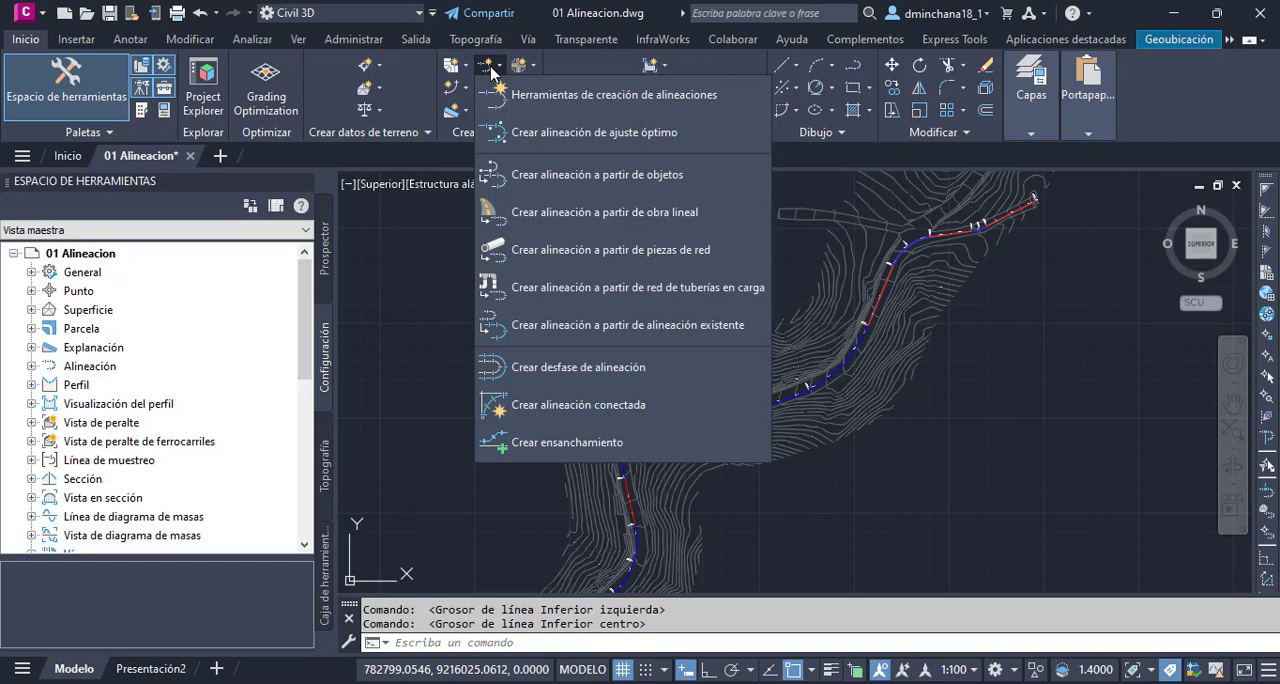
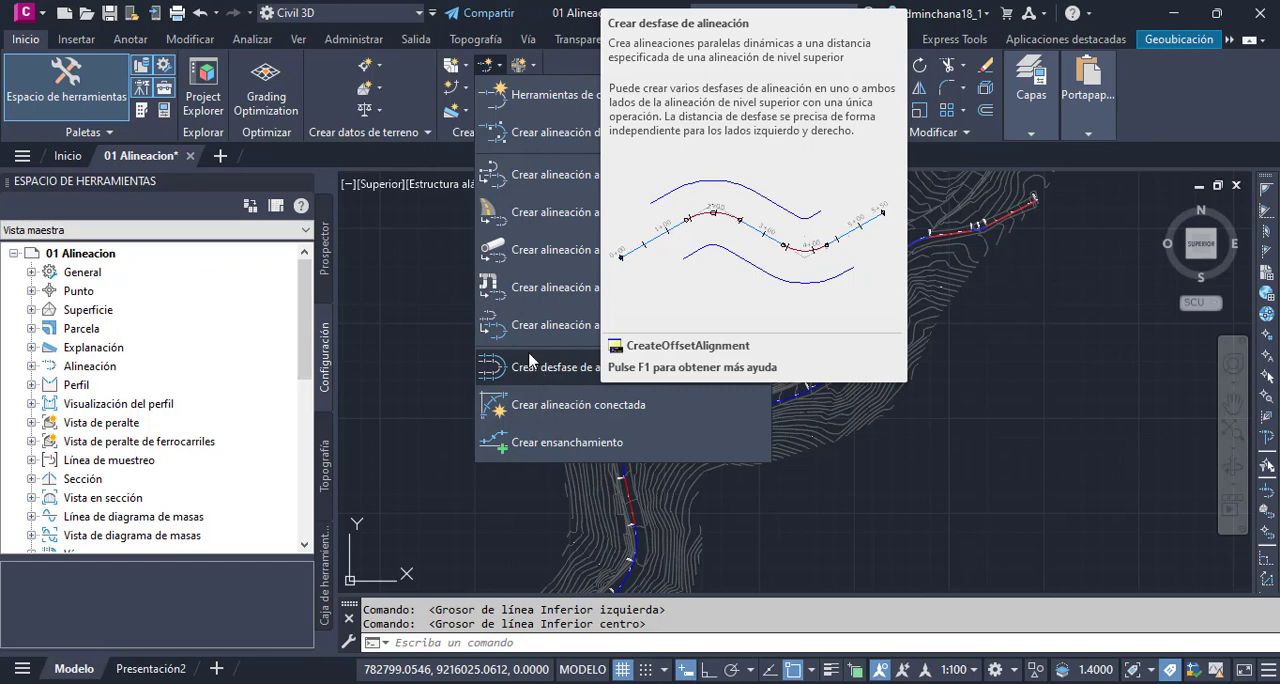
- Start an offset alignment from the long straight in the lower part of the road, with Eje01 as the source alignment
click(585, 370)
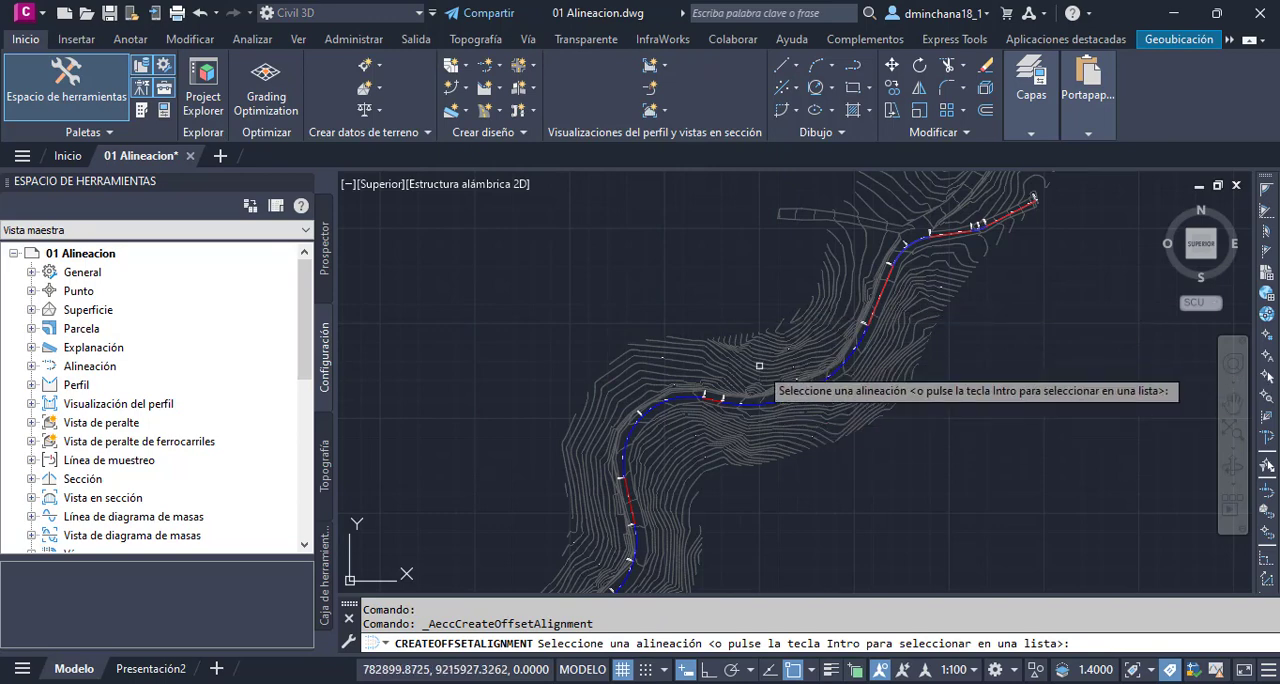
scroll(795, 338, down, 2)
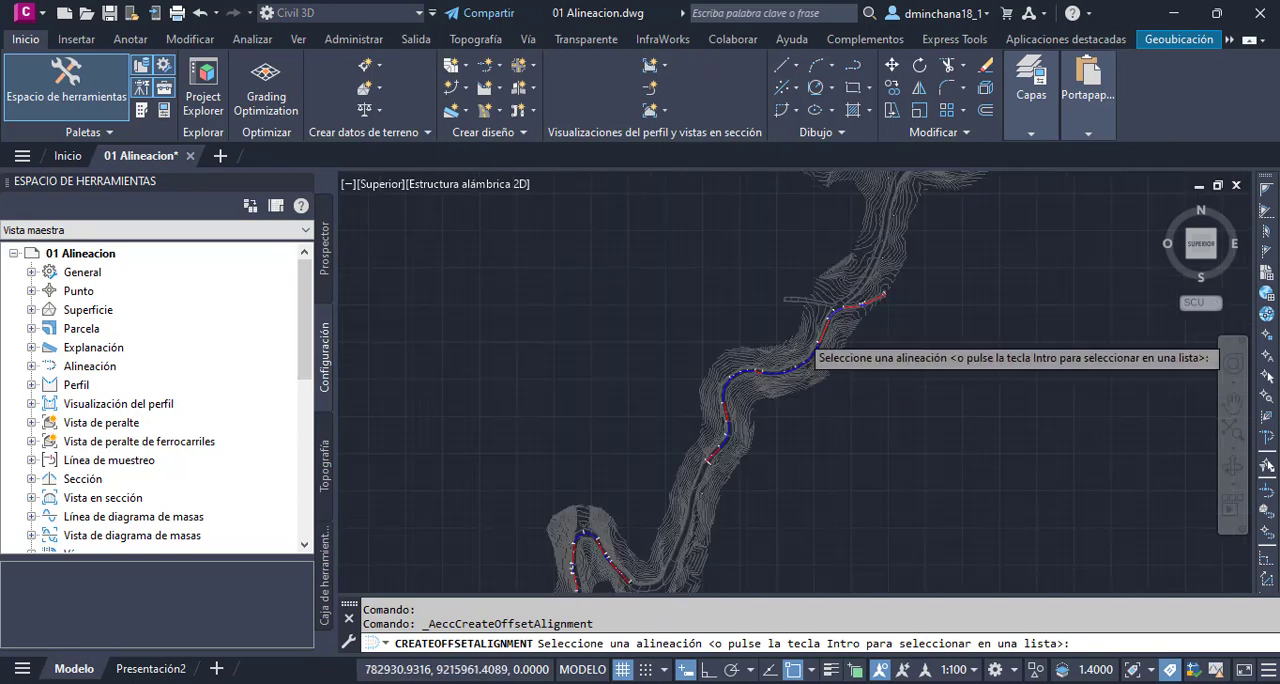
scroll(690, 425, up, 3)
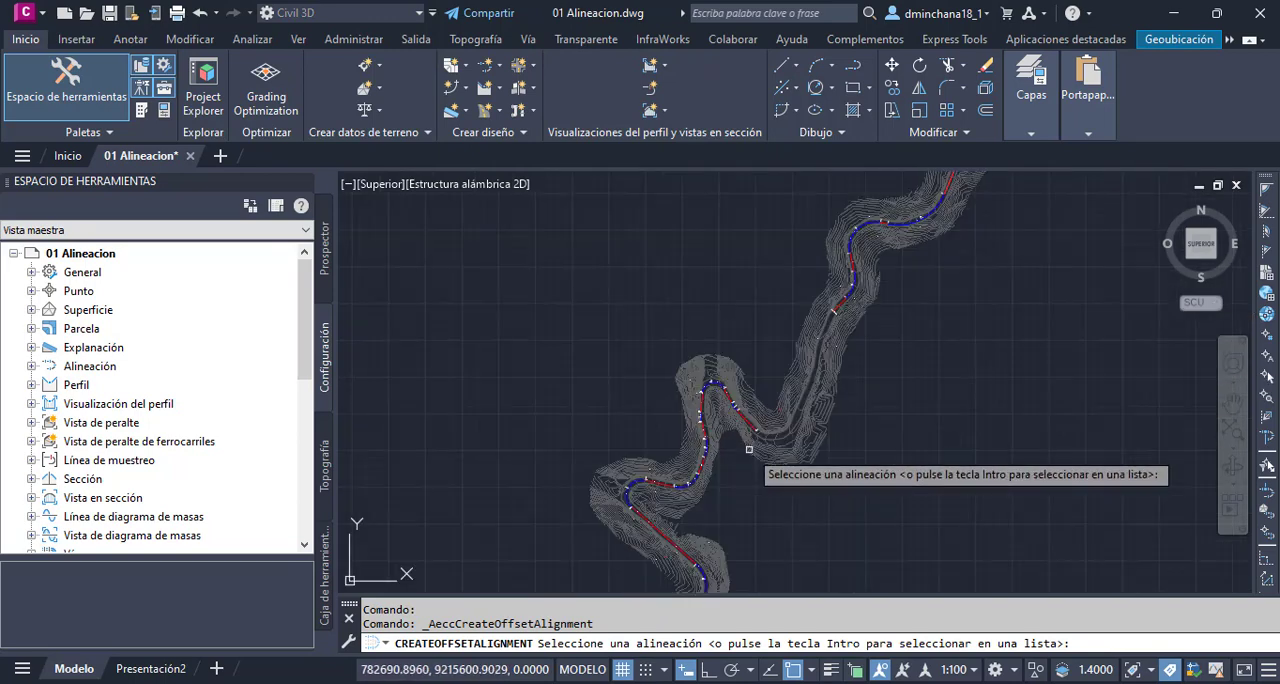
scroll(749, 449, up, 1)
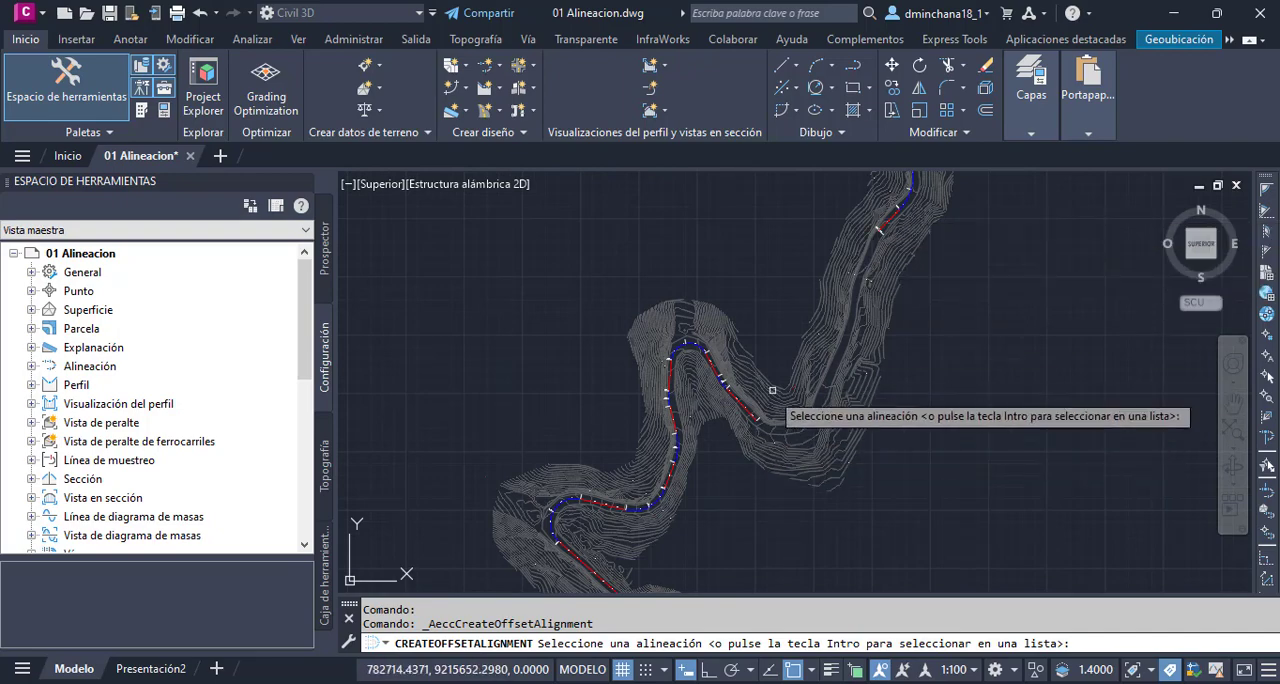
scroll(737, 392, up, 3)
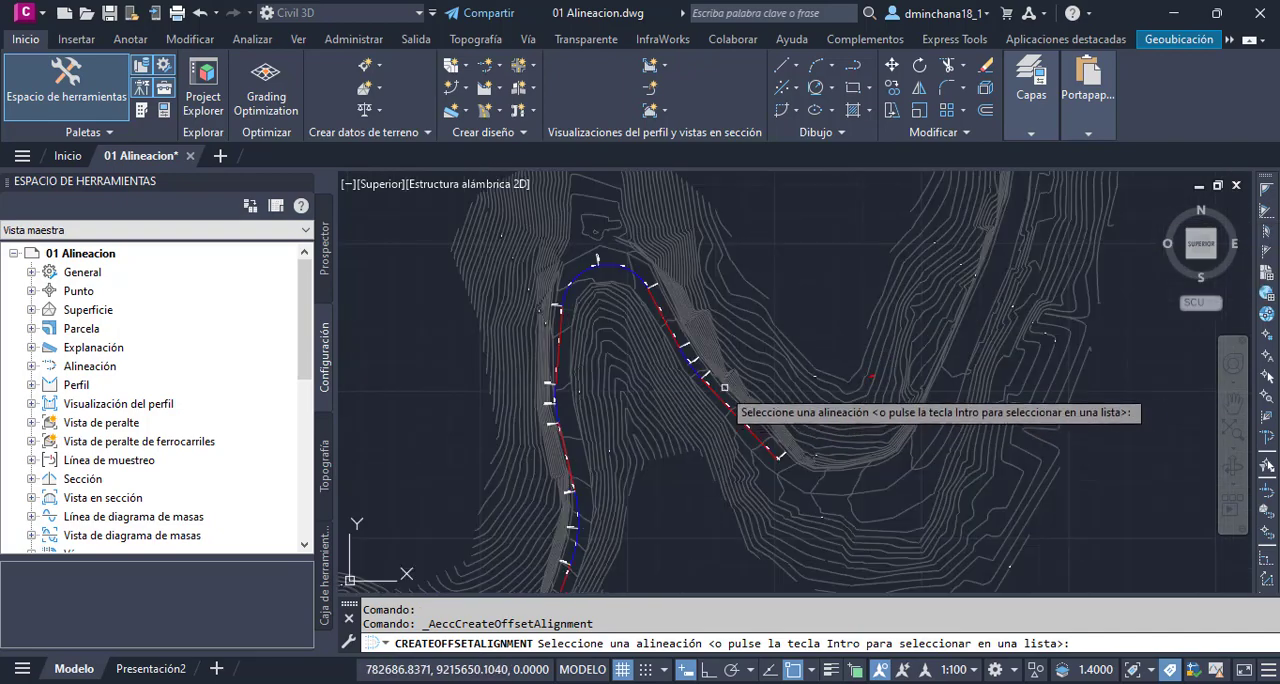
scroll(726, 400, up, 3)
scroll(709, 375, down, 5)
scroll(672, 435, up, 2)
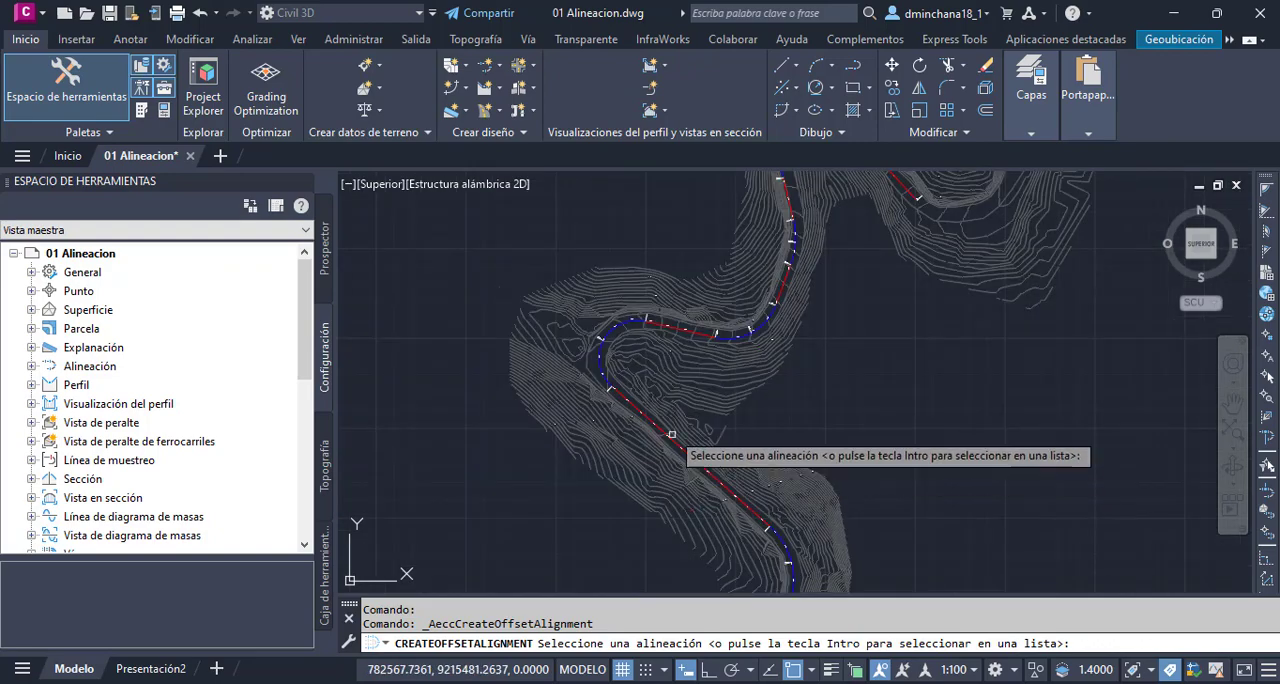
scroll(655, 358, up, 4)
scroll(632, 364, down, 4)
scroll(686, 457, up, 2)
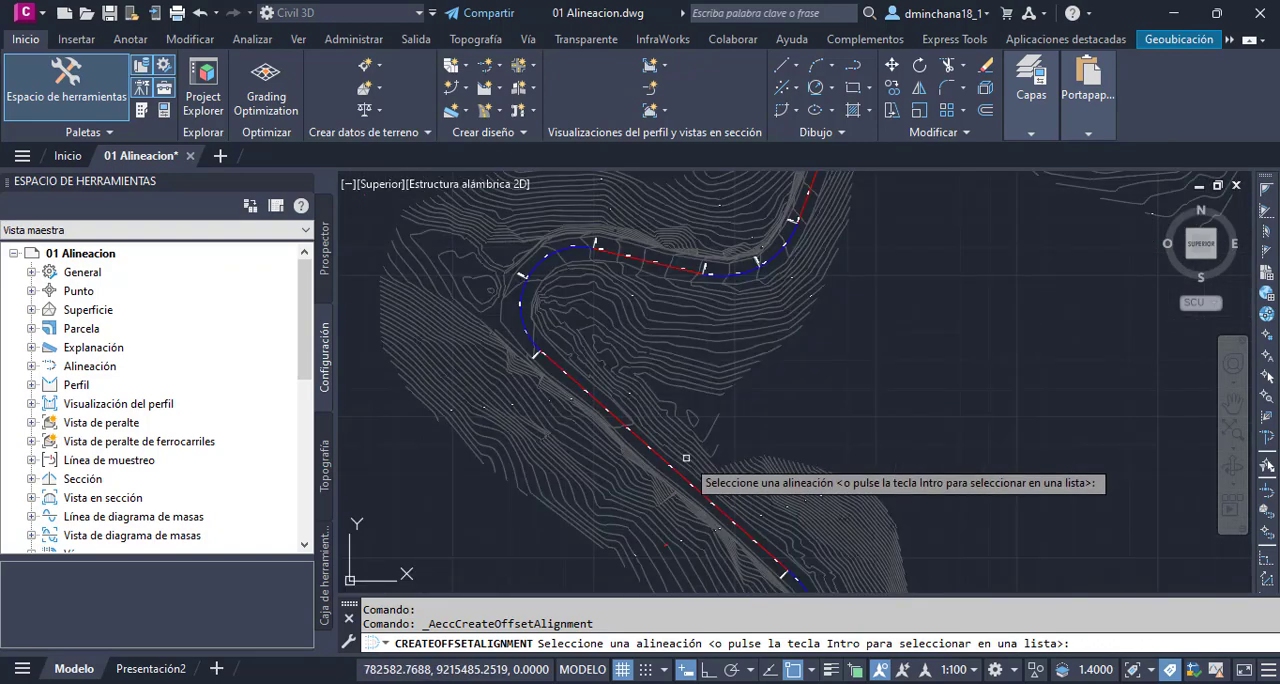
scroll(686, 457, up, 3)
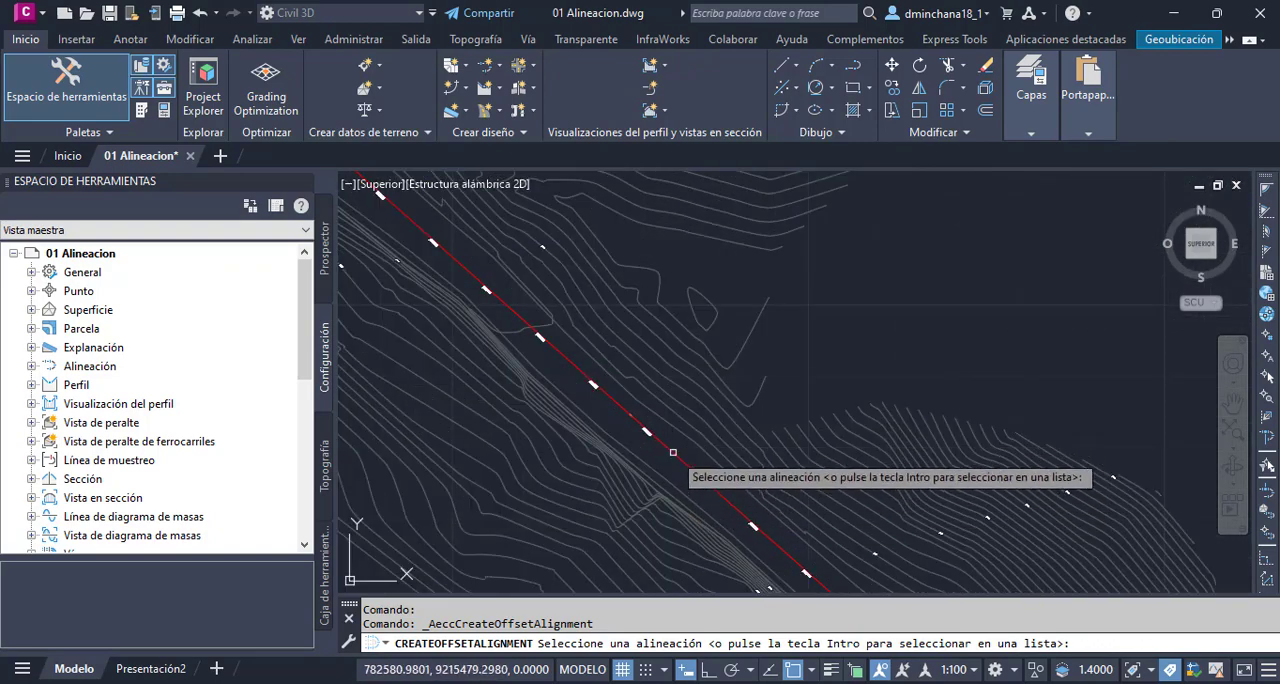
click(688, 465)
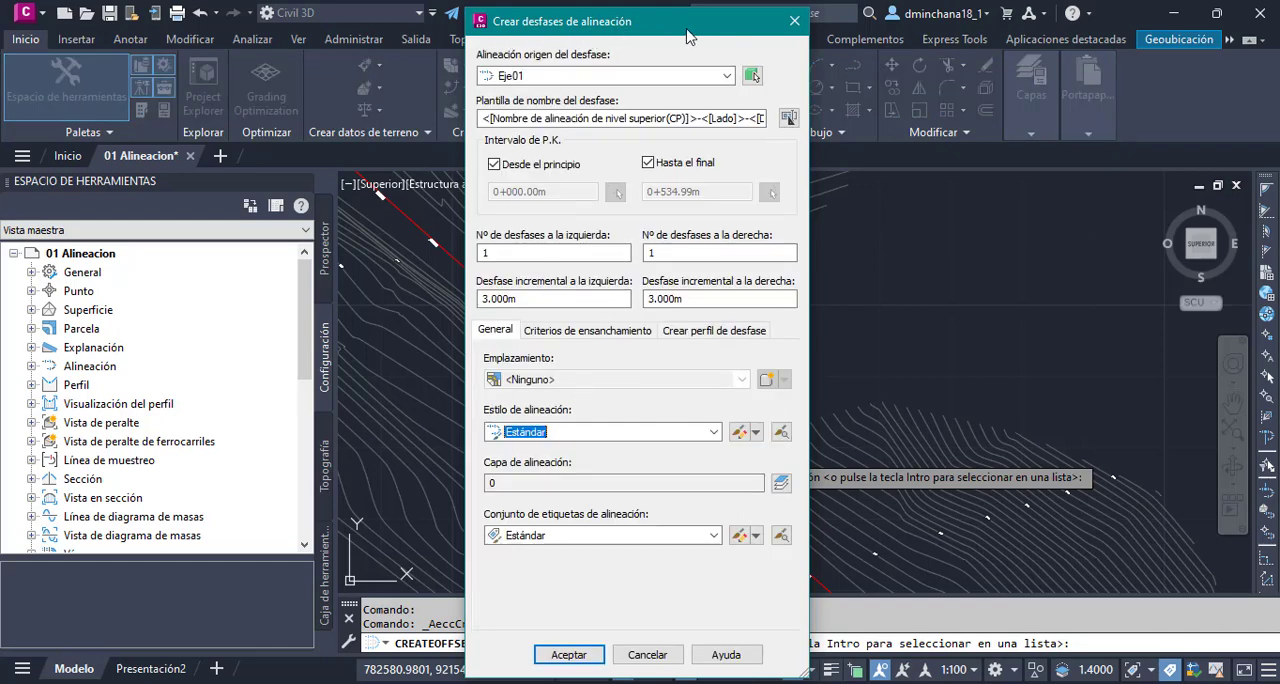
click(619, 80)
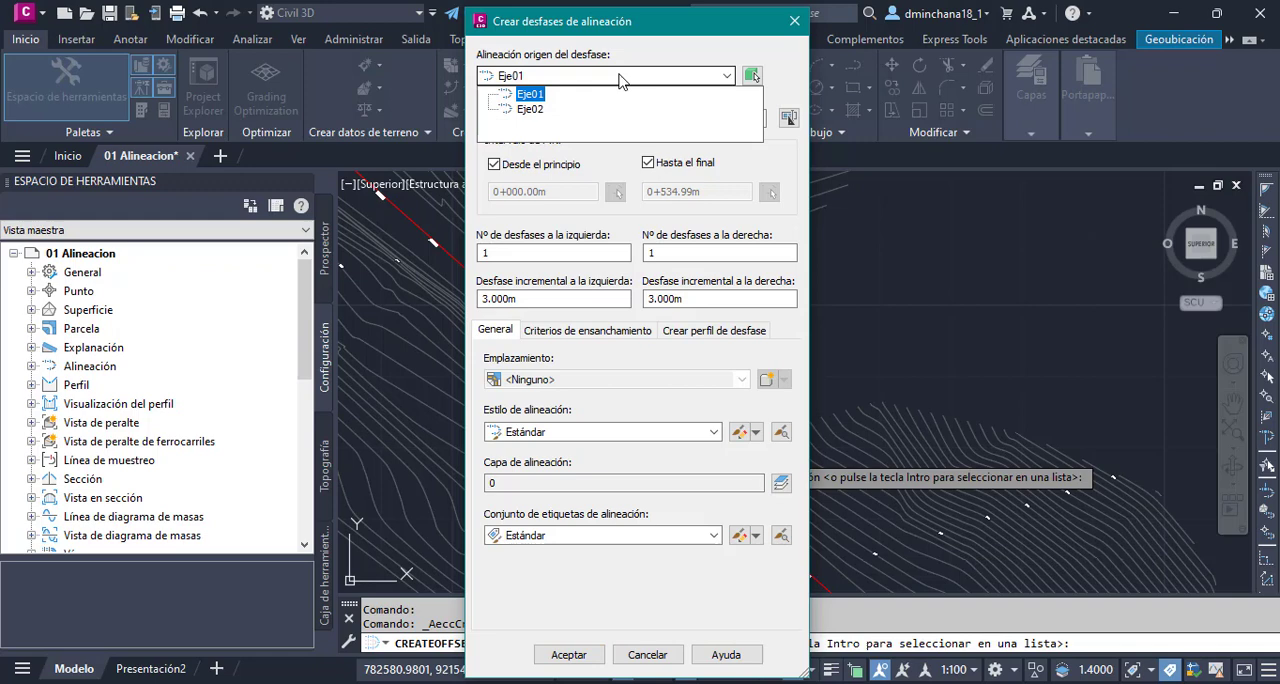
click(530, 94)
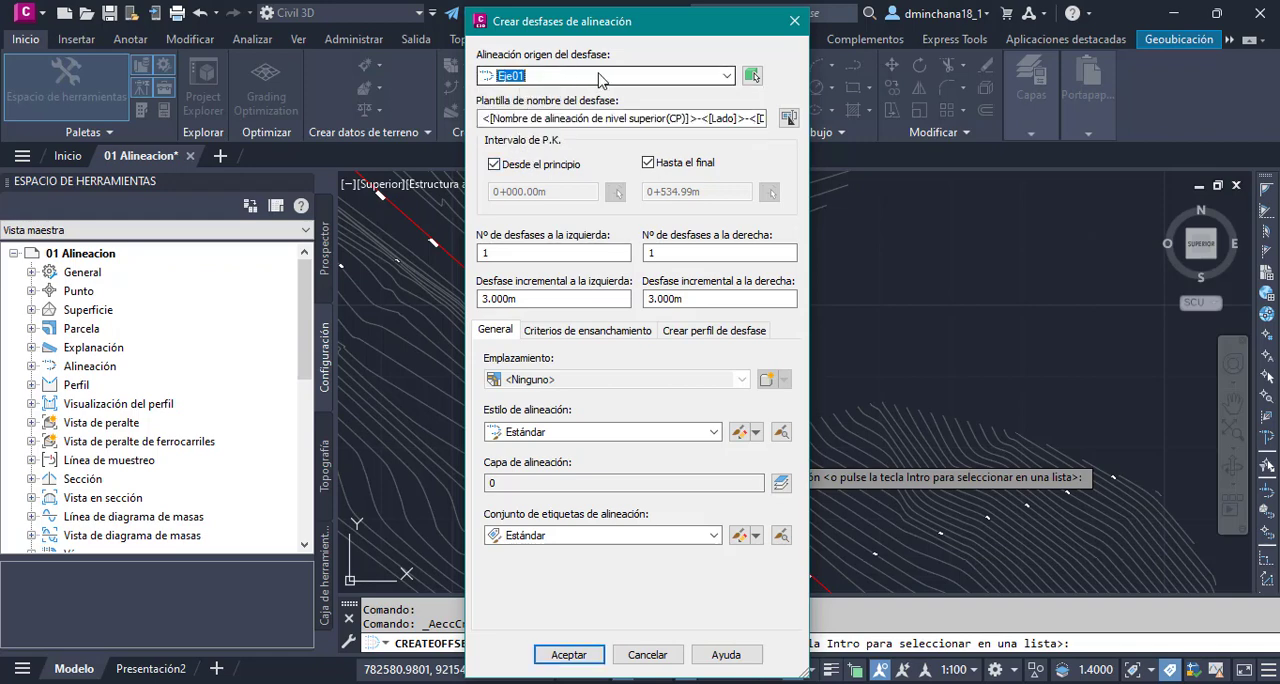
- Examine the parent alignment name, side and offset distance parts of the offset name template
click(560, 119)
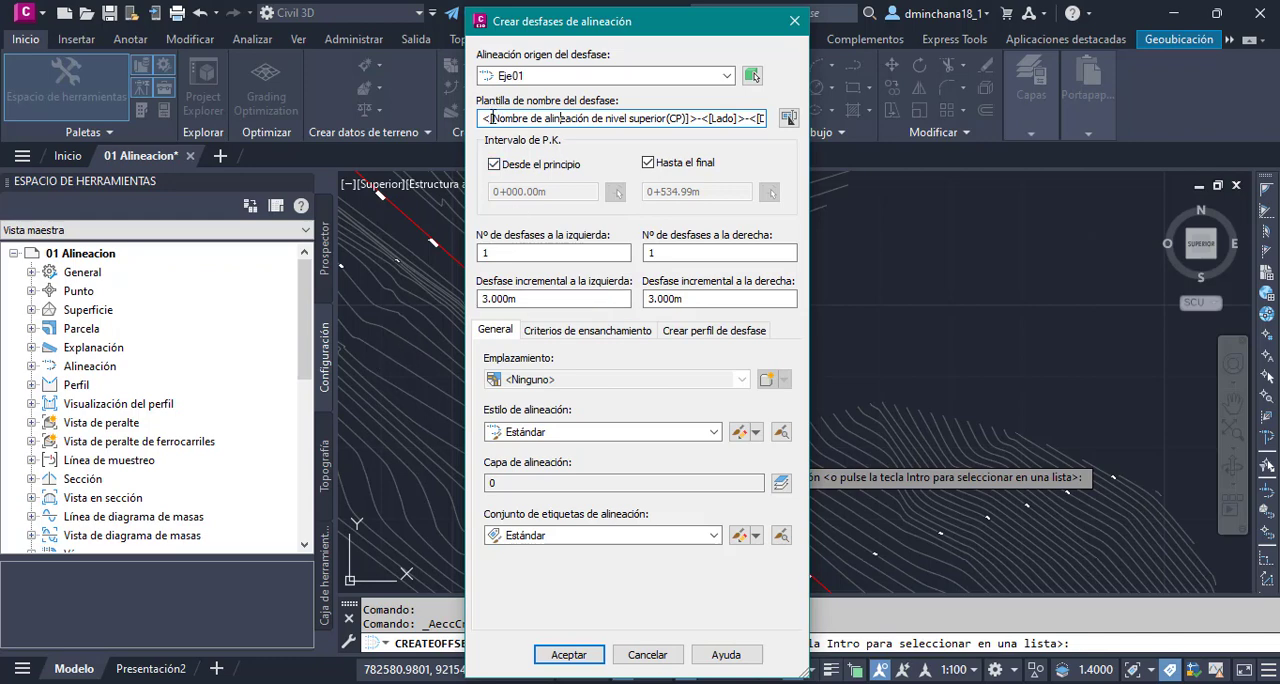
drag(483, 118, 789, 125)
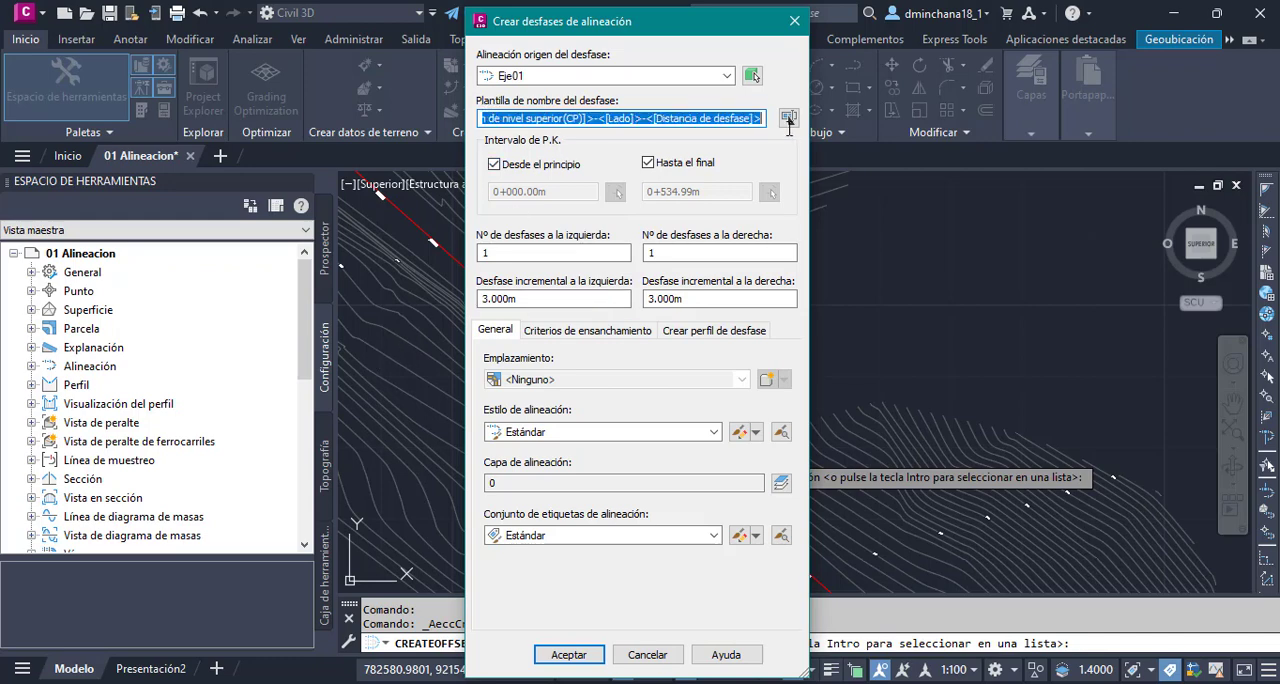
click(603, 119)
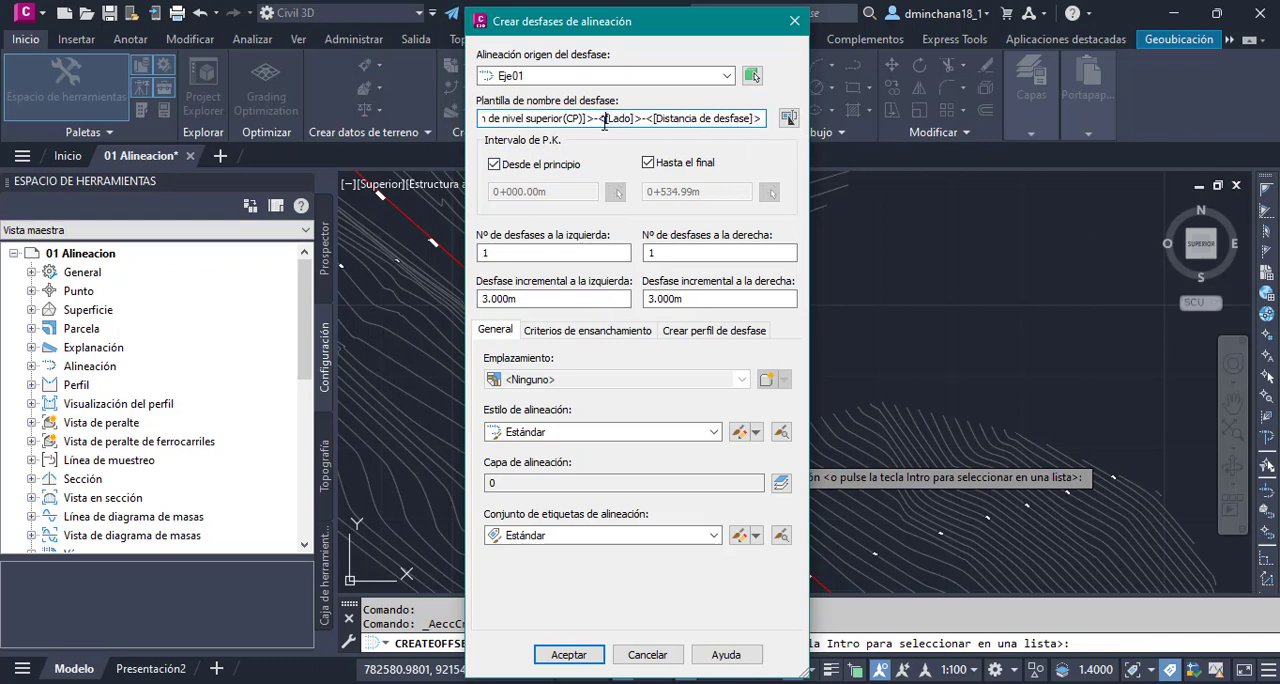
click(562, 119)
drag(596, 118, 412, 124)
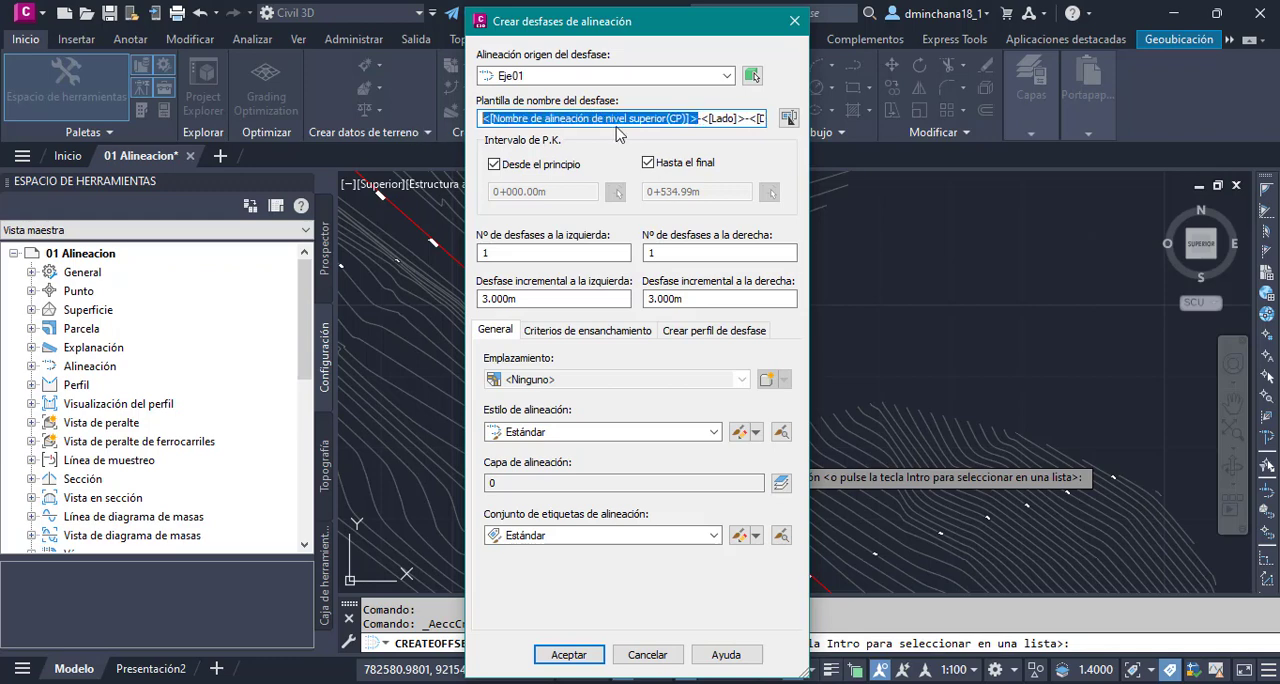
double_click(721, 116)
click(722, 117)
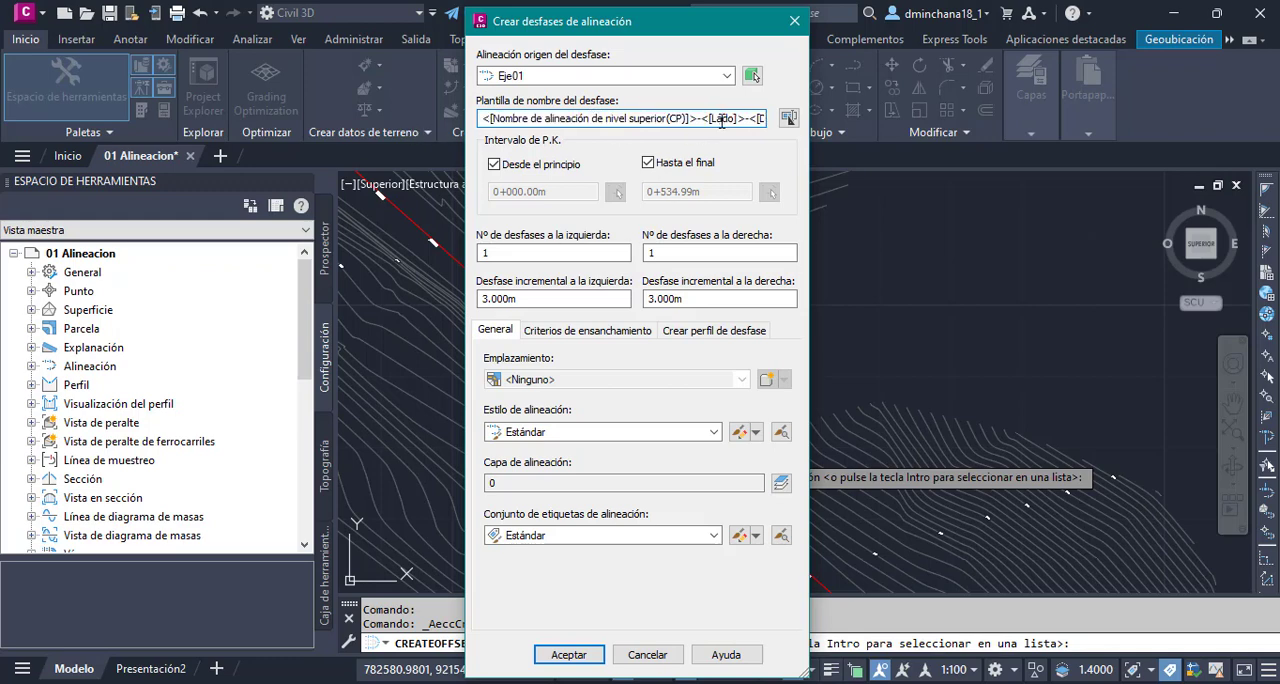
double_click(722, 118)
click(730, 118)
double_click(753, 120)
click(758, 120)
drag(758, 120, 770, 124)
click(745, 120)
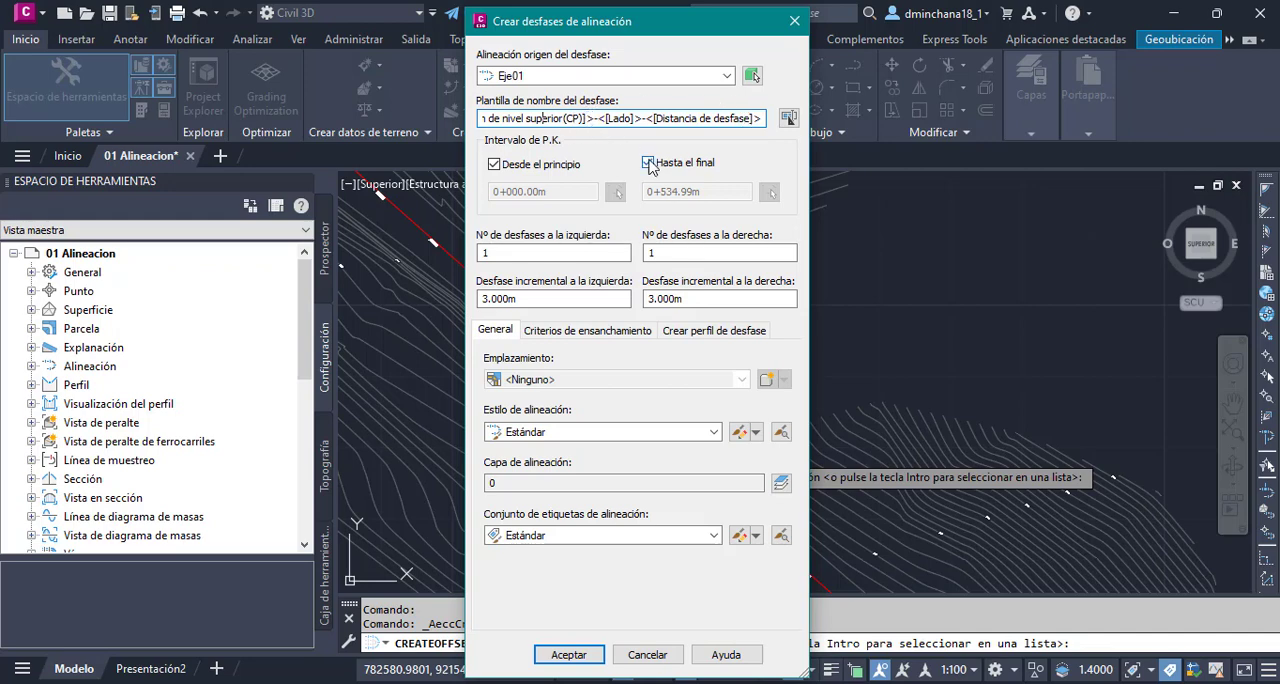
key(Left)
key(Left)
key(Left)
key(Left)
key(Left)
key(Left)
key(Left)
key(Left)
key(Left)
key(Left)
key(Left)
key(Left)
key(Left)
key(Left)
key(Left)
key(Left)
key(Left)
key(Left)
key(Left)
key(Left)
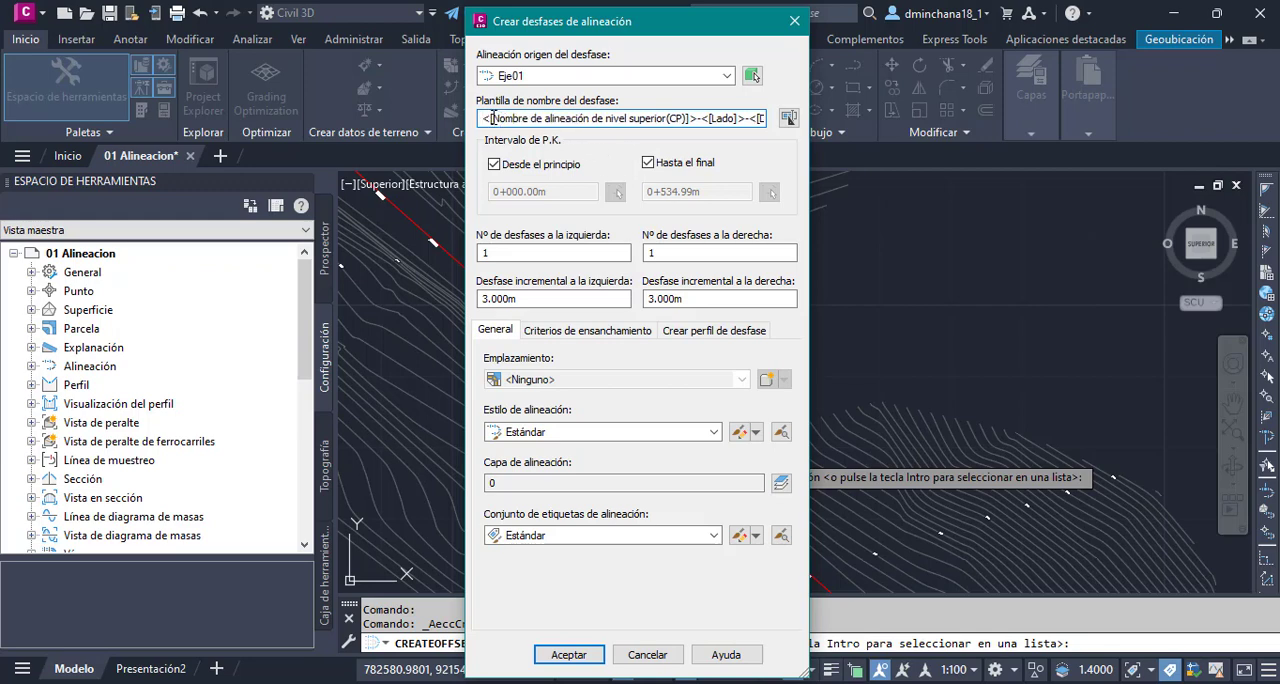
drag(490, 118, 694, 138)
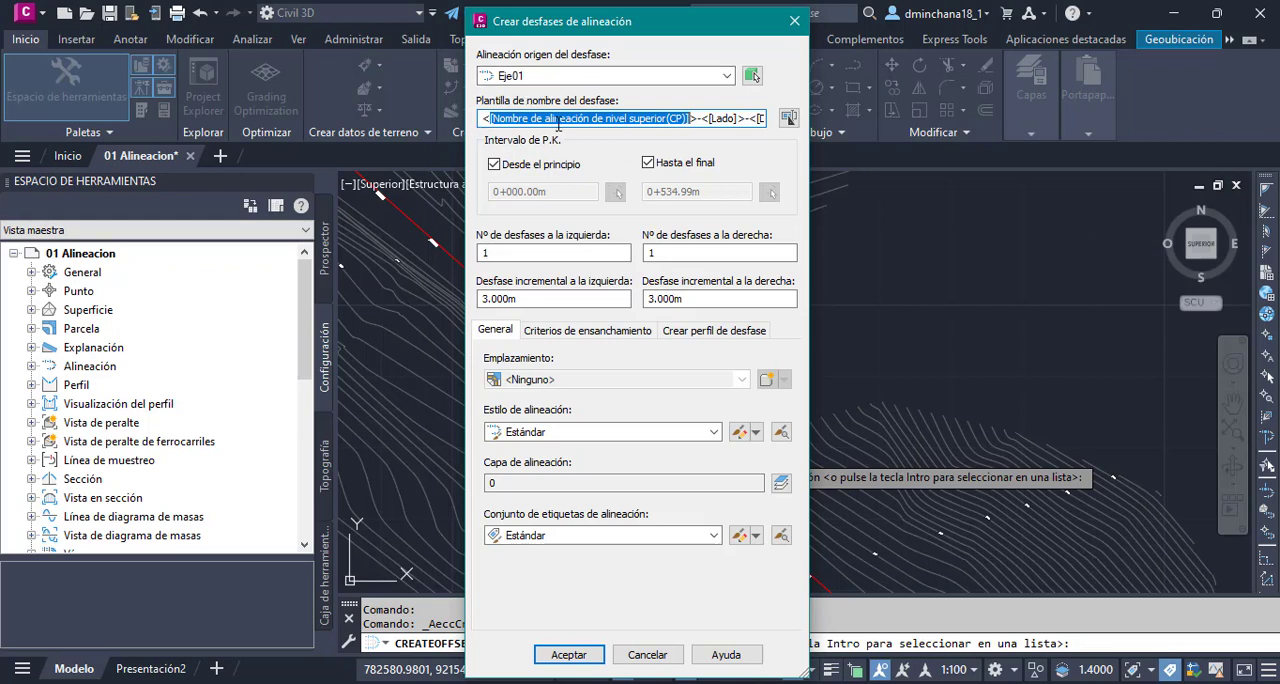
click(711, 118)
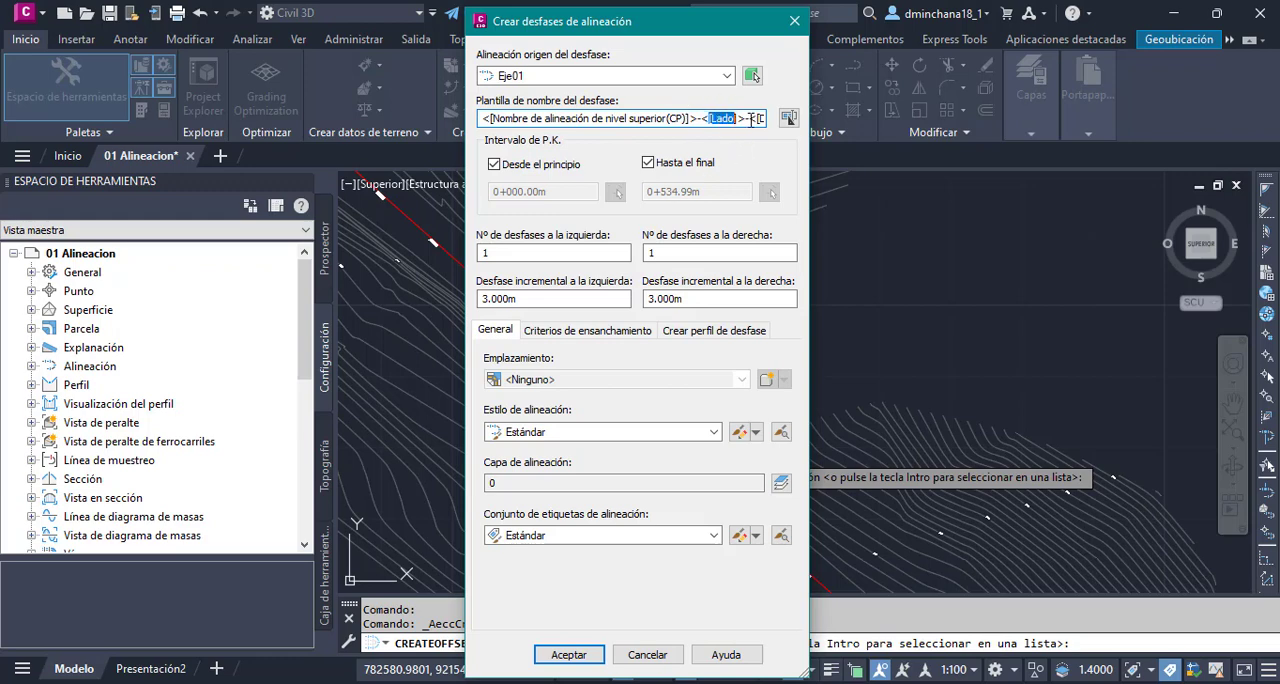
click(750, 119)
- Review the property fields and name format in the offset name template settings, and close them without changes
click(789, 118)
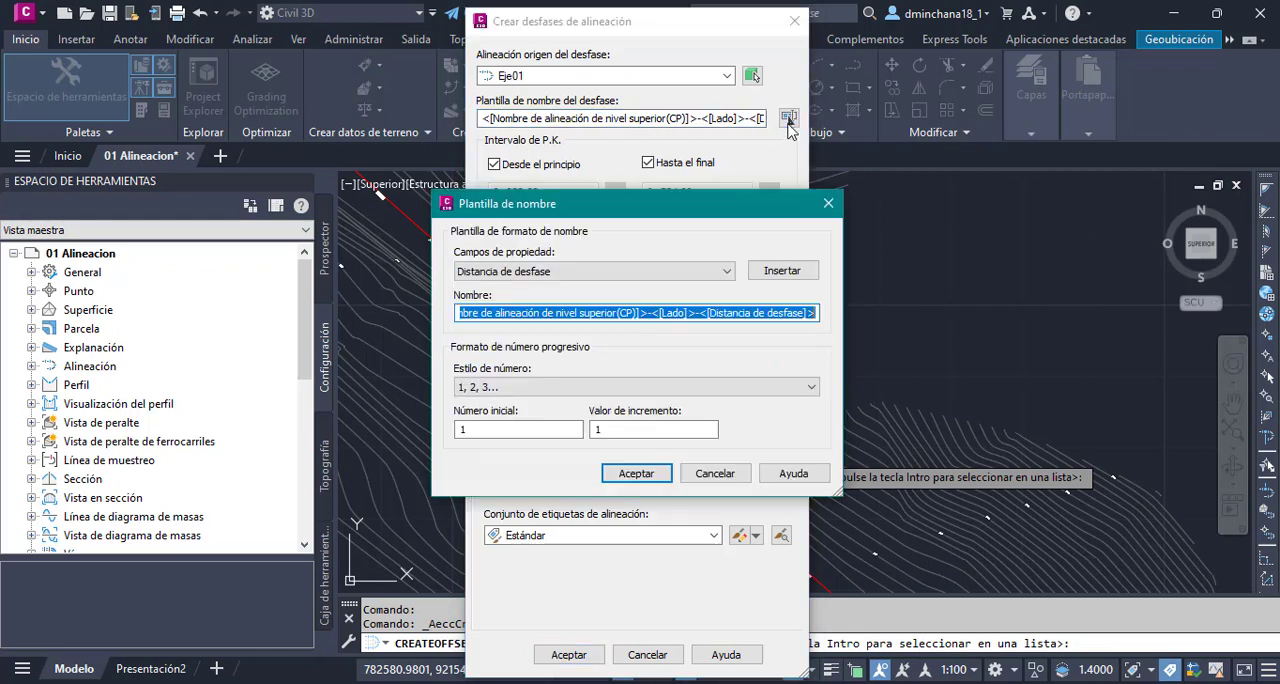
click(739, 313)
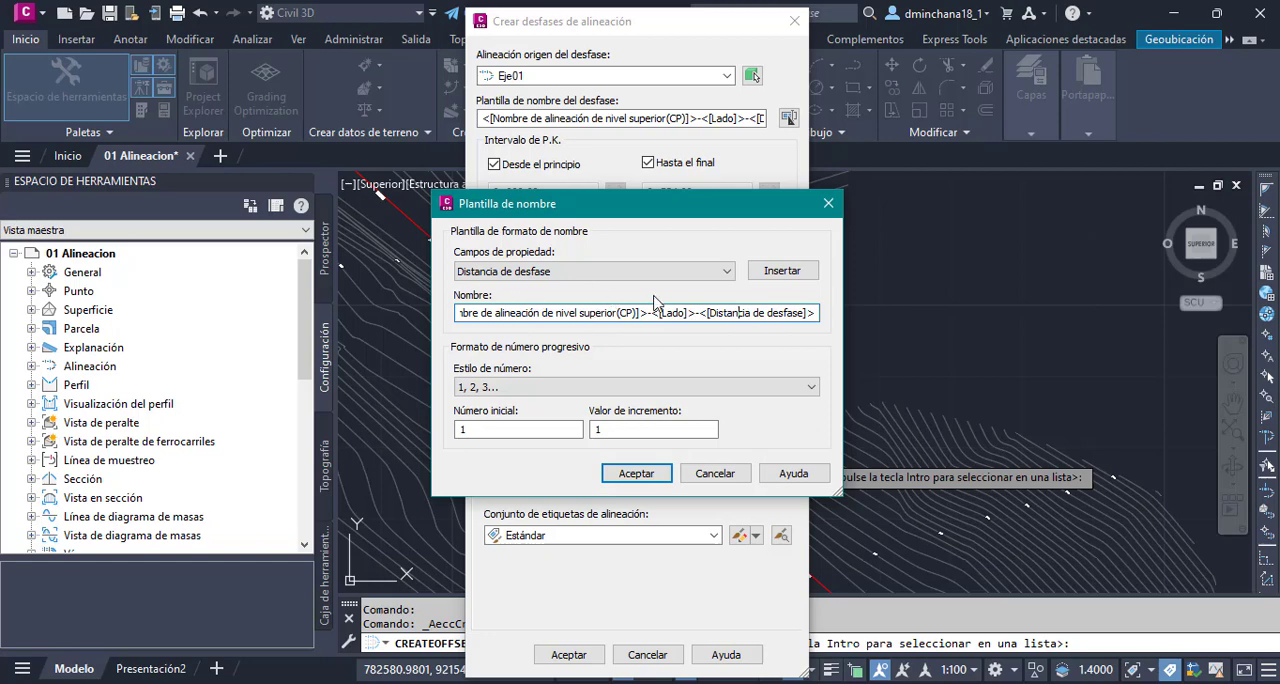
click(828, 203)
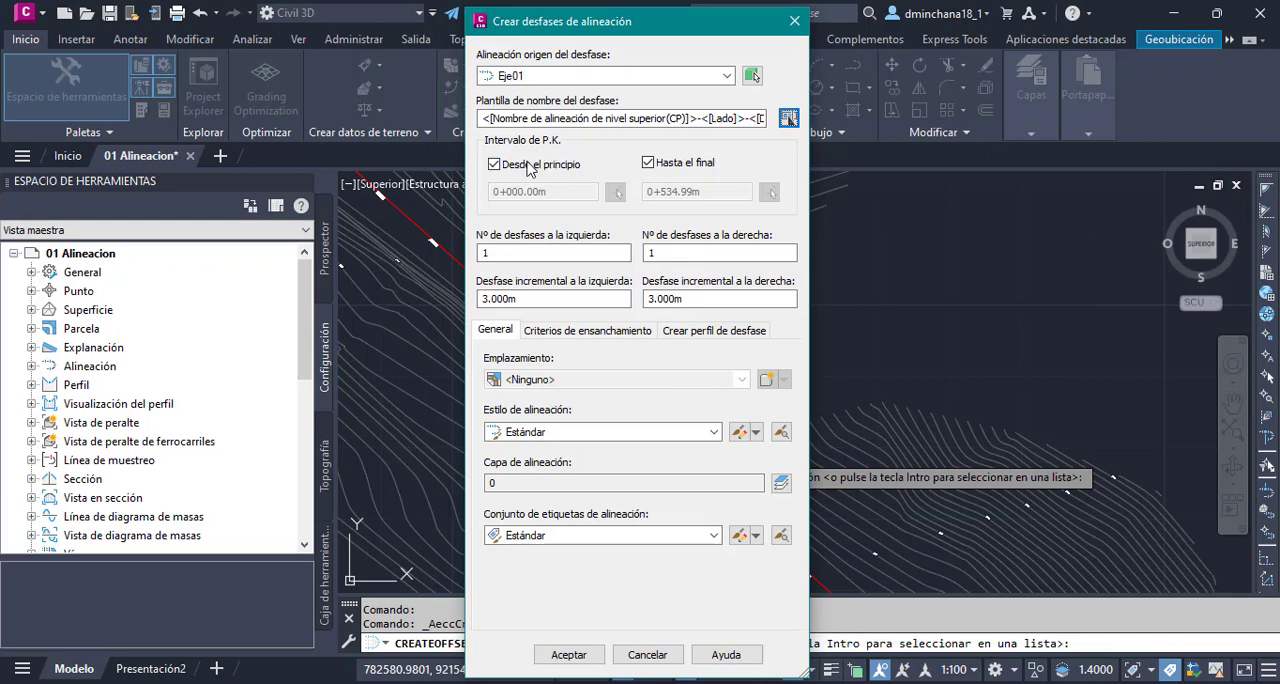
- Unlock the start and end stations of the offset range, review both values, and restore the range from beginning to end
click(697, 166)
click(525, 166)
drag(549, 192, 465, 195)
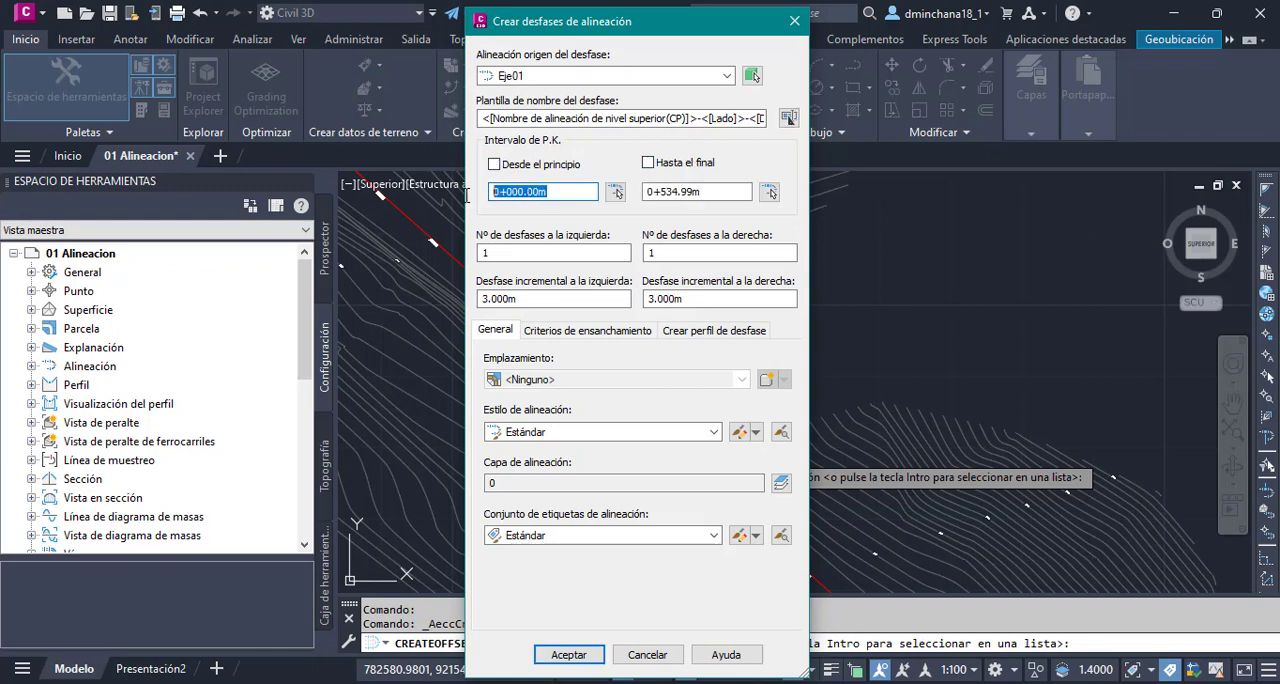
click(668, 192)
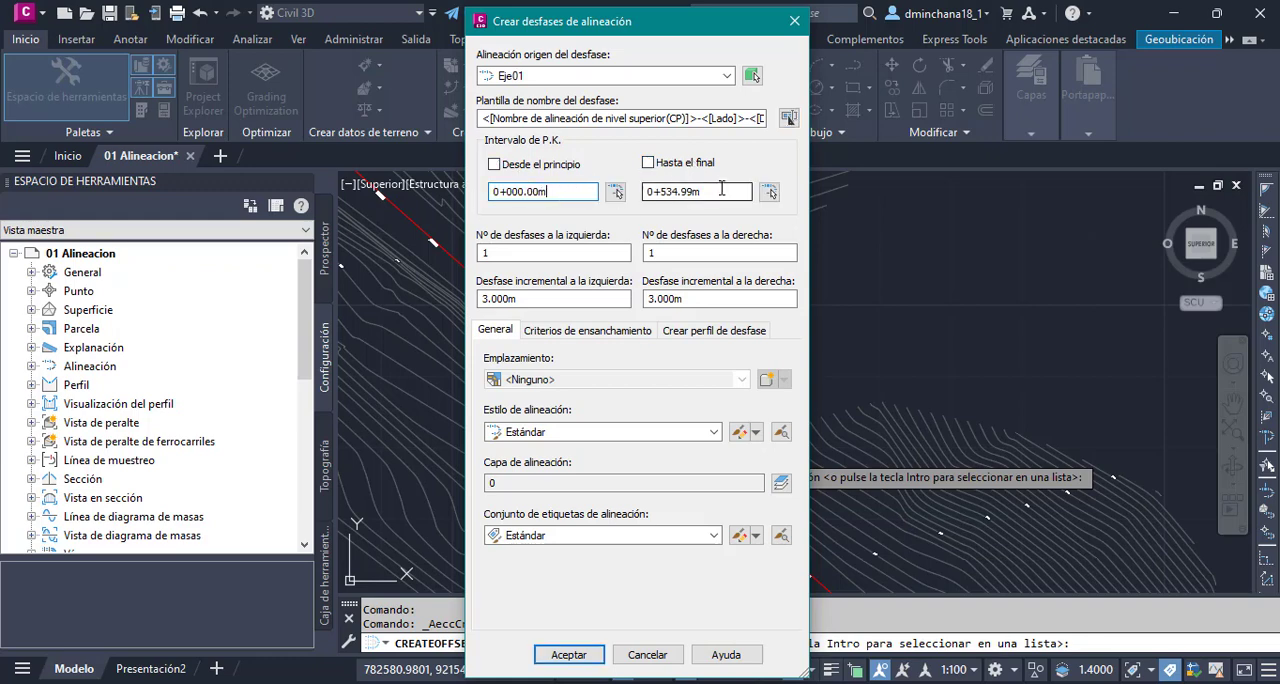
double_click(684, 197)
click(716, 191)
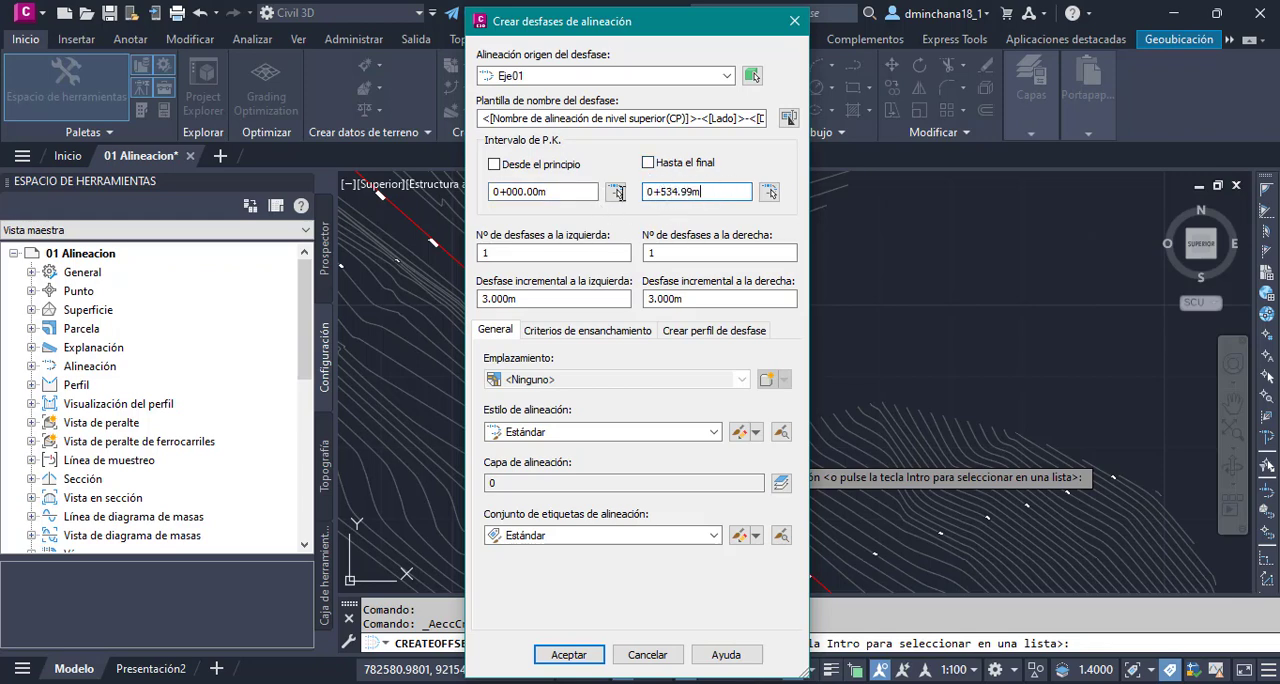
double_click(715, 190)
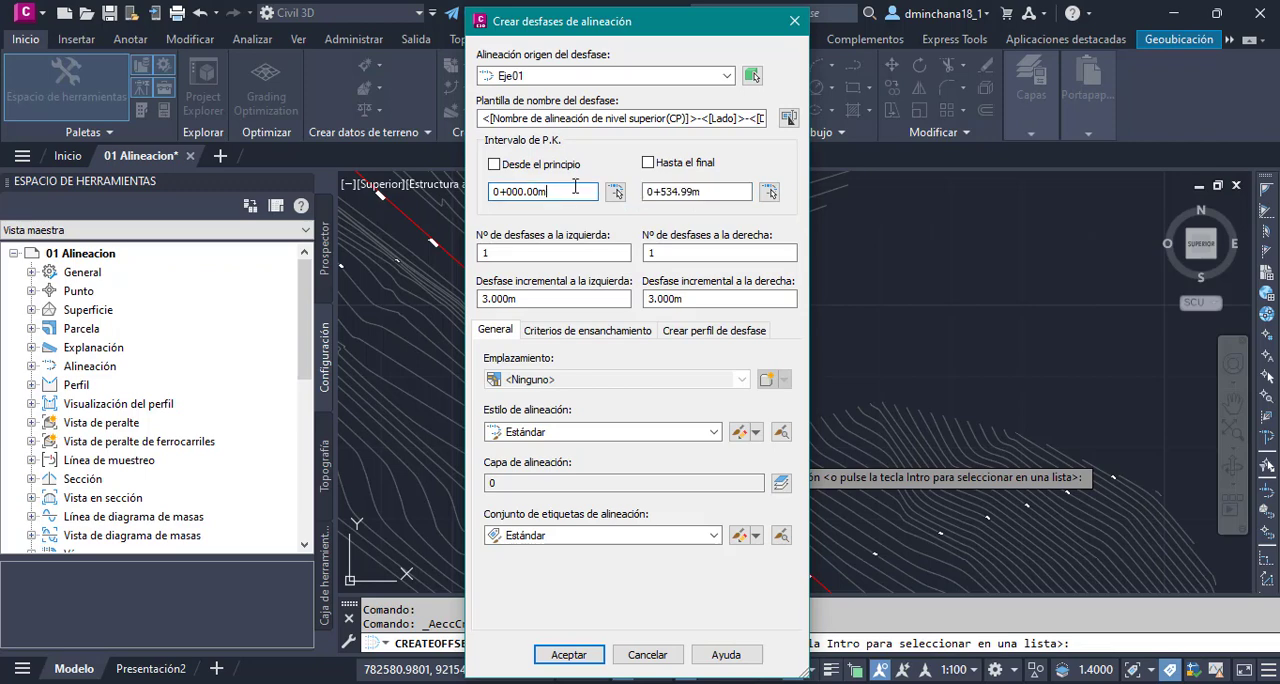
double_click(510, 191)
click(496, 165)
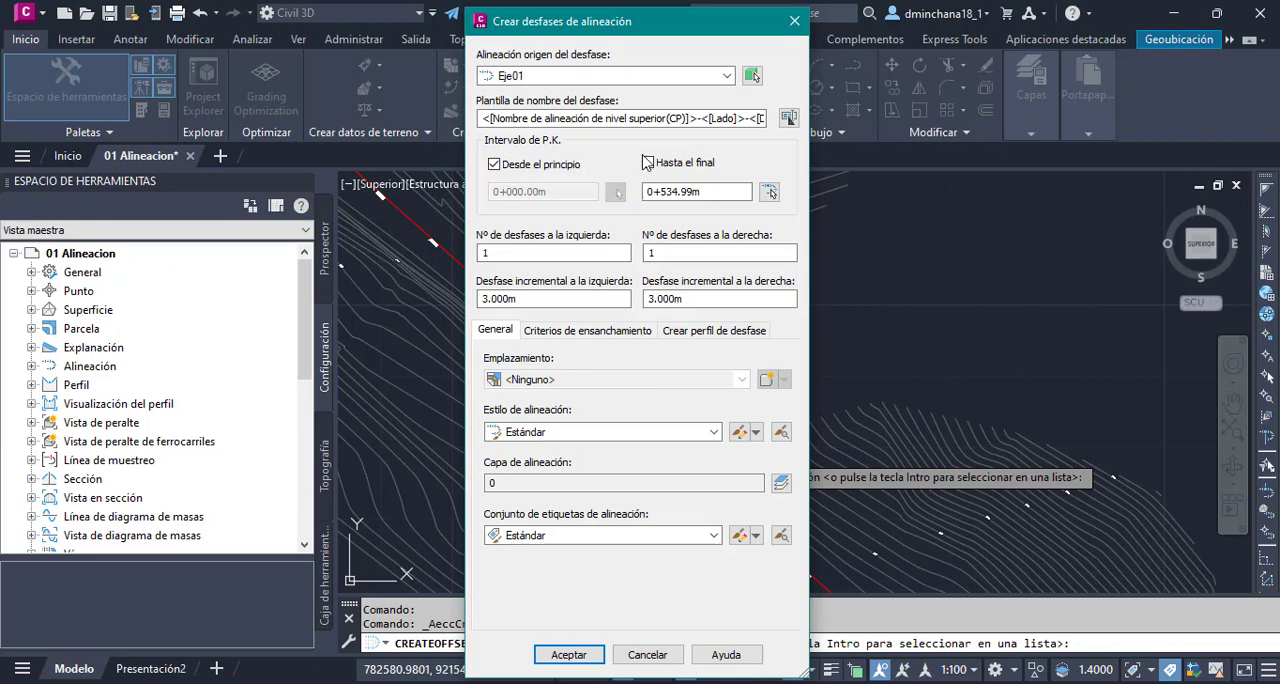
click(649, 163)
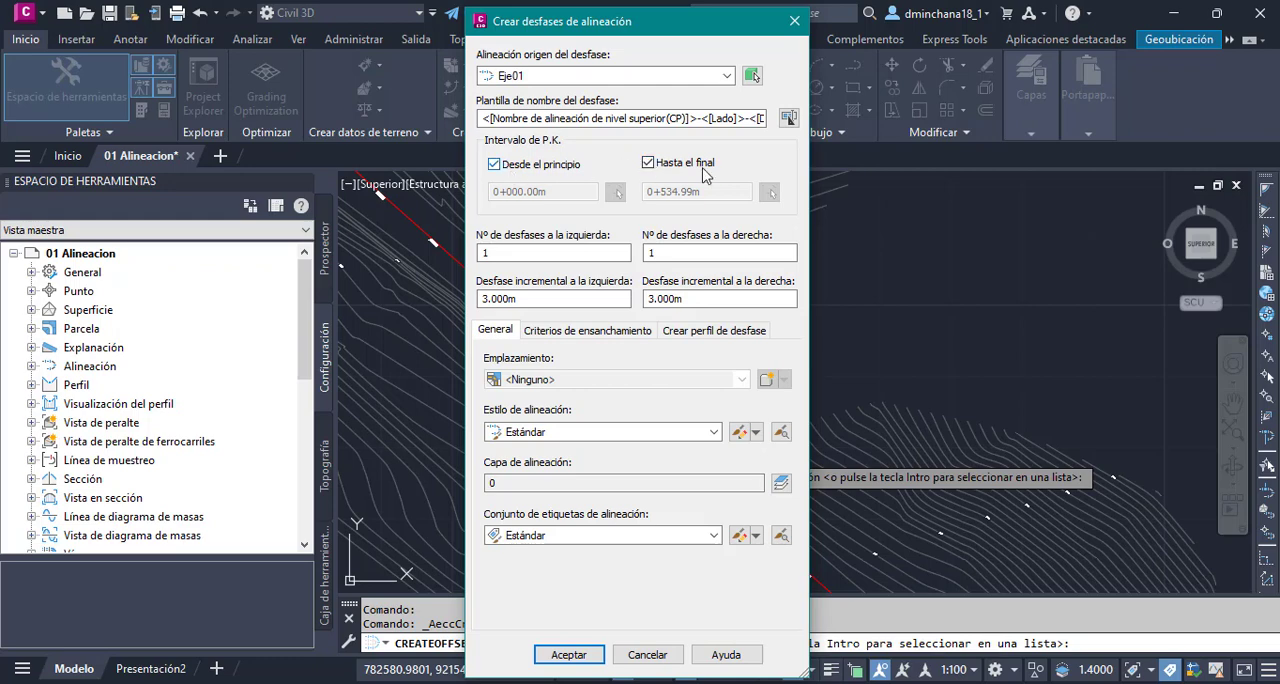
- Examine the number of offsets and the incremental offset distances for both sides of Eje01
double_click(508, 252)
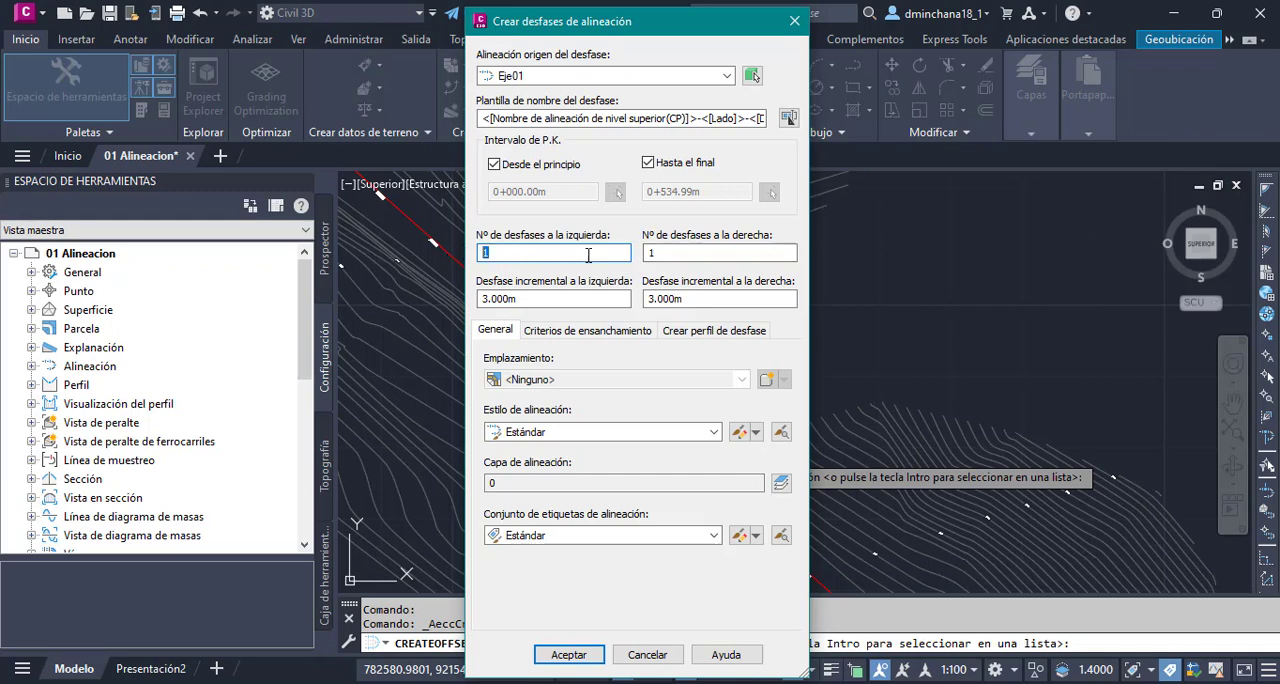
click(683, 253)
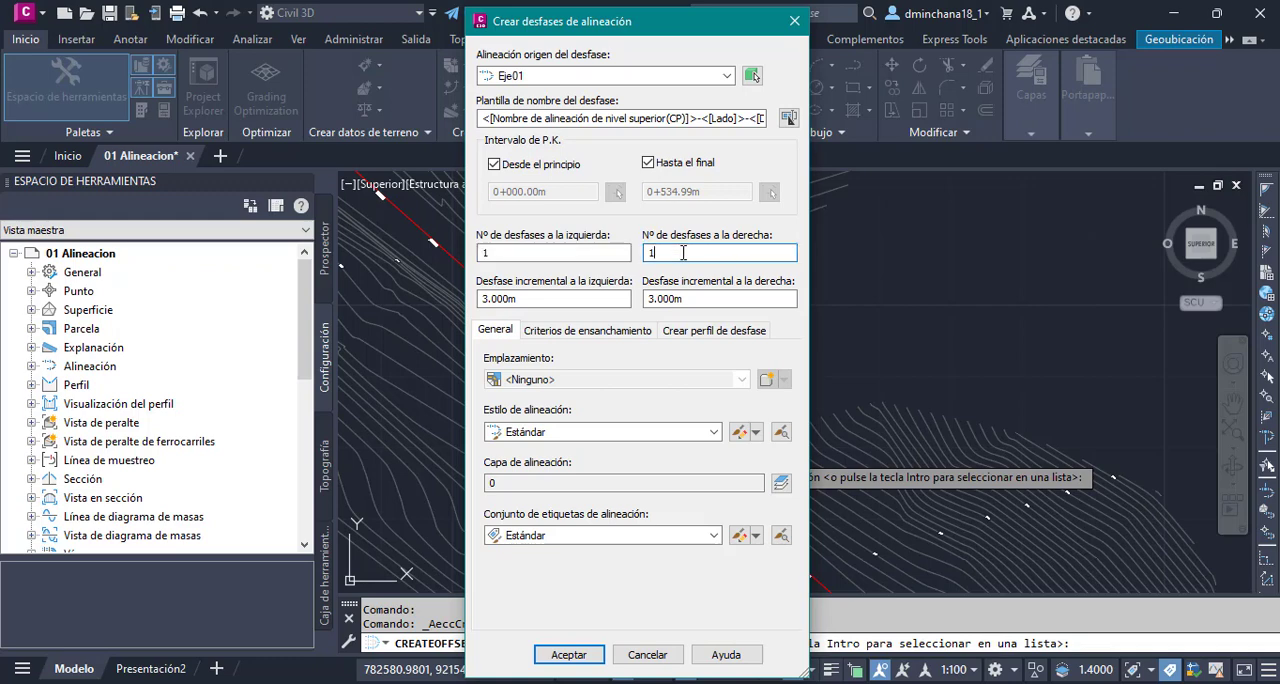
click(509, 253)
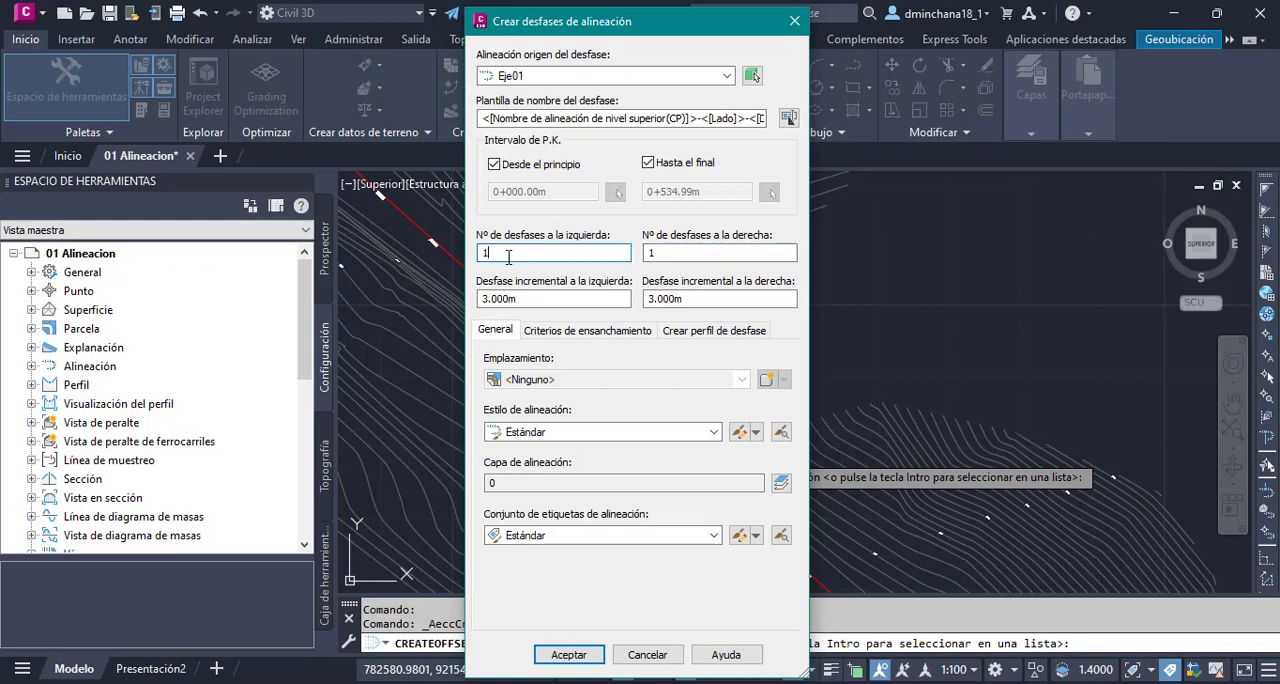
click(556, 299)
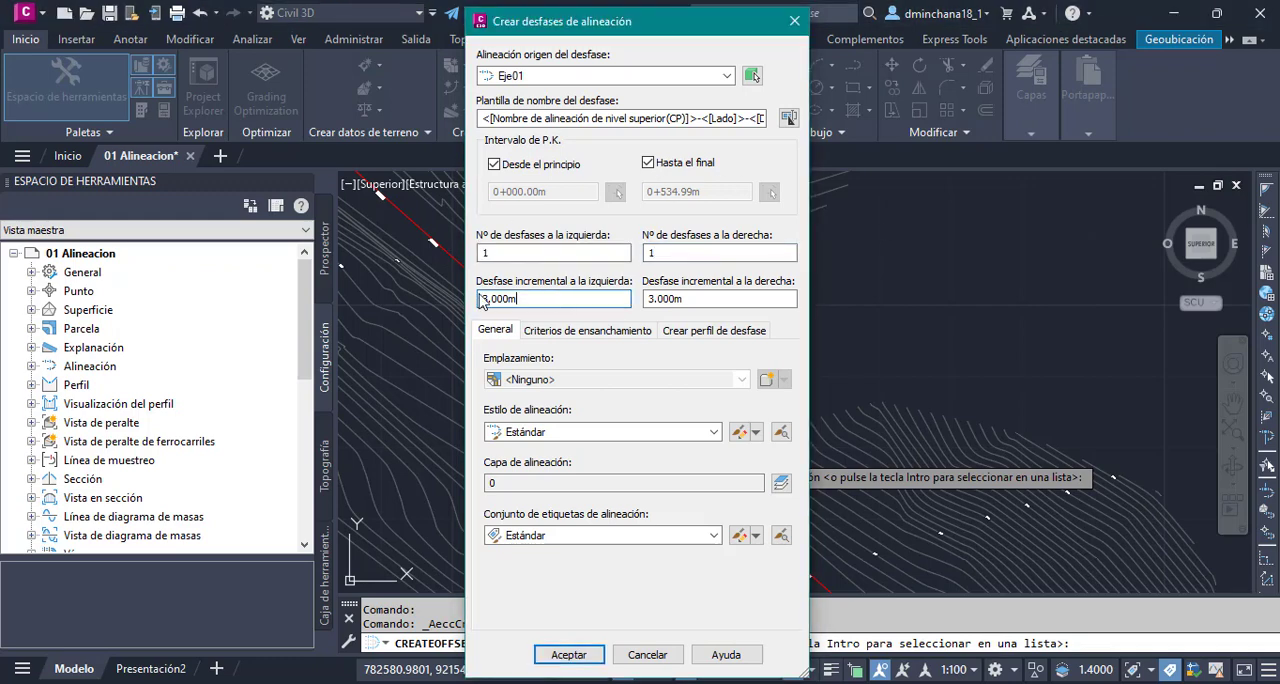
click(694, 299)
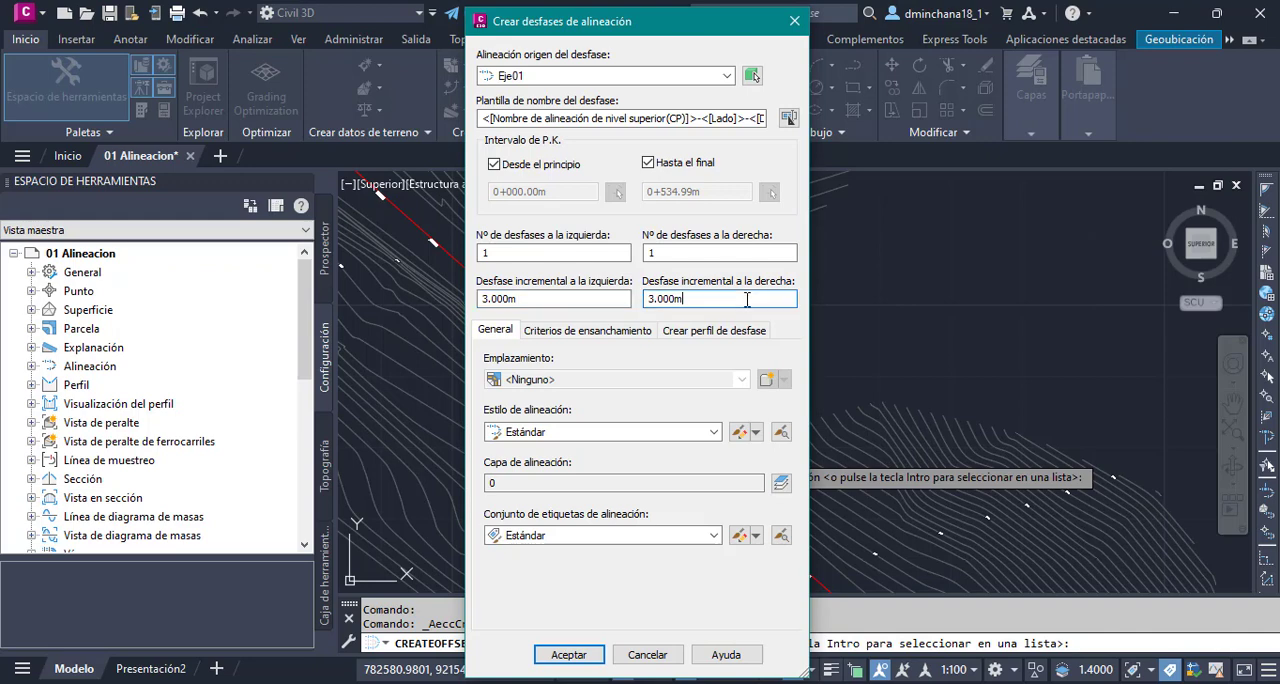
drag(511, 298, 436, 303)
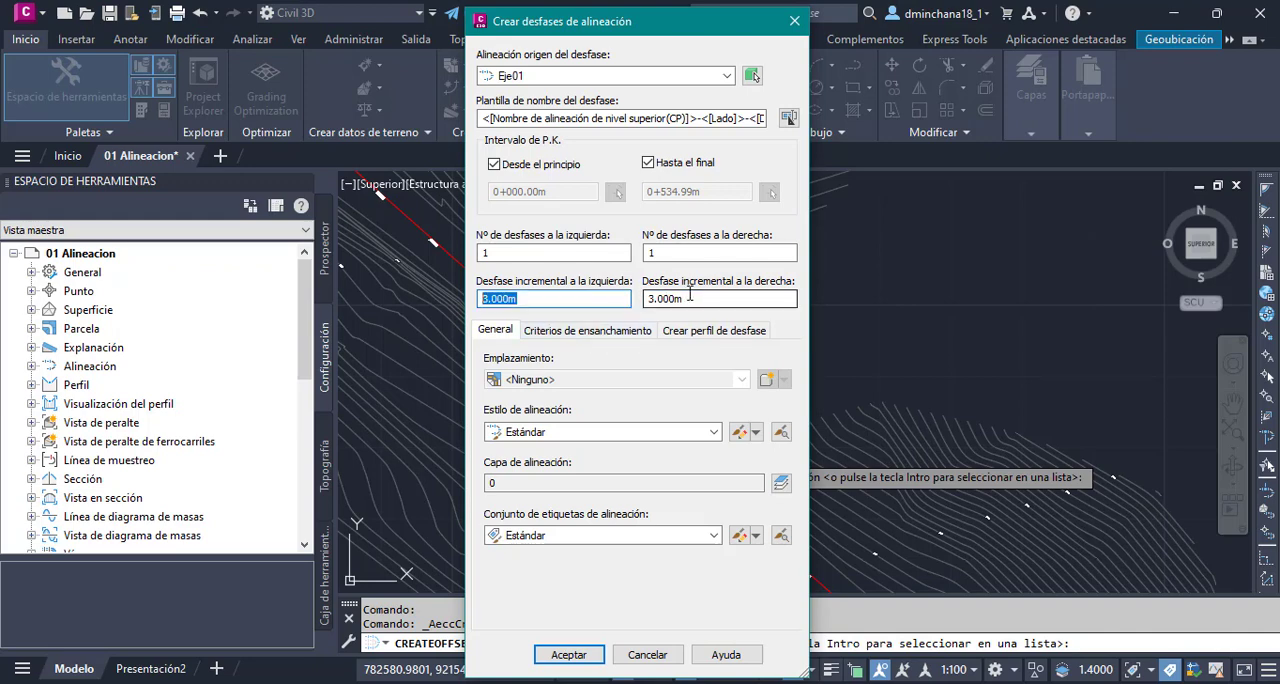
- Review the incremental offset distances, site and source alignment for Eje01's offsets, keeping the alignment style Estándar
drag(741, 296, 501, 318)
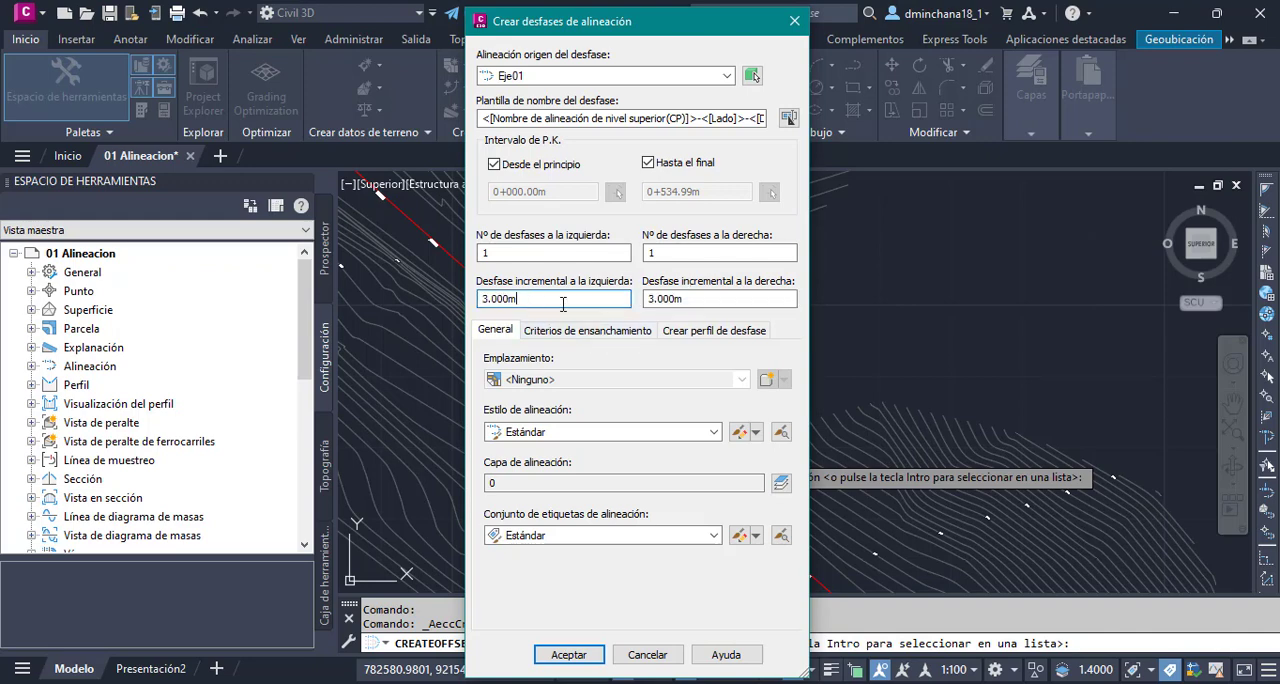
click(718, 300)
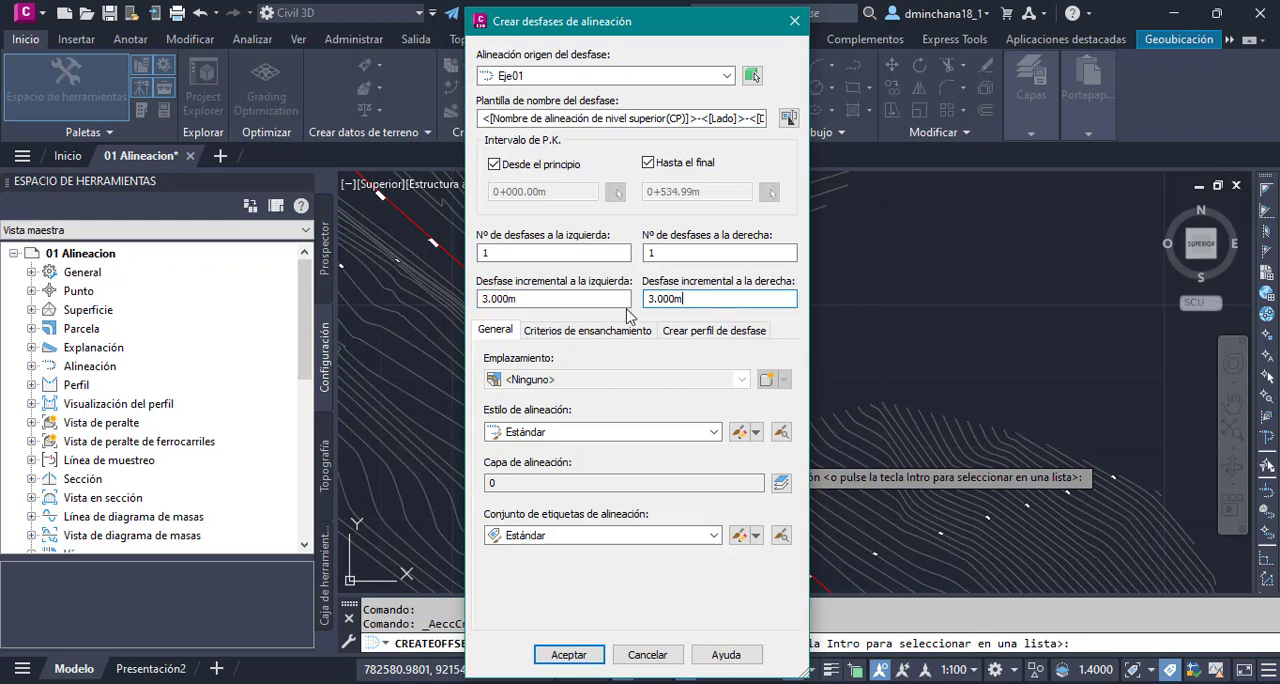
click(573, 381)
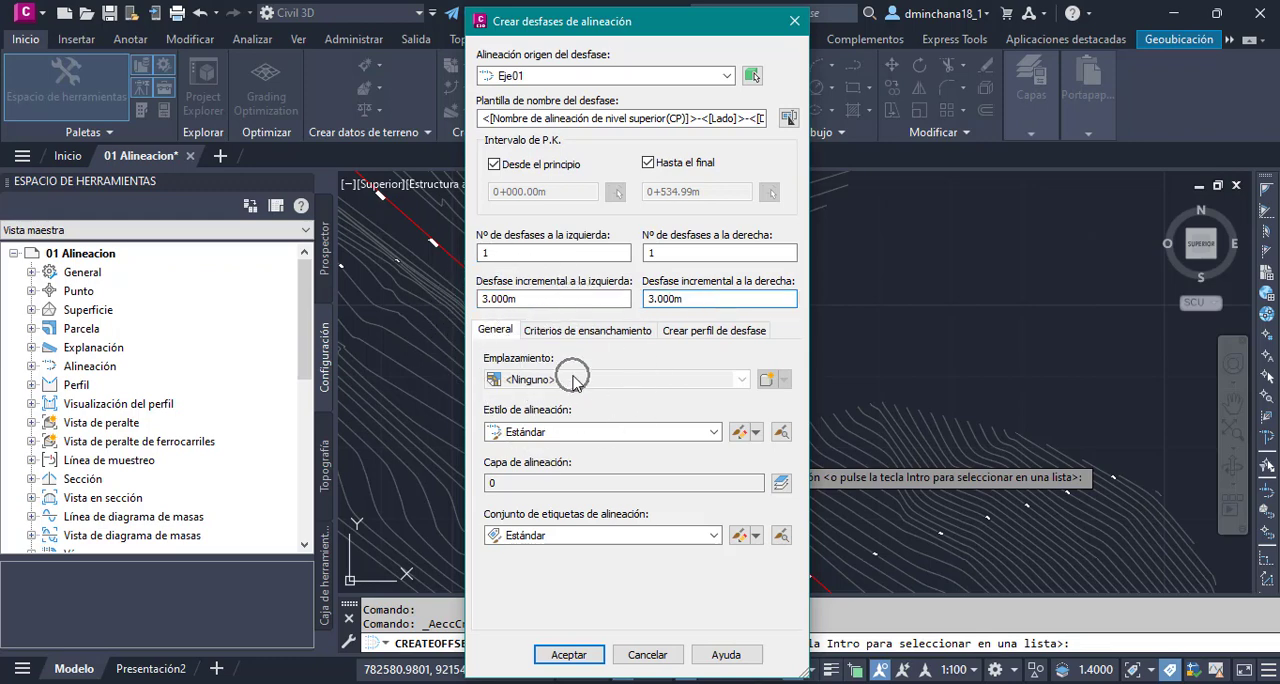
click(555, 77)
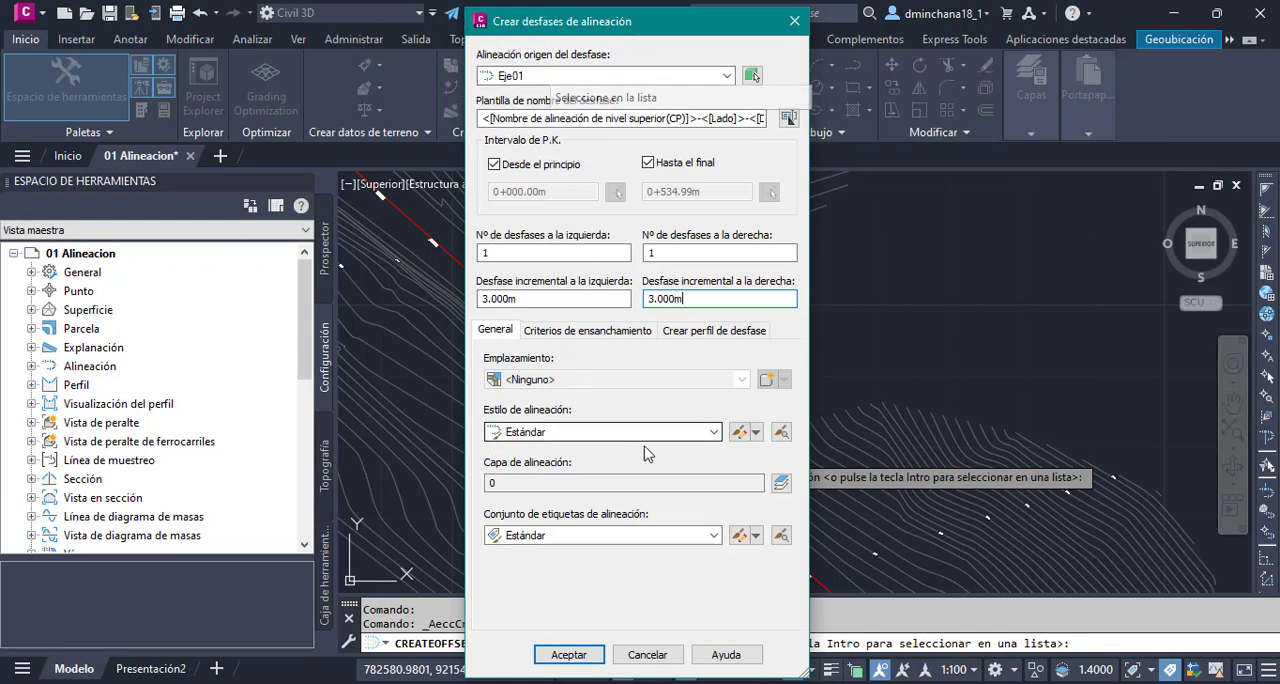
click(581, 432)
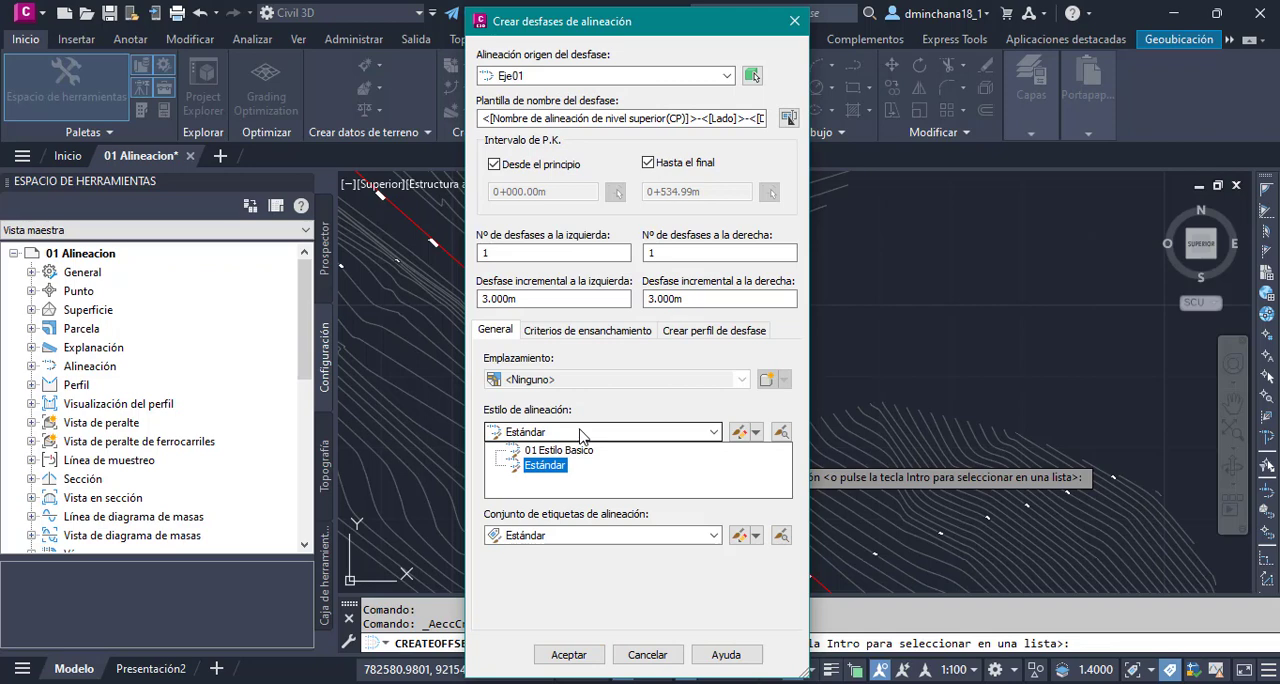
click(545, 466)
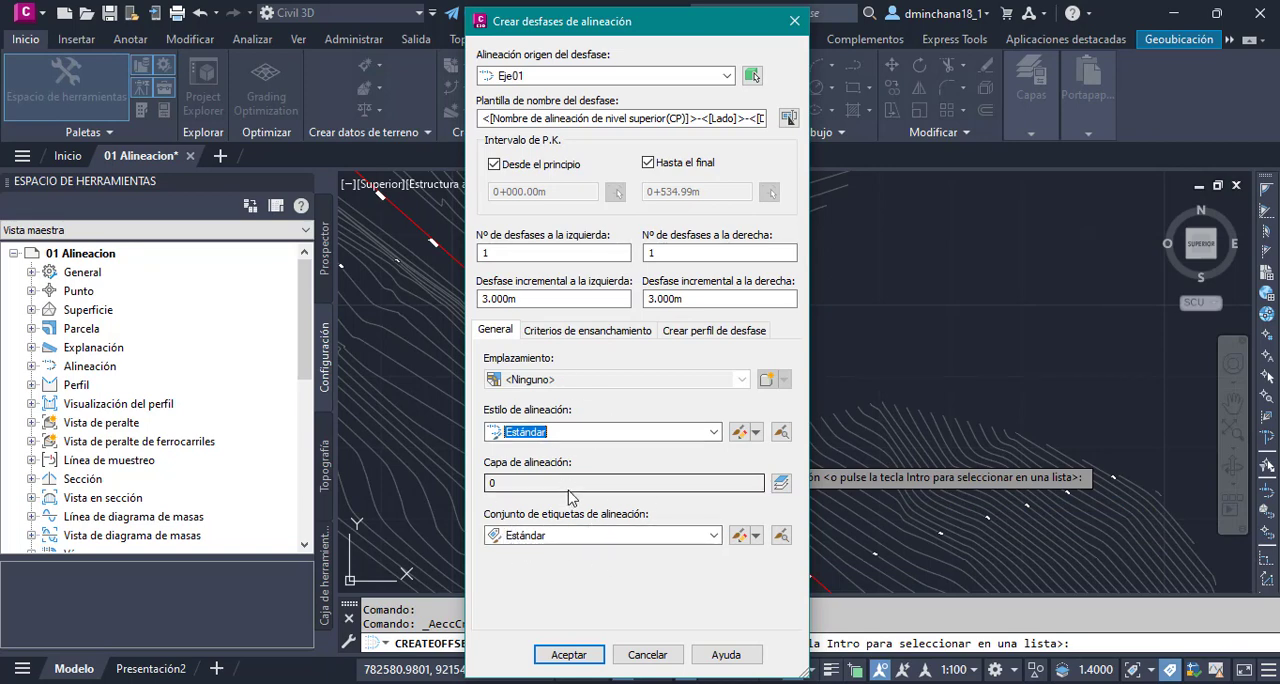
- Enable curve widening by design standards and assign the file _Autodesk Civil 3D Metric (2011) Roadway Design Standards.xml to the parent alignment
click(597, 334)
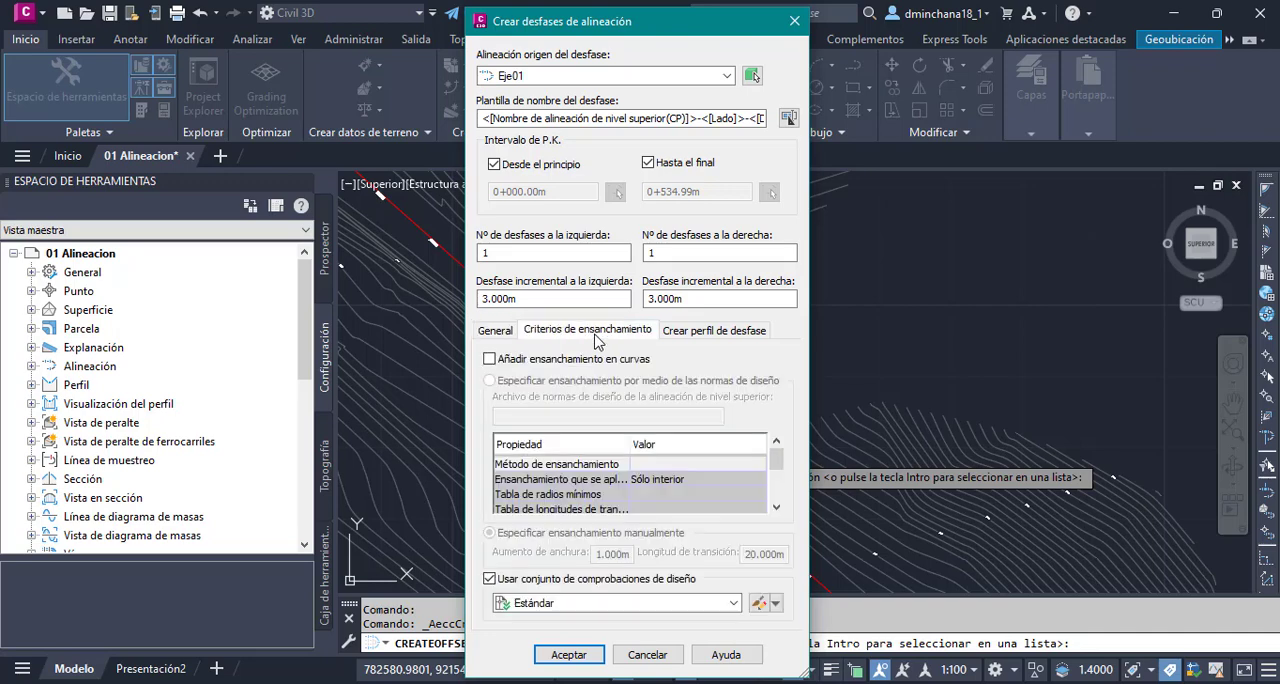
click(490, 358)
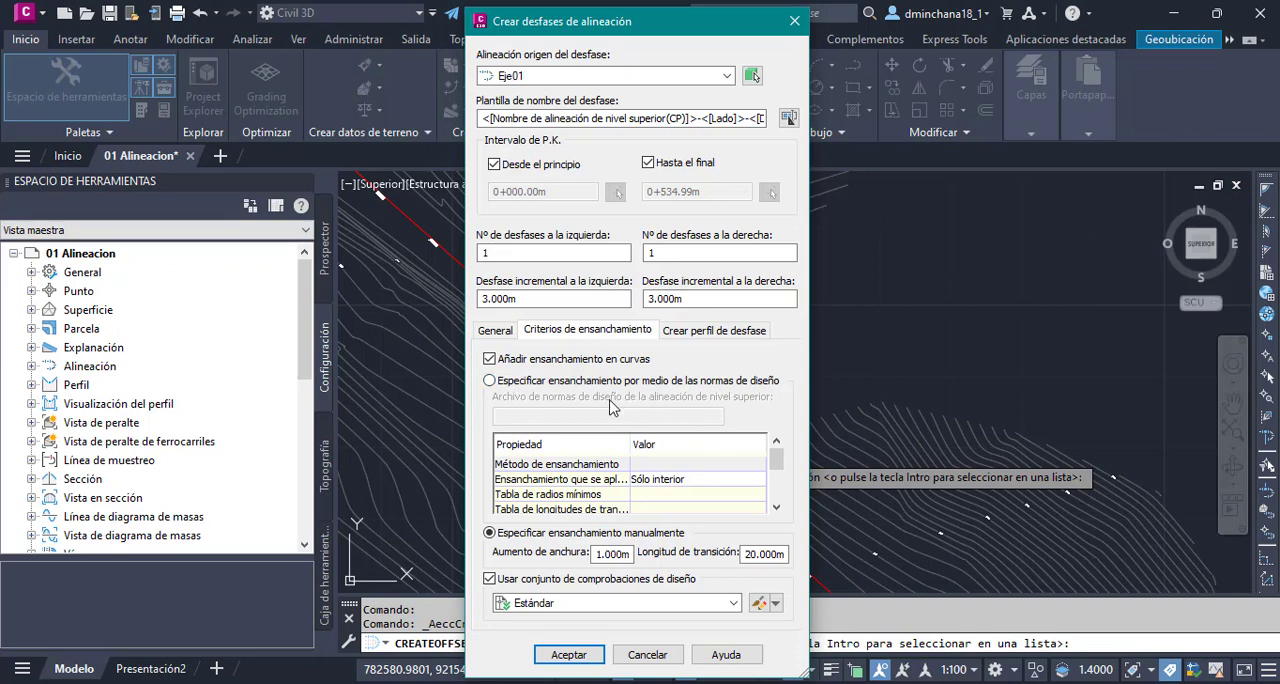
click(548, 384)
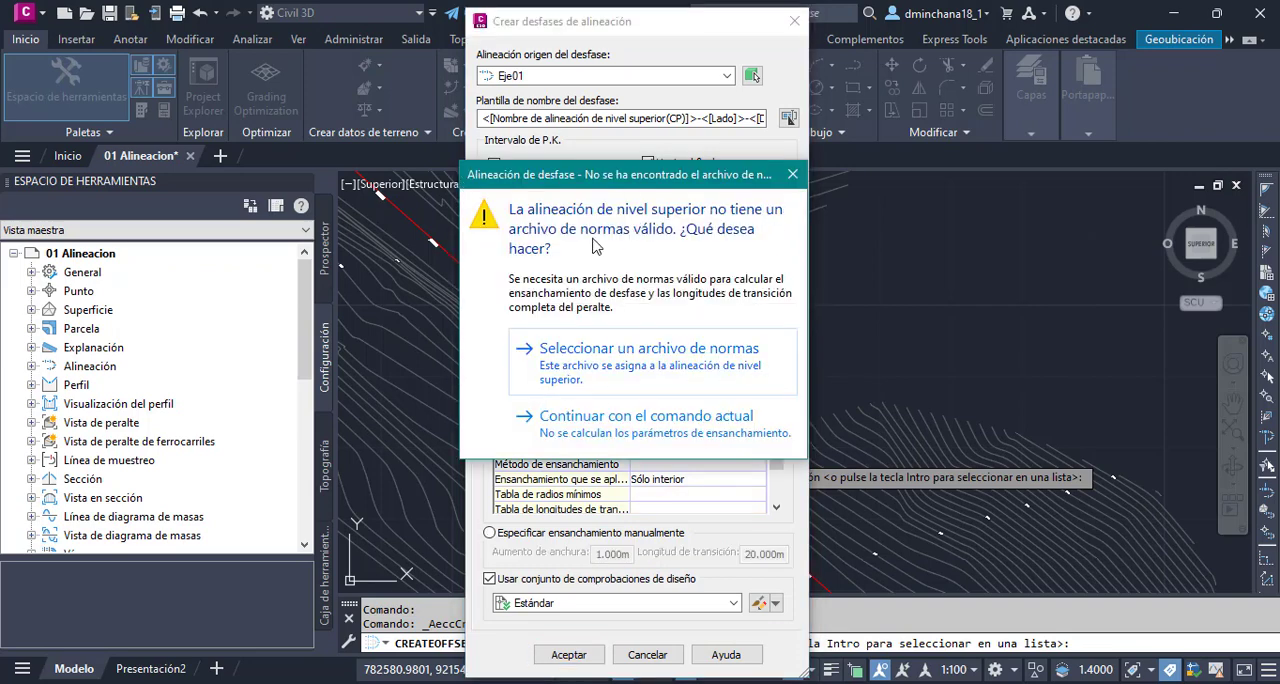
drag(633, 177, 979, 178)
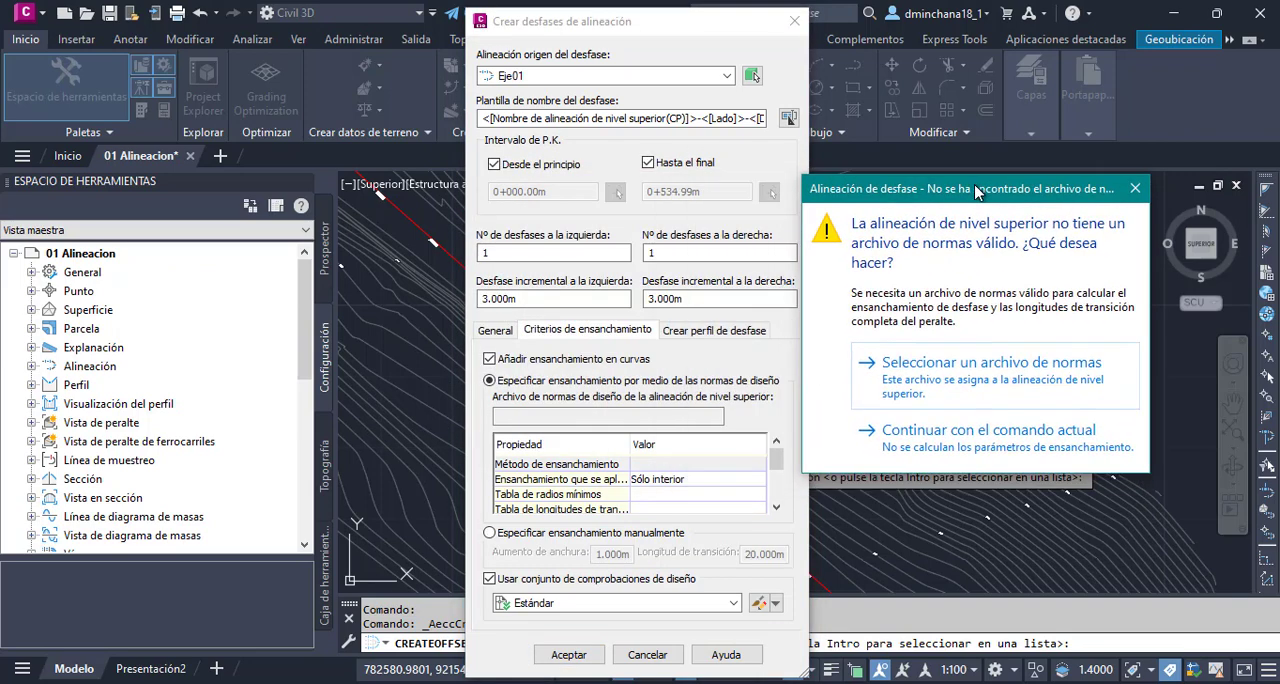
click(994, 387)
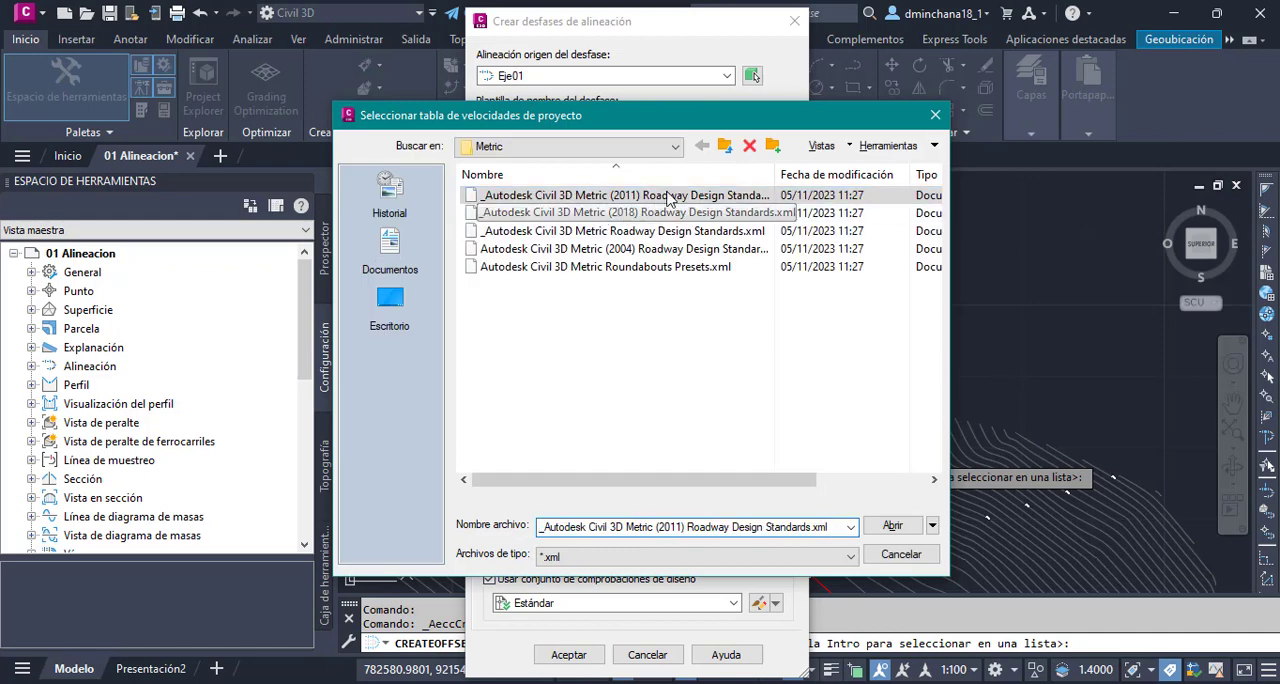
click(668, 344)
click(665, 197)
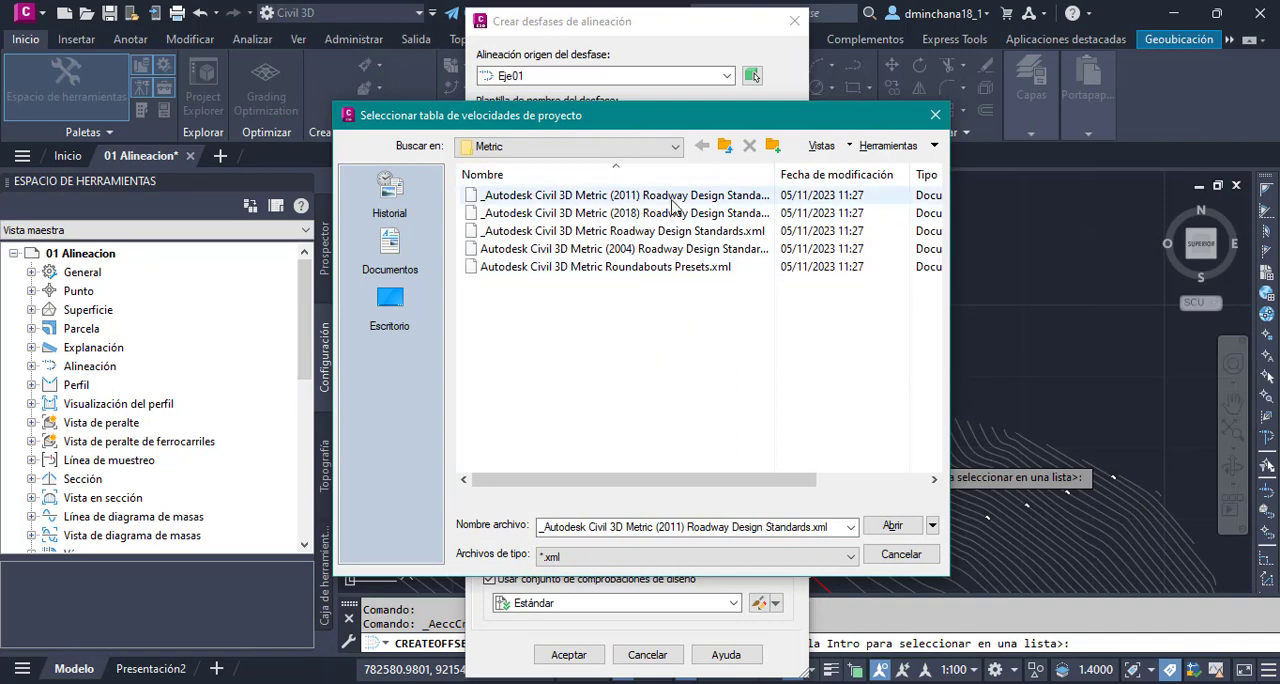
click(892, 526)
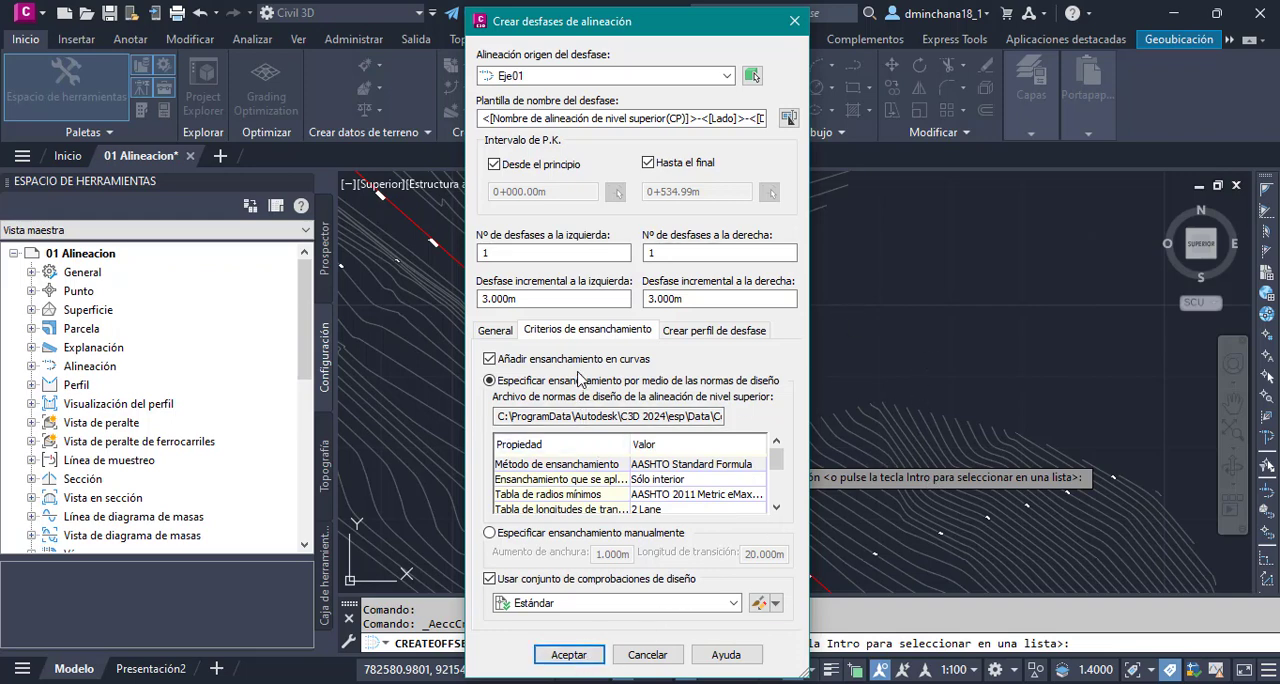
- Switch the widening to manual, review its width increase and transition length, and disable widening in curves
click(490, 533)
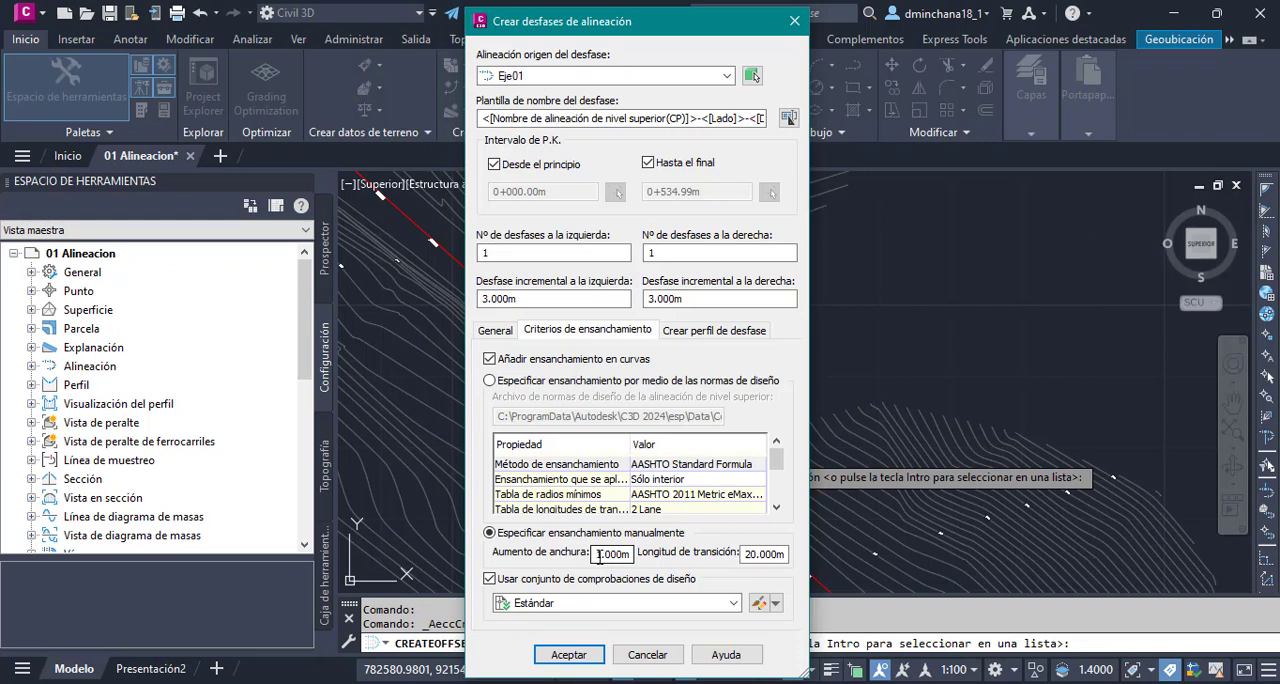
drag(599, 556, 644, 561)
click(618, 559)
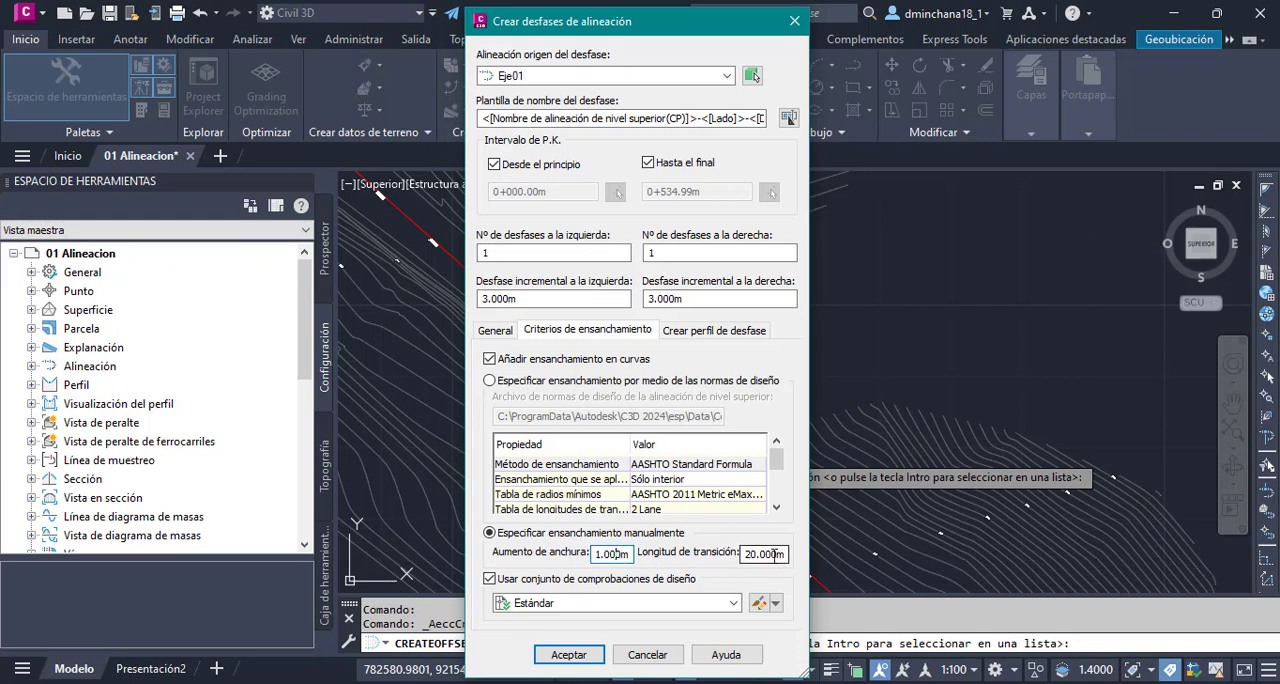
double_click(771, 556)
click(771, 556)
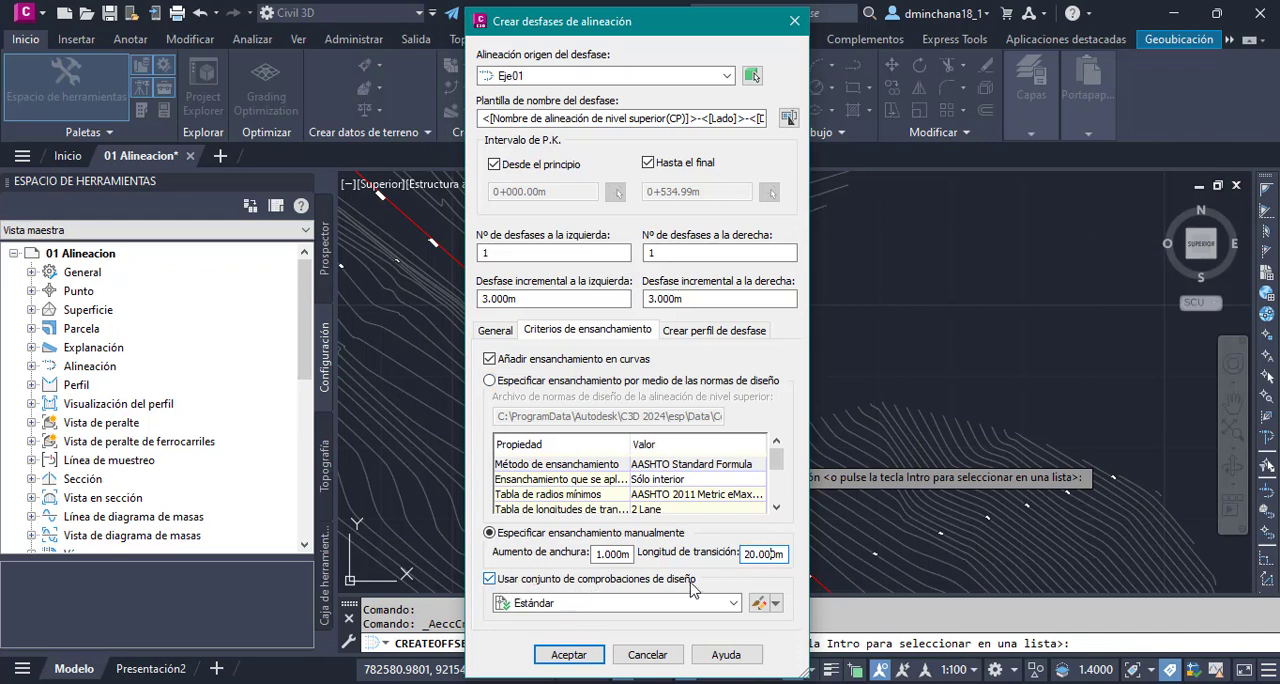
click(489, 360)
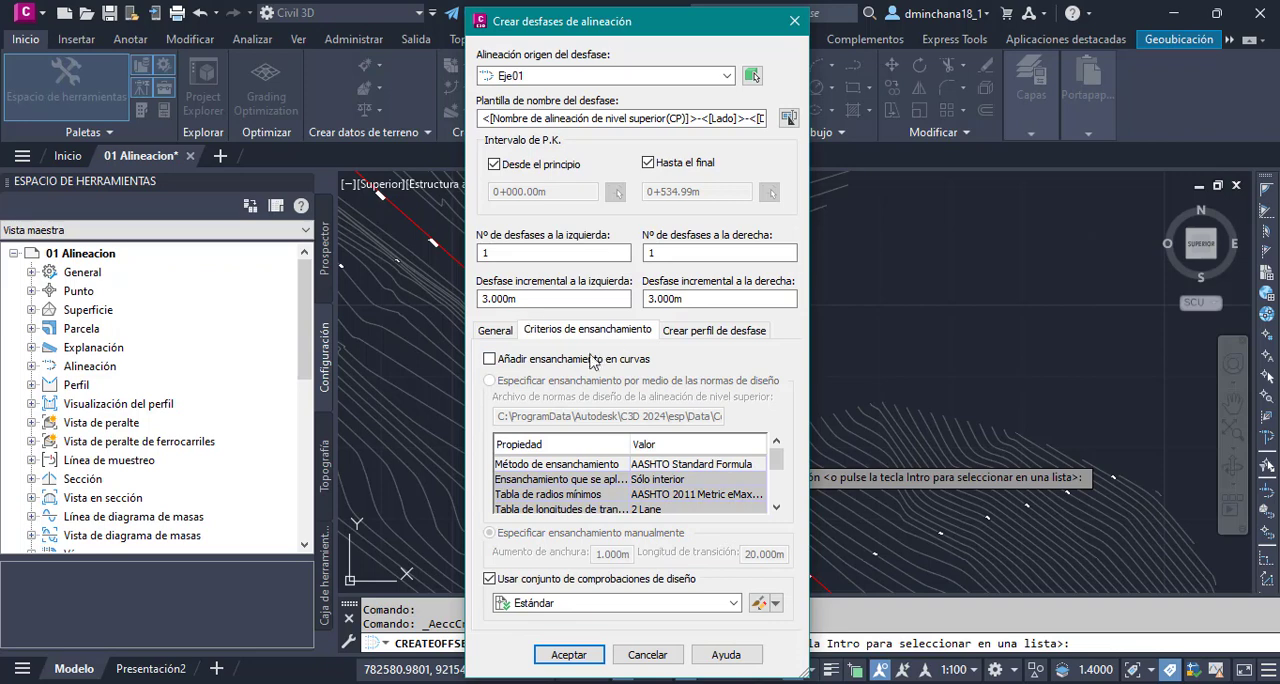
- Review the offset profile options, and create one left and one right offset of Eje01 at 3.000 m increments
click(702, 337)
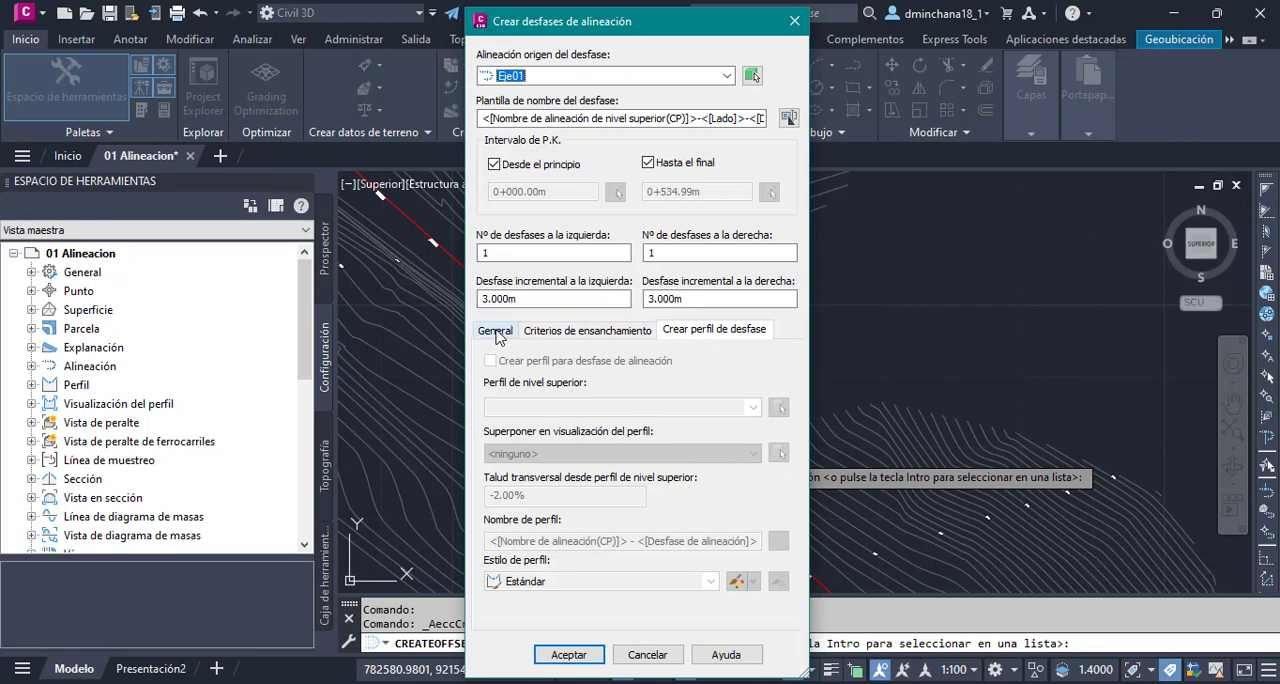
click(497, 334)
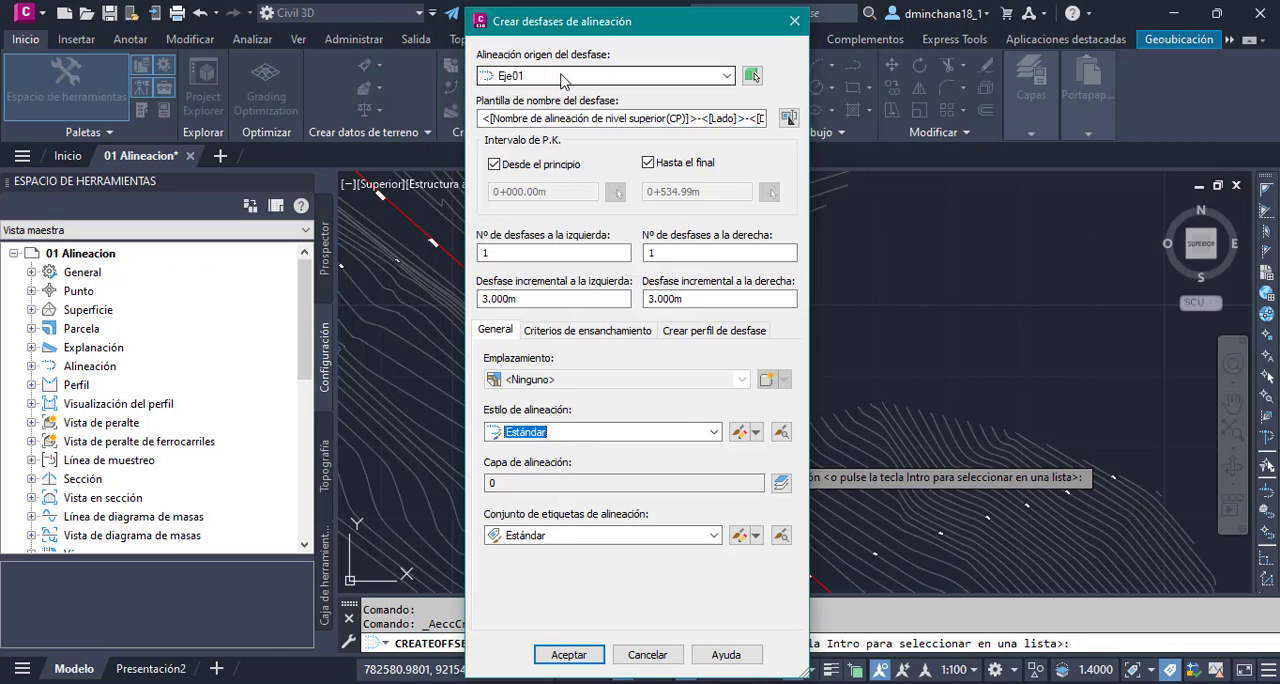
double_click(524, 252)
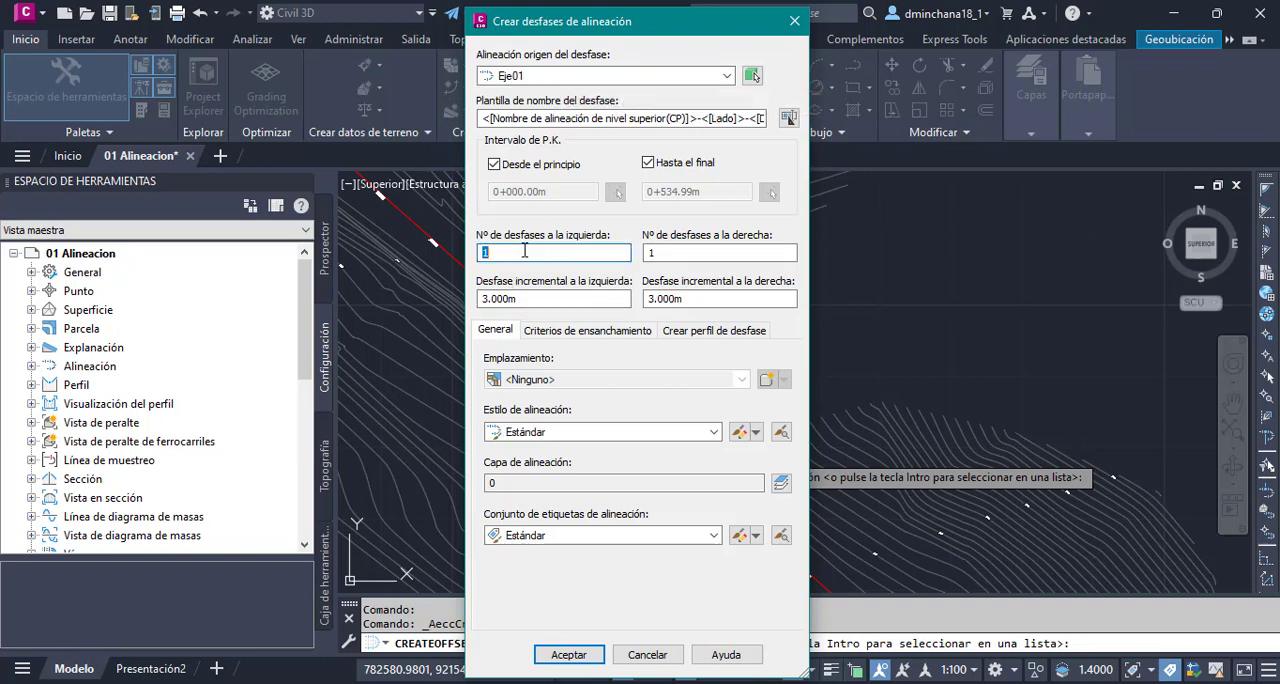
double_click(719, 253)
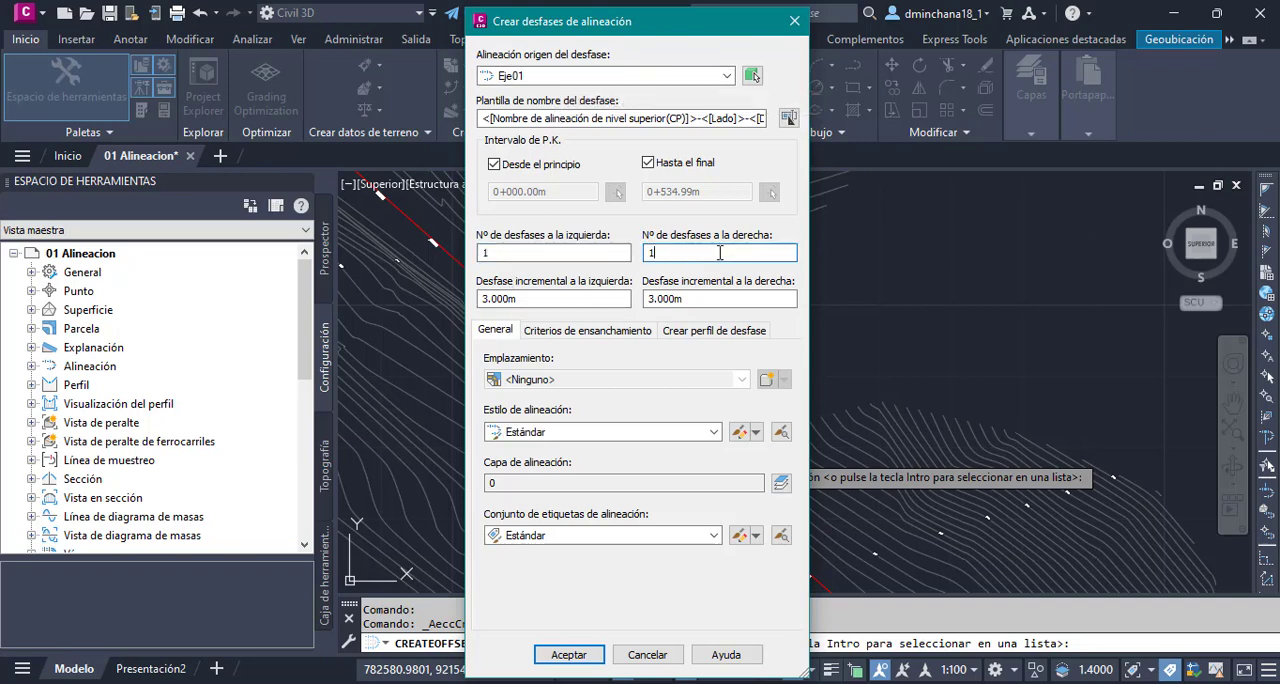
double_click(552, 299)
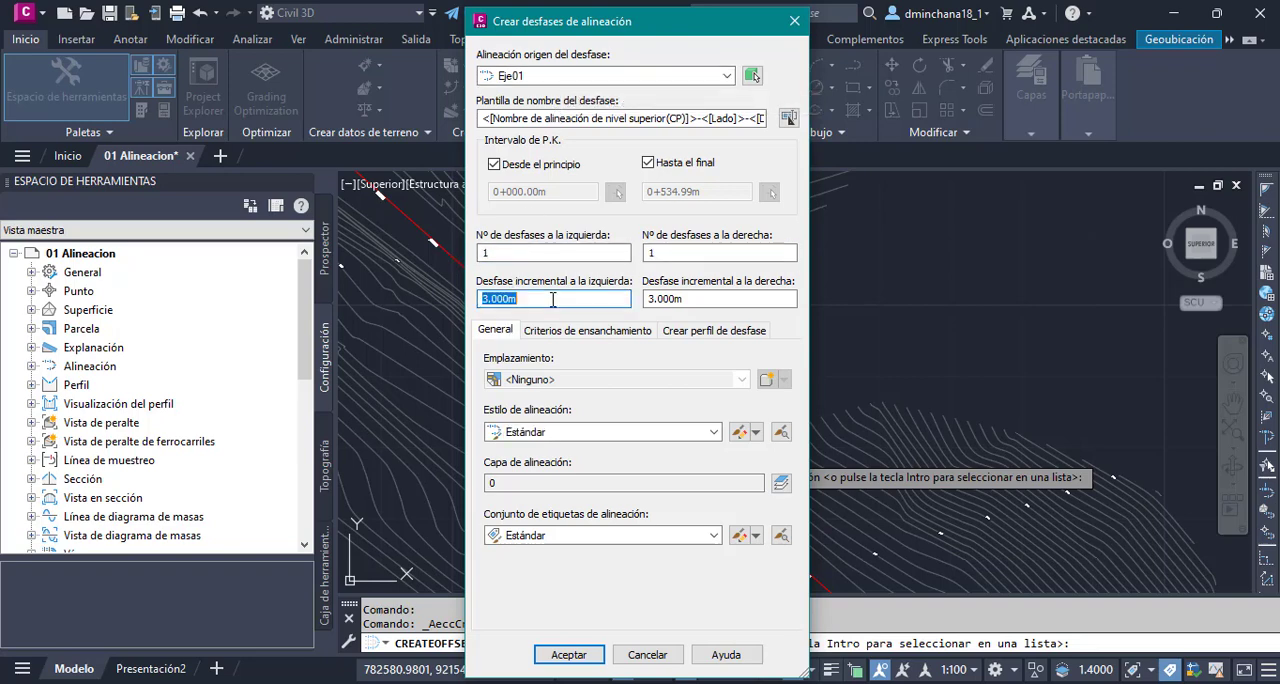
click(552, 299)
double_click(552, 299)
click(578, 656)
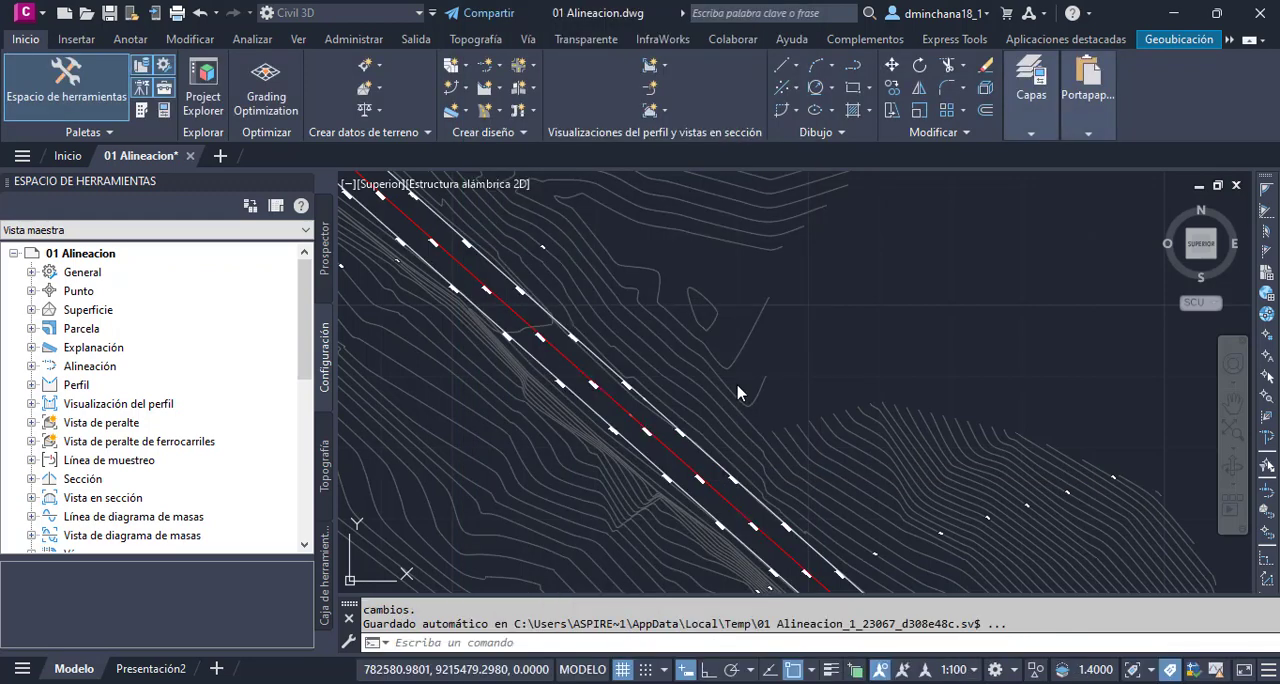
- Examine the offset alignments along both sides of Eje01 in the drawing, and locate Eje02
click(805, 345)
click(854, 332)
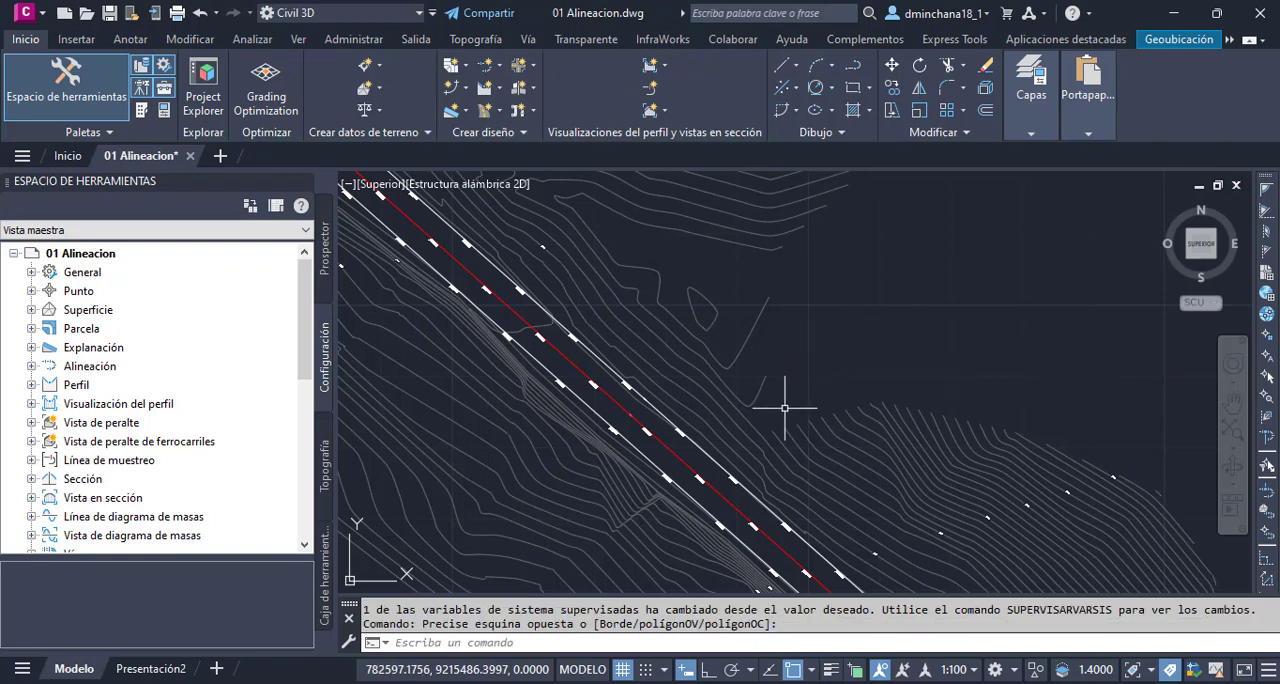
scroll(783, 410, down, 5)
scroll(582, 242, up, 2)
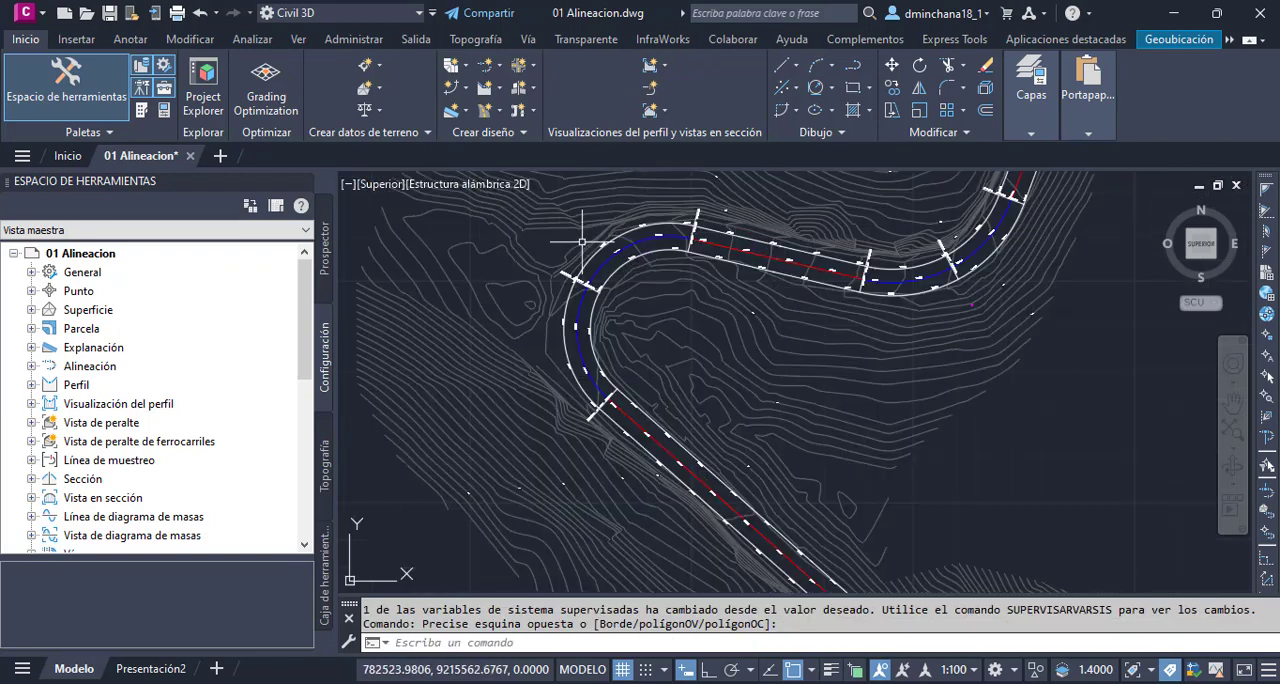
scroll(586, 430, down, 6)
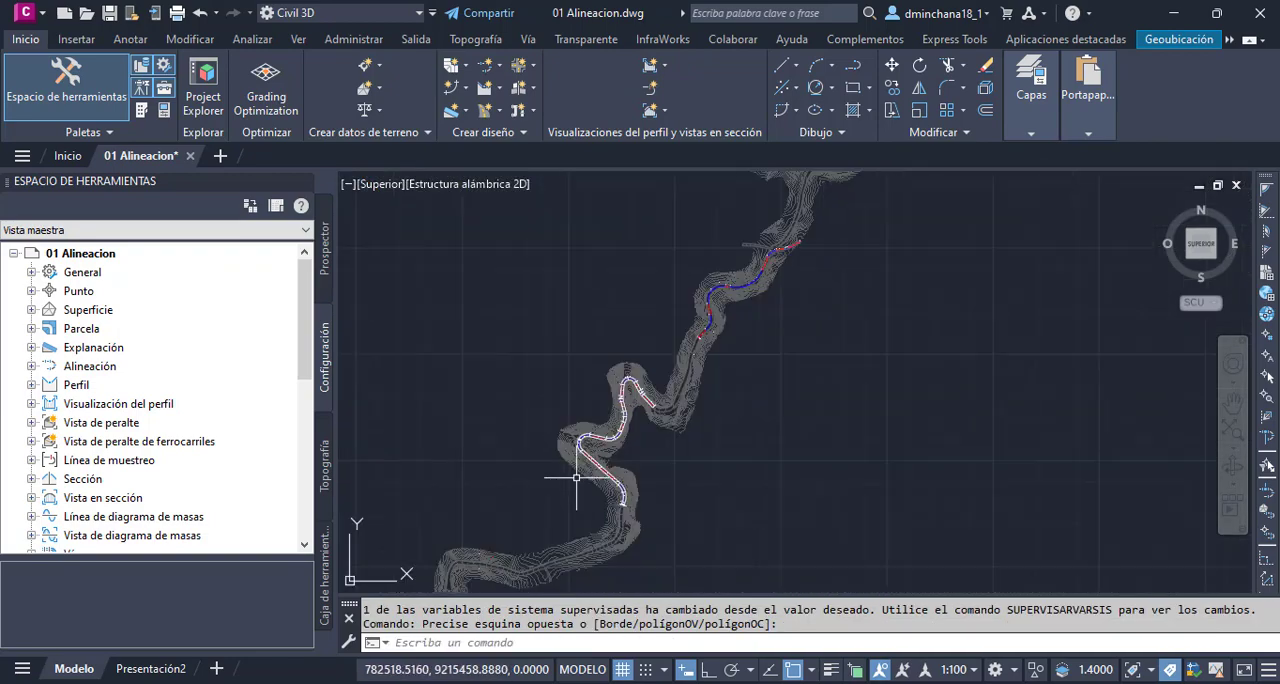
scroll(663, 366, up, 4)
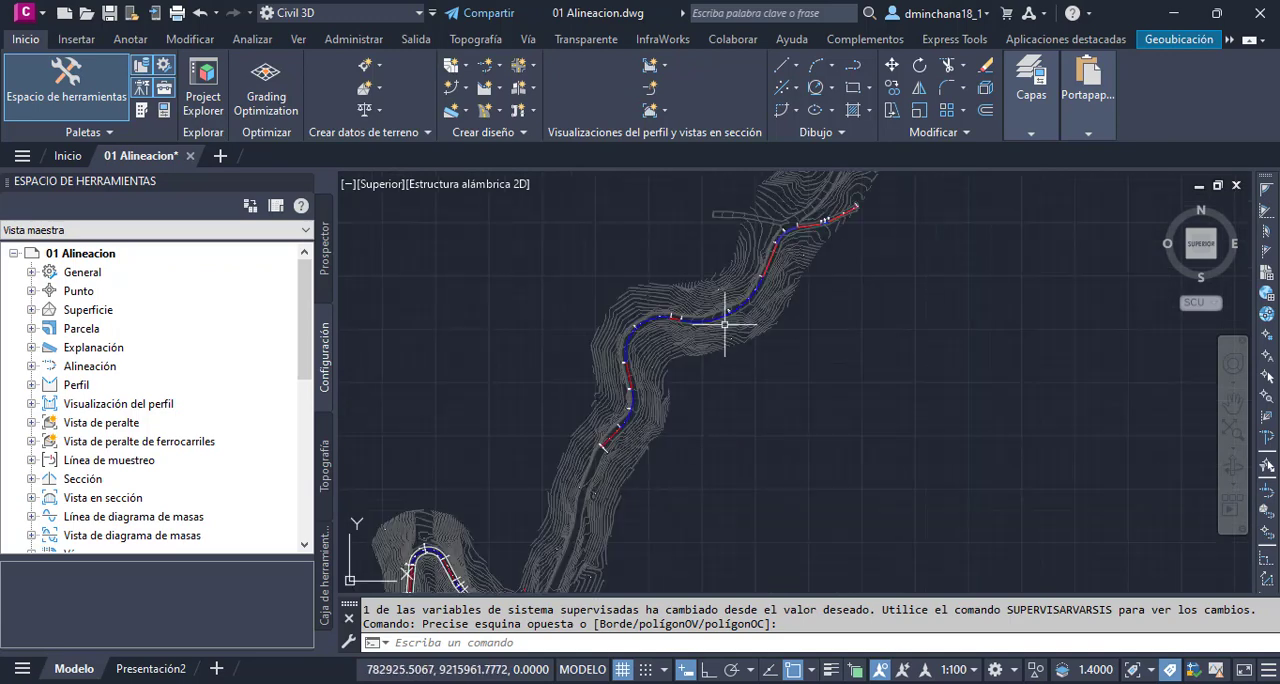
scroll(622, 382, up, 1)
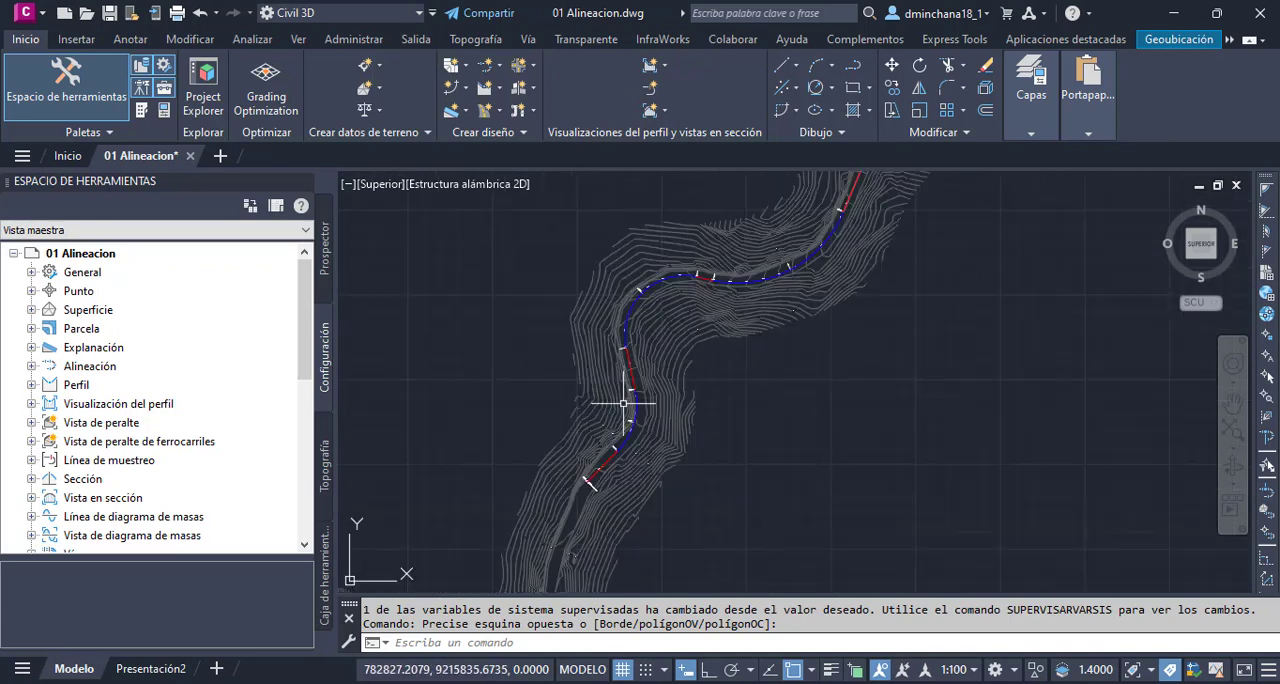
- Start a new alignment offset and choose Eje02 as the source from the alignment list
click(500, 66)
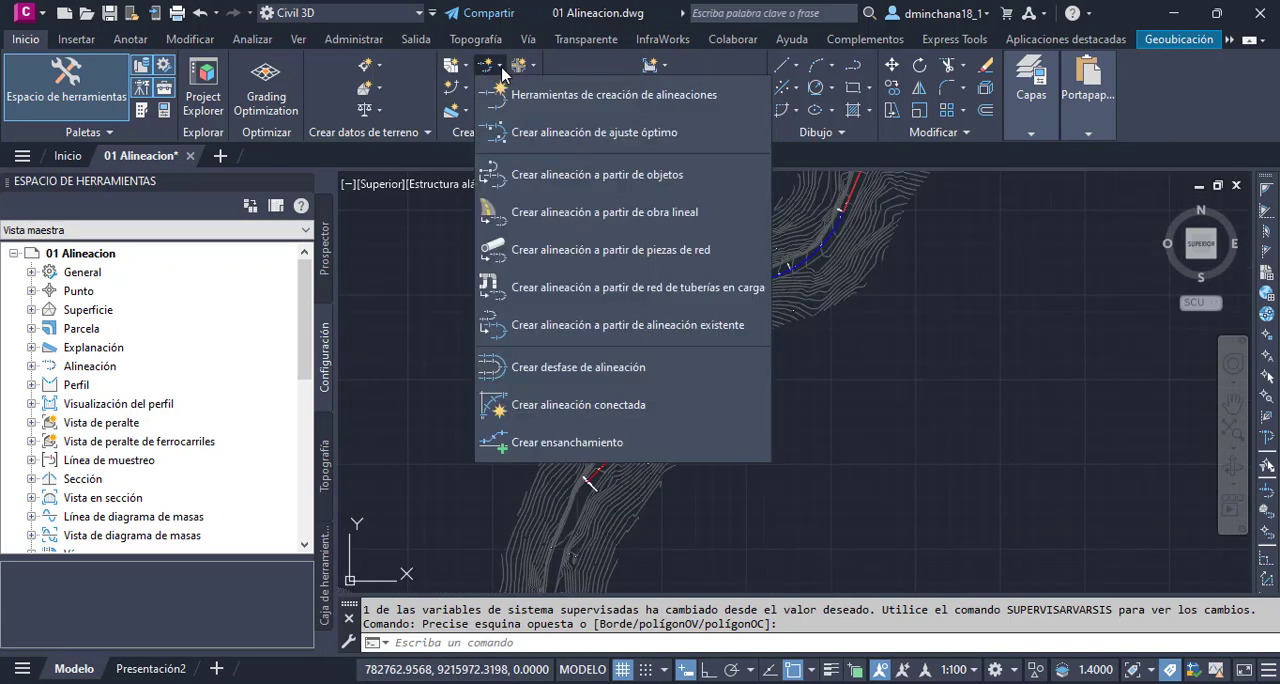
click(628, 372)
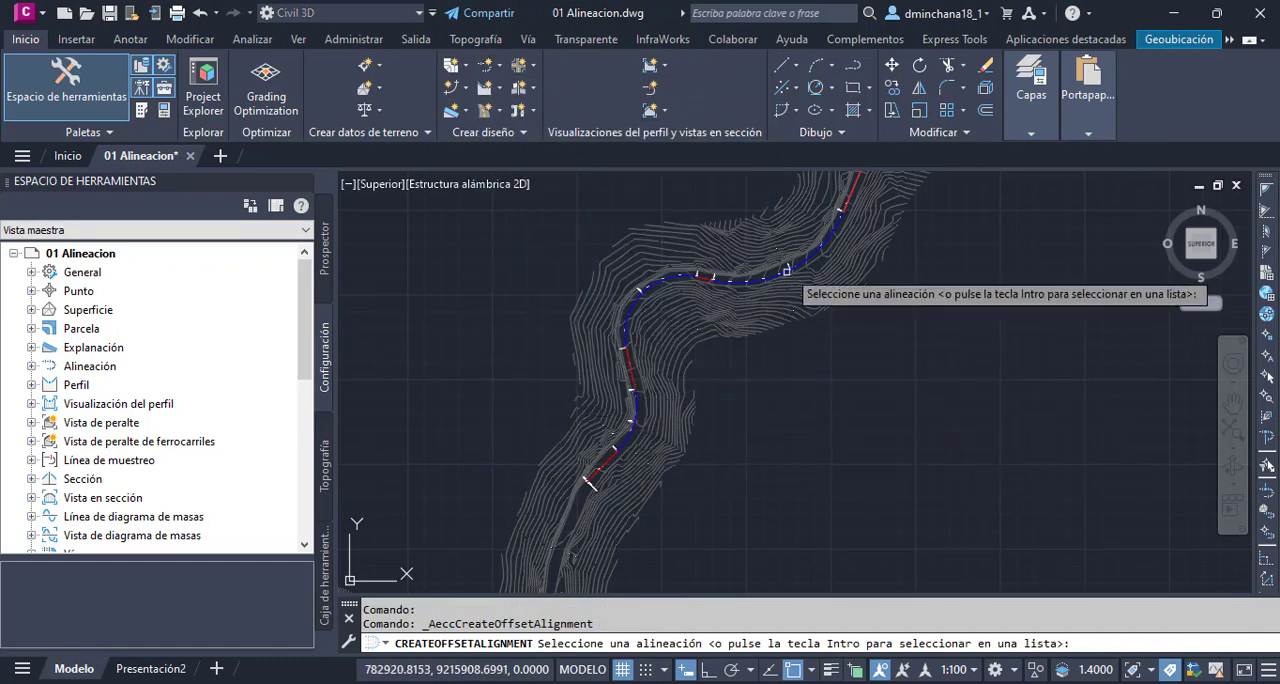
scroll(790, 269, up, 3)
scroll(763, 411, down, 3)
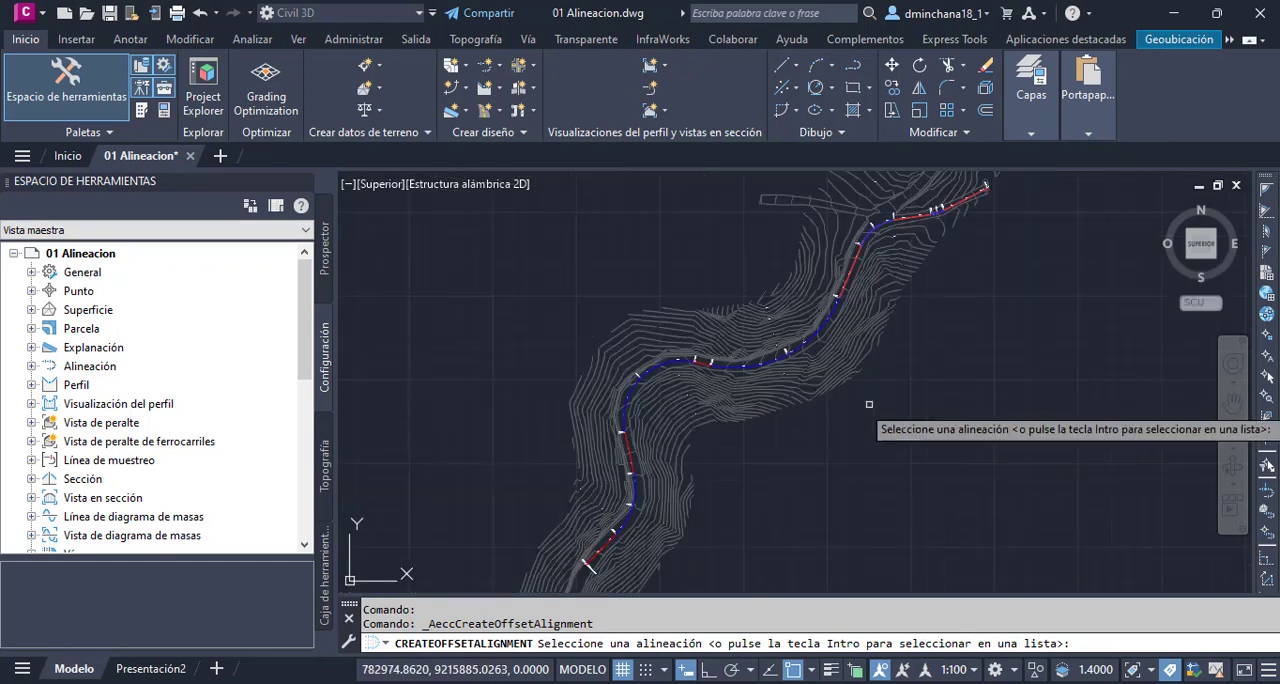
key(Return)
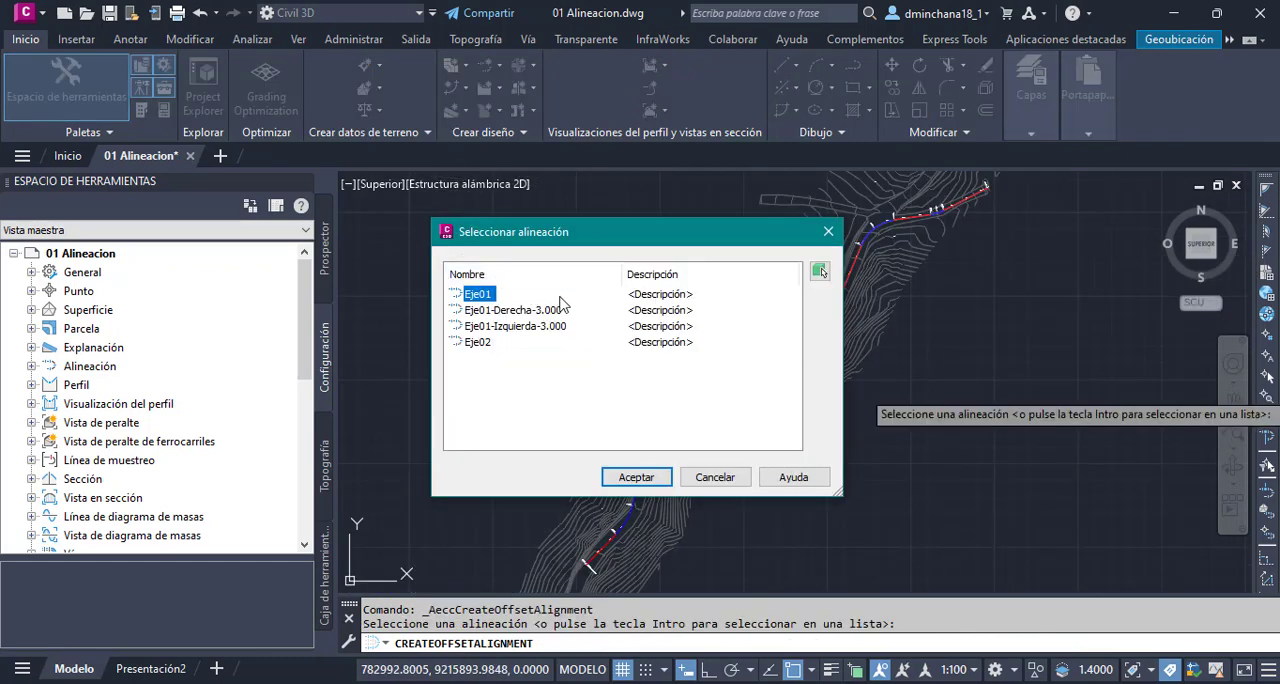
click(476, 343)
click(638, 478)
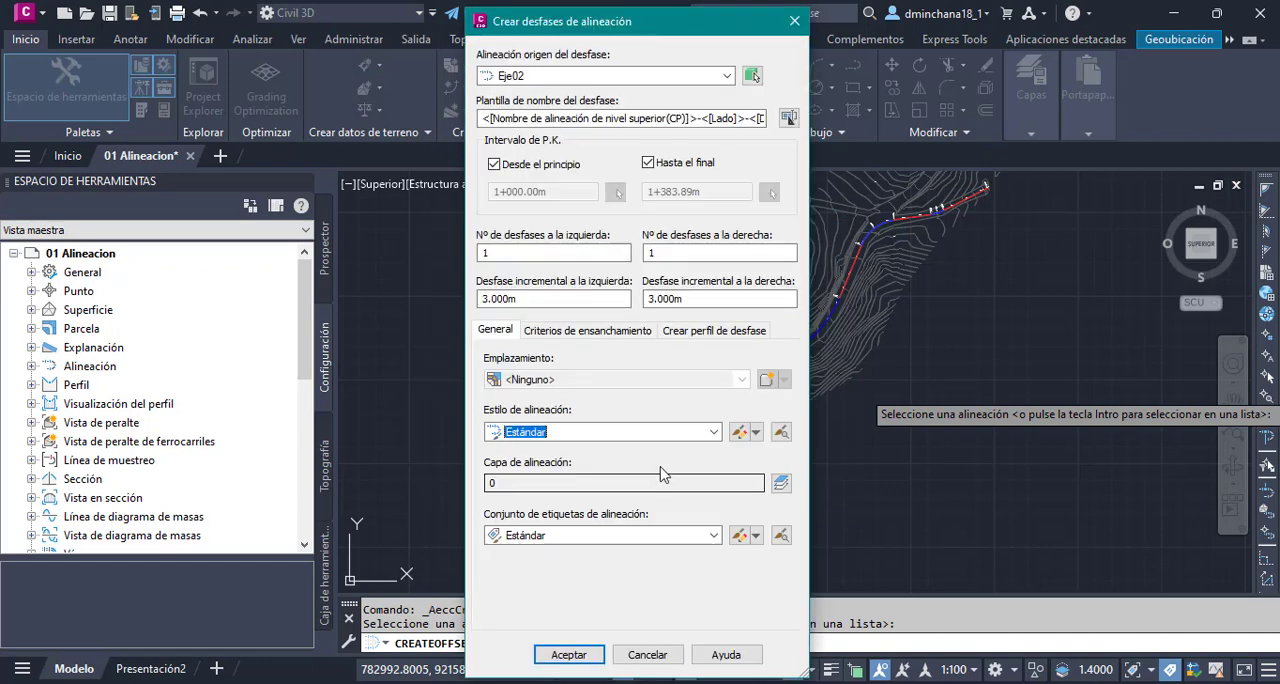
- Set the number of offsets for Eje02 to 2 on the left side and 3 on the right side
double_click(545, 255)
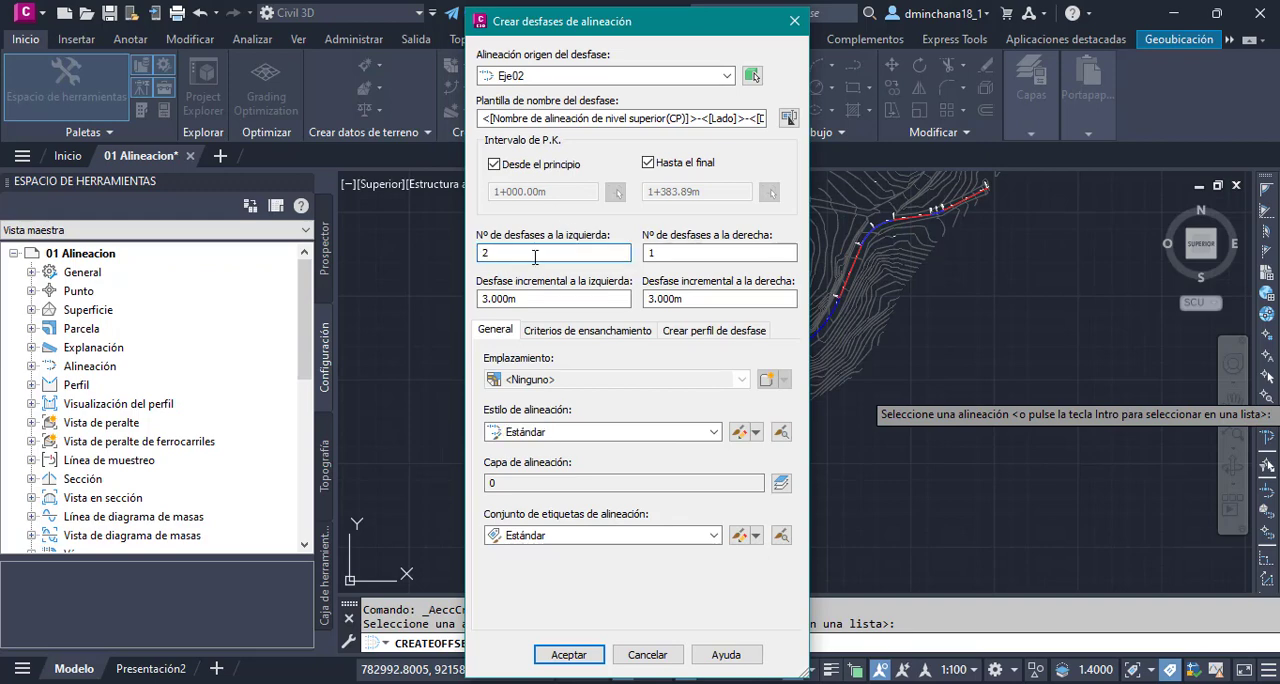
text(2)
key(Tab)
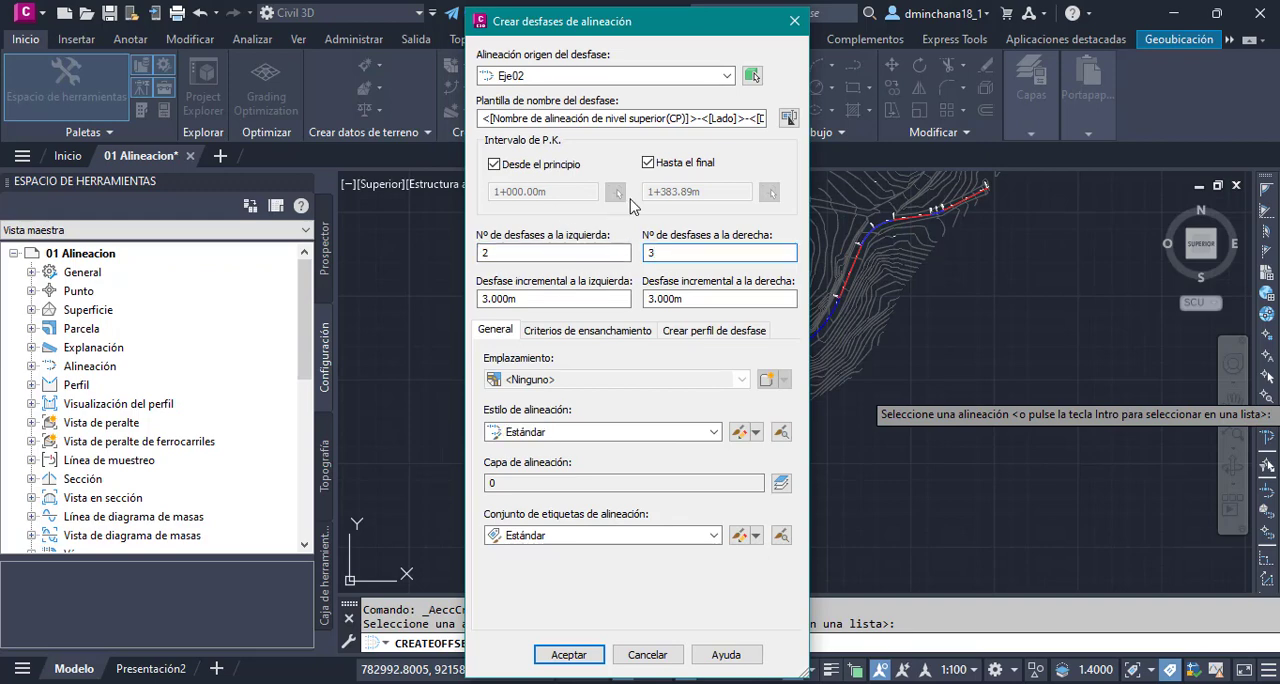
- Keep the 3.000 m incremental offset on both sides and create the Eje02 offset alignments
click(586, 303)
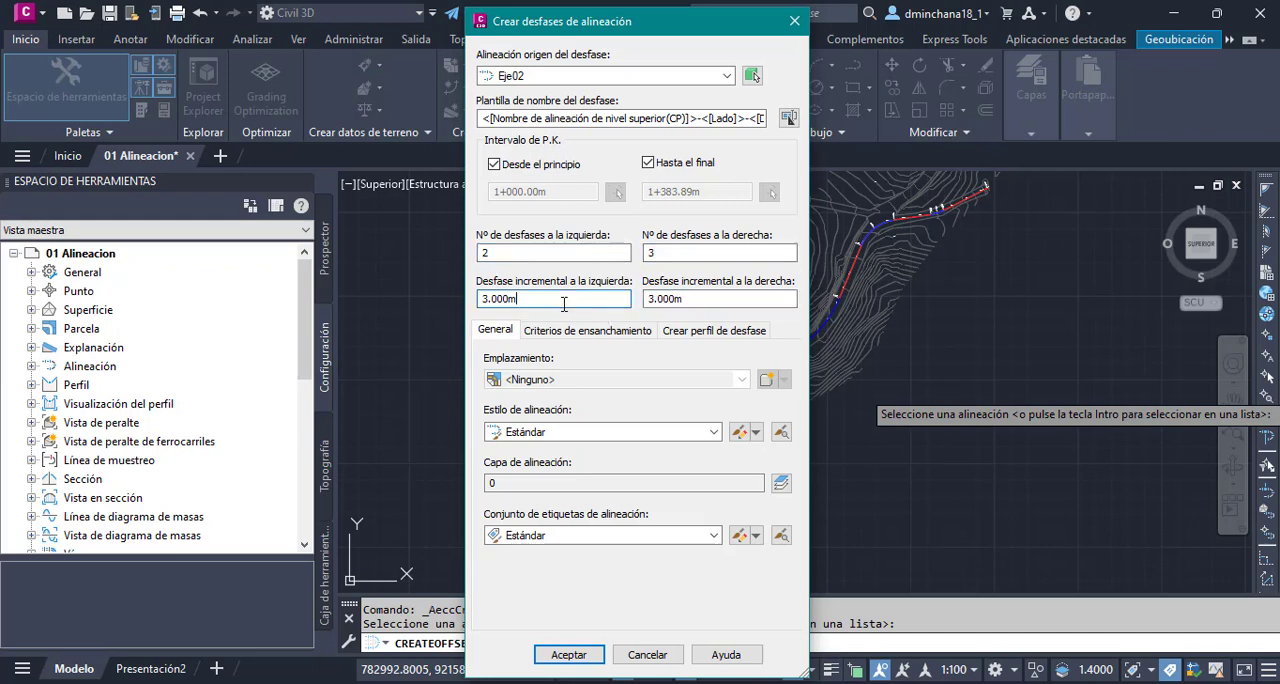
click(698, 305)
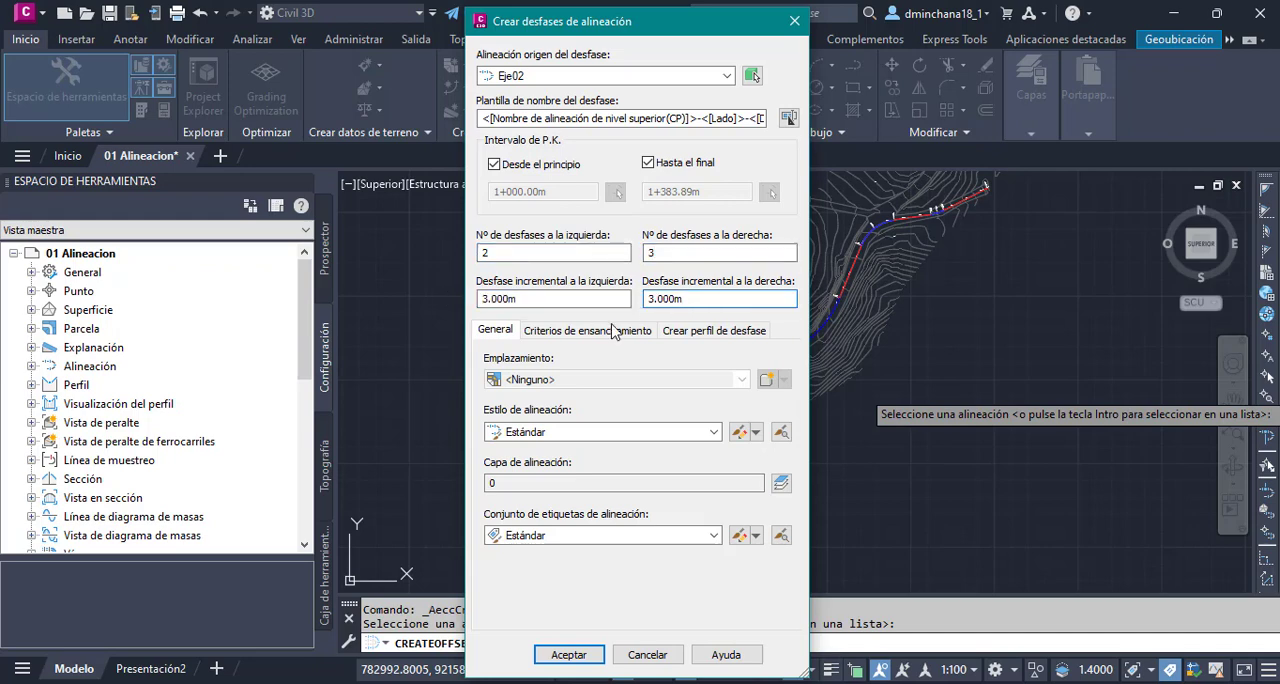
click(570, 652)
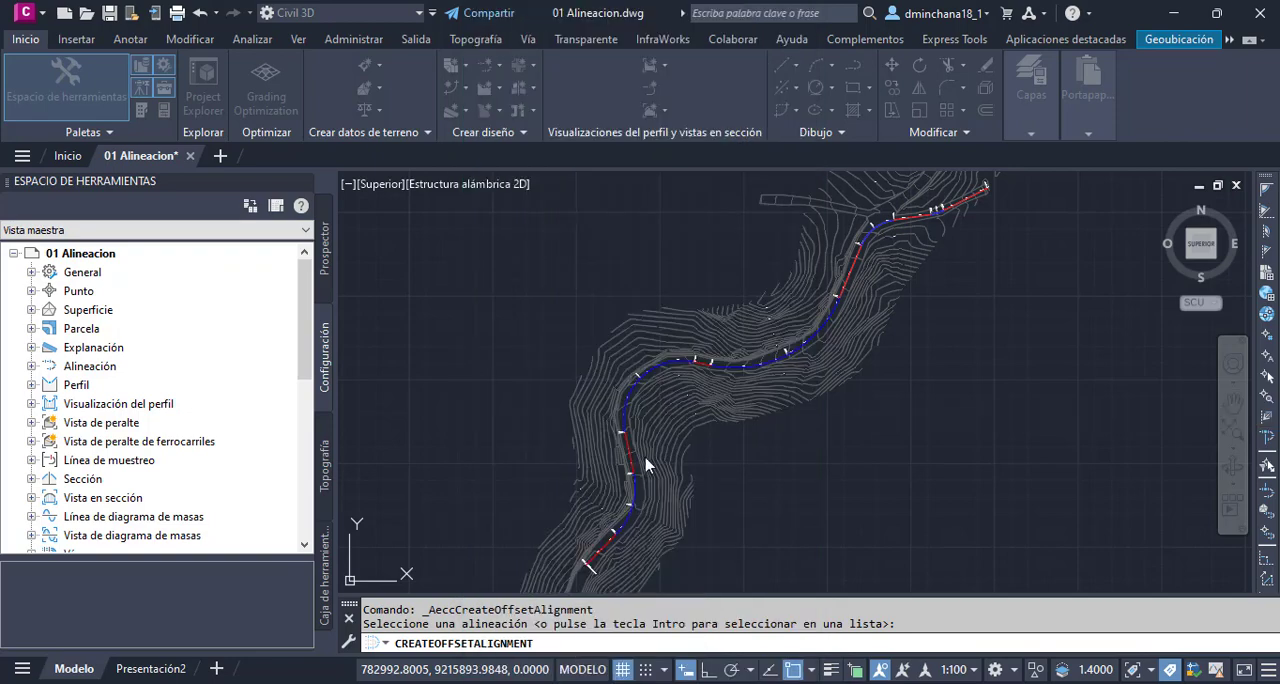
scroll(632, 381, up, 4)
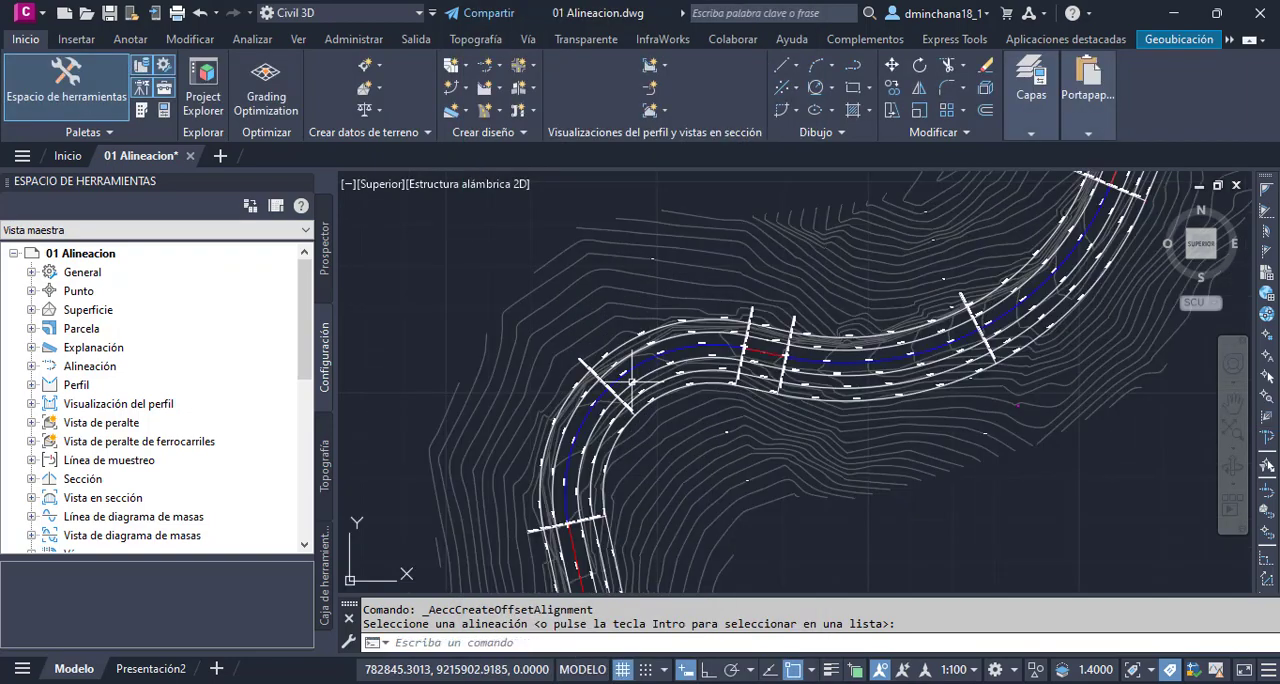
scroll(632, 381, down, 4)
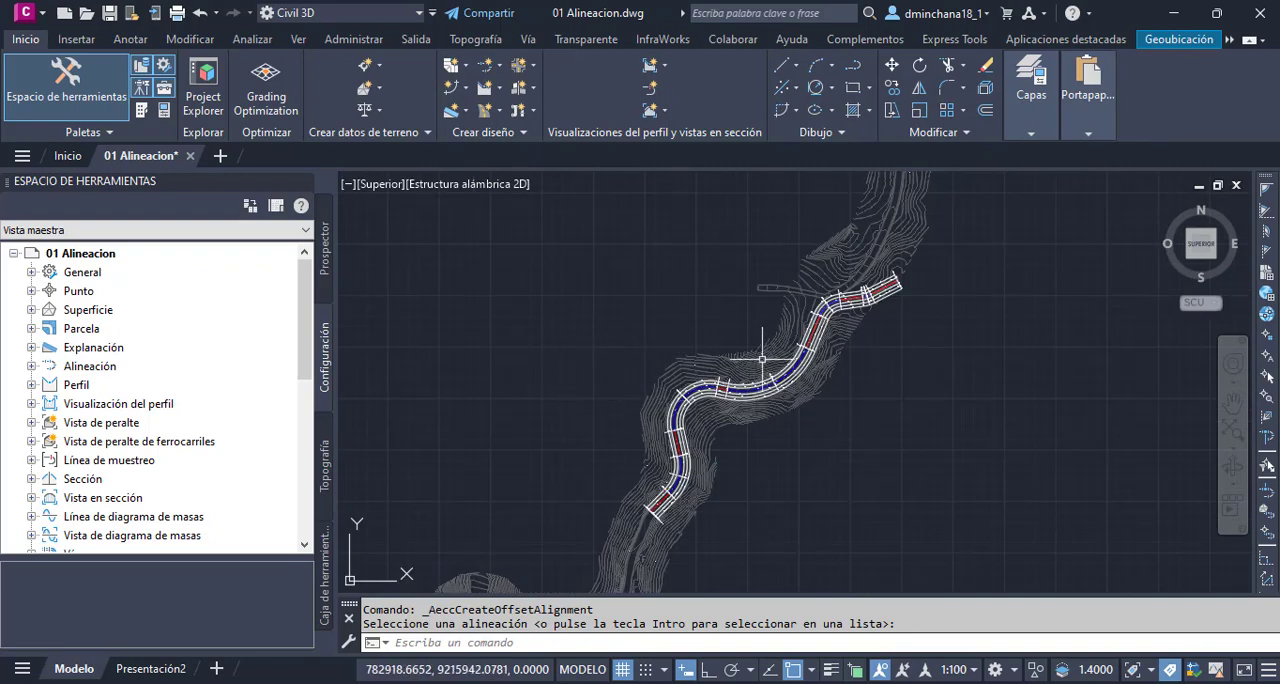
- Illustrate a widening outline with temporary on-screen annotation lines beside the lower-left offset of Eje01's long straight stretch
scroll(880, 282, up, 2)
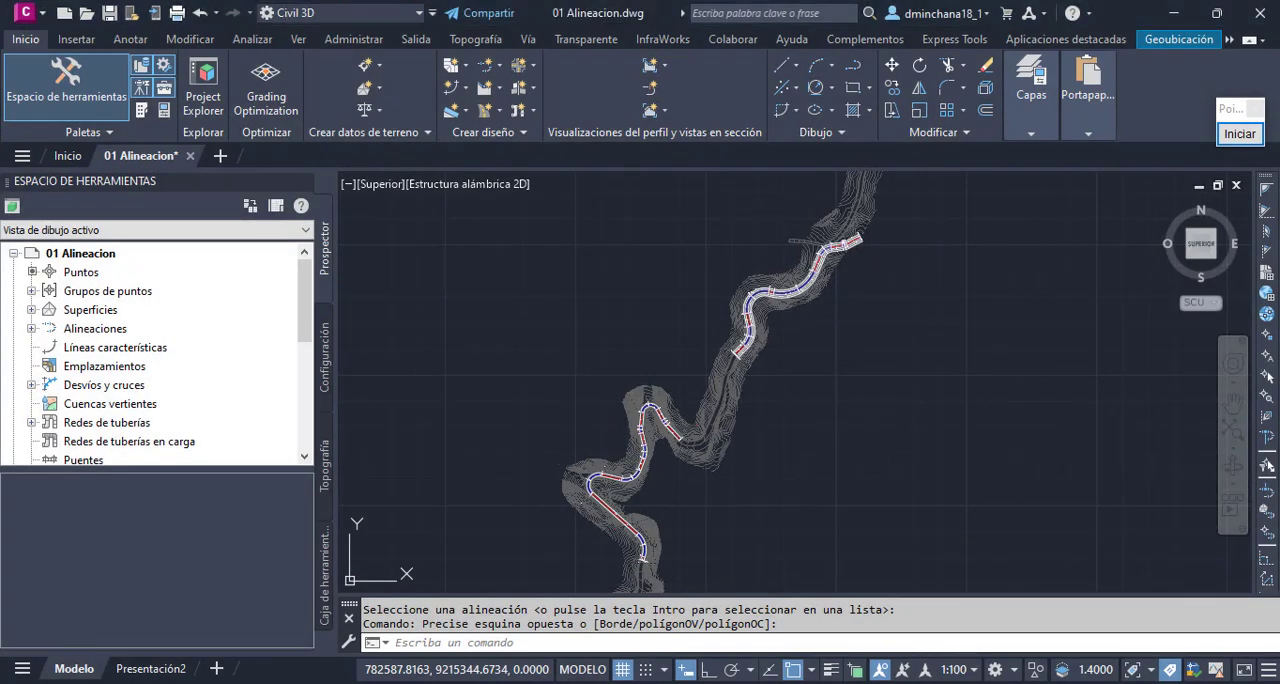
scroll(617, 521, up, 3)
scroll(617, 521, up, 4)
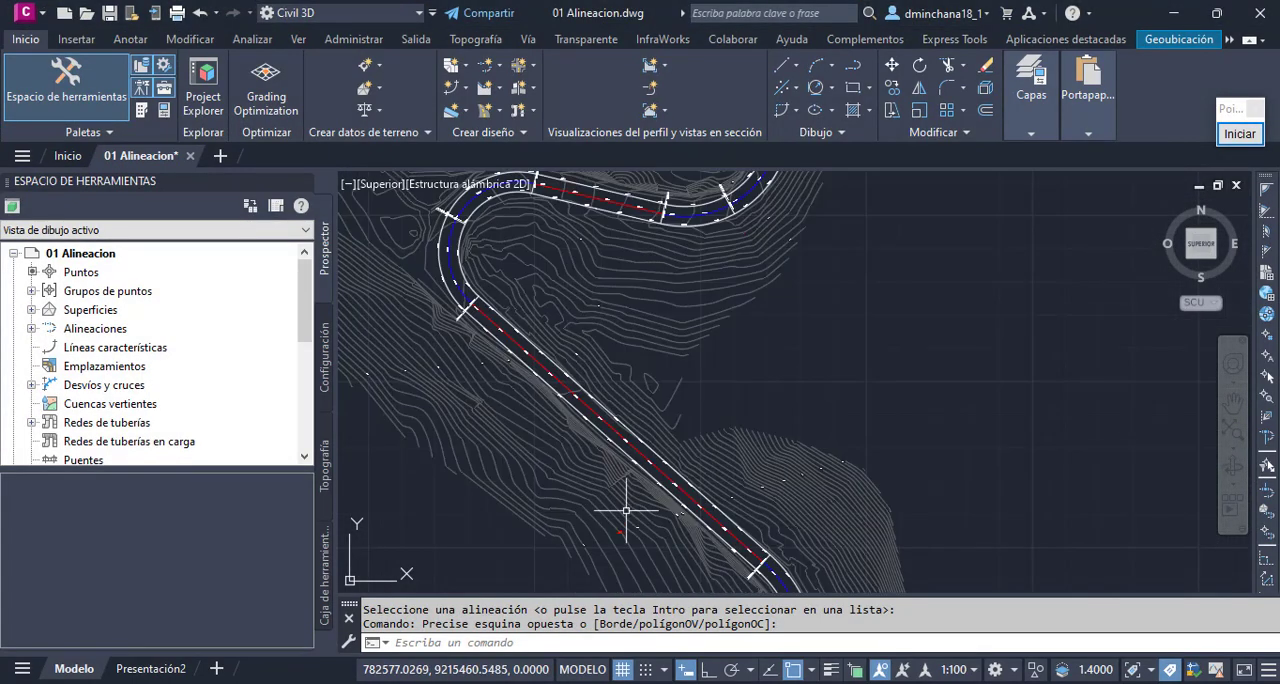
scroll(663, 471, down, 2)
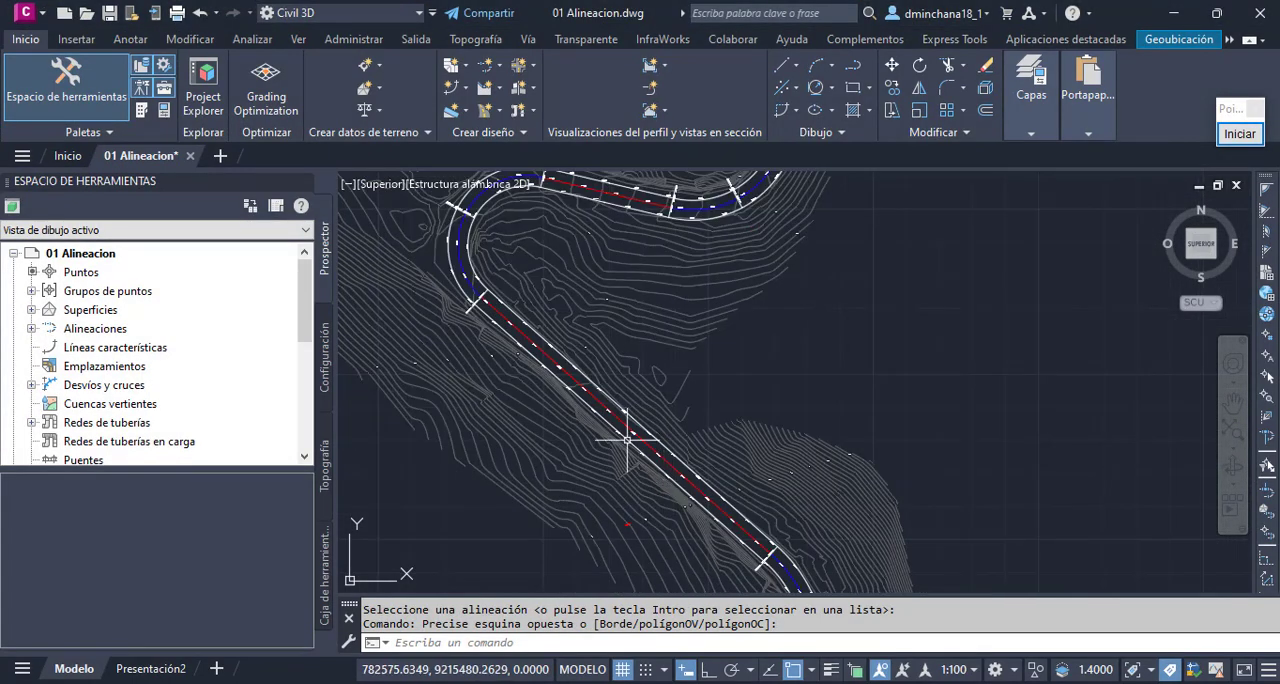
scroll(621, 443, up, 2)
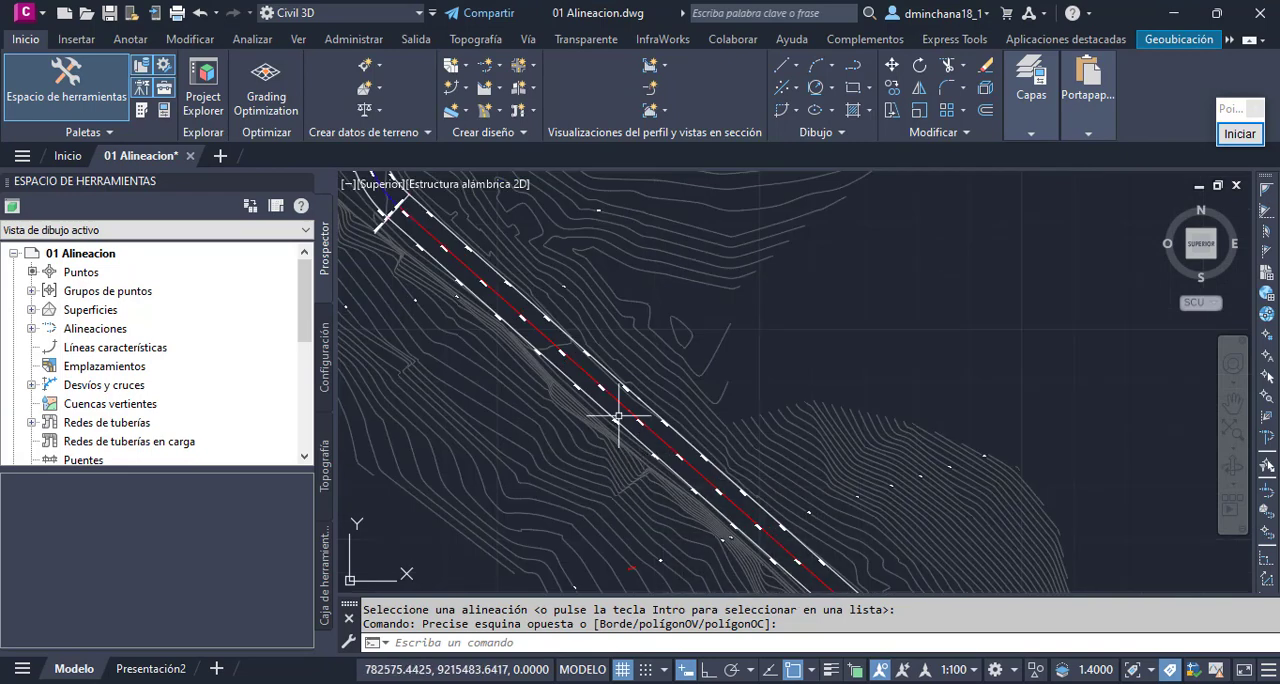
click(1240, 136)
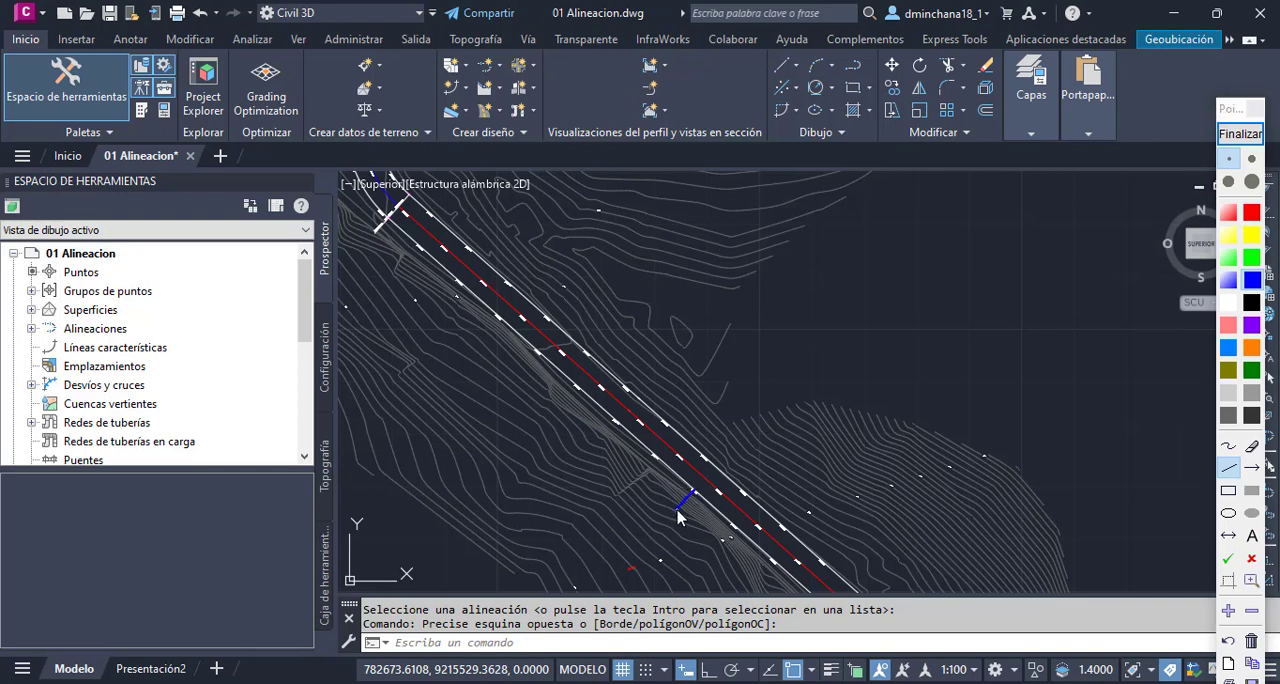
drag(678, 512, 557, 409)
mouse_move(792, 576)
mouse_down()
mouse_move(661, 503)
mouse_move(678, 510)
mouse_up()
drag(557, 410, 487, 305)
click(653, 470)
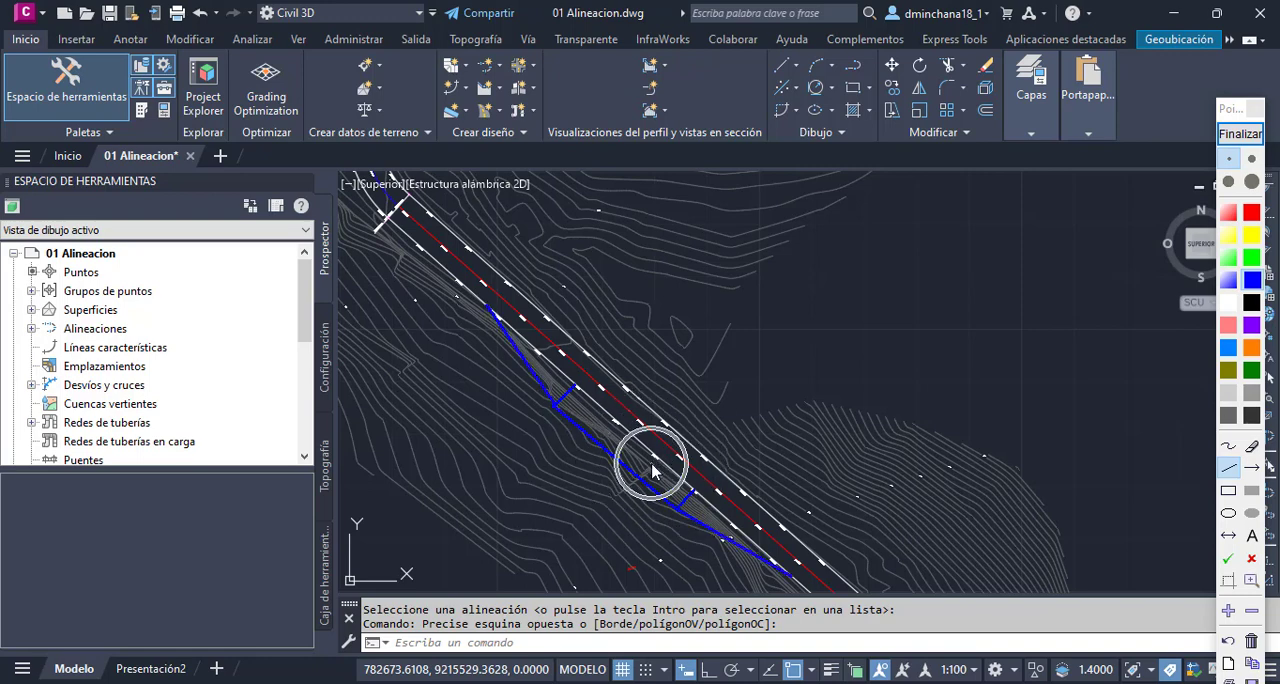
click(1240, 134)
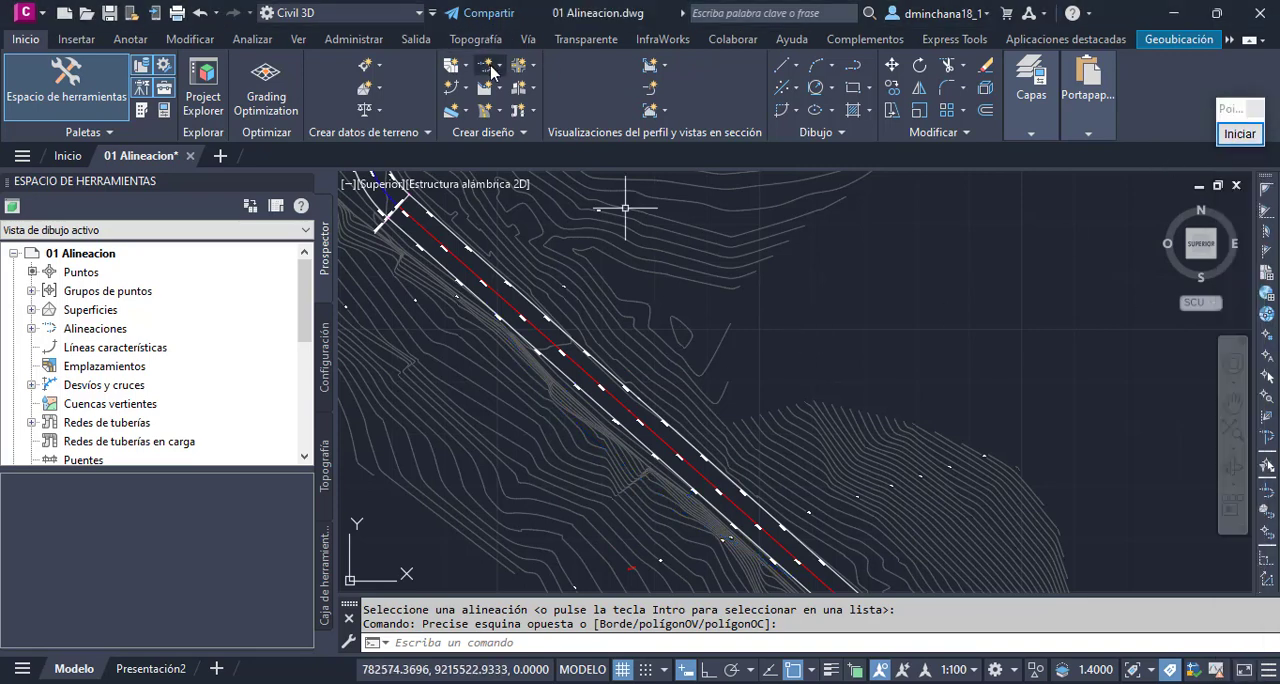
click(491, 68)
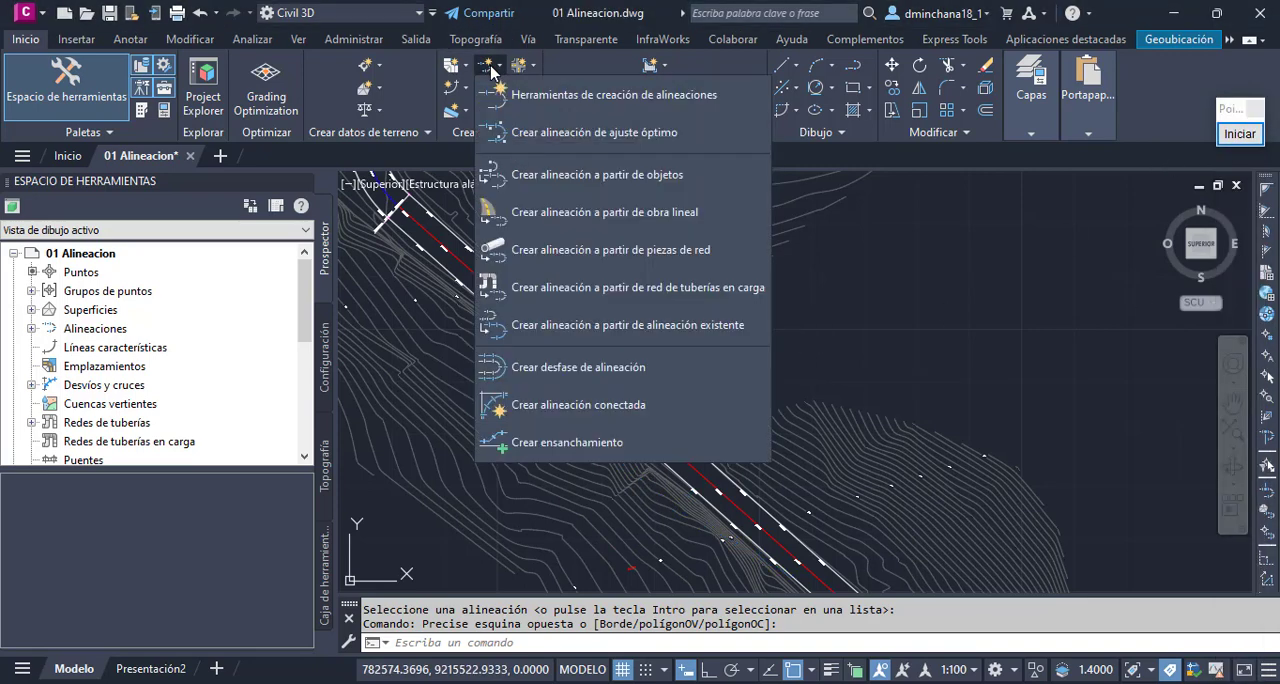
click(607, 447)
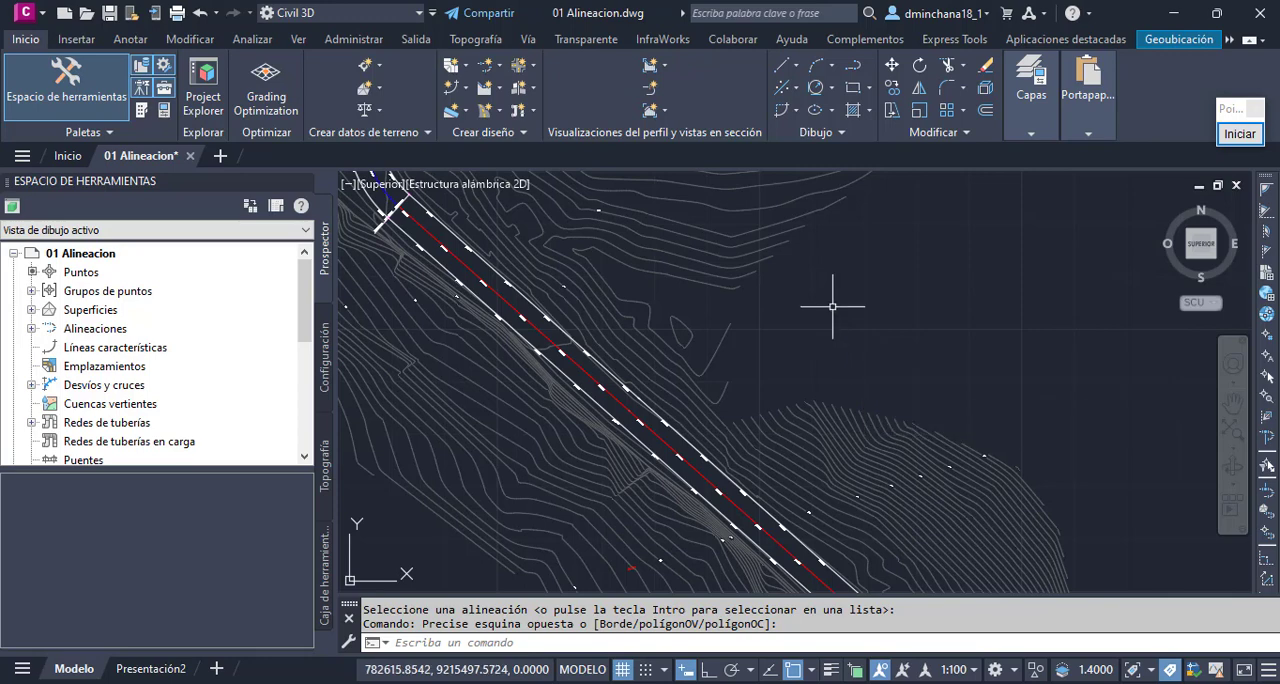
- Open the AddWidening command settings from the alignment commands and expand Opciones de ensanchamiento
click(324, 378)
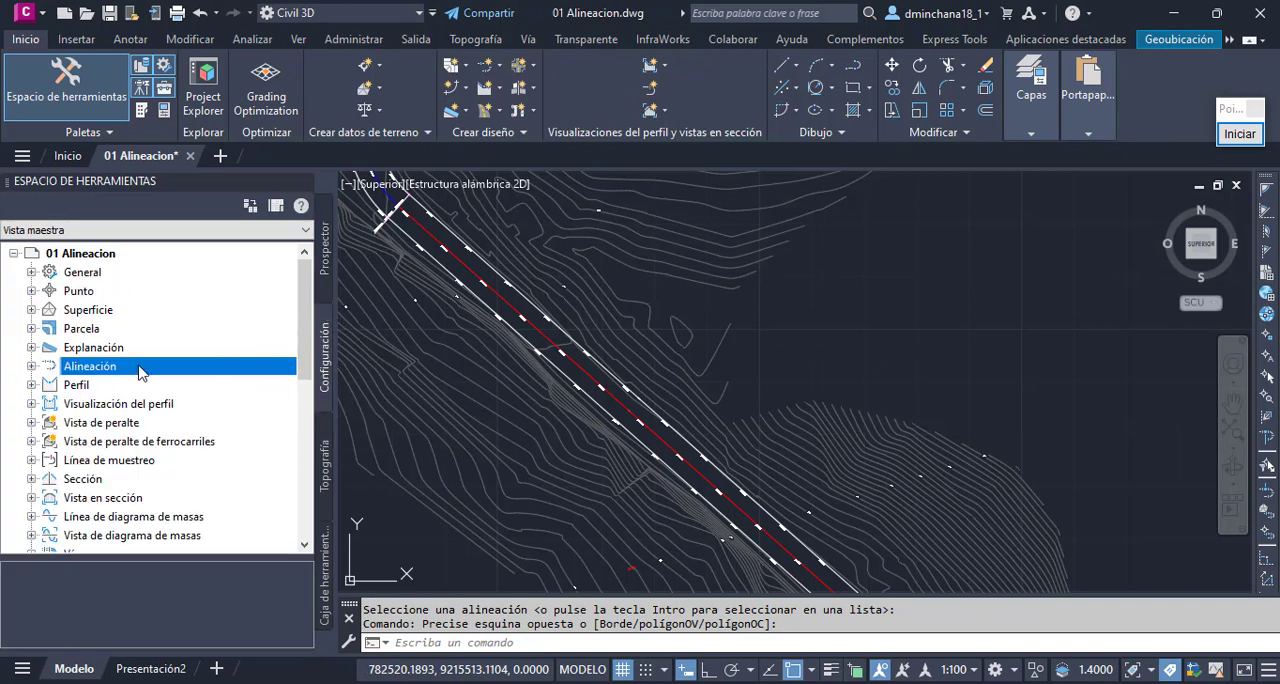
click(31, 366)
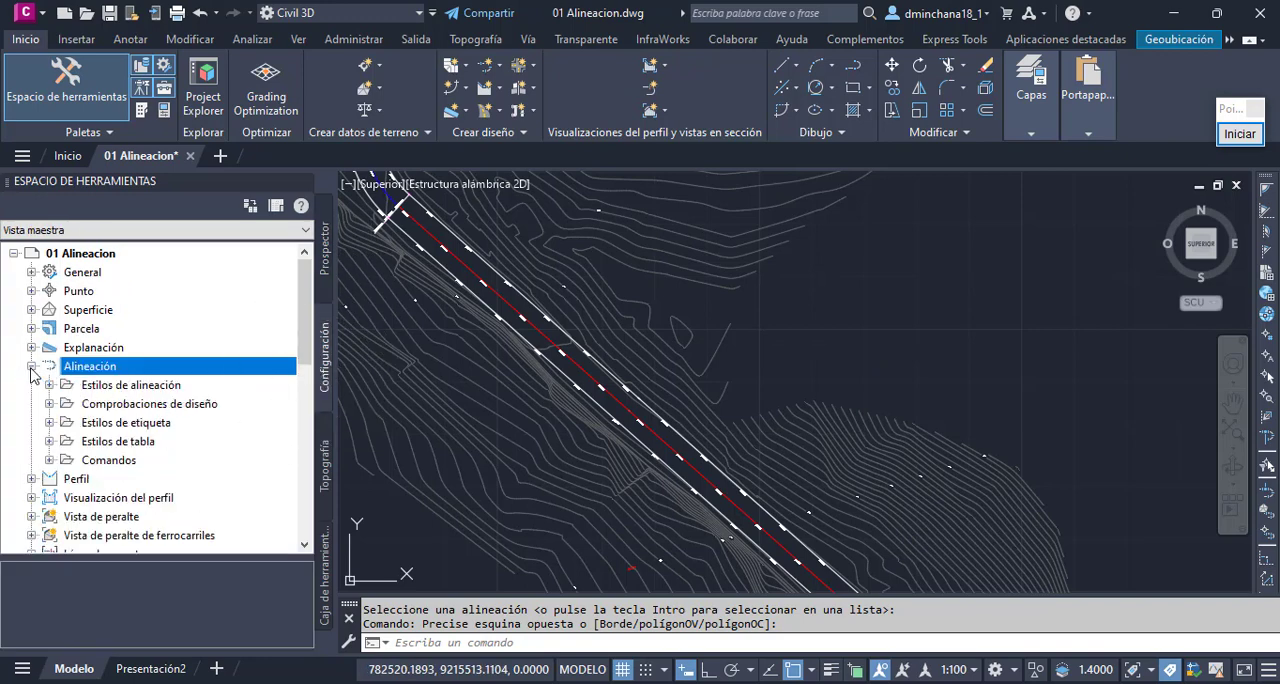
double_click(108, 460)
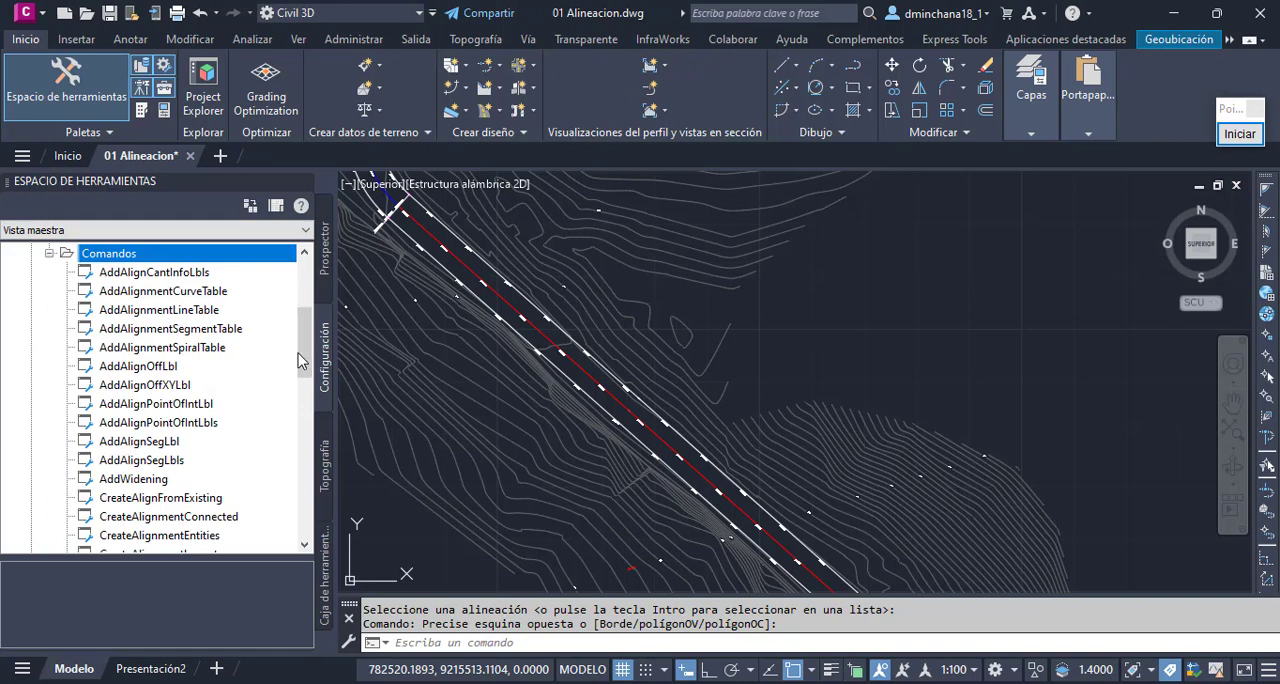
click(174, 484)
mouse_move(174, 483)
mouse_down()
mouse_move(132, 485)
mouse_move(168, 482)
mouse_up()
double_click(181, 486)
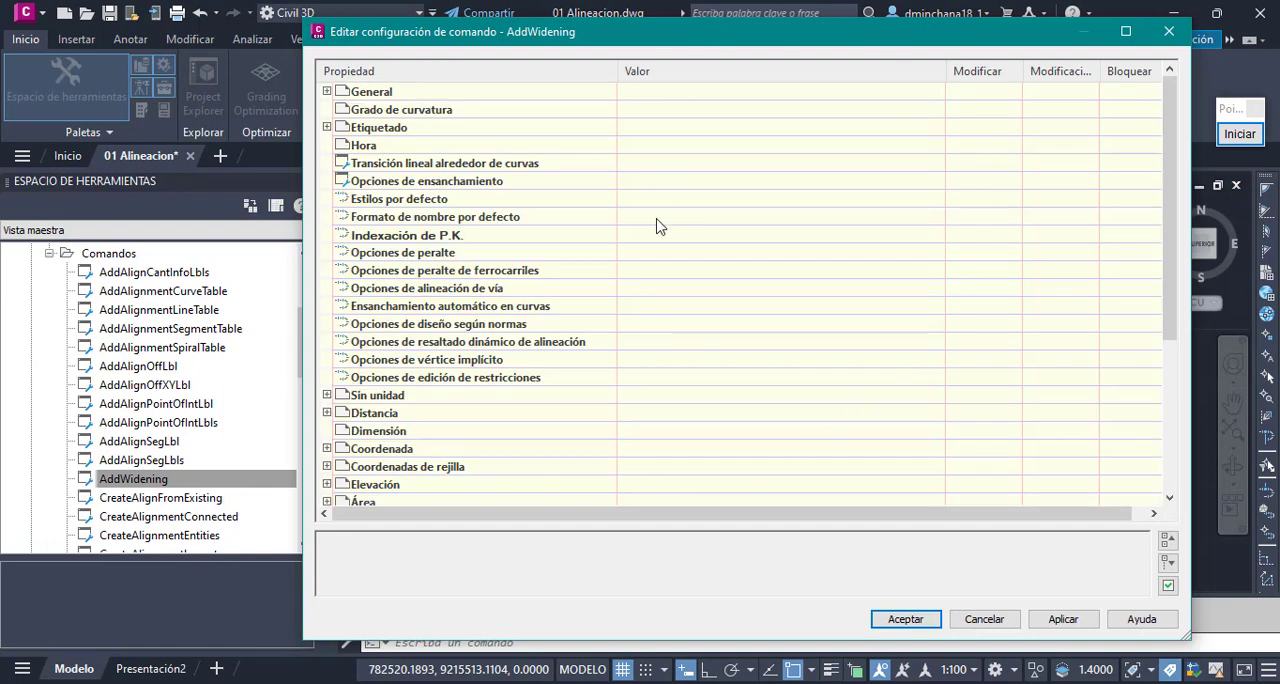
click(464, 185)
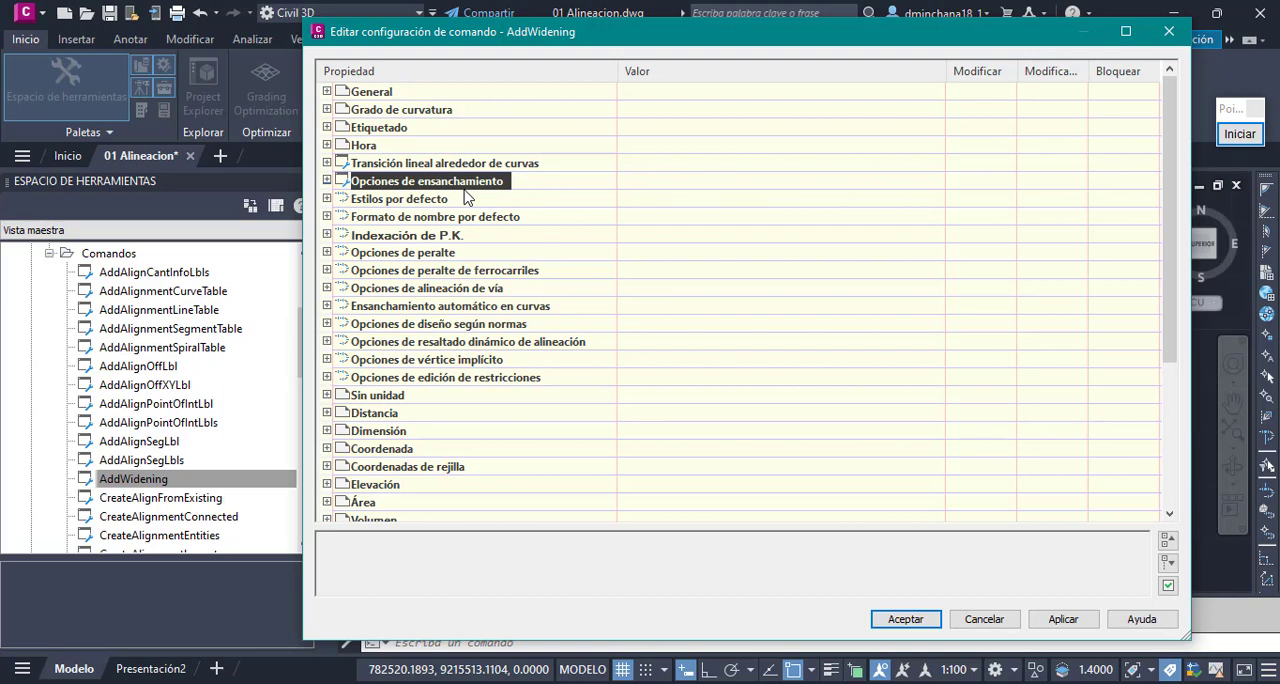
click(327, 181)
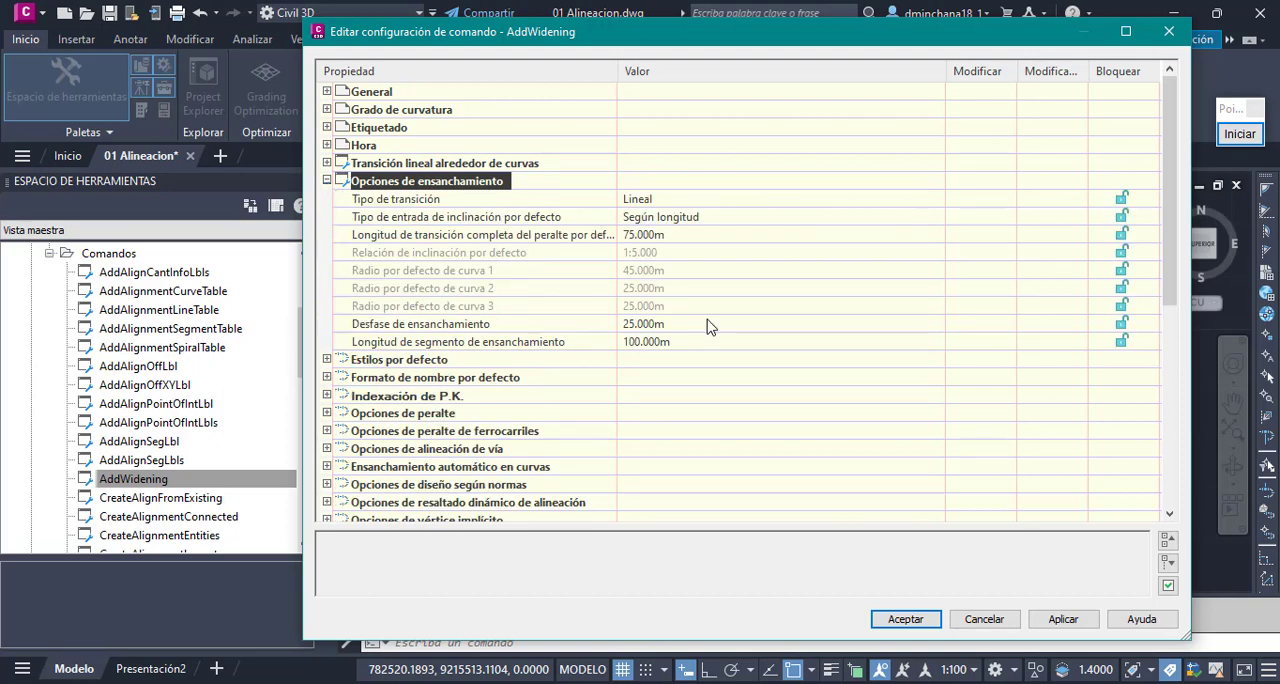
- Set the default full transition length (Longitud de transición completa del peralte) to 15 m
click(411, 236)
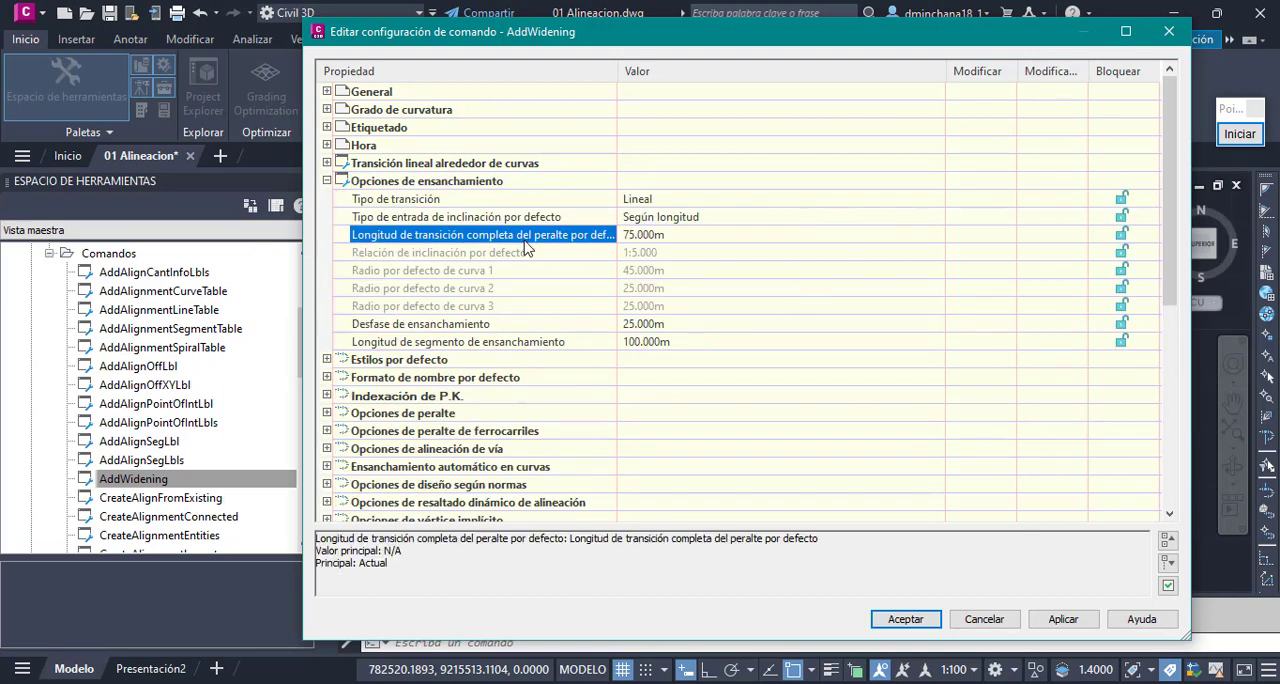
click(700, 236)
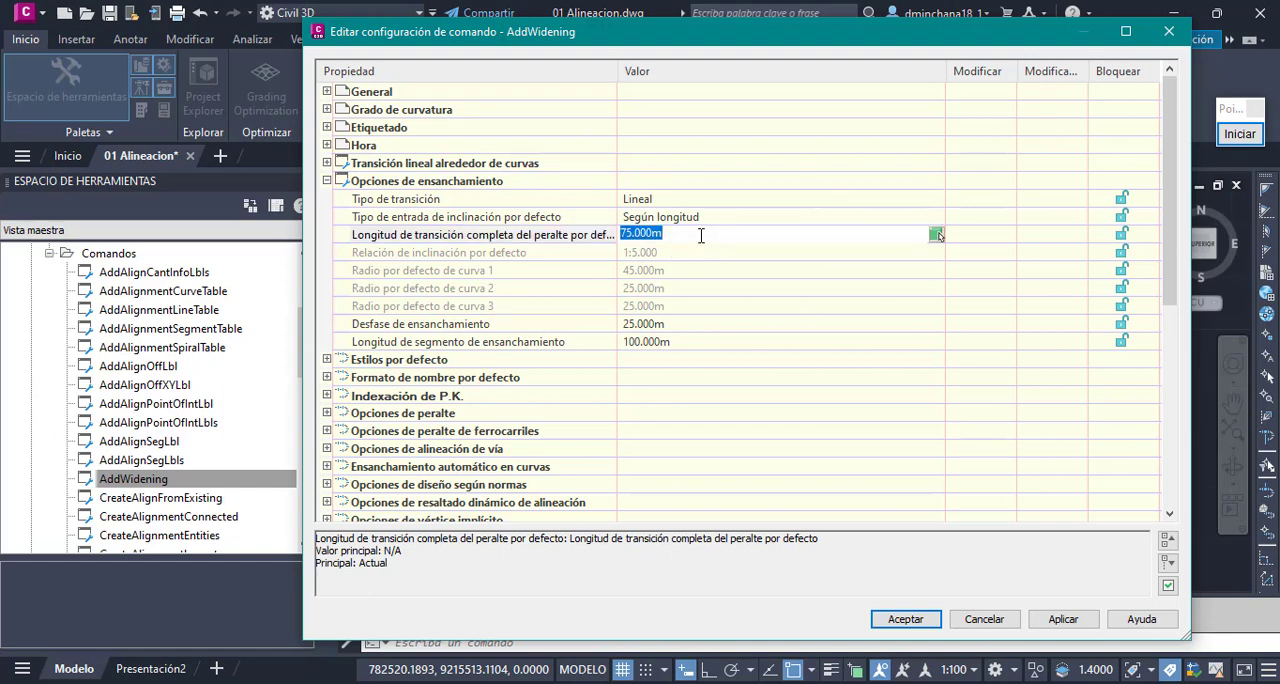
text(15)
click(702, 324)
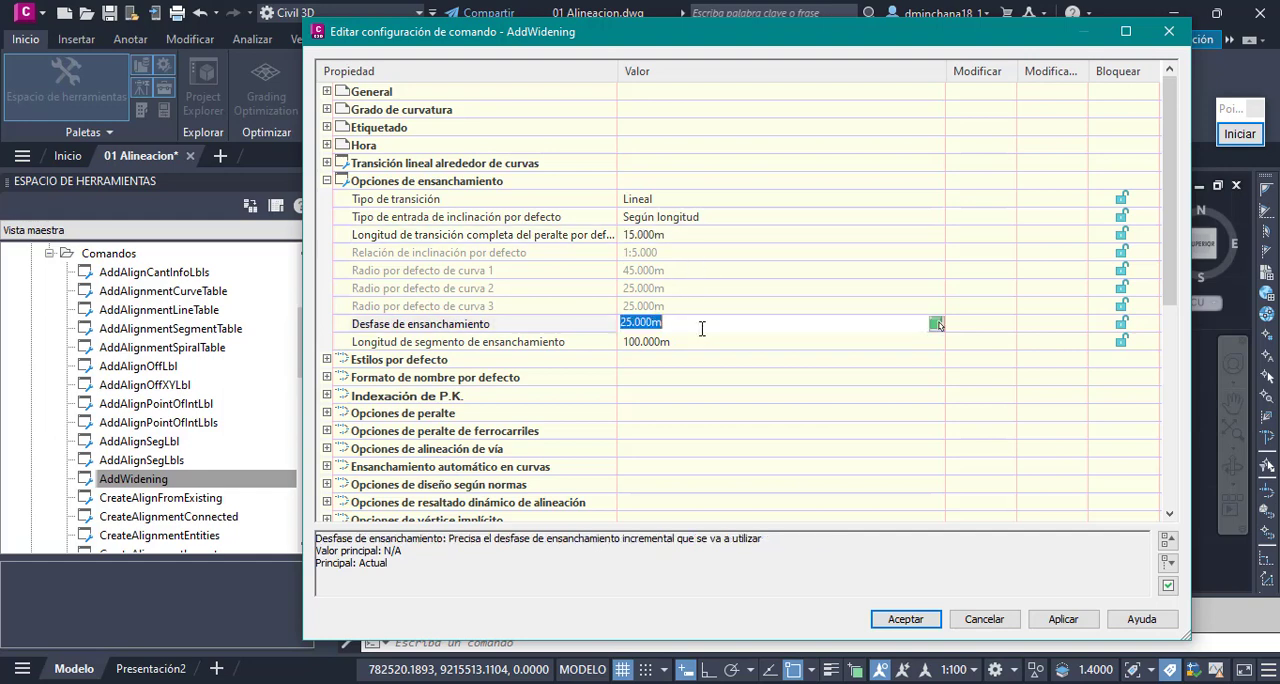
click(704, 238)
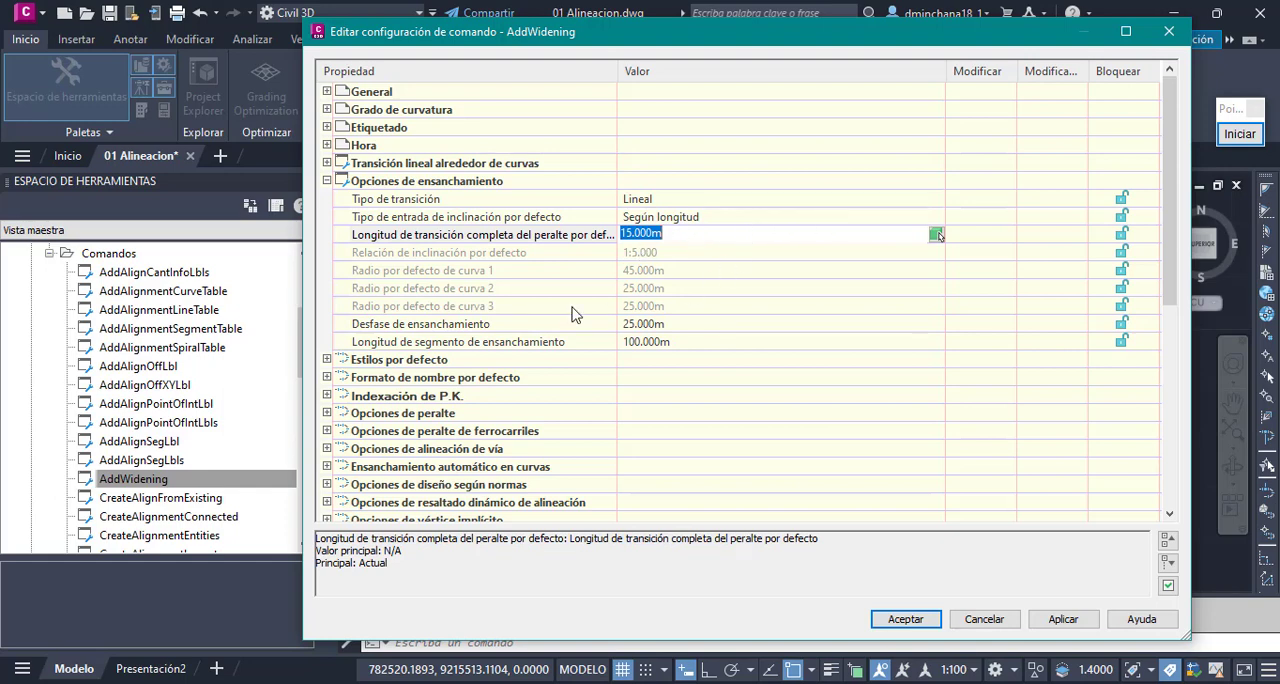
- Set the widening offset to 6 m and the widening segment length to 20 m, and save the command settings
click(453, 329)
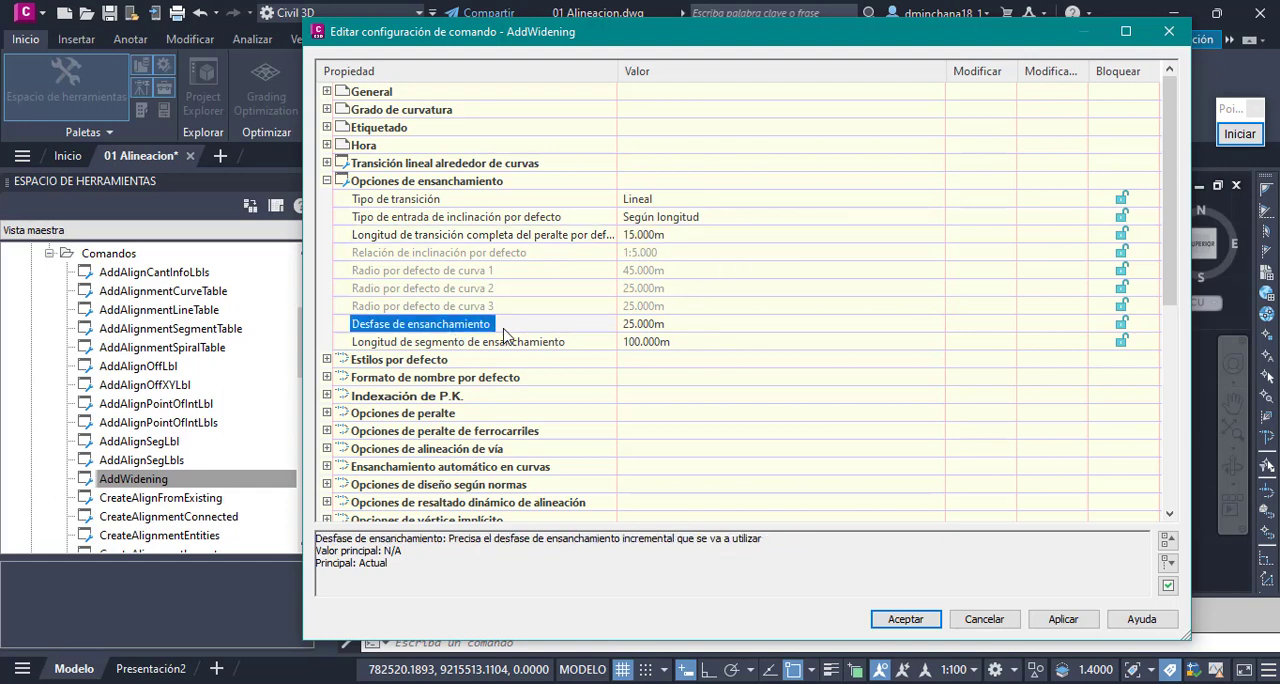
click(705, 322)
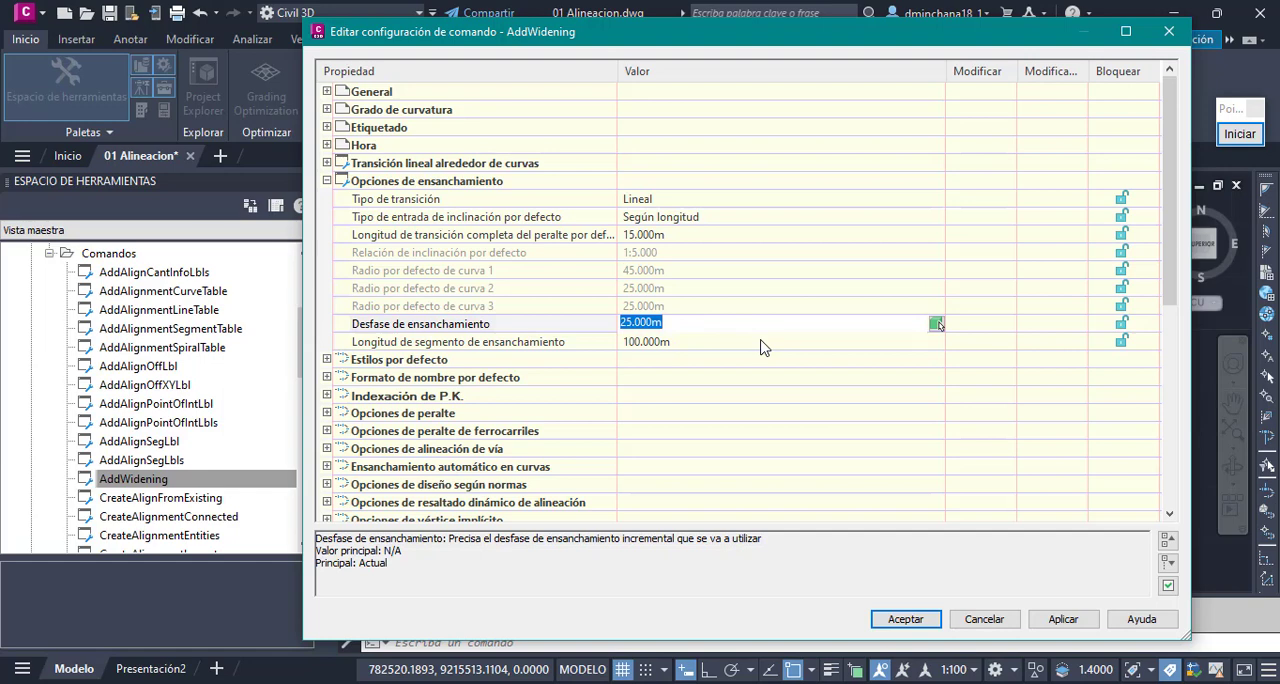
text(6)
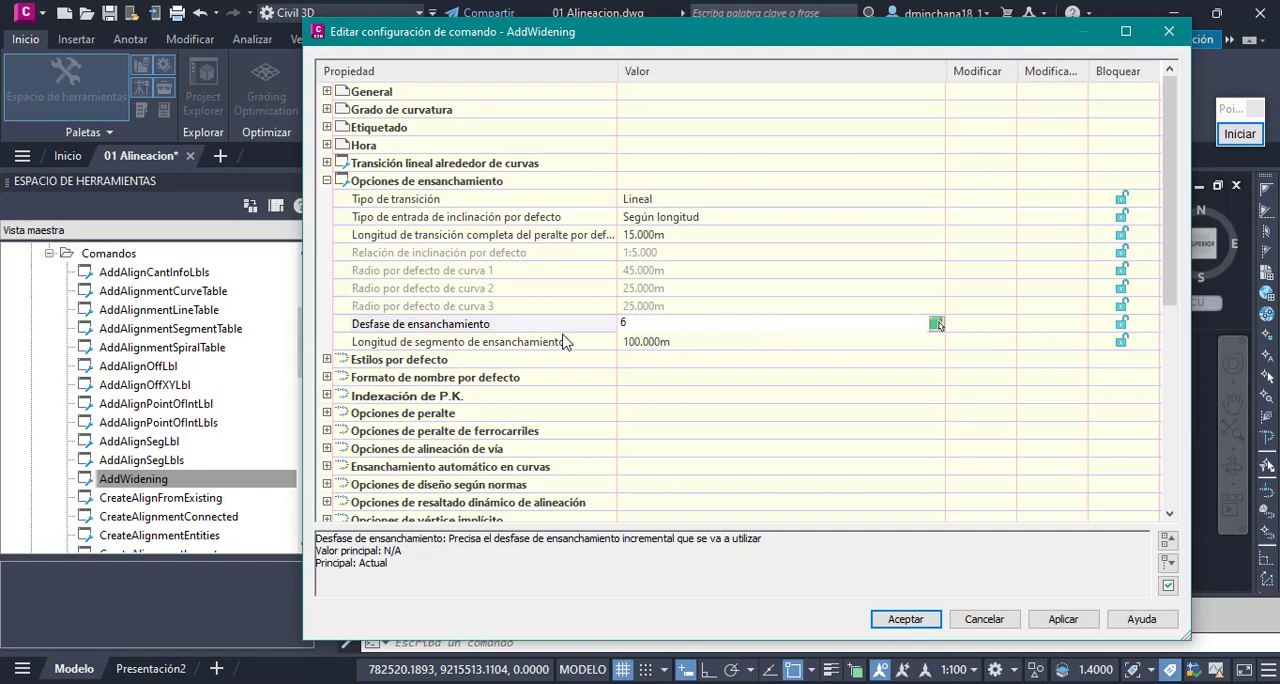
click(455, 344)
click(709, 343)
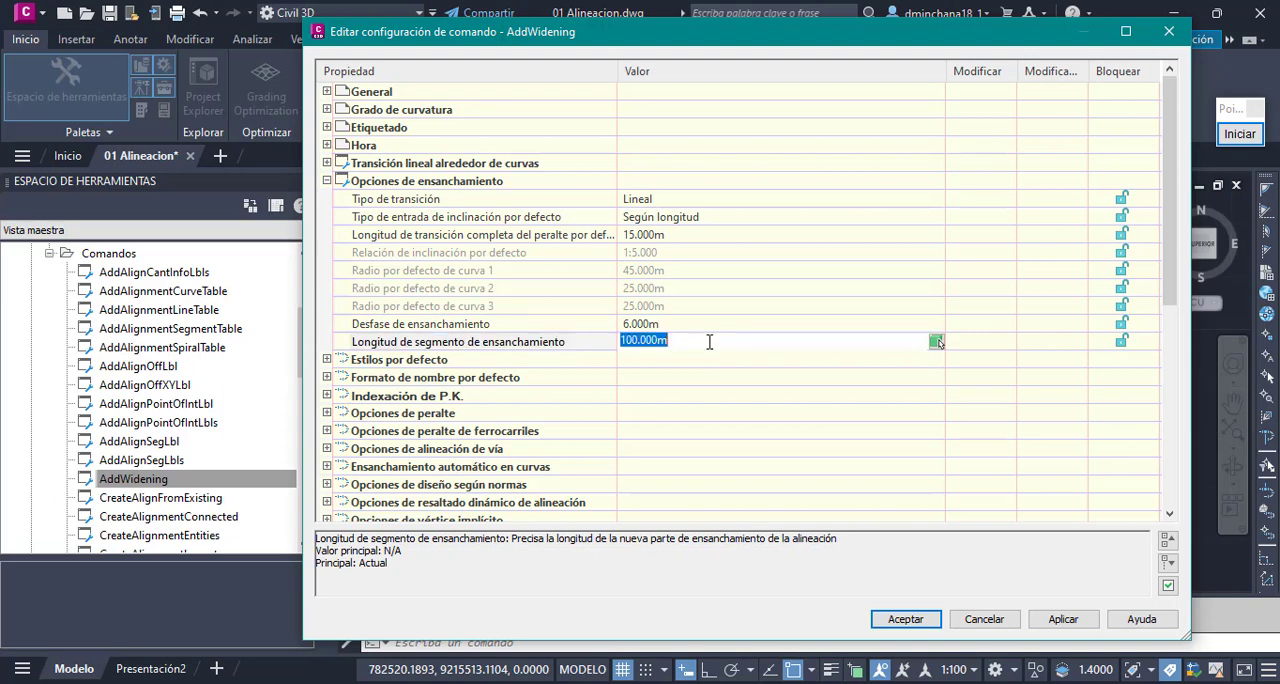
text(20)
key(Up)
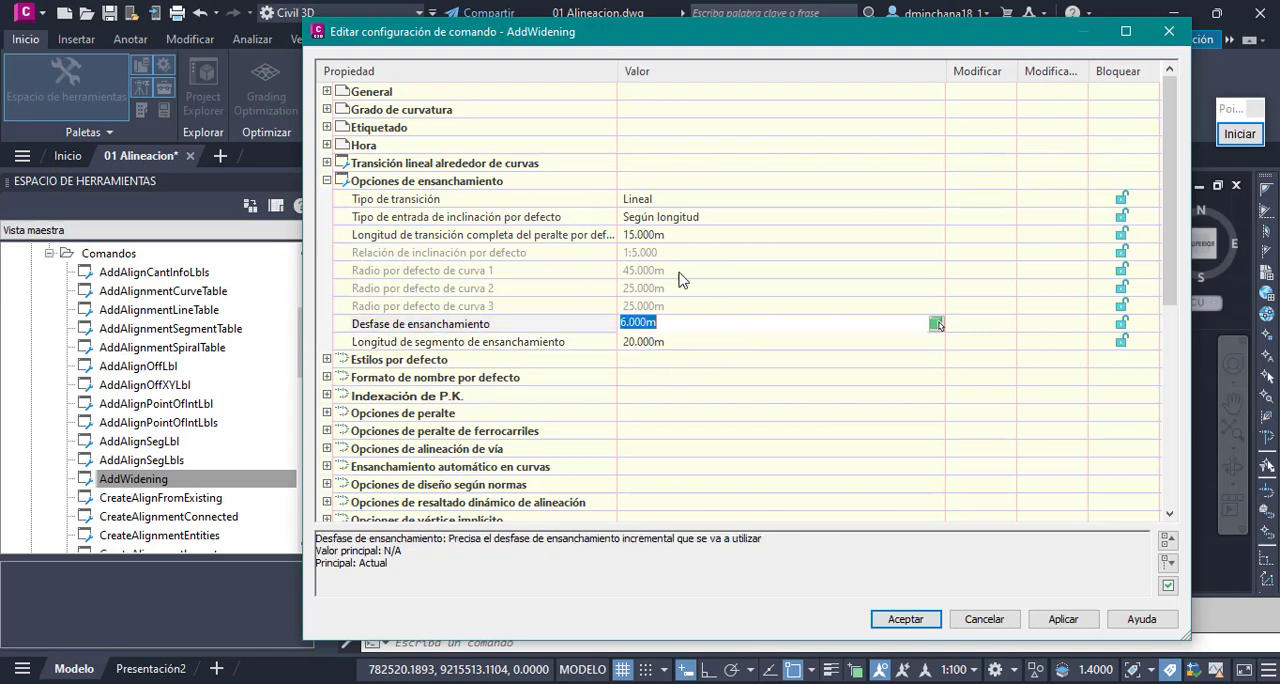
click(1058, 619)
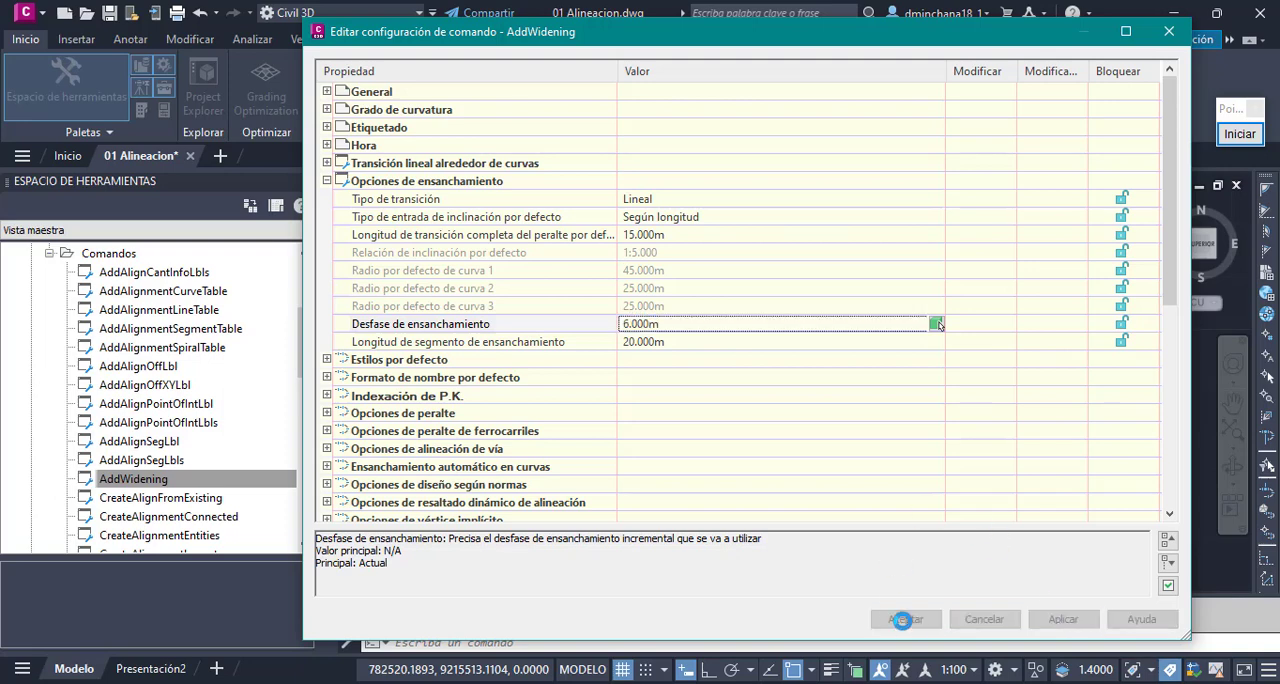
click(905, 619)
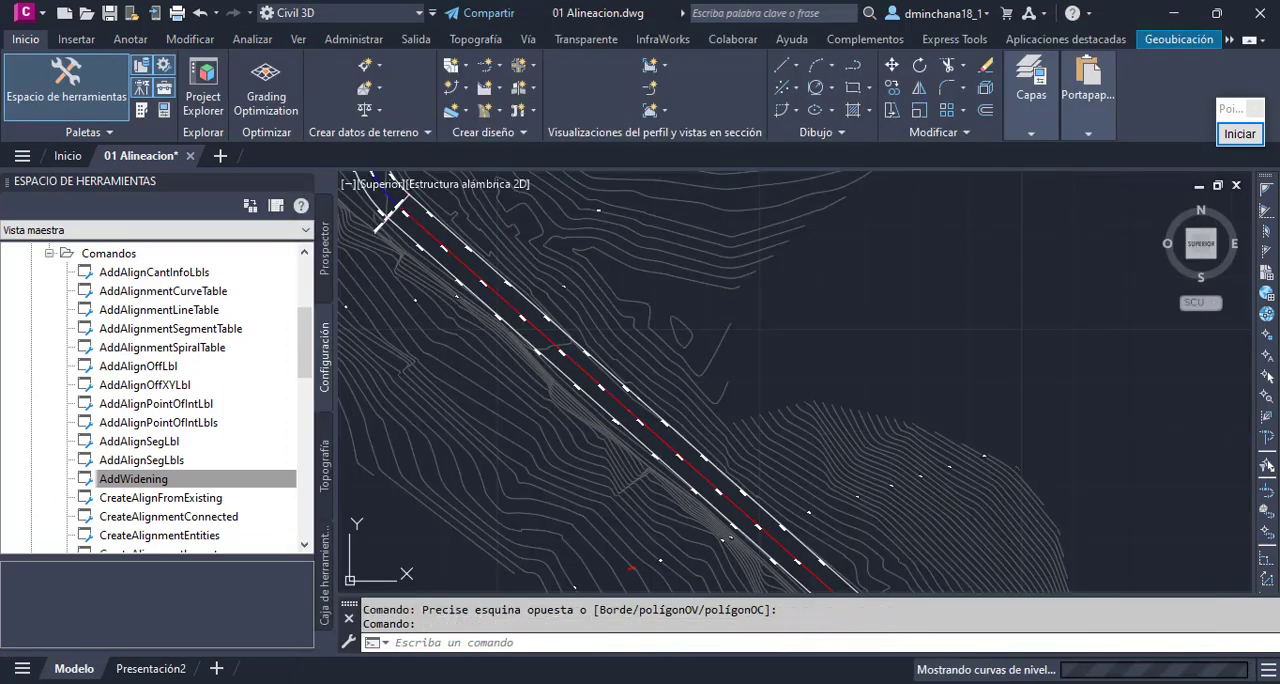
- Add a widening to the lower-left offset of Eje01's long straight, not as a new alignment, from station 90 to 120 with a 6 m offset
click(499, 66)
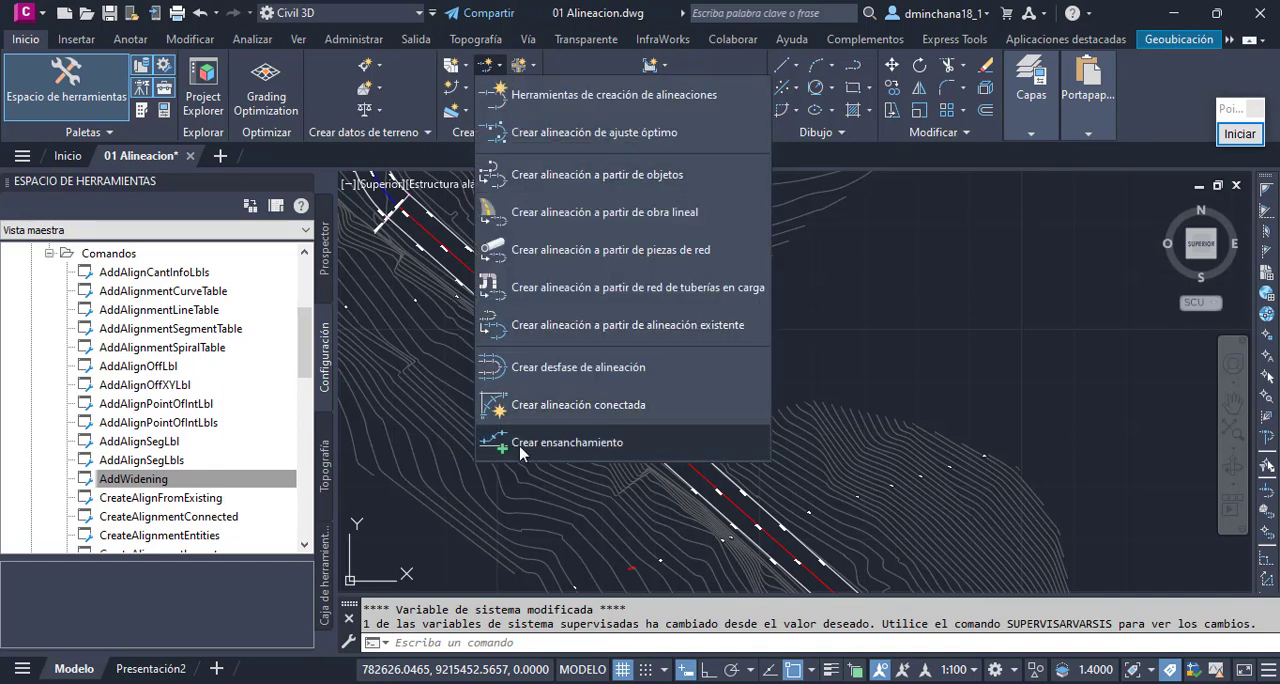
click(599, 443)
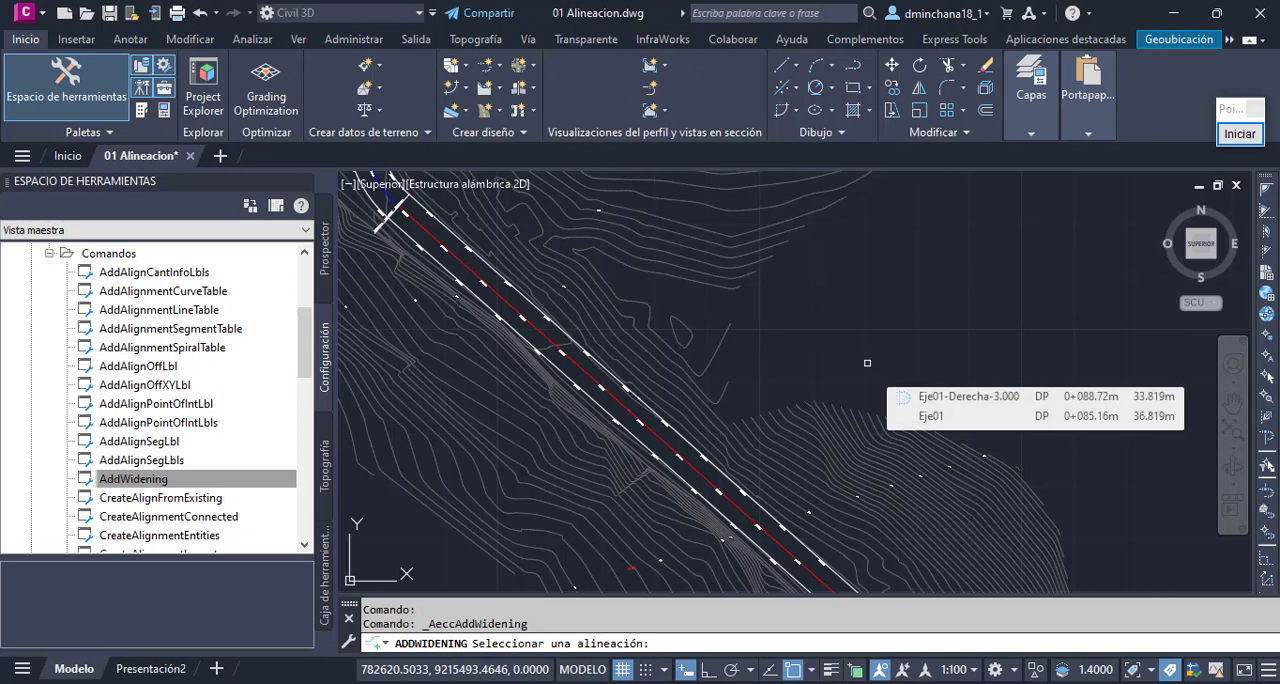
click(633, 436)
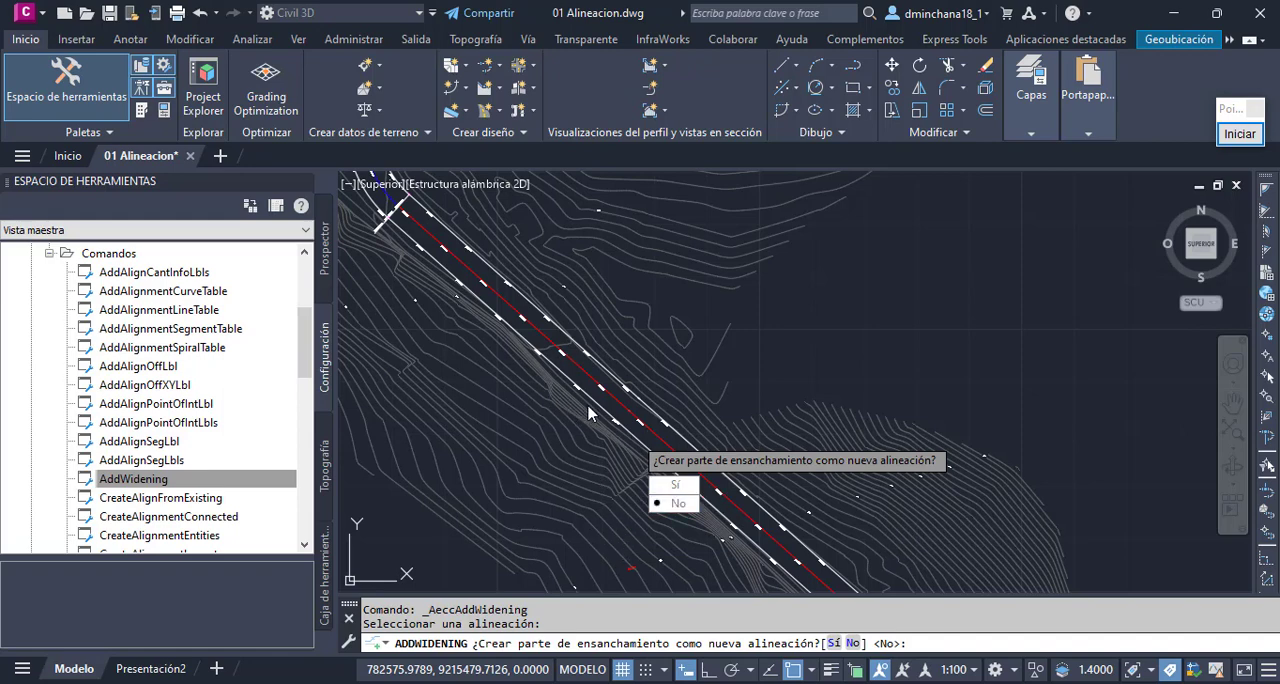
click(675, 504)
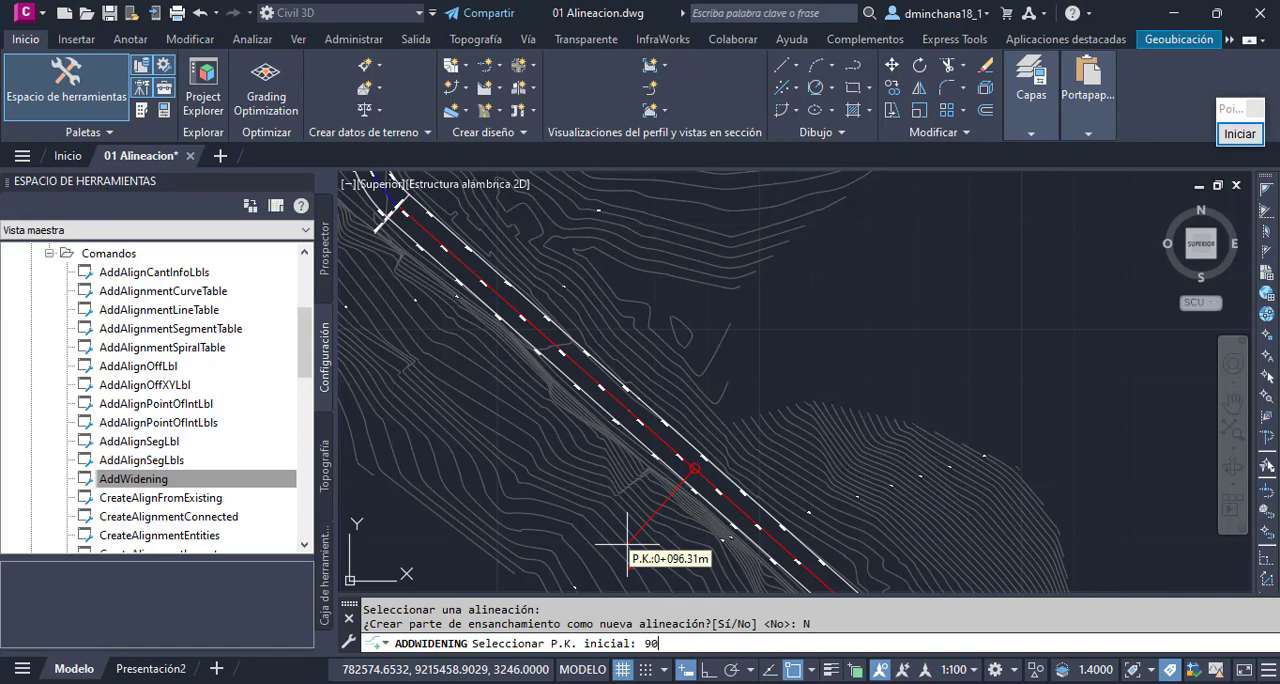
key(Return)
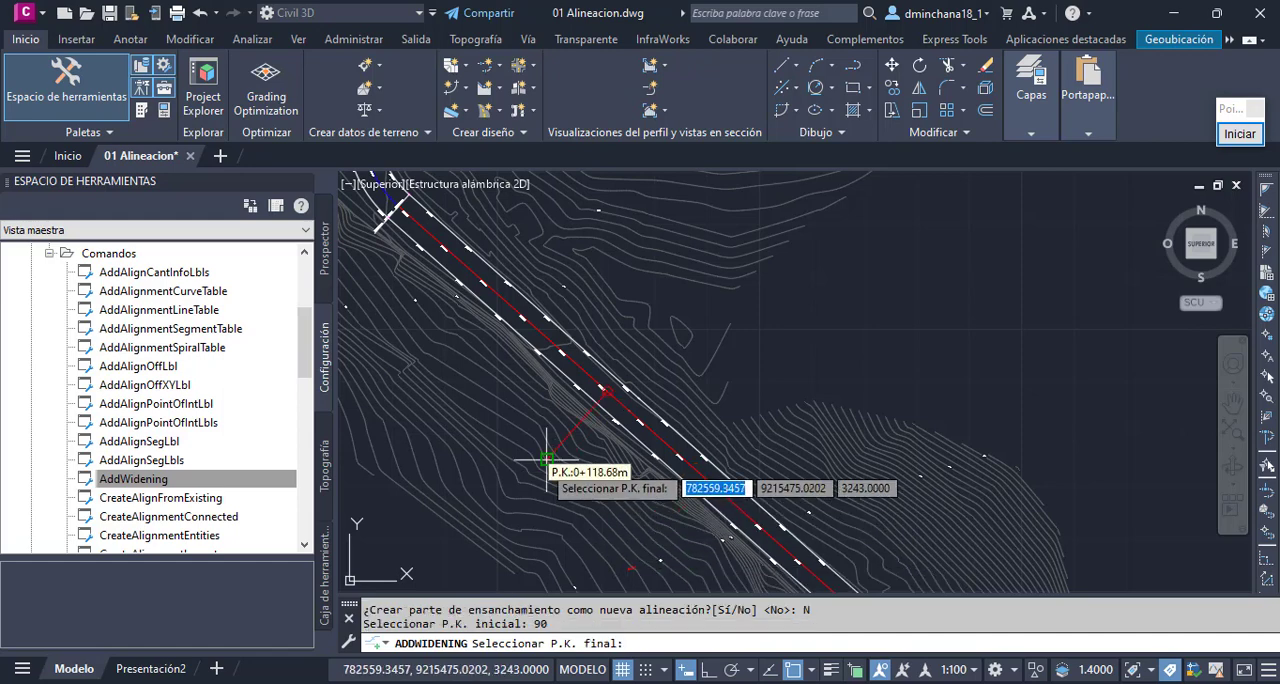
text(120)
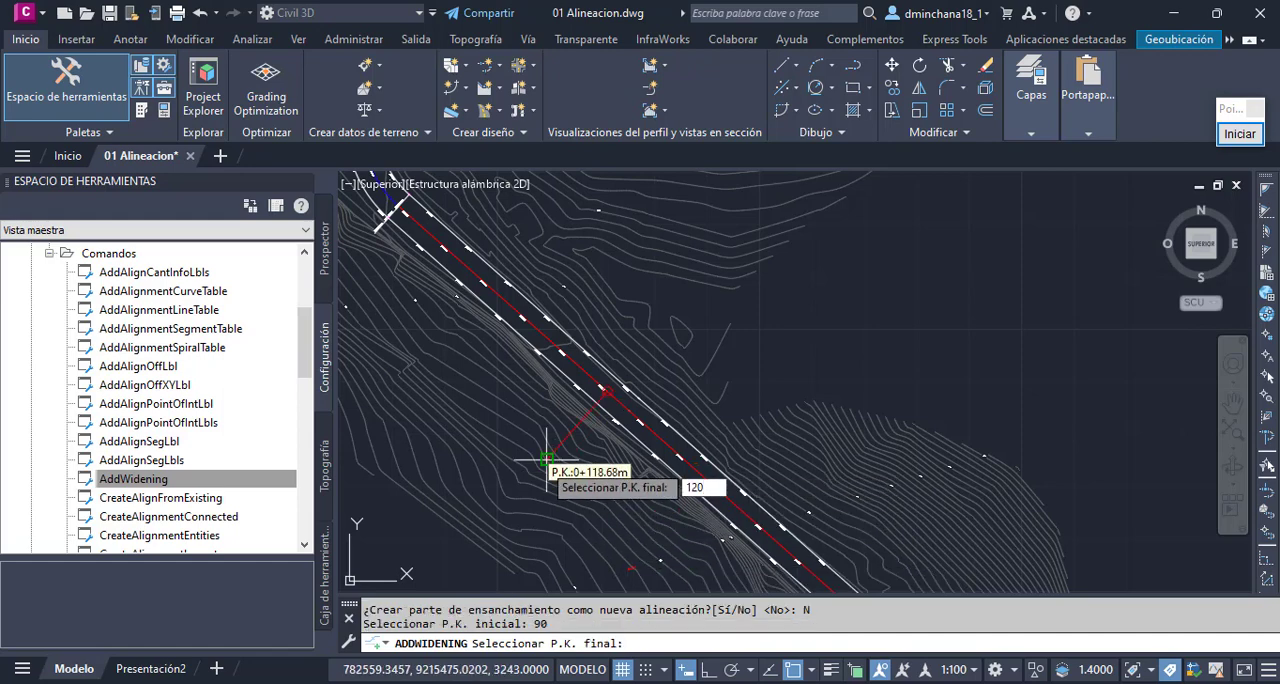
key(Return)
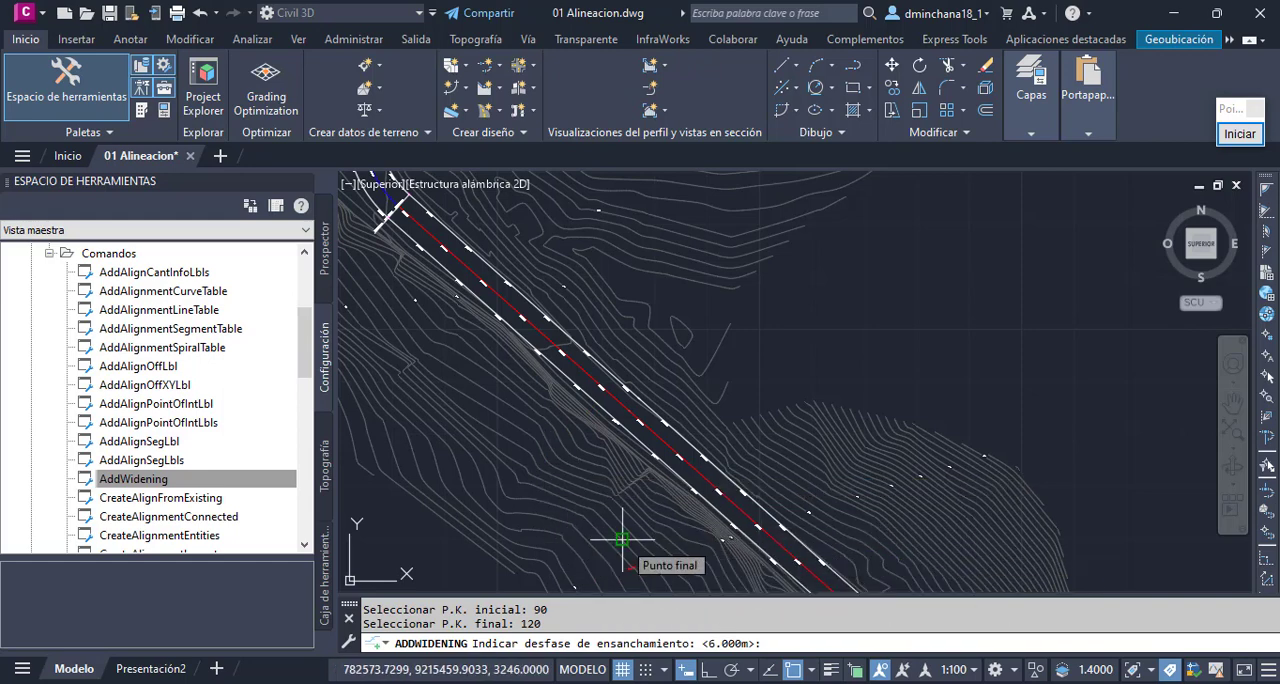
text(6)
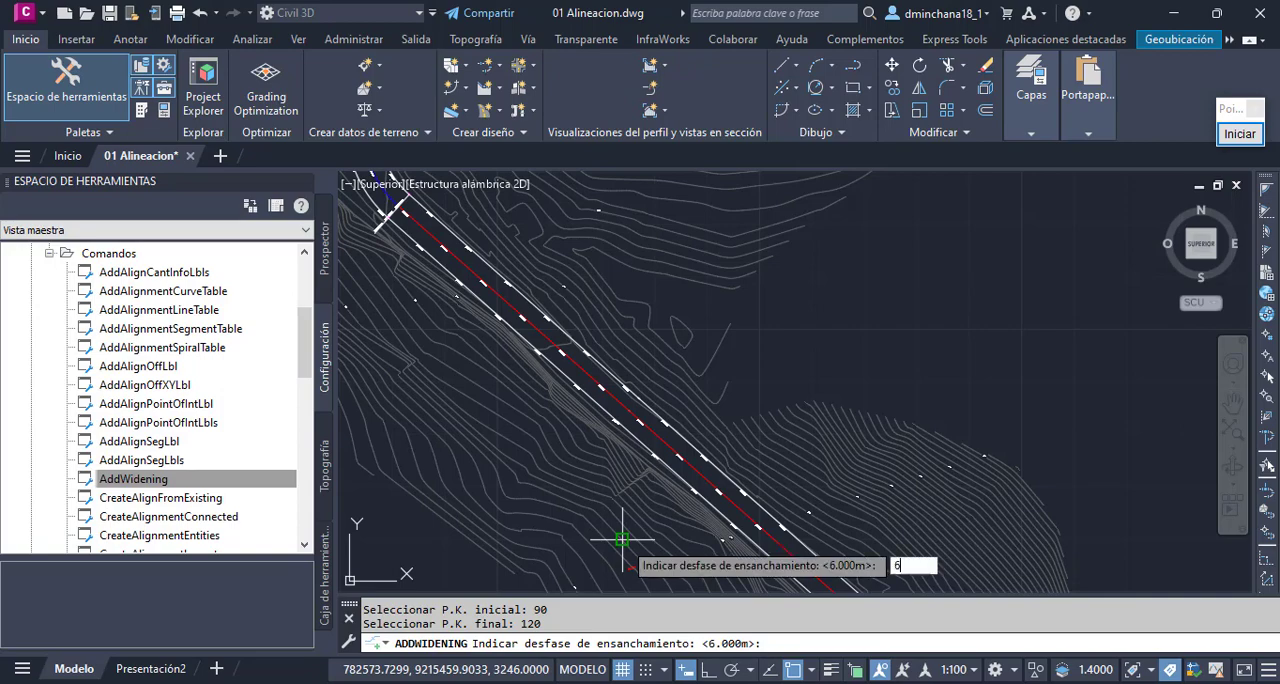
key(Return)
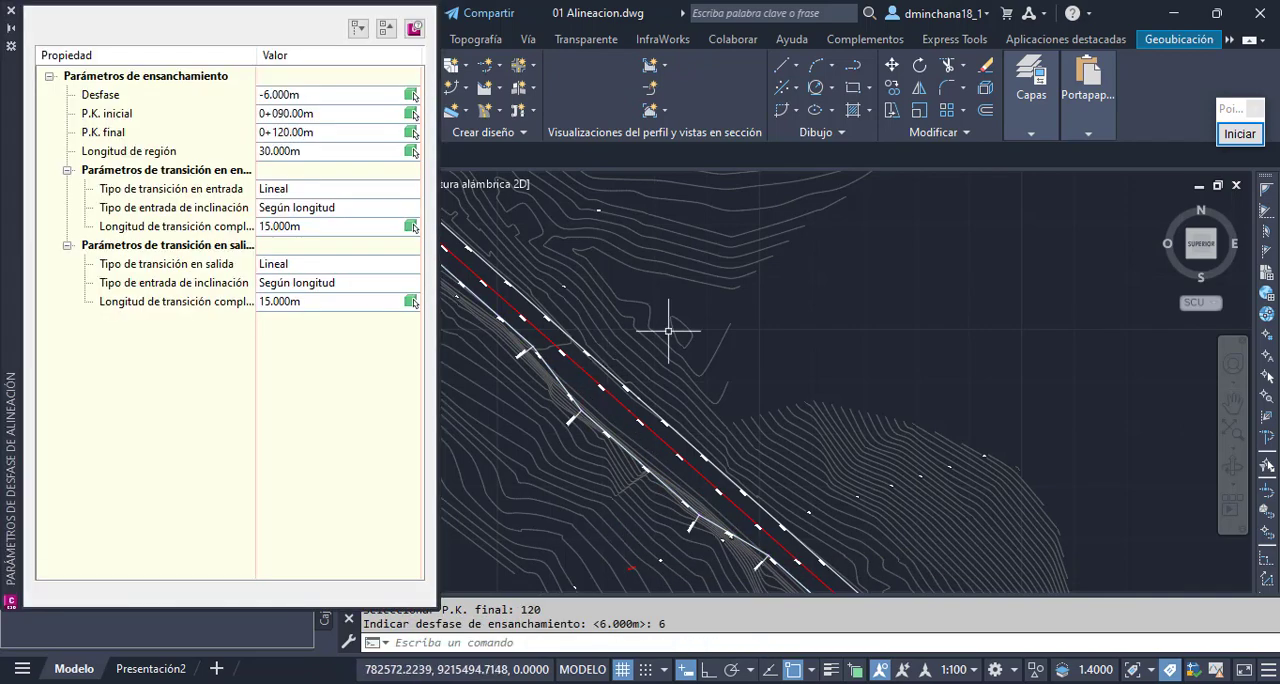
- Review the new widening's offset, start and end stations, region length and entry and exit transition lengths, and close the offset parameters
scroll(686, 451, down, 3)
scroll(686, 451, up, 3)
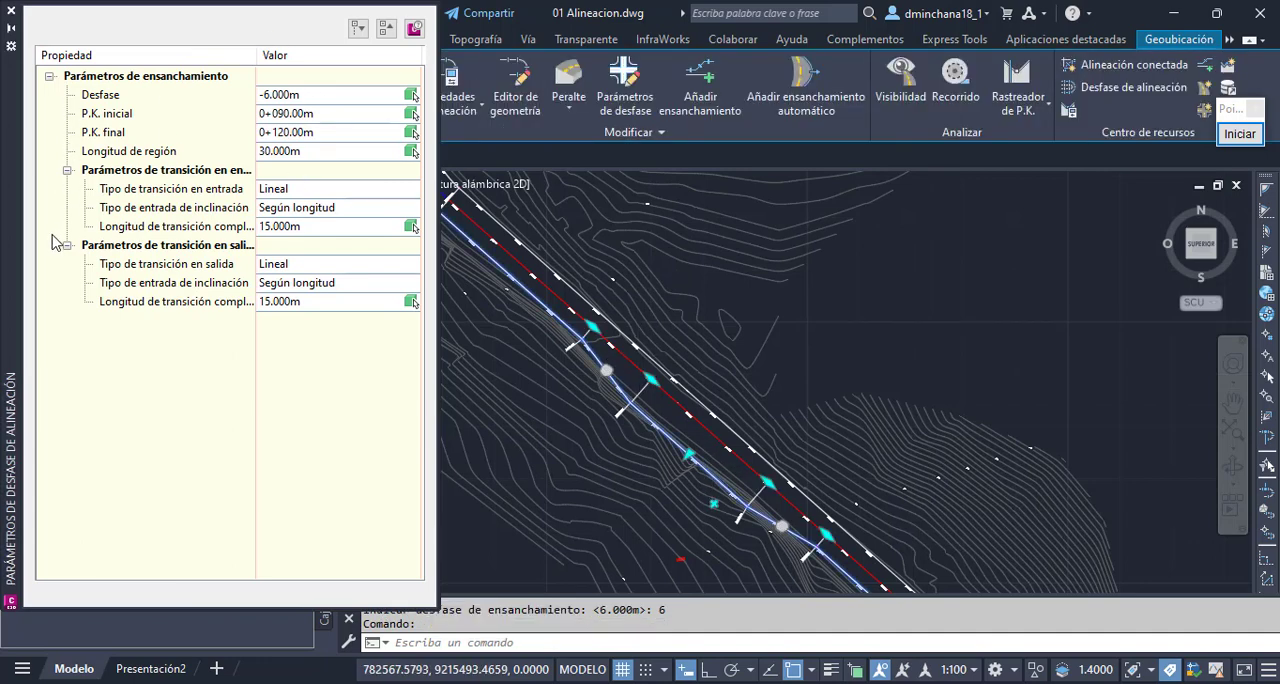
click(331, 95)
click(333, 115)
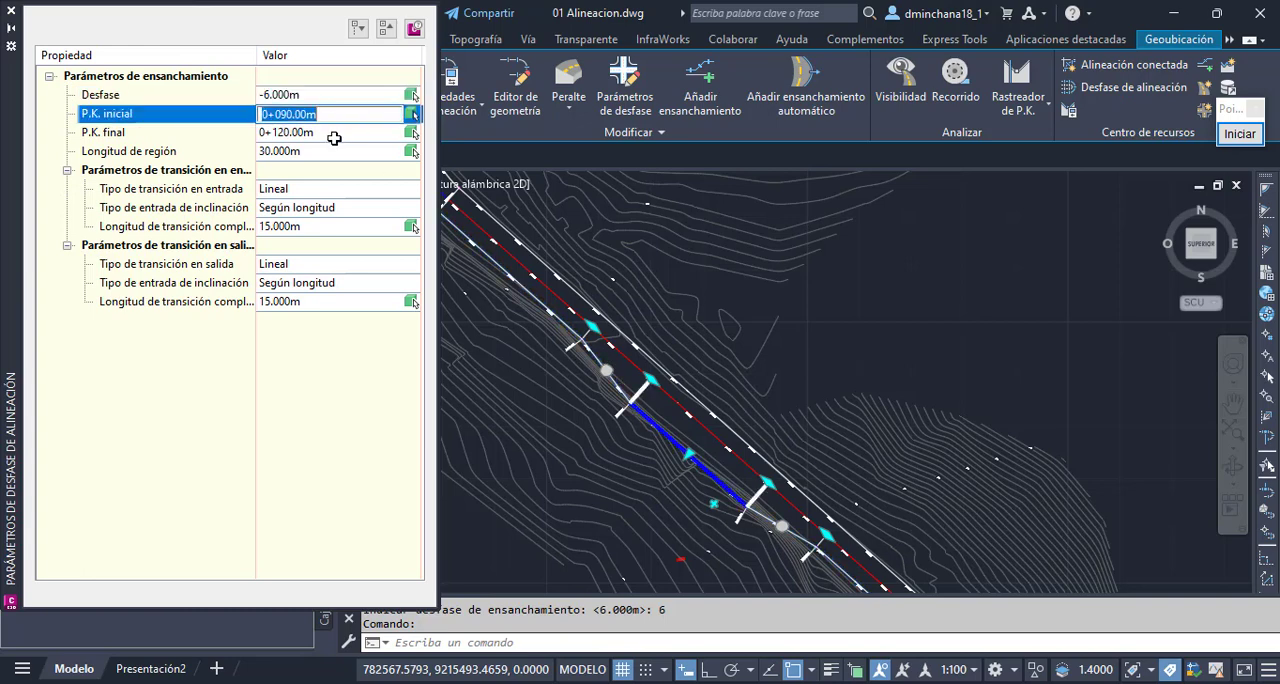
click(336, 134)
click(337, 152)
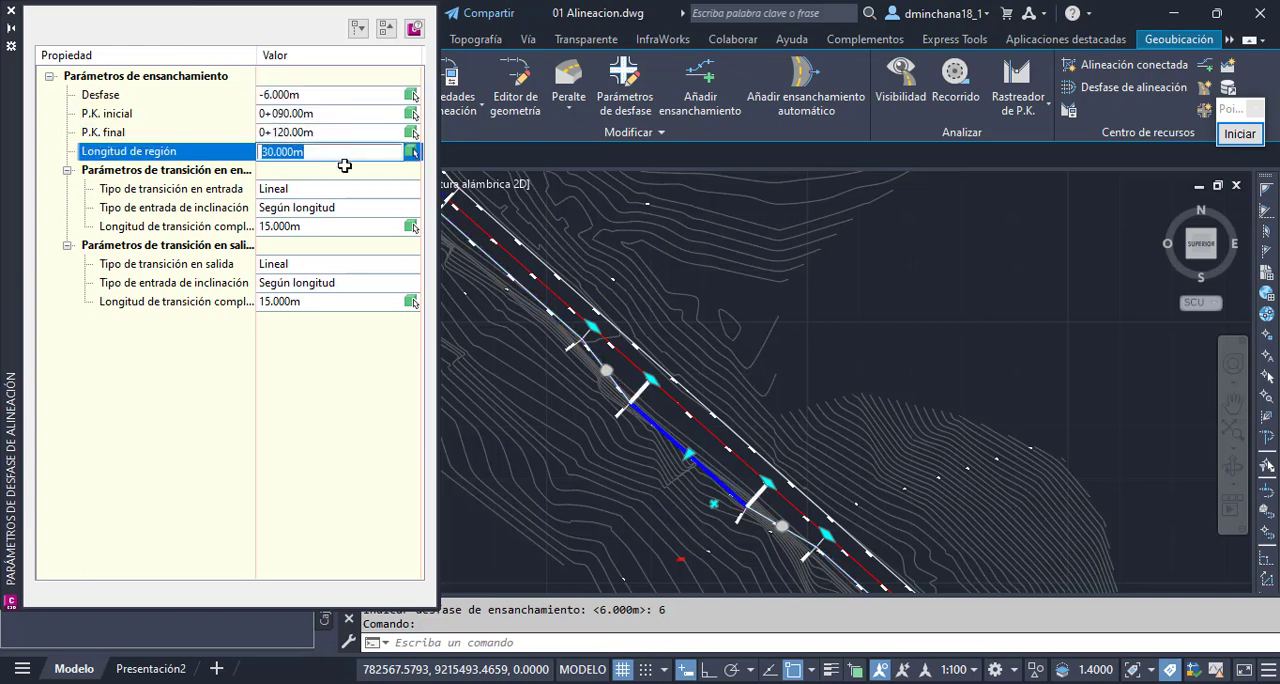
click(345, 228)
click(348, 301)
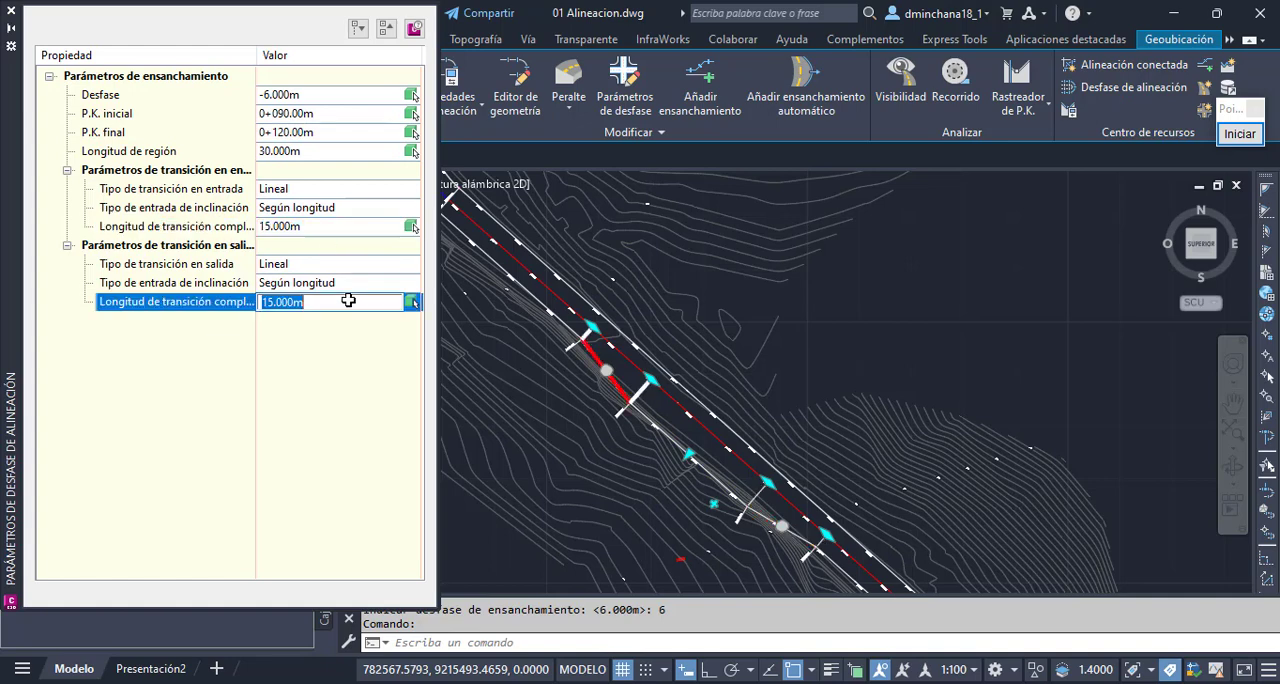
click(341, 228)
click(359, 307)
click(11, 13)
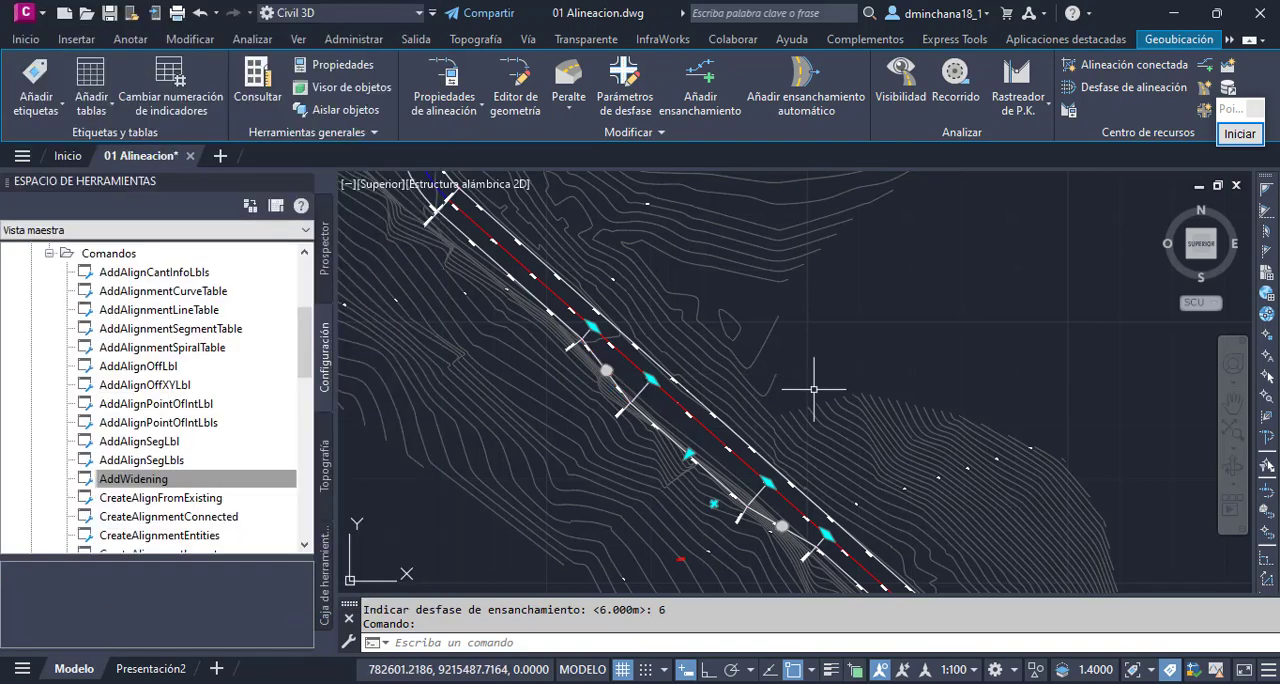
key(Escape)
scroll(800, 455, down, 5)
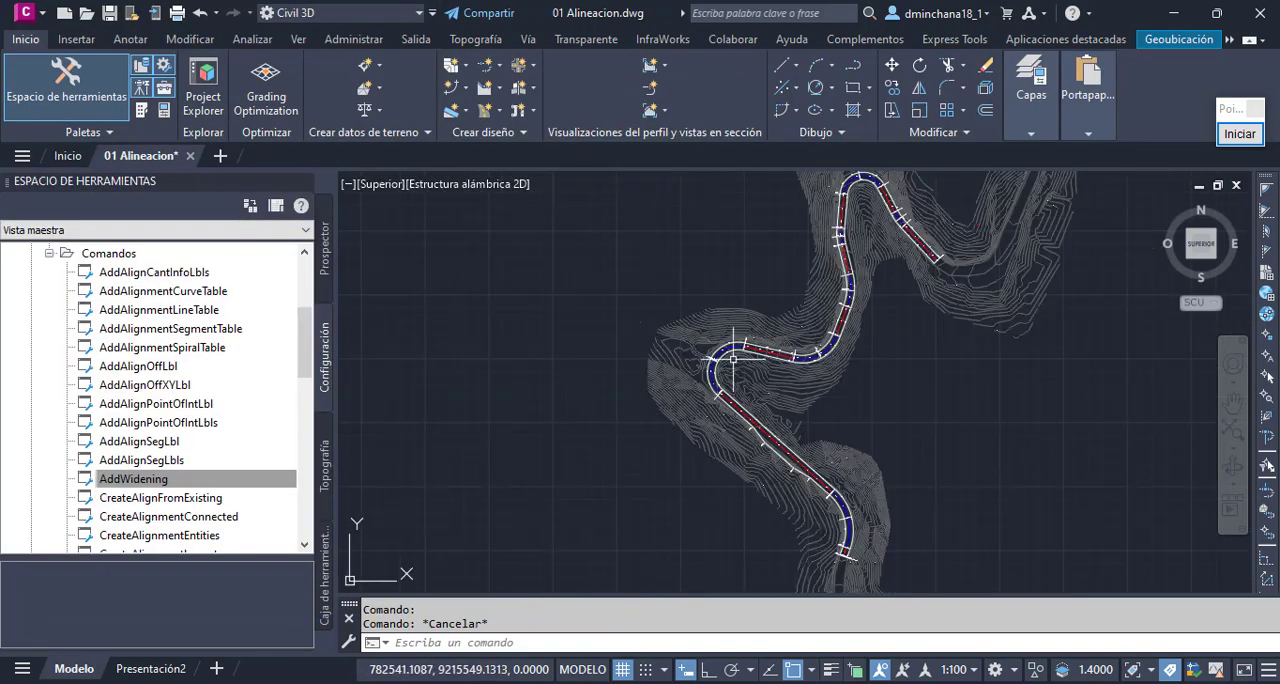
scroll(734, 359, up, 4)
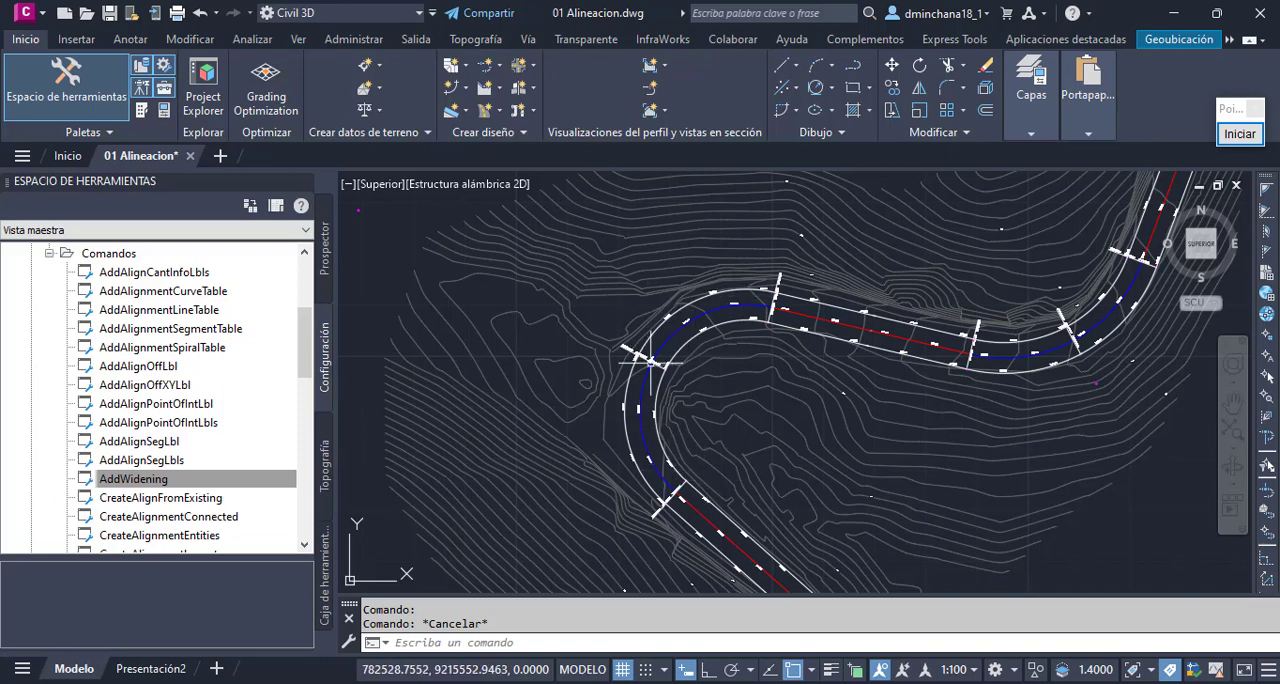
click(727, 309)
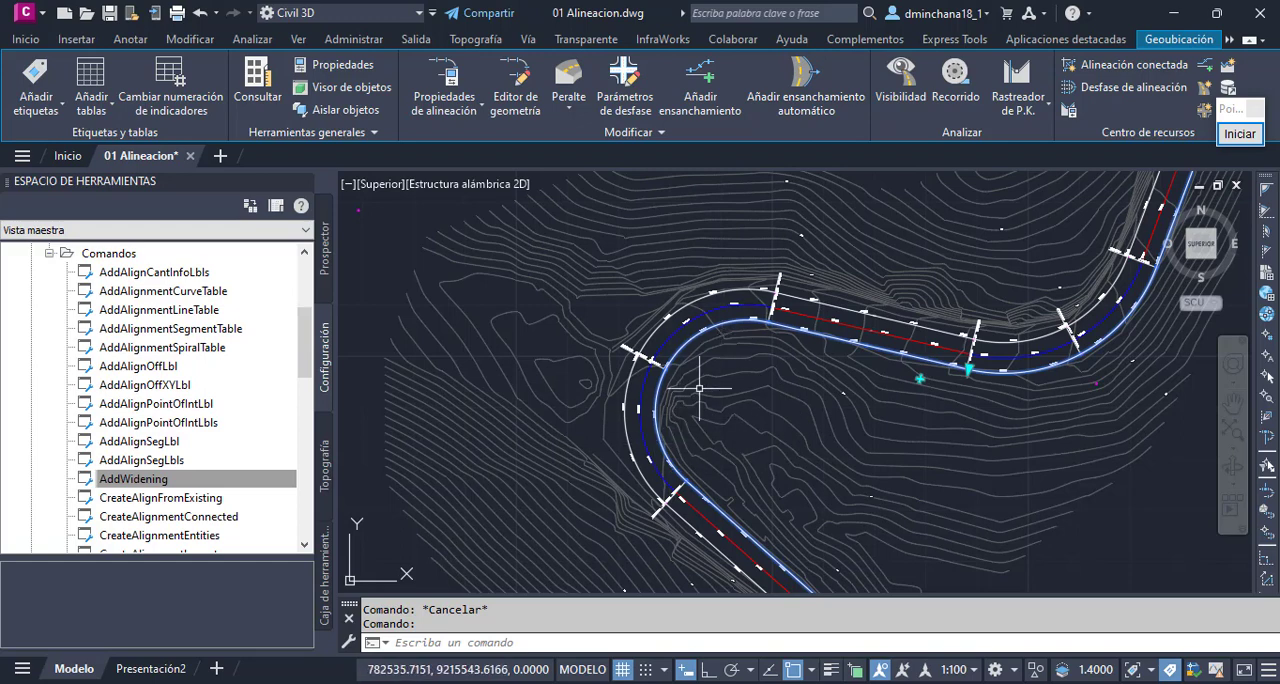
key(Escape)
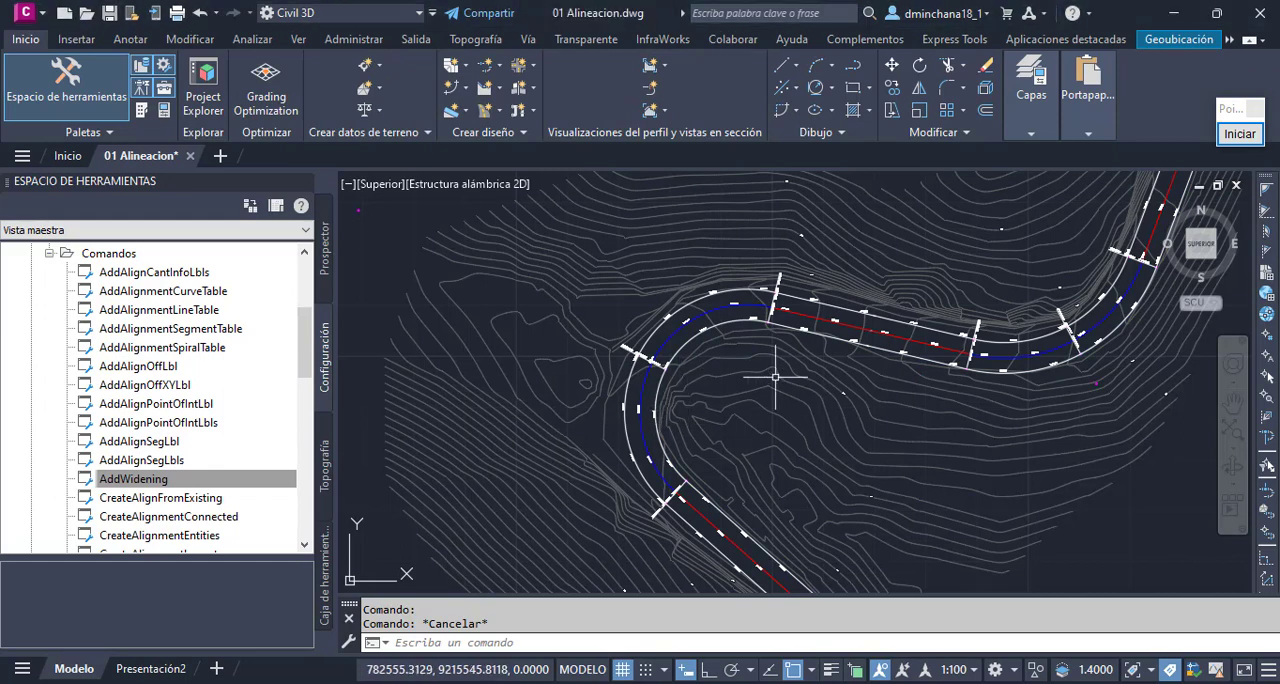
click(493, 66)
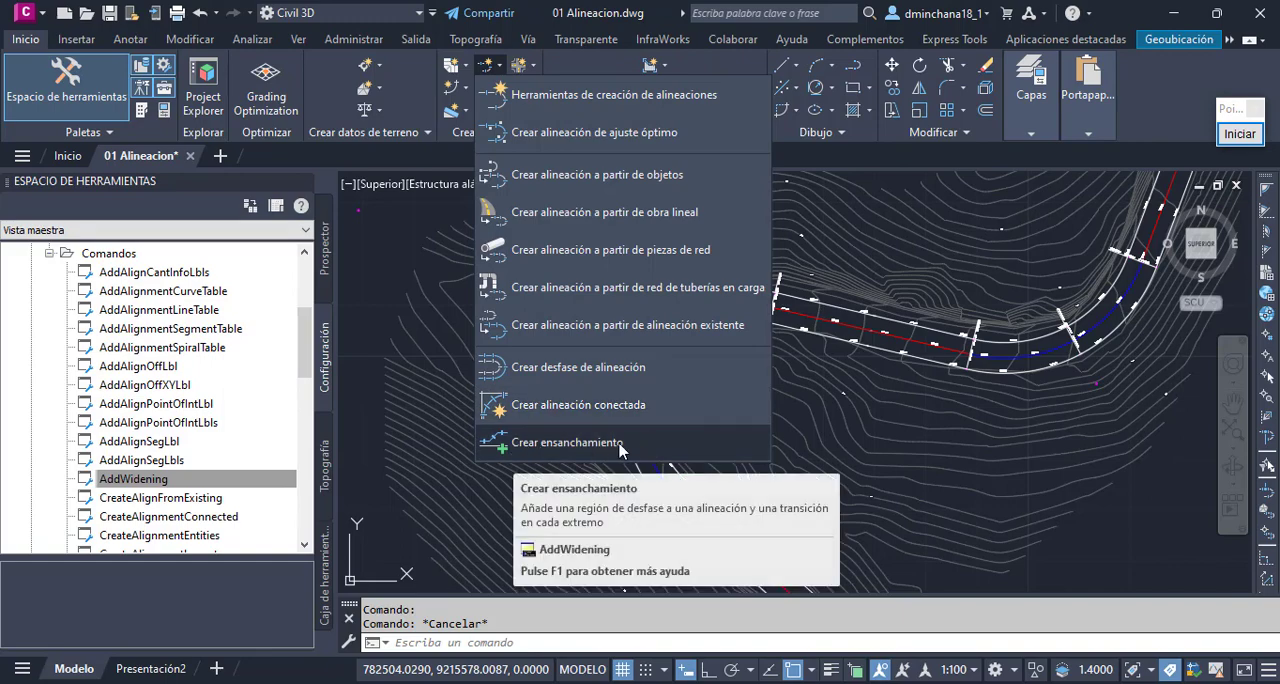
scroll(620, 445, down, 5)
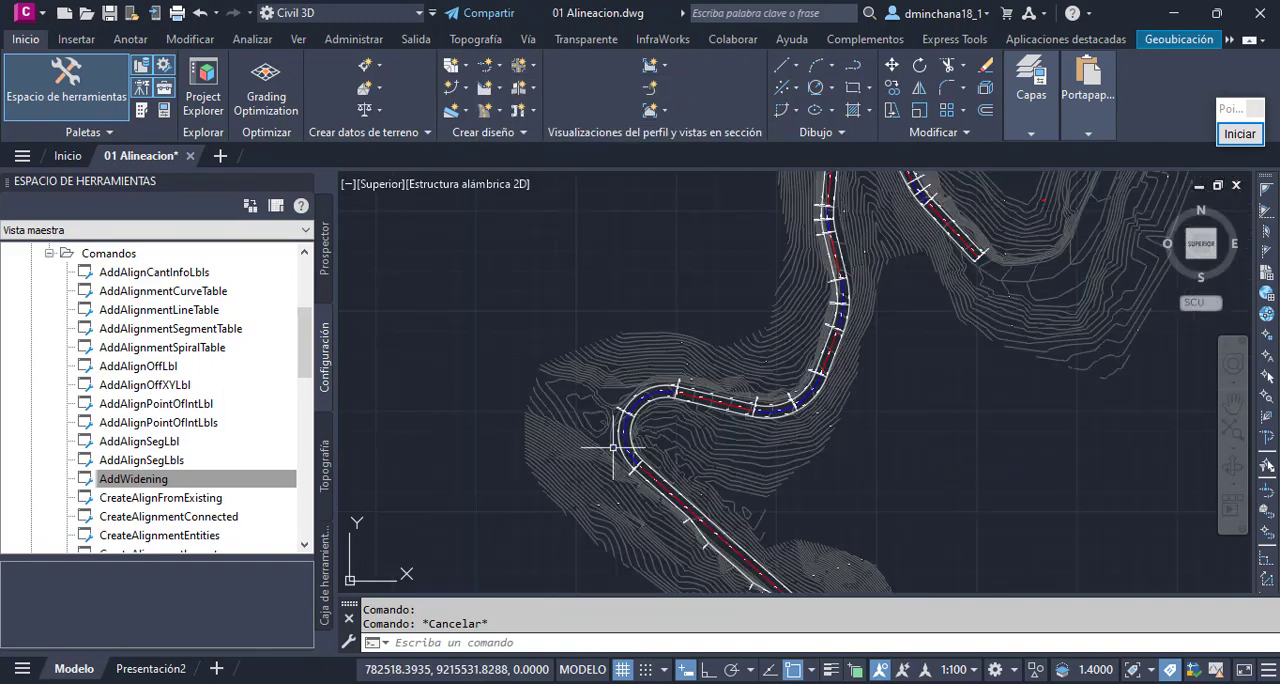
scroll(688, 432, down, 2)
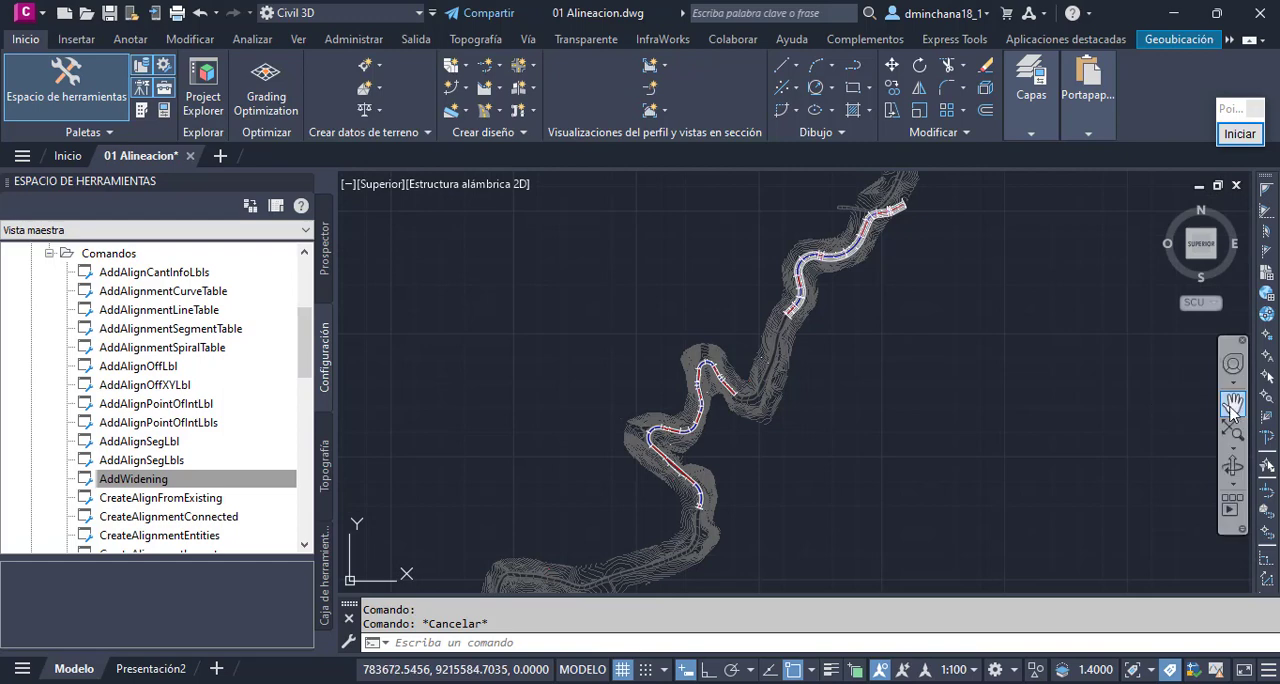
- Open the list of alignment creation commands with Eje01 and Eje02 both in view
click(1233, 404)
drag(874, 326, 867, 351)
scroll(752, 372, up, 3)
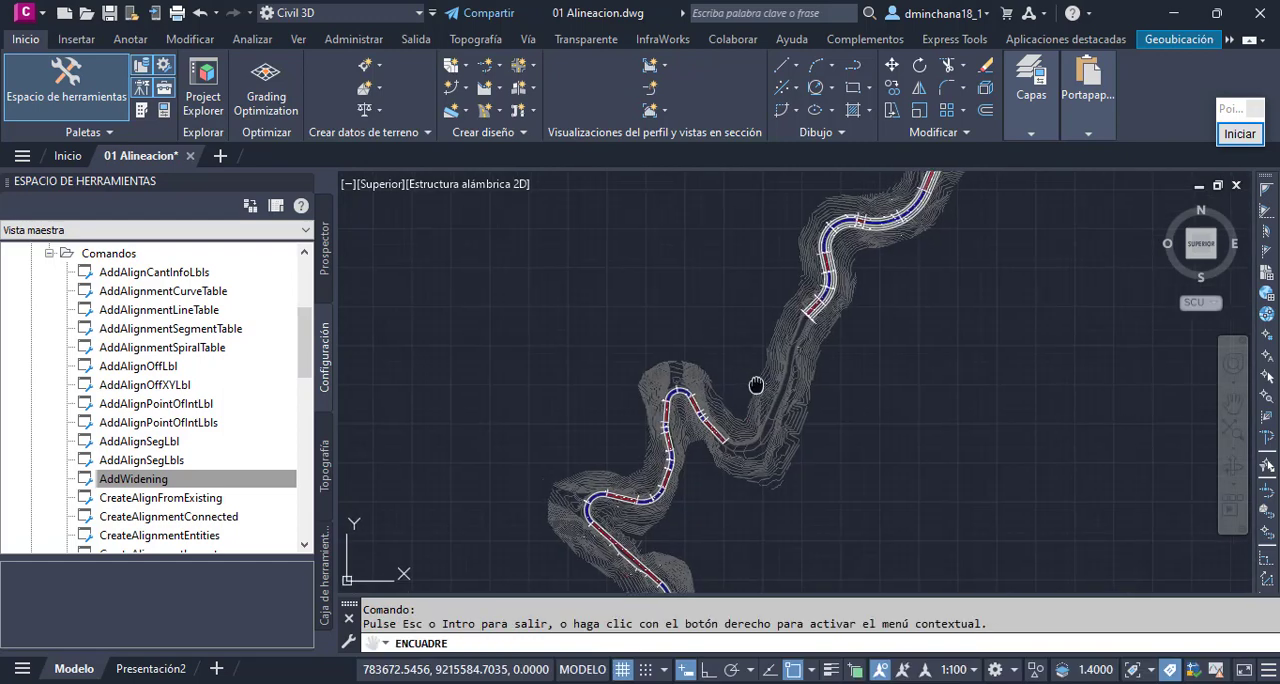
key(Escape)
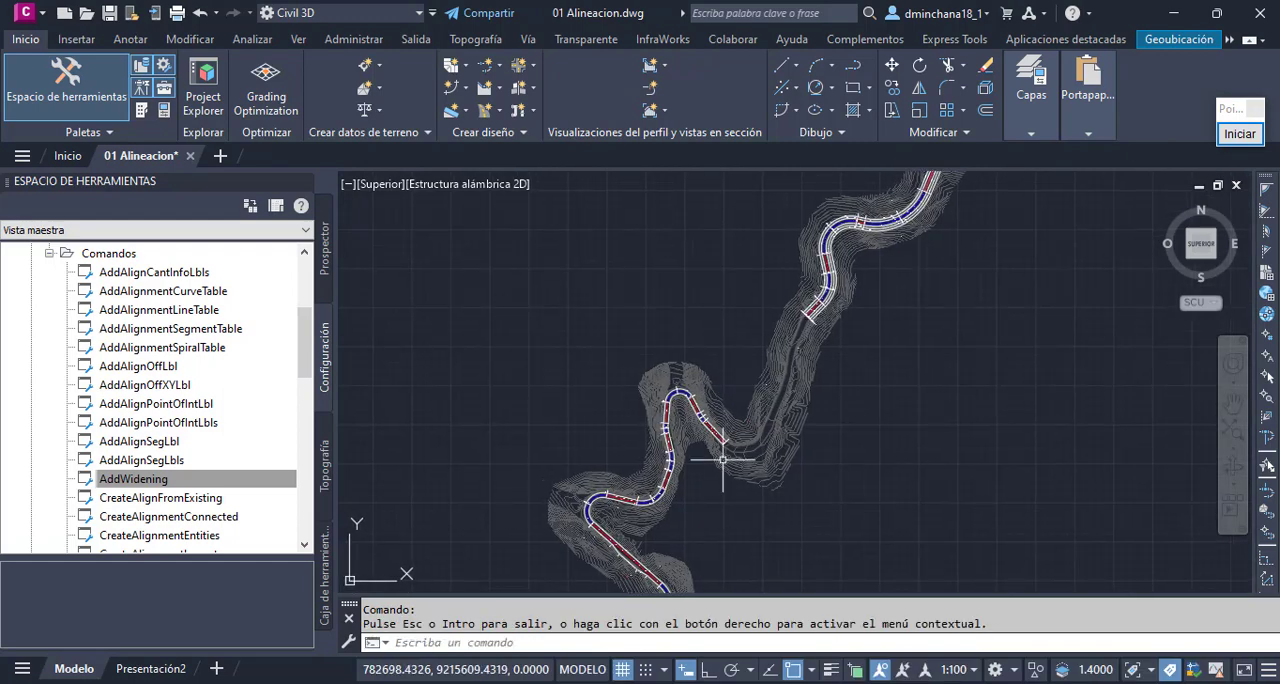
click(494, 64)
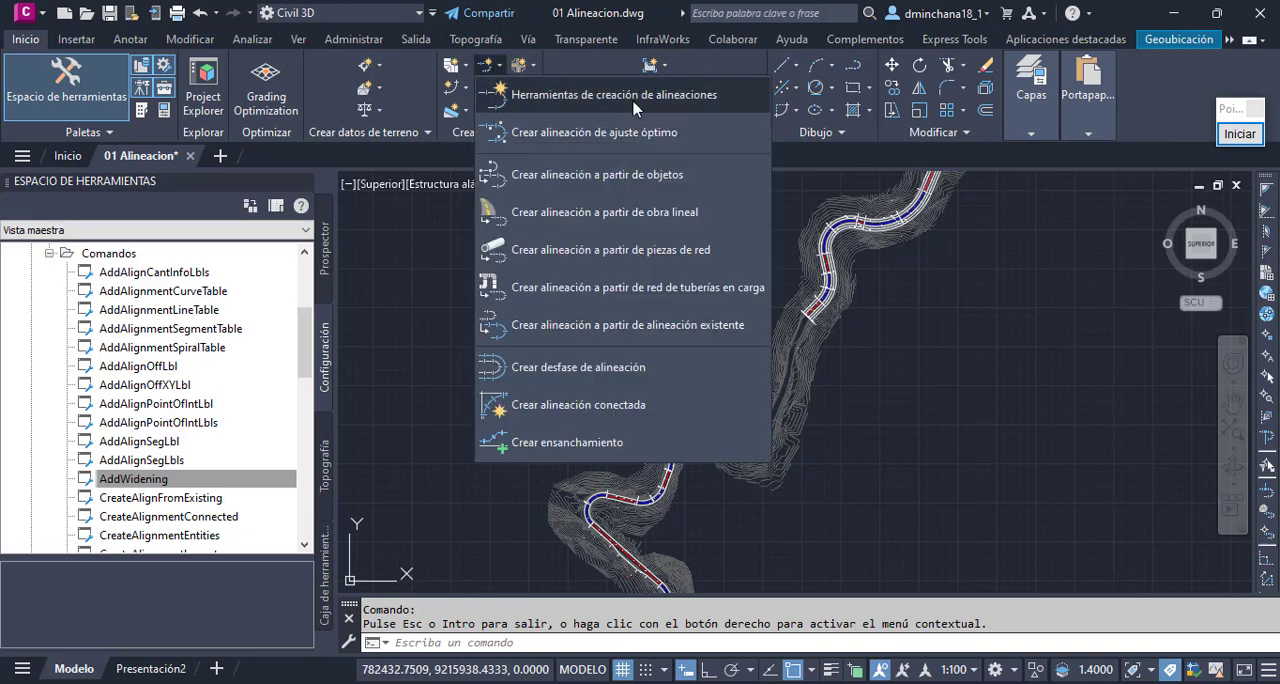